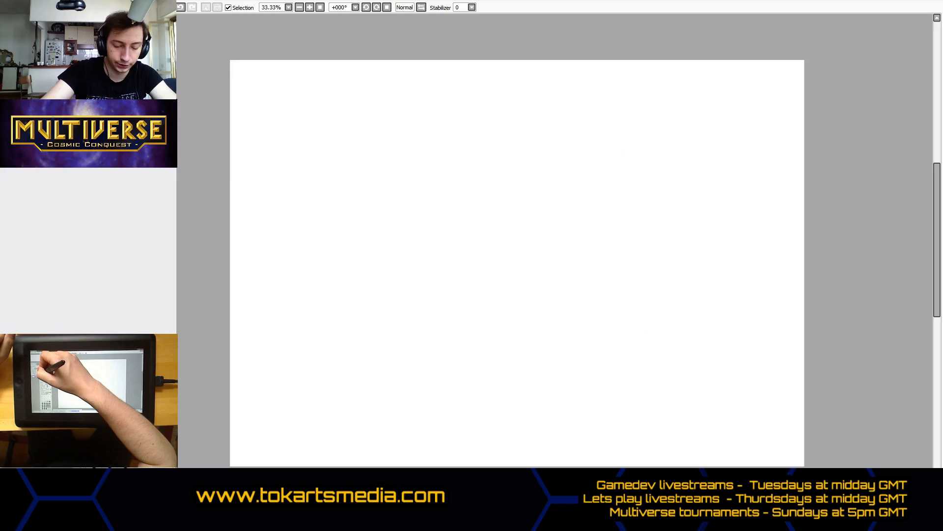
mouse_move(539, 199)
mouse_down()
mouse_move(458, 188)
mouse_move(435, 268)
mouse_move(560, 339)
mouse_move(619, 246)
mouse_move(533, 152)
mouse_move(581, 280)
mouse_move(542, 200)
mouse_move(559, 223)
mouse_move(556, 248)
mouse_up()
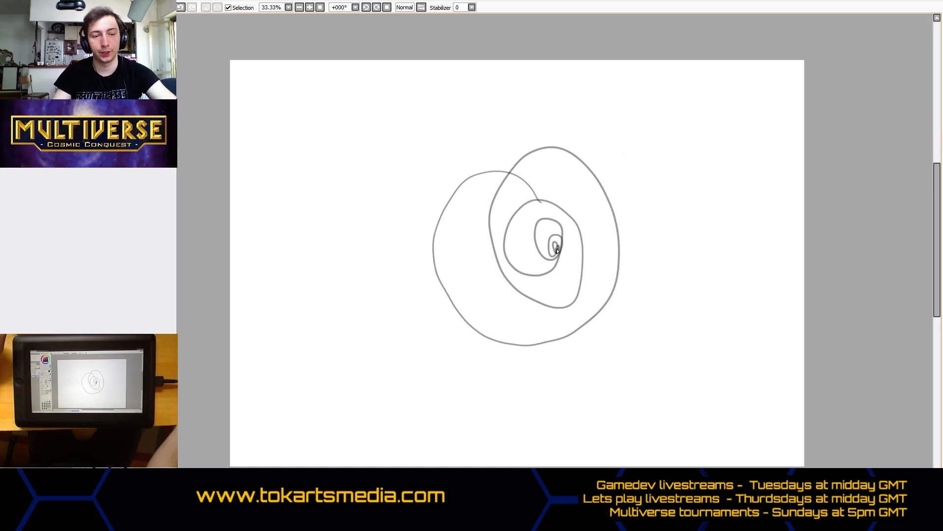
key(ctrl+z)
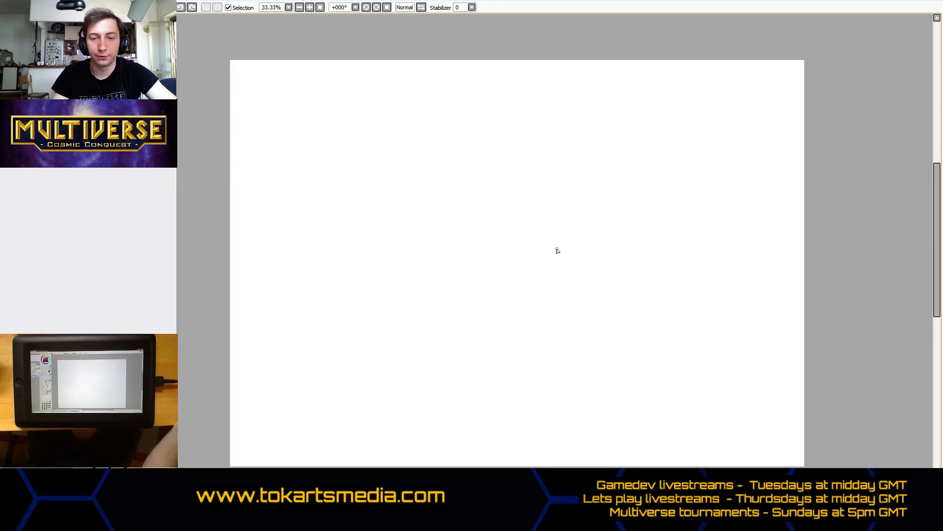
drag(939, 266, 940, 273)
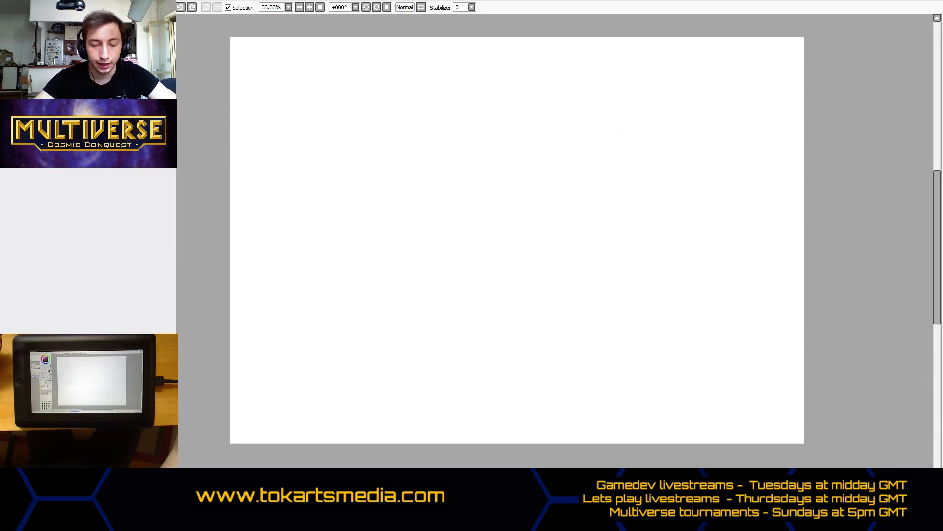
View the Darans.jpg character sheet and Daran Researcher.jpg card art as references, and return to the maximized Daran Astronomer.sai canvas.
click(928, 2)
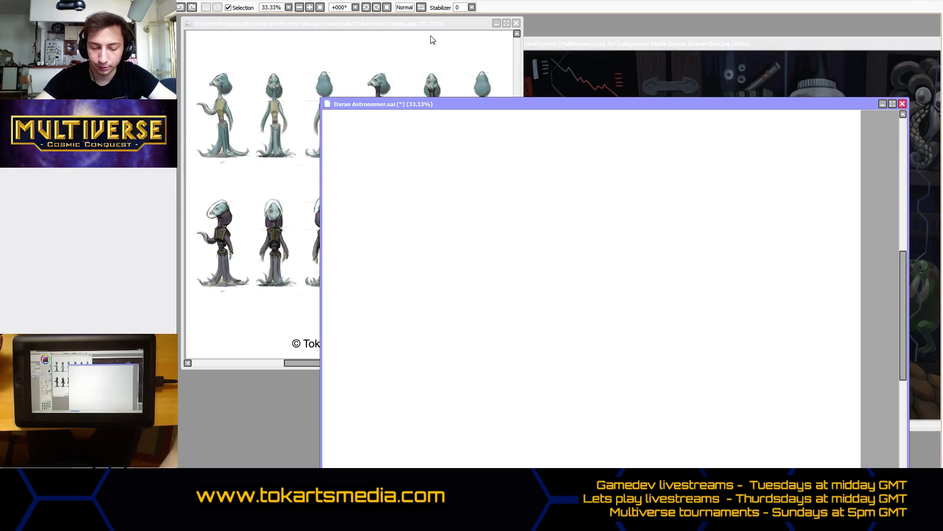
click(406, 22)
drag(406, 23, 405, 40)
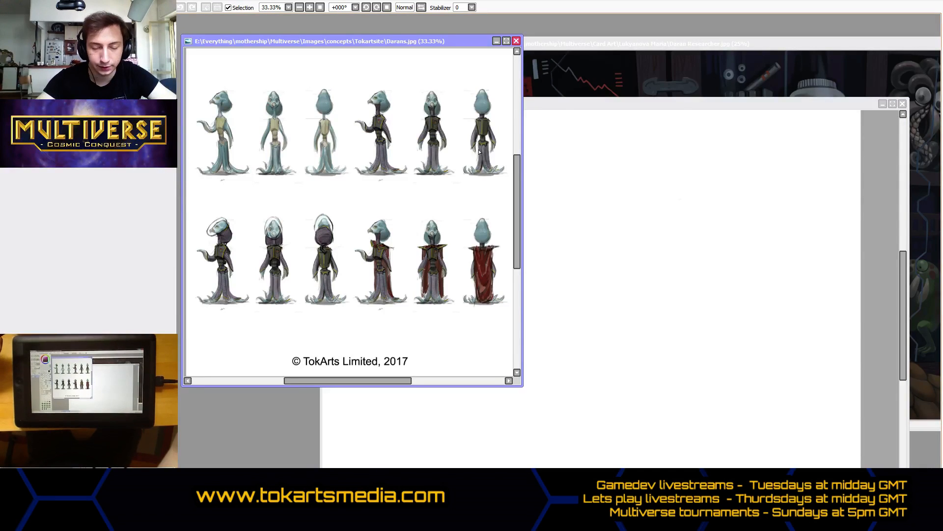
click(686, 51)
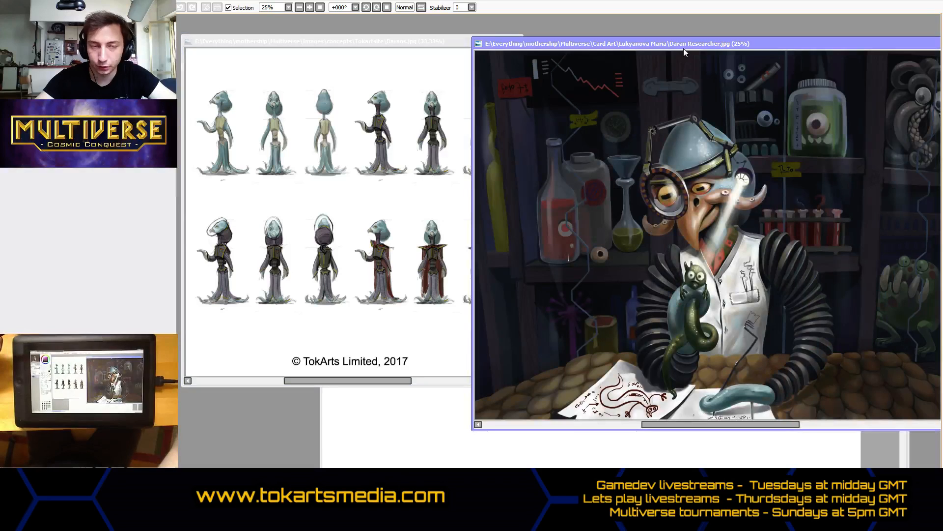
drag(687, 50, 664, 29)
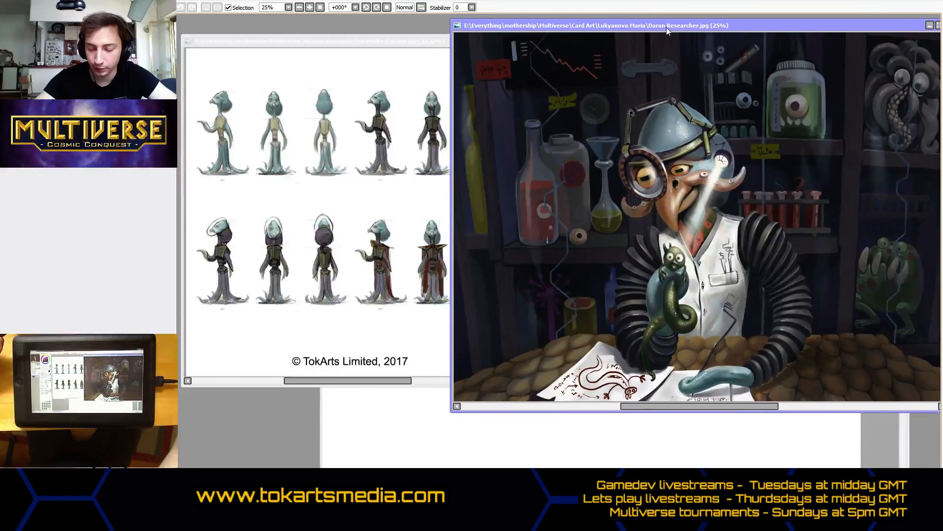
click(320, 416)
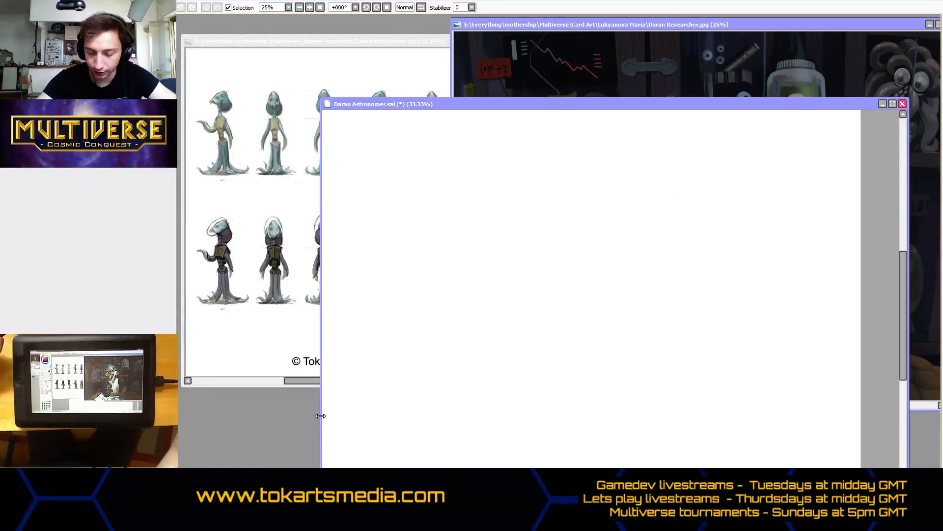
click(892, 102)
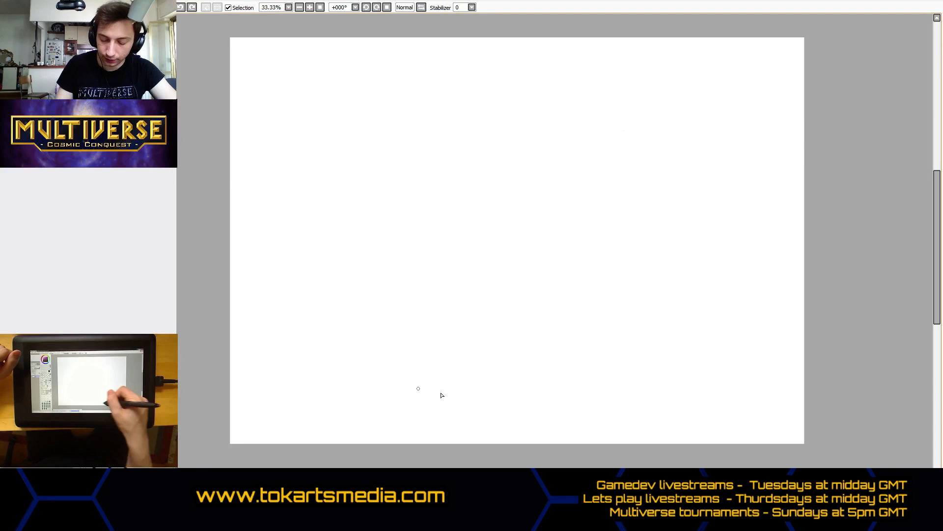
Sketch a wide, flattened oval base and the two flaring sides of an upright torso on the blank canvas.
mouse_move(523, 402)
mouse_down()
mouse_move(506, 364)
mouse_move(577, 394)
mouse_move(525, 368)
mouse_up()
mouse_move(635, 357)
mouse_down()
mouse_move(483, 380)
mouse_move(462, 338)
mouse_move(542, 391)
mouse_move(536, 384)
mouse_move(700, 370)
mouse_move(602, 357)
mouse_up()
mouse_move(512, 350)
mouse_down()
mouse_move(460, 341)
mouse_move(551, 362)
mouse_move(509, 350)
mouse_move(546, 347)
mouse_move(599, 361)
mouse_move(690, 356)
mouse_move(495, 357)
mouse_move(582, 352)
mouse_move(507, 352)
mouse_move(563, 295)
mouse_move(539, 256)
mouse_move(551, 165)
mouse_up()
mouse_move(553, 202)
mouse_down()
mouse_move(578, 181)
mouse_move(607, 200)
mouse_move(621, 338)
mouse_up()
drag(609, 226, 623, 349)
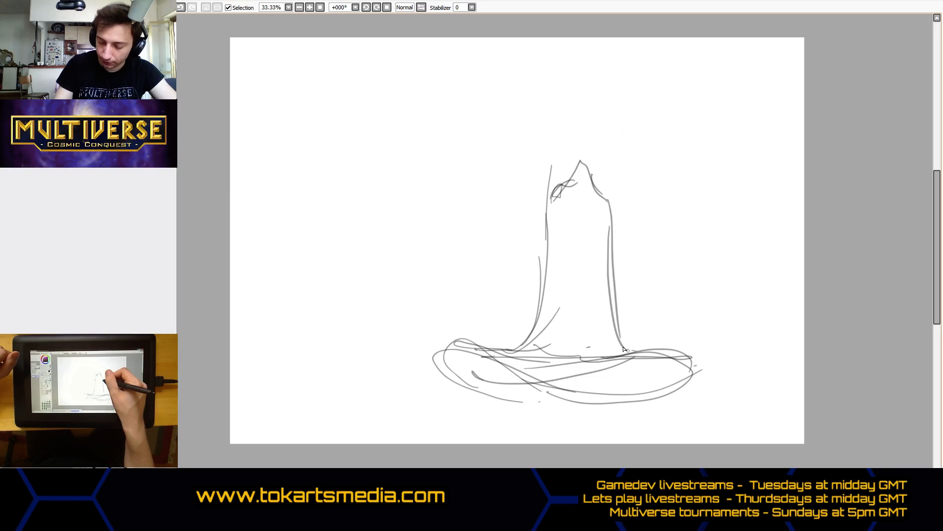
Sketch both arms curving out from the torso into rounded sleeves that meet in the lap, with a small round shape between them.
drag(547, 199, 513, 336)
mouse_move(528, 281)
mouse_down()
mouse_move(479, 334)
mouse_move(490, 328)
mouse_move(470, 327)
mouse_move(532, 315)
mouse_move(487, 308)
mouse_move(535, 291)
mouse_move(570, 314)
mouse_up()
mouse_move(560, 304)
mouse_down()
mouse_move(539, 338)
mouse_move(659, 326)
mouse_move(657, 281)
mouse_up()
drag(599, 257, 661, 317)
drag(605, 230, 658, 294)
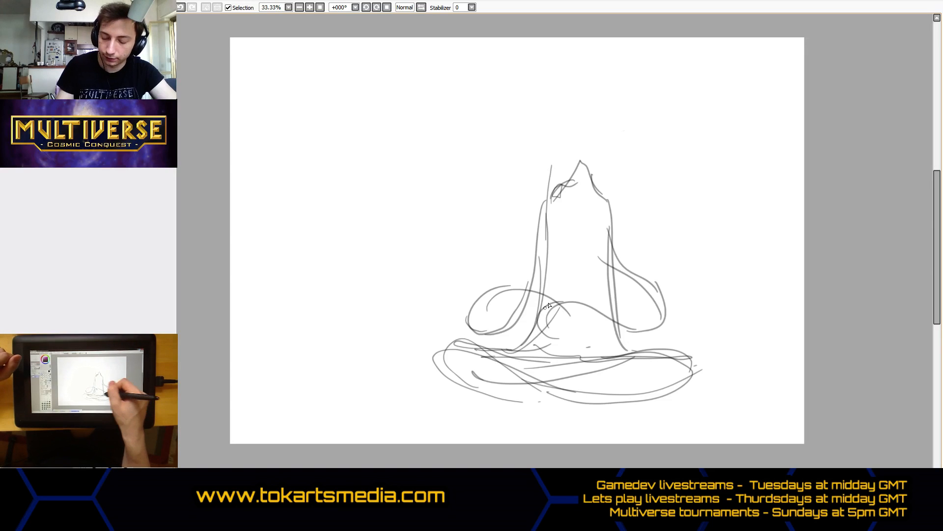
drag(549, 306, 540, 324)
drag(565, 269, 577, 309)
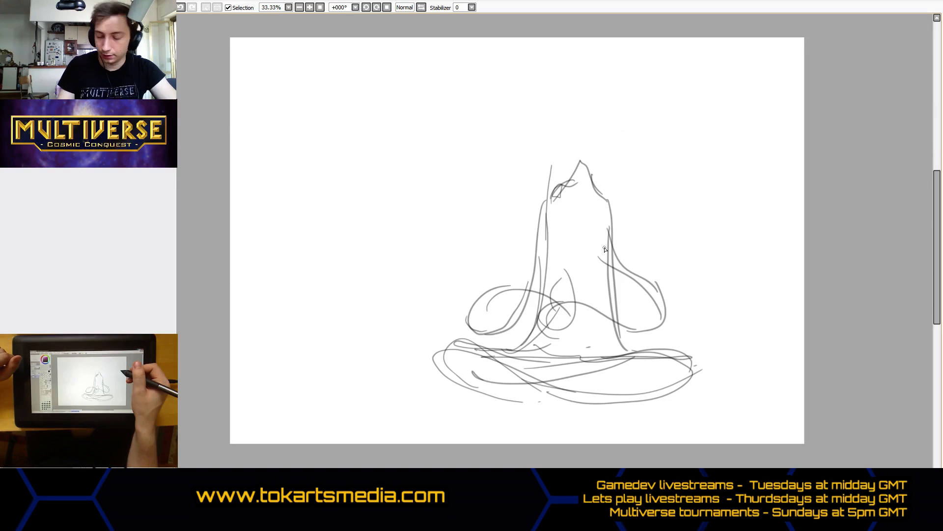
Reinforce the outer arm lines and sketch the sloping shoulders and thin neck of the seated figure.
drag(534, 234, 494, 301)
drag(529, 267, 512, 309)
drag(611, 215, 640, 288)
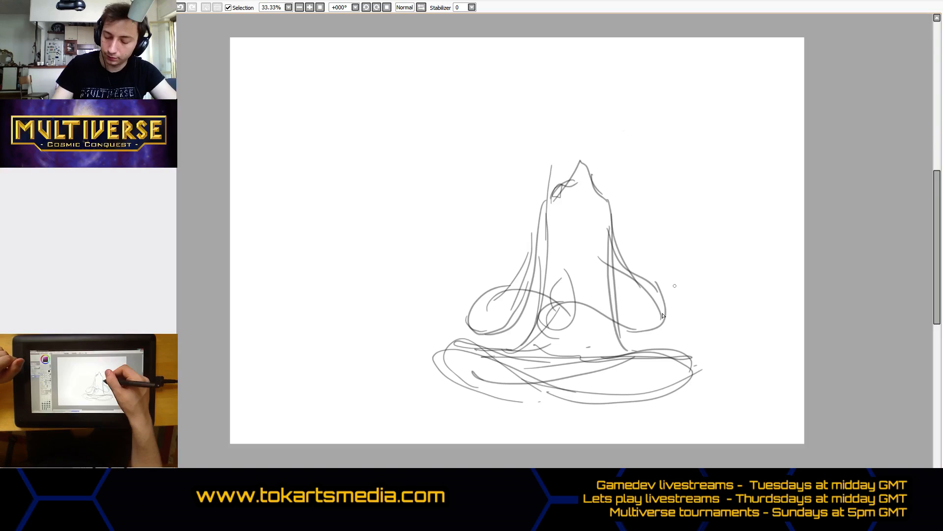
mouse_move(558, 200)
mouse_down()
mouse_move(544, 228)
mouse_move(572, 176)
mouse_up()
mouse_move(554, 225)
mouse_down()
mouse_move(571, 159)
mouse_move(605, 237)
mouse_up()
drag(580, 173, 613, 241)
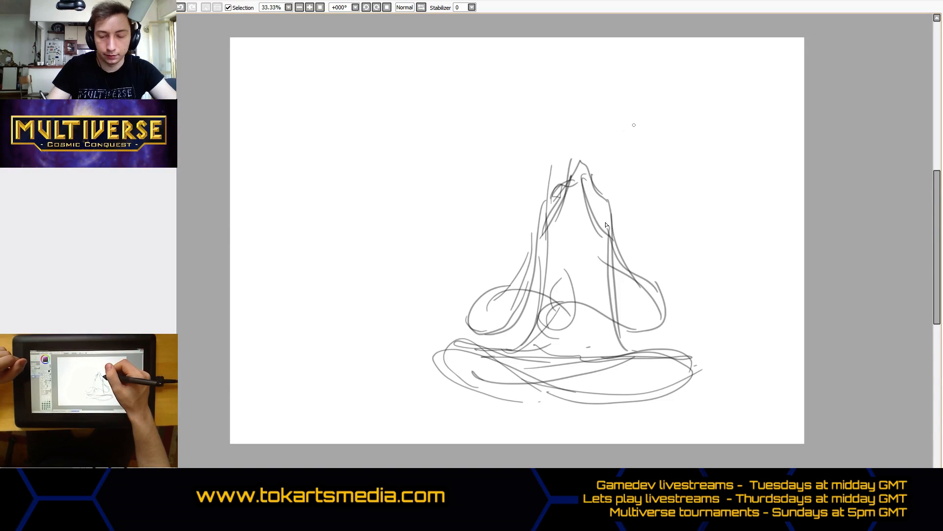
mouse_move(579, 143)
mouse_down()
mouse_move(582, 162)
mouse_move(570, 145)
mouse_move(568, 215)
mouse_up()
drag(584, 91, 546, 158)
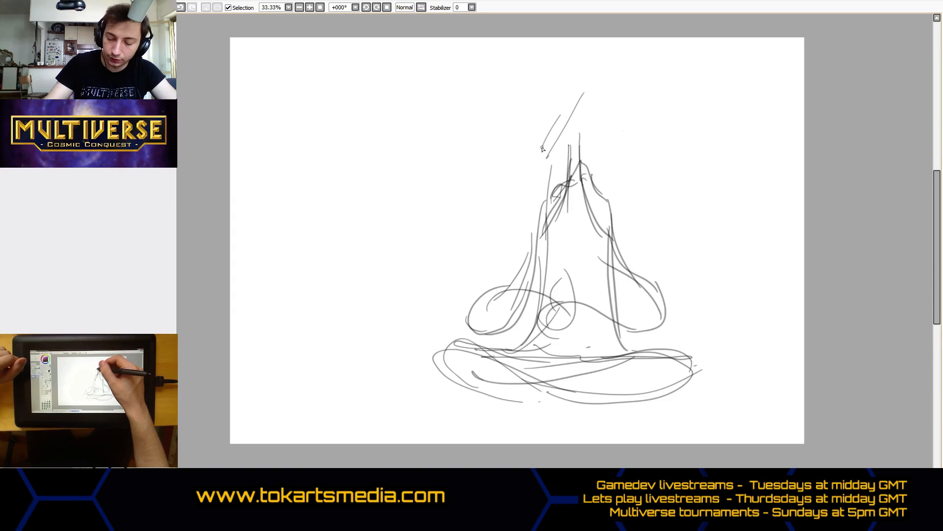
drag(557, 104, 538, 147)
mouse_move(565, 88)
mouse_down()
mouse_move(599, 97)
mouse_move(624, 137)
mouse_move(635, 170)
mouse_move(618, 183)
mouse_up()
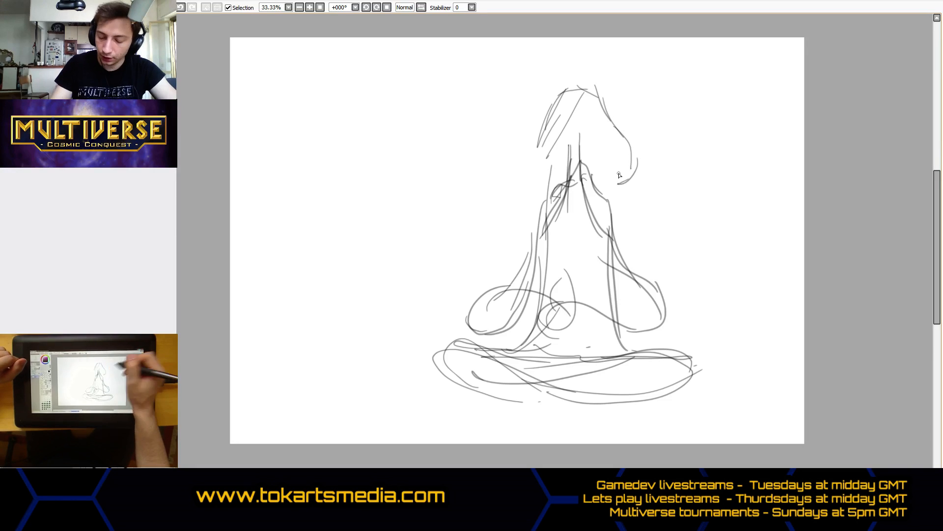
mouse_move(547, 136)
mouse_down()
mouse_move(571, 156)
mouse_move(553, 165)
mouse_move(592, 154)
mouse_up()
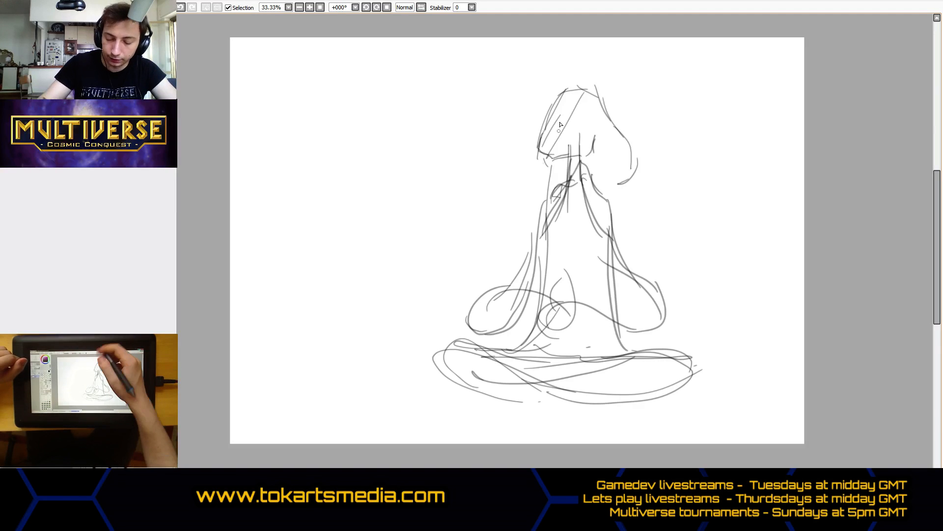
drag(565, 85, 554, 152)
drag(559, 103, 552, 154)
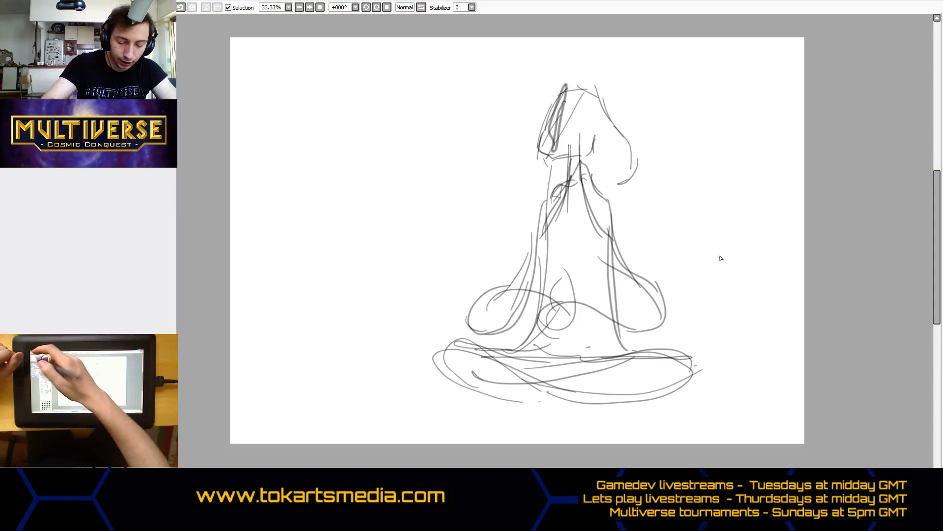
mouse_move(561, 128)
mouse_down()
mouse_move(570, 100)
mouse_move(557, 156)
mouse_move(587, 88)
mouse_move(587, 144)
mouse_move(603, 134)
mouse_move(589, 76)
mouse_move(629, 157)
mouse_move(588, 81)
mouse_move(646, 169)
mouse_up()
Sketch a tall, pointed head outline above the neck, with a rounded jaw and a bulging back of the skull.
drag(563, 49, 536, 101)
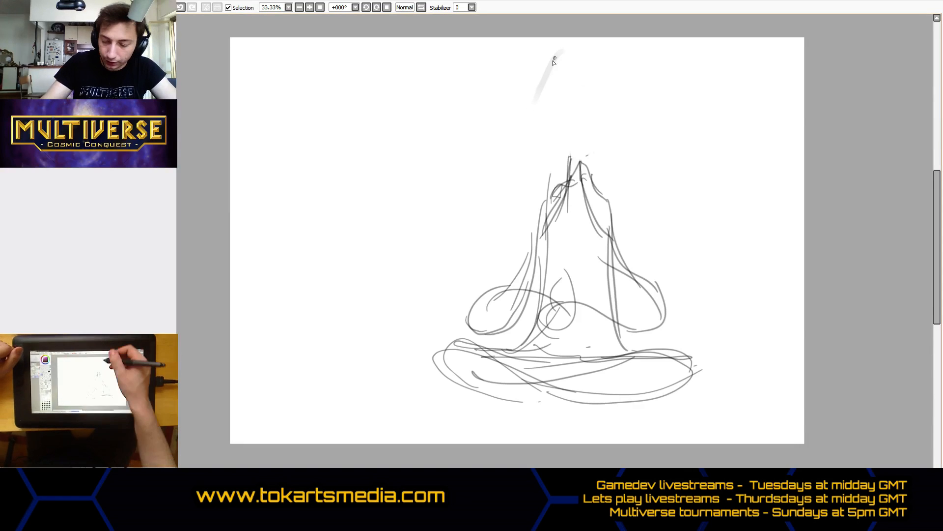
mouse_move(554, 59)
mouse_down()
mouse_move(527, 125)
mouse_move(545, 143)
mouse_move(540, 156)
mouse_move(556, 158)
mouse_move(560, 148)
mouse_move(572, 157)
mouse_move(533, 118)
mouse_up()
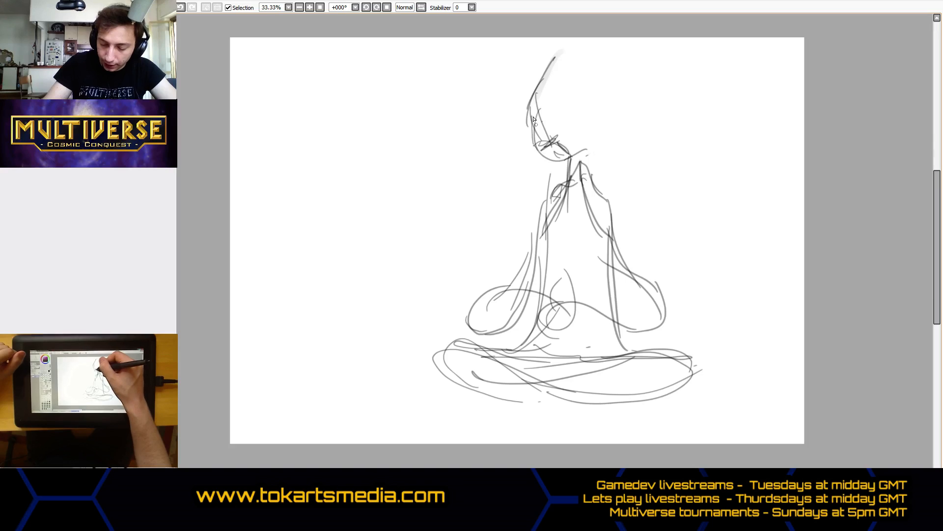
drag(556, 148, 571, 127)
mouse_move(573, 55)
mouse_down()
mouse_move(611, 85)
mouse_move(634, 127)
mouse_move(617, 154)
mouse_move(627, 130)
mouse_move(583, 102)
mouse_move(576, 172)
mouse_move(578, 139)
mouse_up()
drag(607, 87, 616, 139)
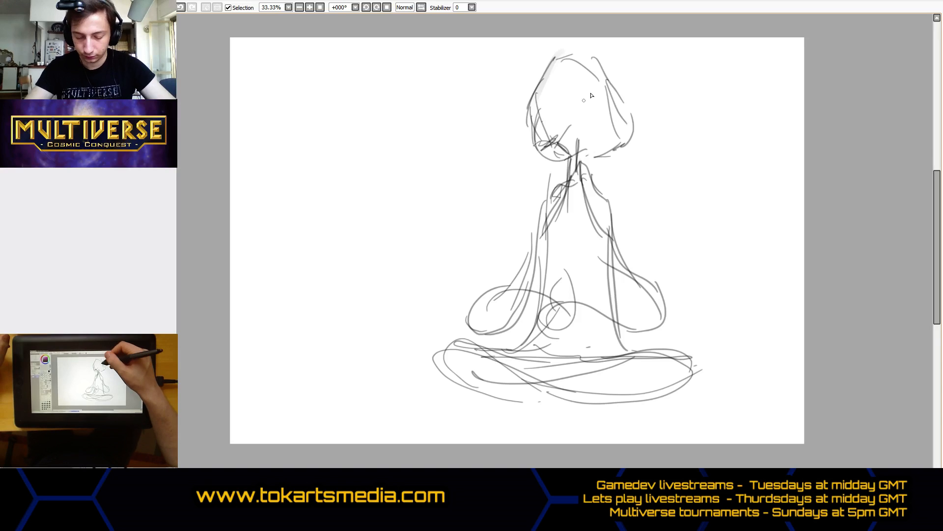
drag(569, 55, 601, 87)
drag(630, 144, 611, 175)
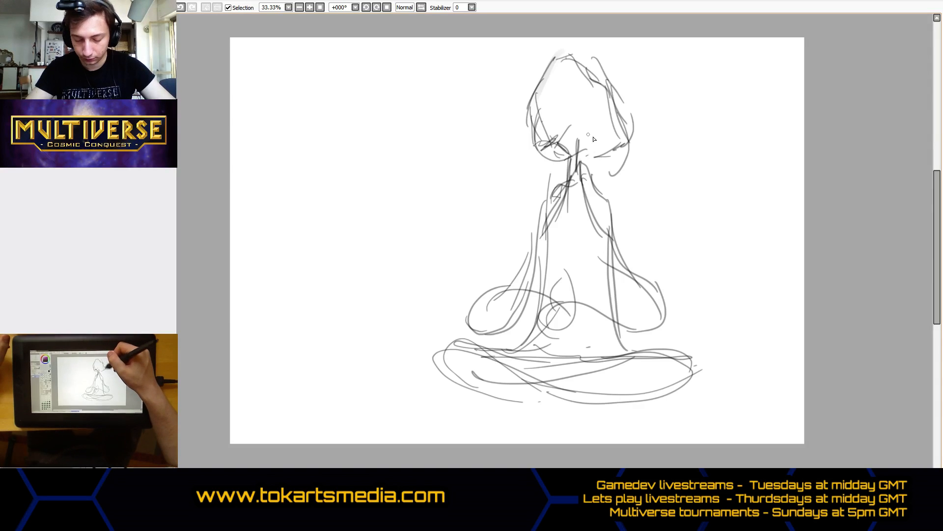
Rough in the facial features and draw long strands hanging from the face down over the chest.
mouse_move(550, 109)
mouse_down()
mouse_move(578, 122)
mouse_move(580, 103)
mouse_move(536, 106)
mouse_move(578, 120)
mouse_move(593, 142)
mouse_move(589, 113)
mouse_move(580, 136)
mouse_move(548, 114)
mouse_move(559, 127)
mouse_move(566, 183)
mouse_up()
drag(560, 135, 572, 238)
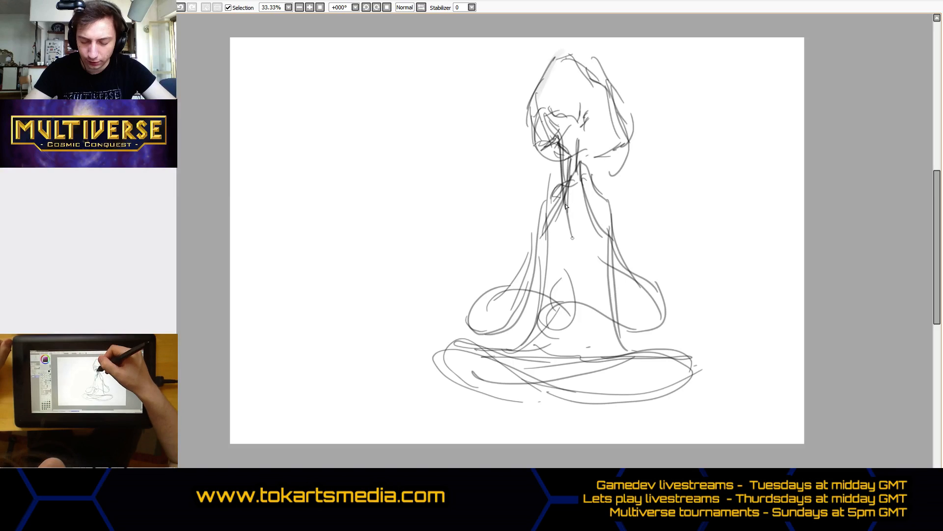
mouse_move(544, 150)
mouse_down()
mouse_move(548, 239)
mouse_move(539, 151)
mouse_up()
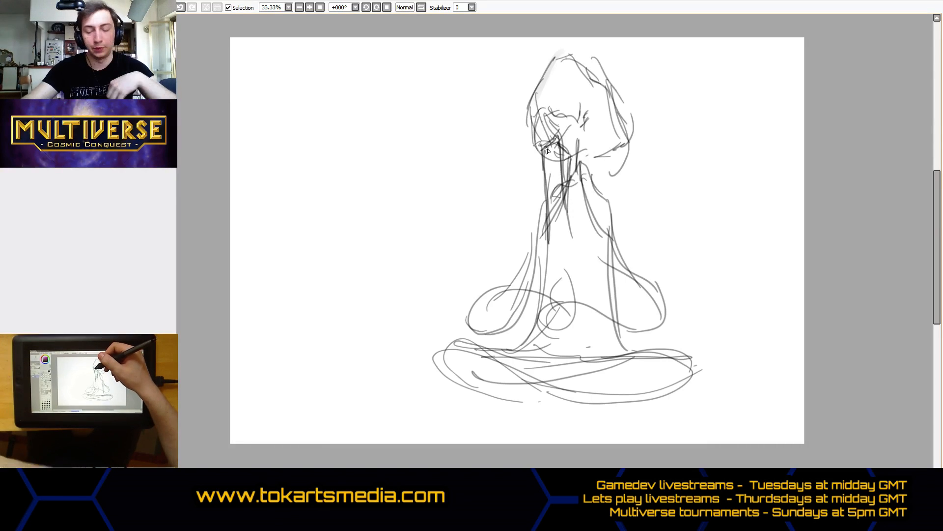
mouse_move(542, 147)
mouse_down()
mouse_move(535, 231)
mouse_move(574, 240)
mouse_up()
drag(566, 137, 568, 215)
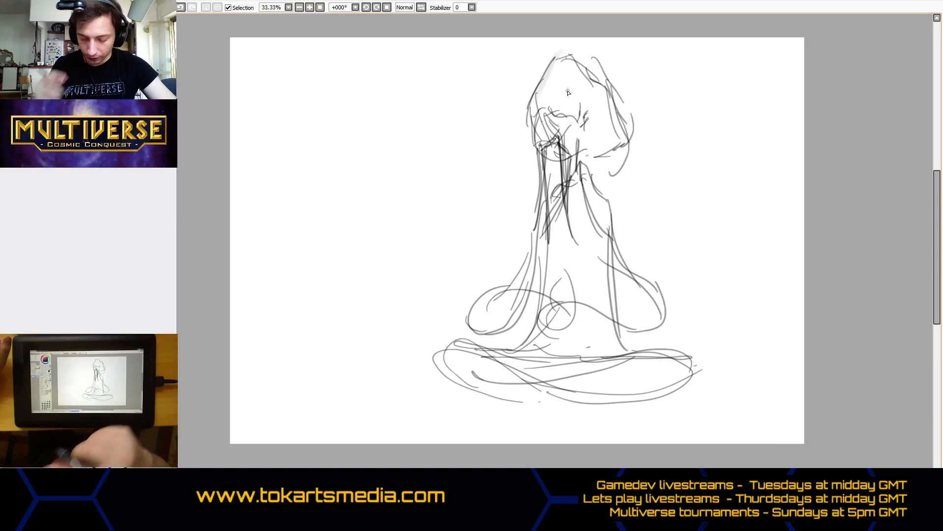
Close off the right end of the figure's base and draw long horizontal lines across the canvas behind and below it.
drag(674, 355, 666, 403)
drag(690, 361, 681, 394)
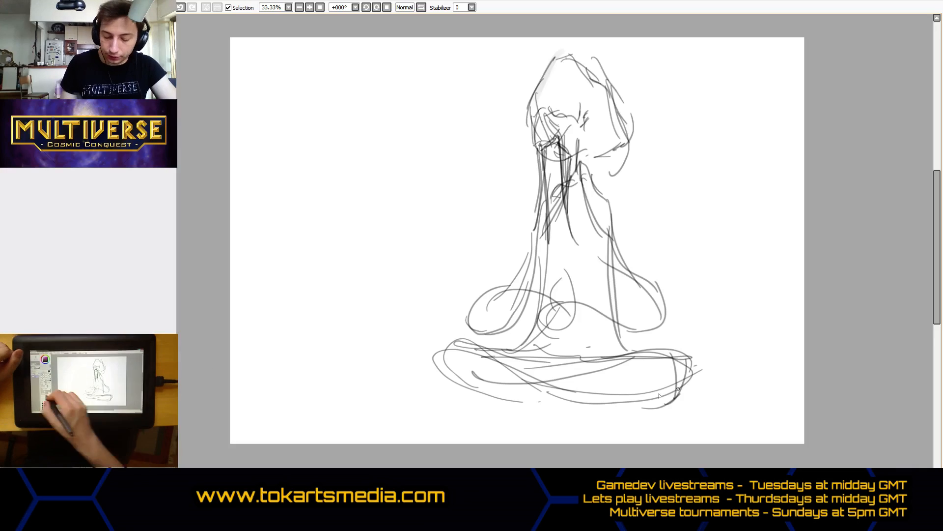
drag(270, 355, 808, 348)
drag(200, 358, 809, 336)
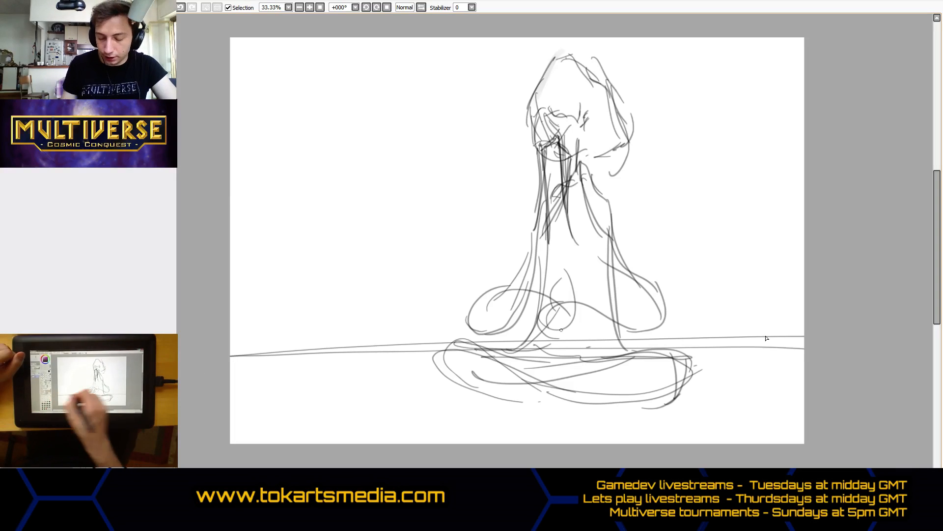
drag(202, 339, 807, 337)
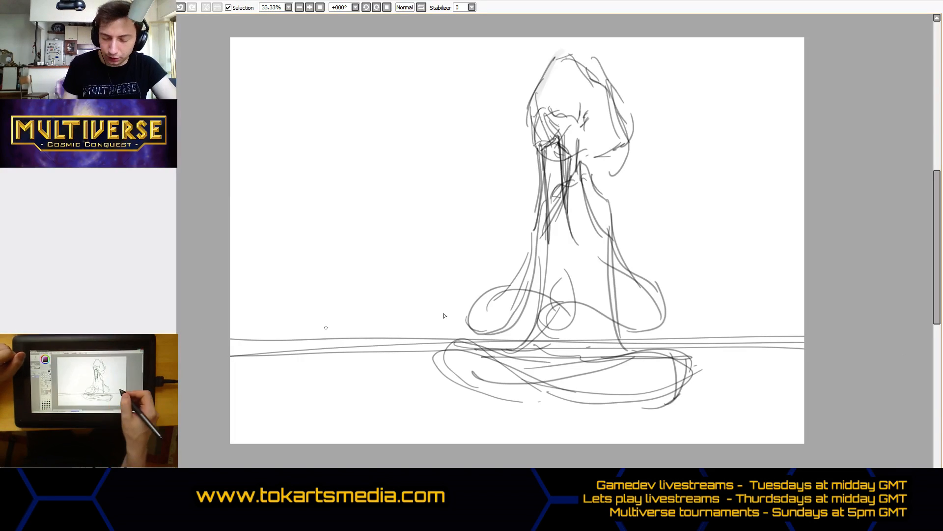
drag(206, 335, 799, 327)
drag(229, 423, 805, 421)
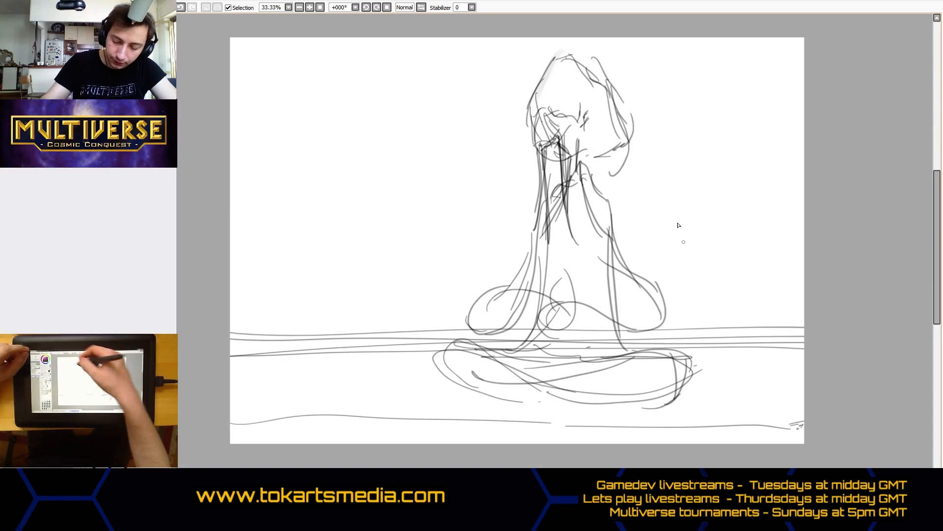
drag(246, 142, 274, 77)
drag(322, 47, 445, 162)
mouse_move(438, 39)
mouse_down()
mouse_move(450, 169)
mouse_move(344, 215)
mouse_up()
key(ctrl+z)
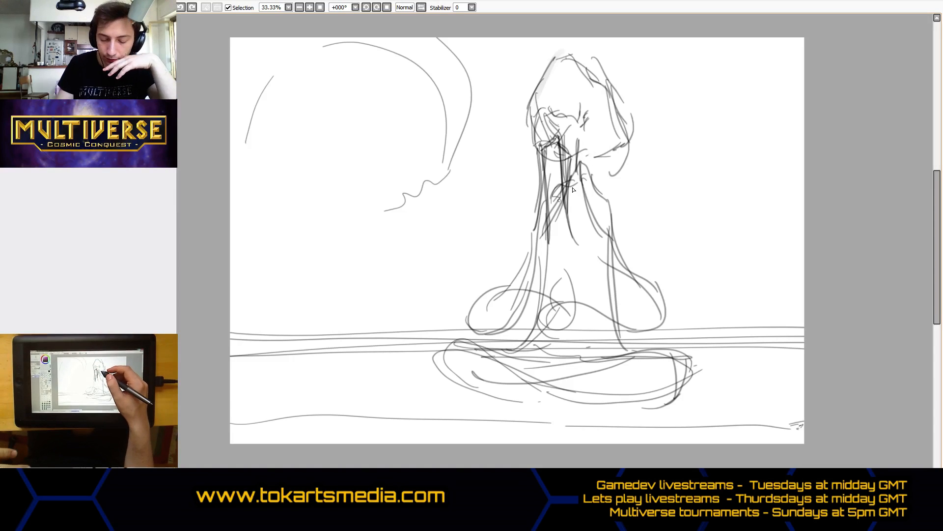
mouse_move(452, 47)
mouse_down()
mouse_move(485, 211)
mouse_move(519, 207)
mouse_up()
mouse_move(634, 199)
mouse_down()
mouse_move(689, 117)
mouse_move(750, 65)
mouse_up()
drag(769, 82, 794, 85)
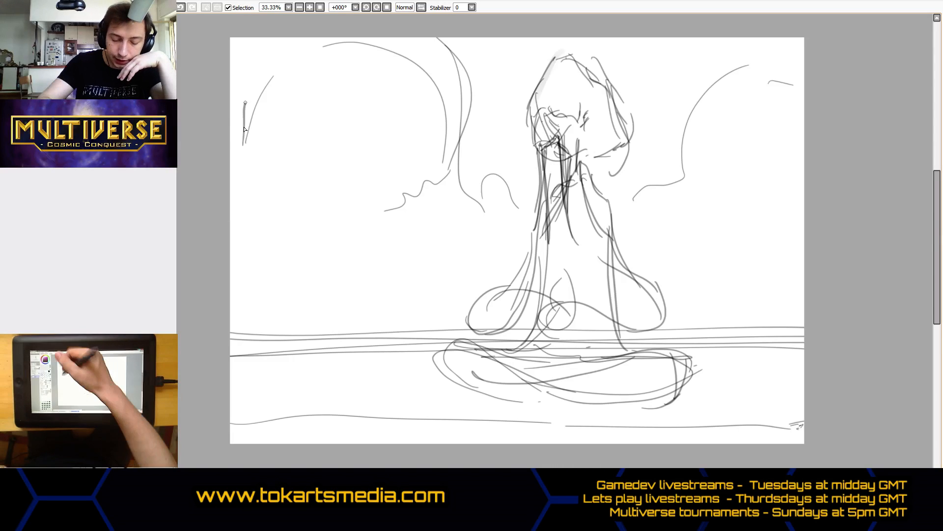
drag(243, 145, 293, 48)
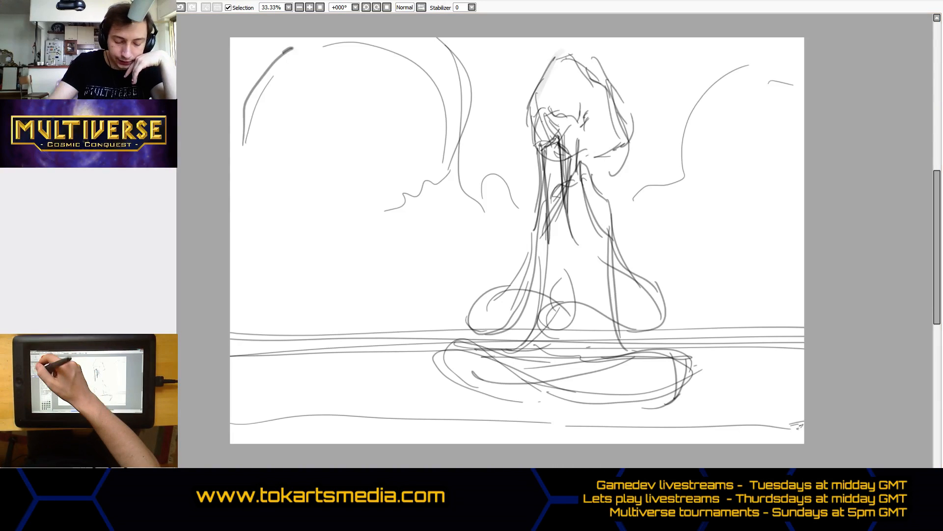
mouse_move(245, 144)
mouse_down()
mouse_move(271, 55)
mouse_move(382, 24)
mouse_move(252, 123)
mouse_move(301, 37)
mouse_move(411, 23)
mouse_move(423, 44)
mouse_move(450, 43)
mouse_move(448, 176)
mouse_move(480, 222)
mouse_move(507, 216)
mouse_move(469, 165)
mouse_move(400, 205)
mouse_up()
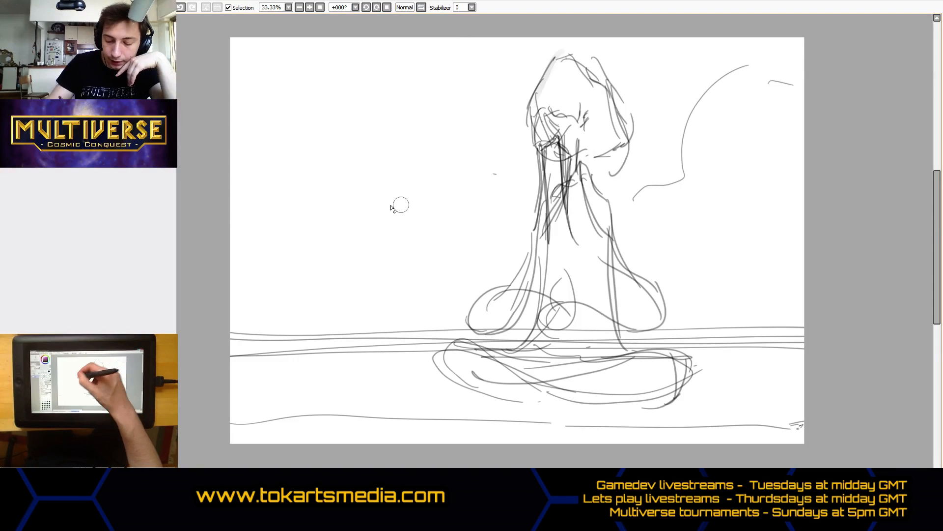
mouse_move(658, 176)
mouse_down()
mouse_move(690, 165)
mouse_move(736, 59)
mouse_move(790, 88)
mouse_move(818, 87)
mouse_up()
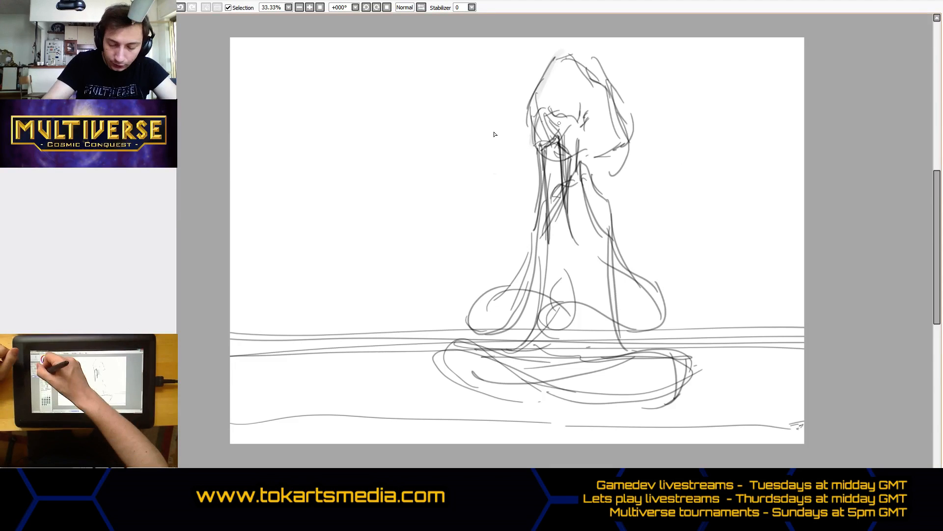
Darken the mouth area and the brow line on the figure's face.
mouse_move(537, 118)
mouse_down()
mouse_move(533, 151)
mouse_move(555, 135)
mouse_up()
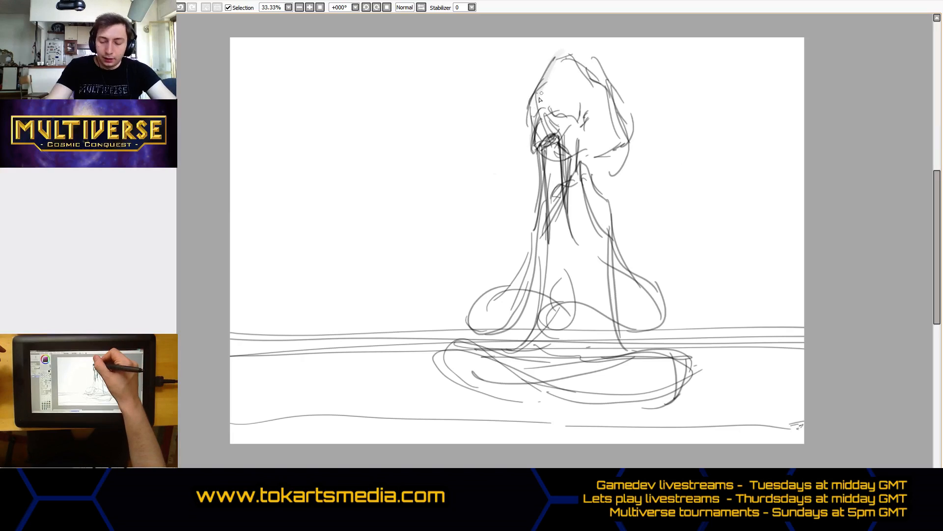
mouse_move(536, 116)
mouse_down()
mouse_move(552, 100)
mouse_move(563, 119)
mouse_move(575, 113)
mouse_move(554, 121)
mouse_move(542, 113)
mouse_move(568, 119)
mouse_up()
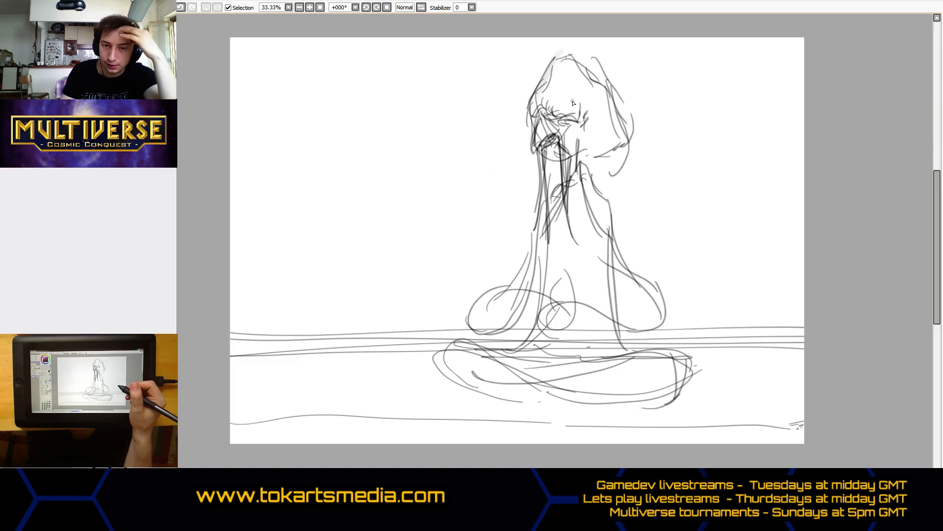
Draw long sloping perspective lines descending from the upper left of the canvas, past the head, toward the far right wall.
drag(231, 65, 517, 149)
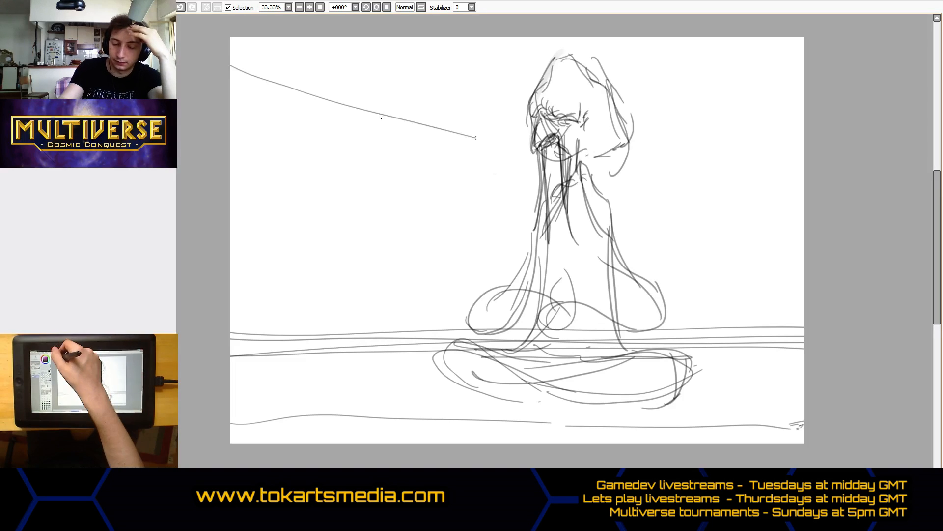
drag(382, 68, 476, 101)
drag(517, 63, 570, 89)
drag(453, 37, 468, 45)
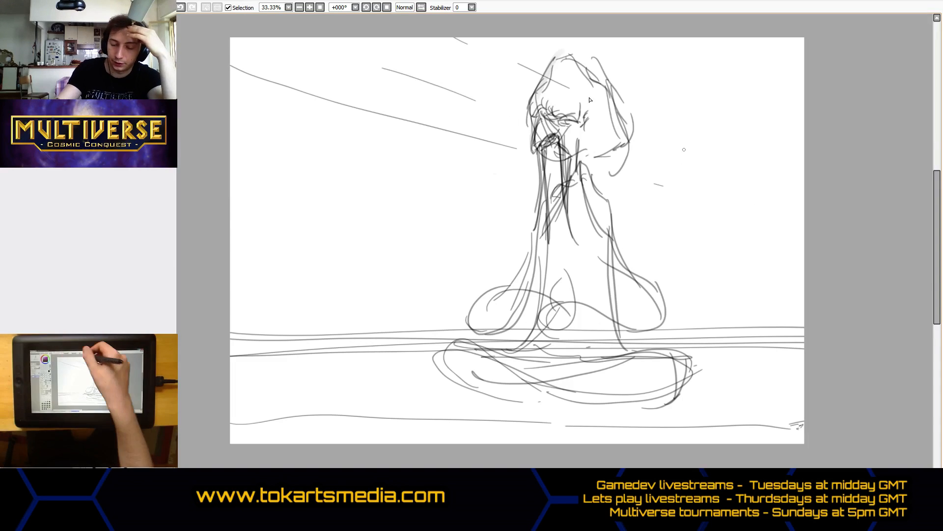
mouse_move(634, 140)
mouse_down()
mouse_move(684, 172)
mouse_move(640, 132)
mouse_move(751, 178)
mouse_up()
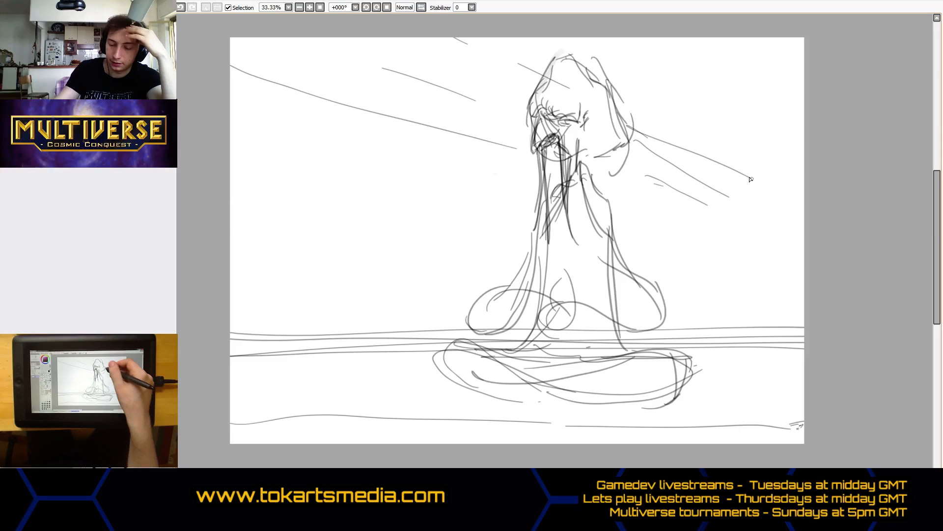
drag(646, 176, 708, 205)
Rough in the right wall with two ceiling lines rising to the canvas edge, a vertical corner and a slanted pillar line.
drag(650, 198, 824, 107)
drag(805, 154, 695, 201)
drag(710, 39, 707, 340)
drag(744, 211, 725, 295)
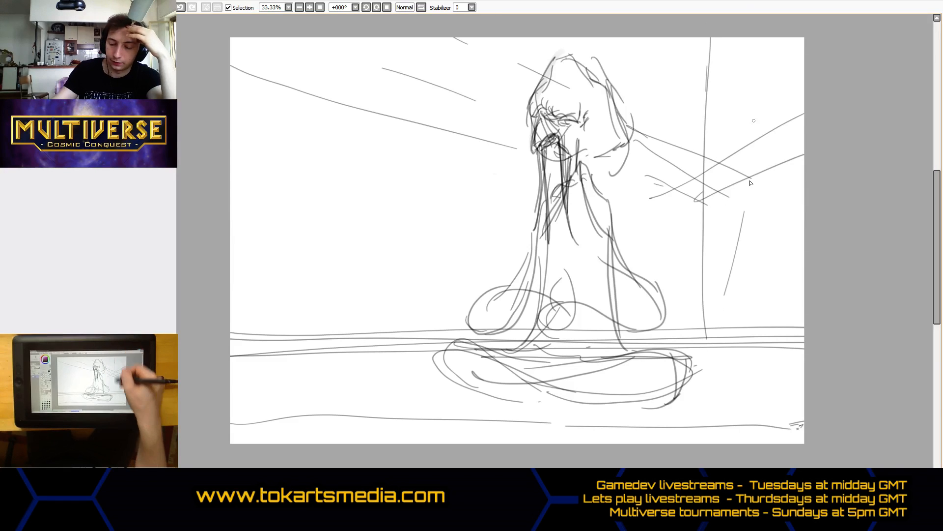
drag(751, 91, 710, 426)
Sketch two tall pillars on the left wall and a pair of flat strokes on the floor below them.
drag(350, 82, 348, 341)
mouse_move(402, 140)
mouse_down()
mouse_move(400, 129)
mouse_move(403, 350)
mouse_up()
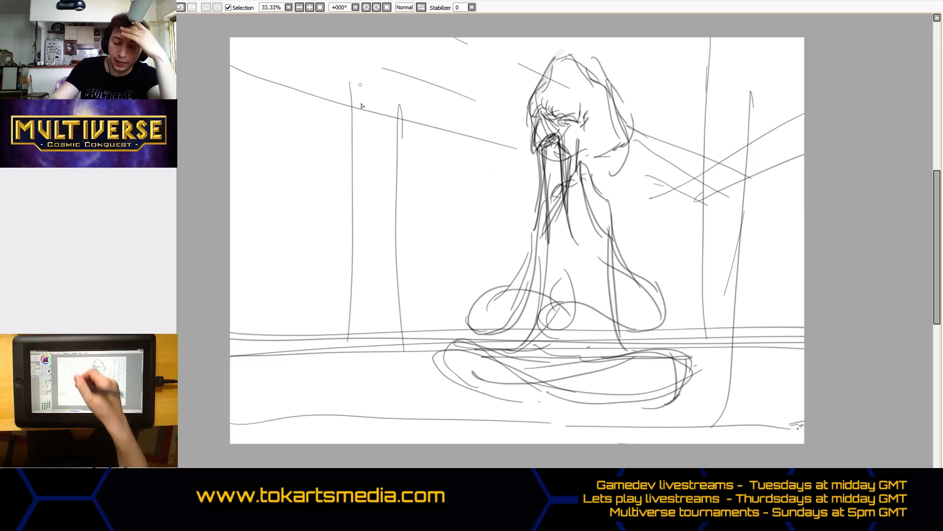
drag(359, 77, 355, 339)
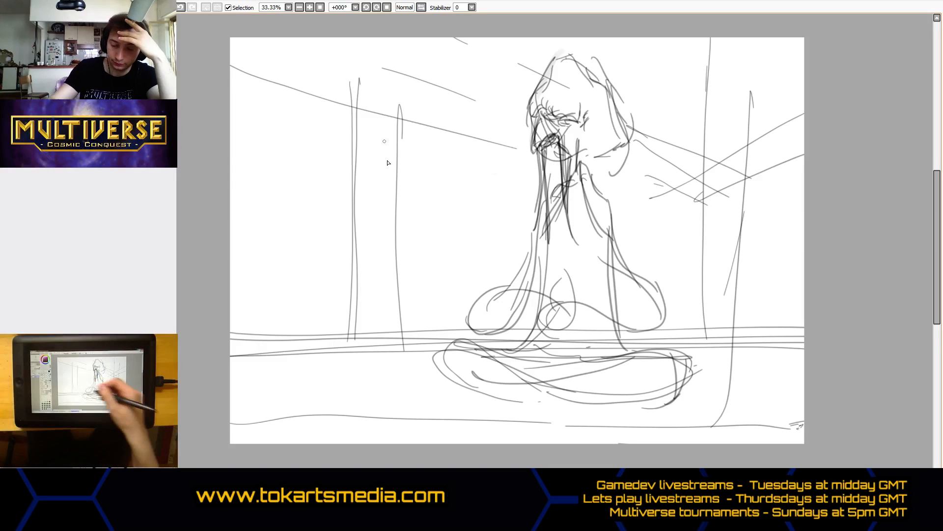
mouse_move(386, 89)
mouse_down()
mouse_move(393, 351)
mouse_move(401, 280)
mouse_up()
mouse_move(305, 391)
mouse_down()
mouse_move(436, 380)
mouse_move(426, 369)
mouse_up()
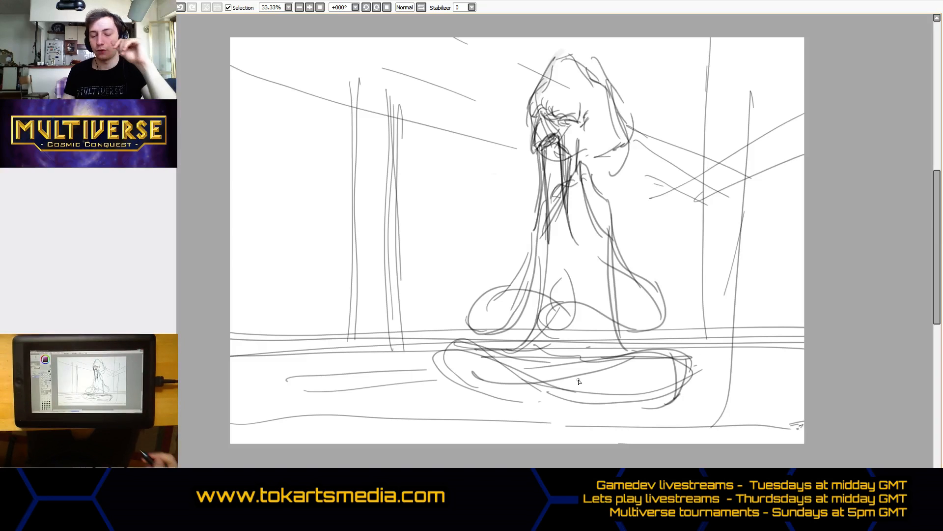
Add narrower far pillars beside the figure and one near the left canvas edge, plus a second sloping ceiling edge above them.
drag(474, 129, 474, 300)
drag(453, 127, 451, 289)
drag(487, 128, 486, 303)
drag(270, 45, 280, 278)
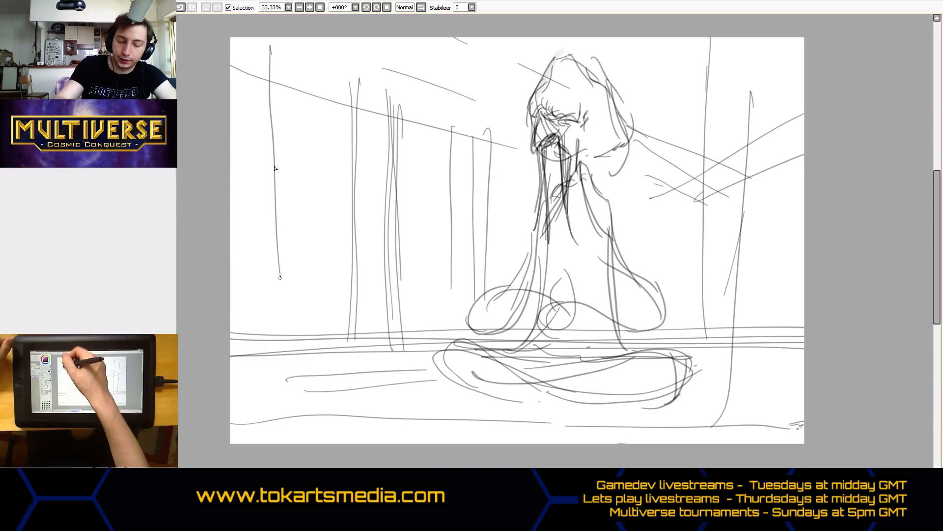
drag(269, 72, 271, 334)
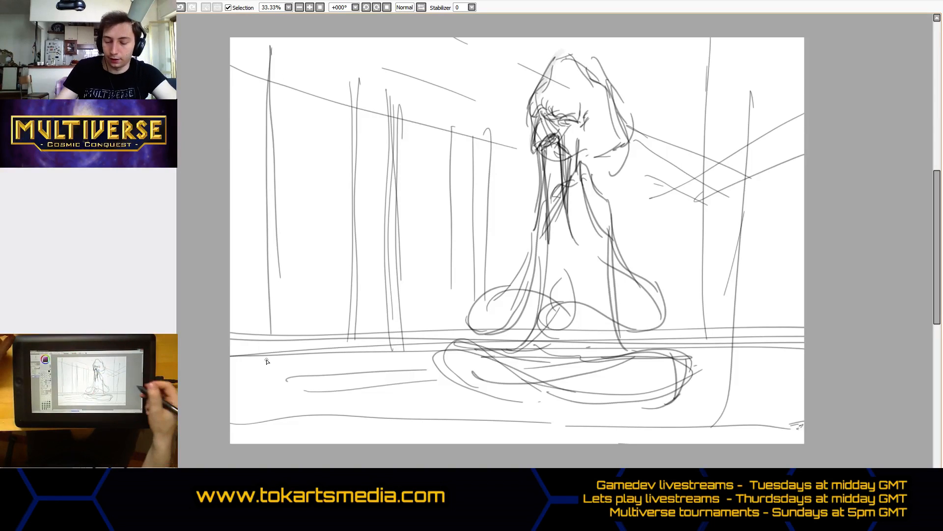
drag(240, 38, 478, 121)
drag(393, 73, 477, 117)
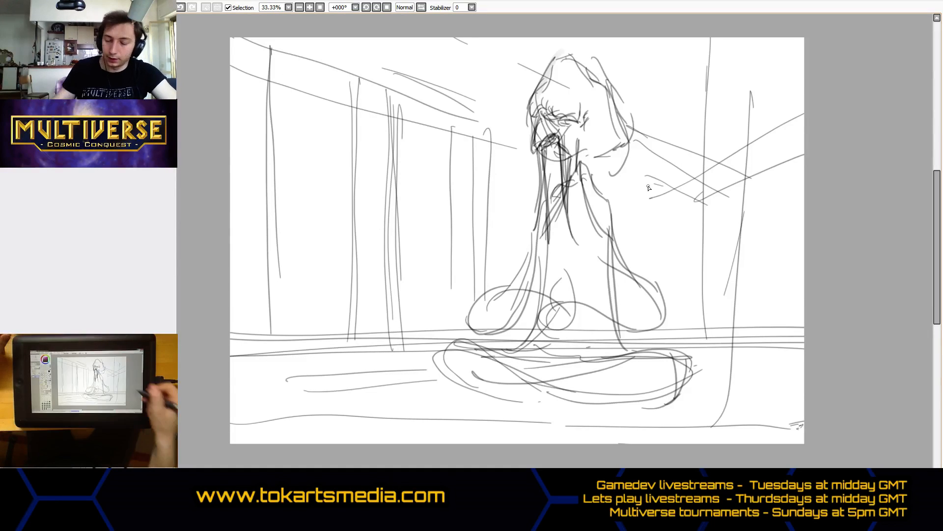
Reinforce the far pillars and draw two gently sloping rails across the left wall.
drag(446, 260, 451, 342)
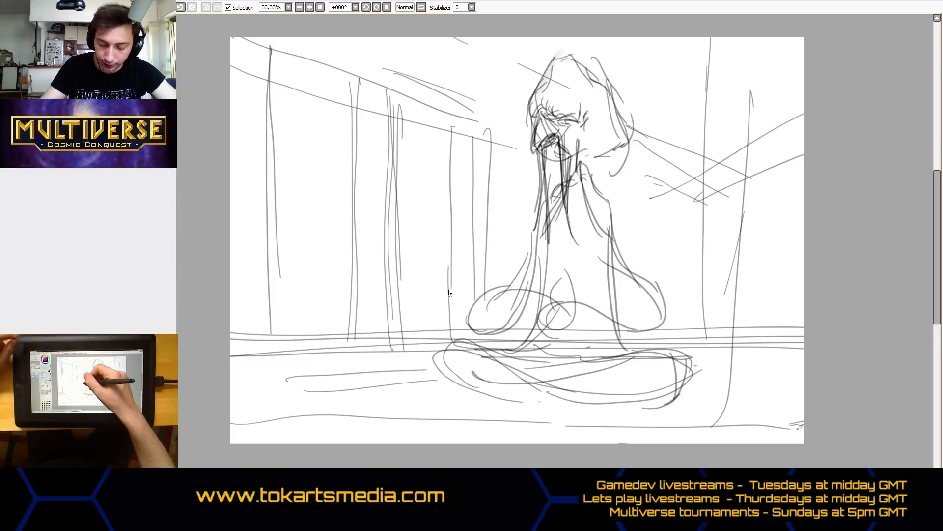
drag(453, 112, 451, 342)
drag(485, 123, 488, 259)
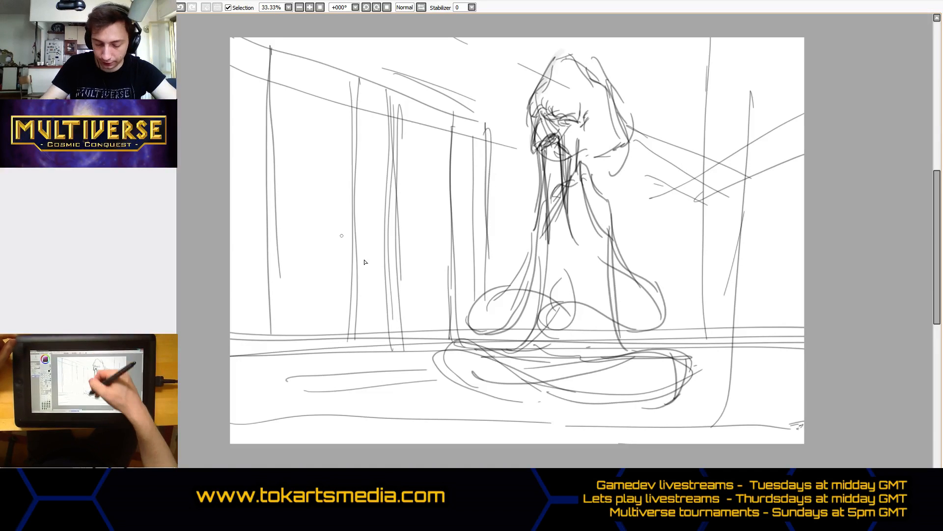
drag(235, 153, 490, 188)
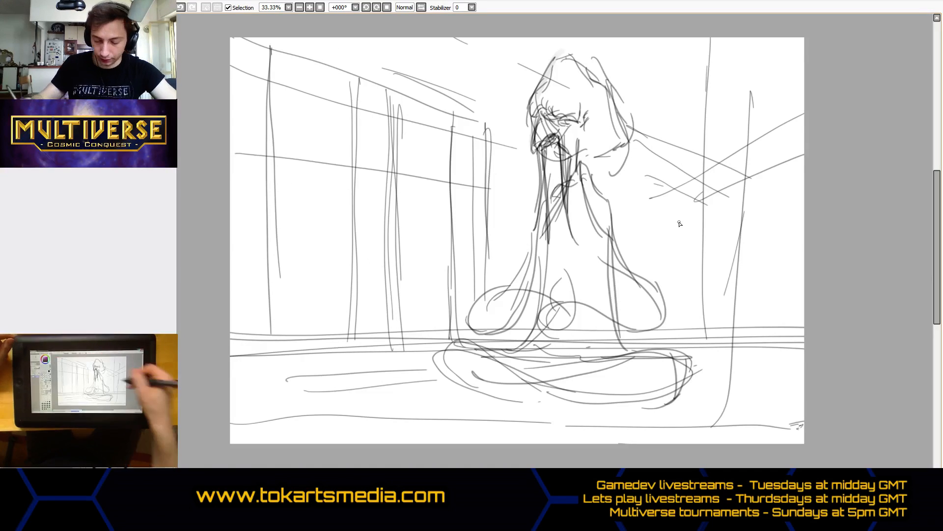
drag(236, 157, 496, 200)
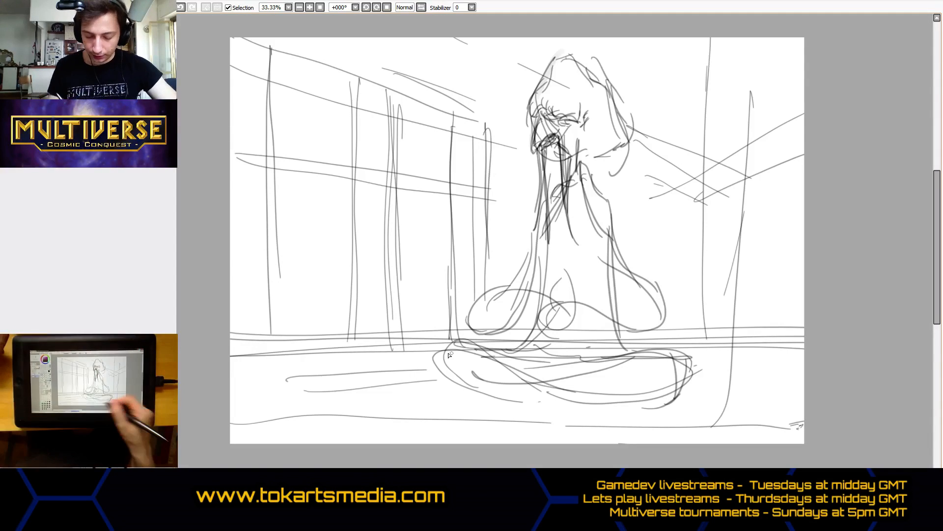
Widen the figure's silhouette with curved robe contours around both sides of the base and sloping lines outside the arms.
drag(470, 296, 442, 355)
drag(661, 316, 707, 366)
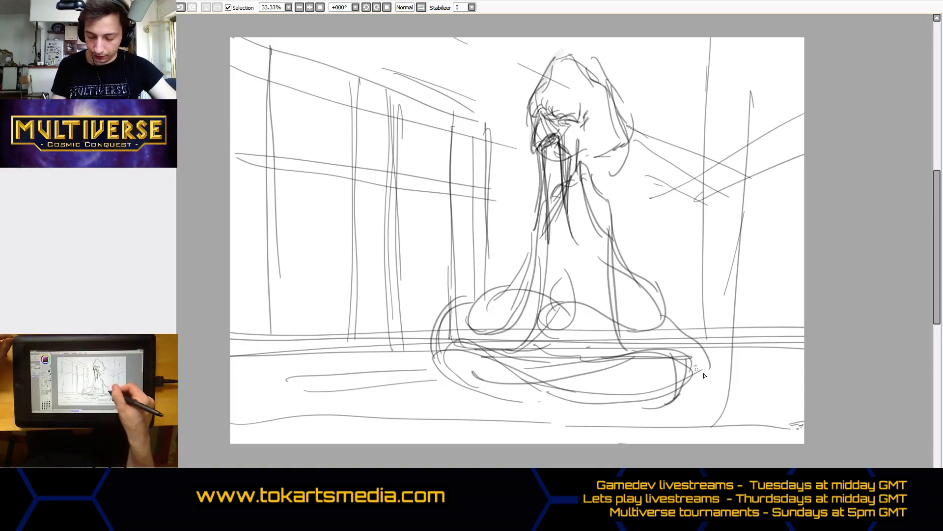
drag(695, 327, 685, 391)
drag(671, 314, 710, 361)
drag(437, 297, 520, 251)
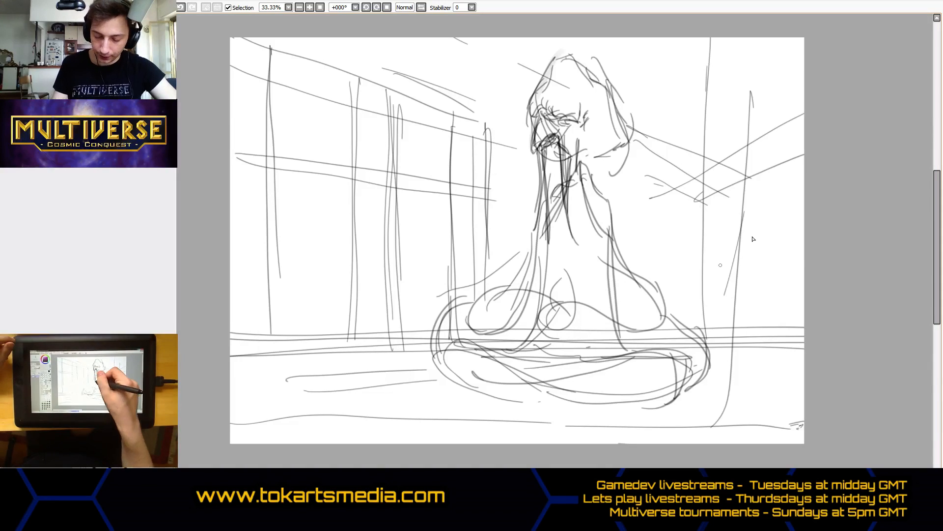
drag(622, 236, 683, 314)
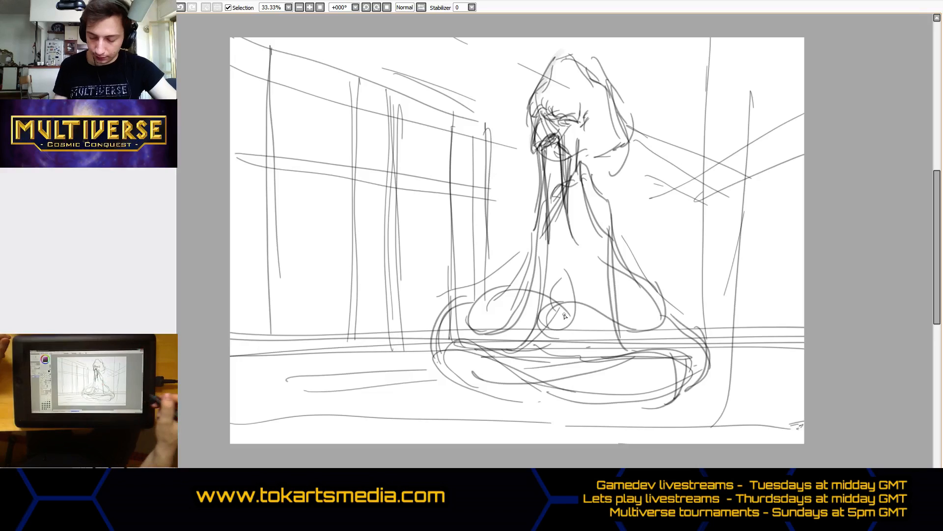
Draw a full-height vertical line on the right wall and sketch a flat dish with wispy rising smoke in the left foreground.
drag(755, 35, 759, 457)
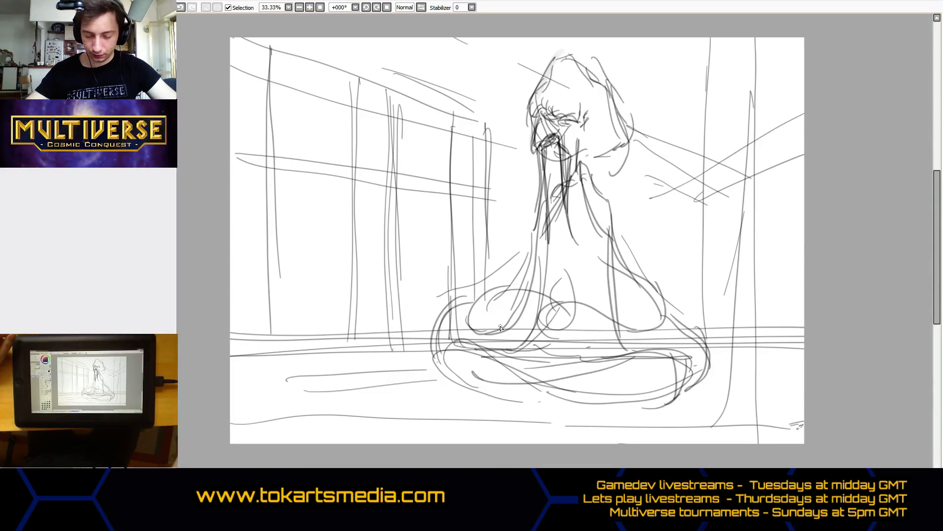
mouse_move(426, 405)
mouse_down()
mouse_move(348, 421)
mouse_move(448, 419)
mouse_move(393, 405)
mouse_move(397, 279)
mouse_up()
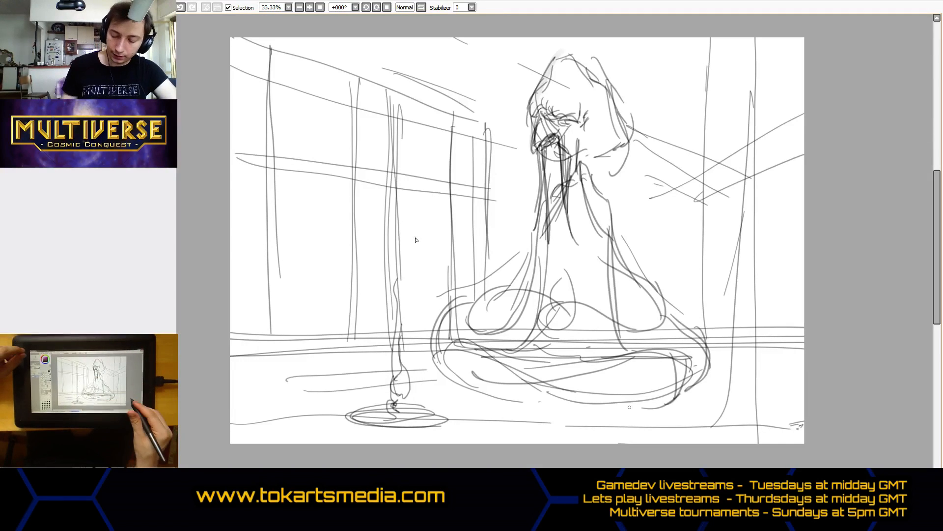
Draw converging floor lines across the left foreground around the dish and below the figure's base.
drag(479, 394, 565, 412)
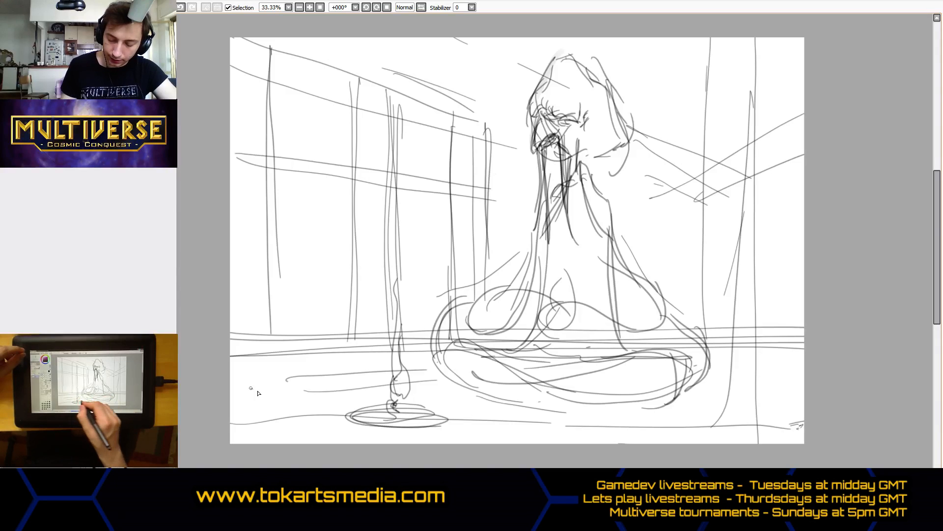
mouse_move(250, 388)
mouse_down()
mouse_move(434, 379)
mouse_move(231, 409)
mouse_move(325, 433)
mouse_up()
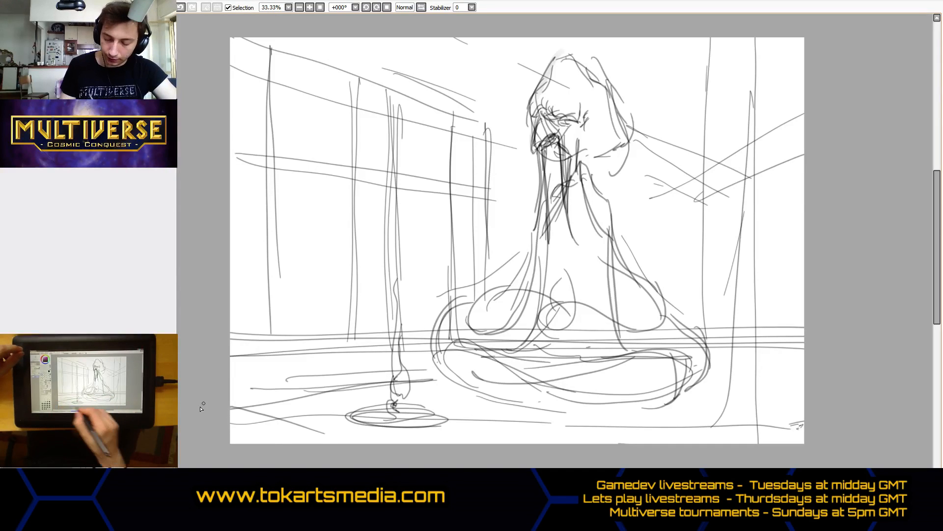
drag(227, 416, 283, 443)
mouse_move(275, 443)
mouse_down()
mouse_move(229, 423)
mouse_move(296, 444)
mouse_up()
drag(229, 399, 418, 393)
drag(229, 398, 505, 375)
Add sloping floor edges in the right foreground and reinforce the platform lines at both lower corners.
mouse_move(806, 398)
mouse_down()
mouse_move(637, 444)
mouse_move(594, 443)
mouse_move(806, 414)
mouse_up()
drag(690, 391, 806, 378)
drag(717, 382, 808, 370)
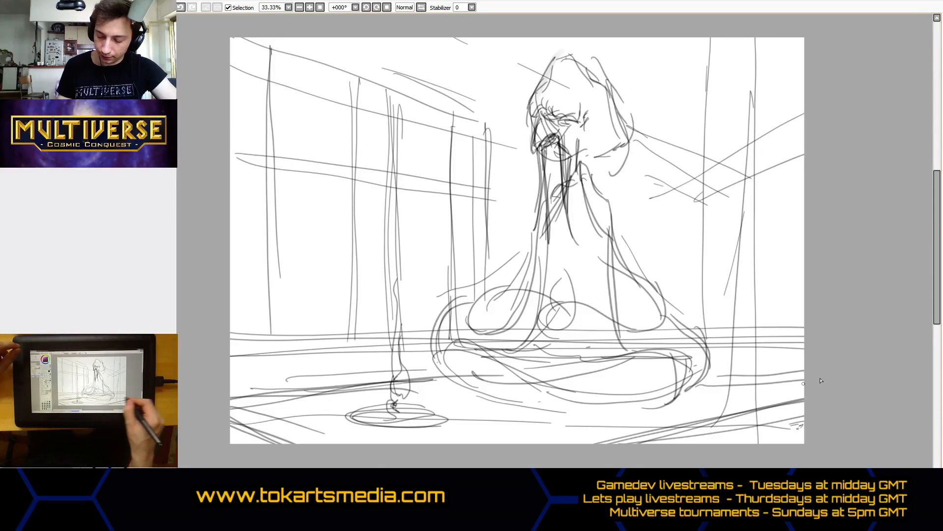
drag(690, 383, 769, 382)
mouse_move(711, 379)
mouse_down()
mouse_move(715, 366)
mouse_move(805, 381)
mouse_up()
mouse_move(241, 415)
mouse_down()
mouse_move(457, 394)
mouse_move(327, 444)
mouse_up()
mouse_move(528, 444)
mouse_down()
mouse_move(805, 401)
mouse_move(629, 426)
mouse_up()
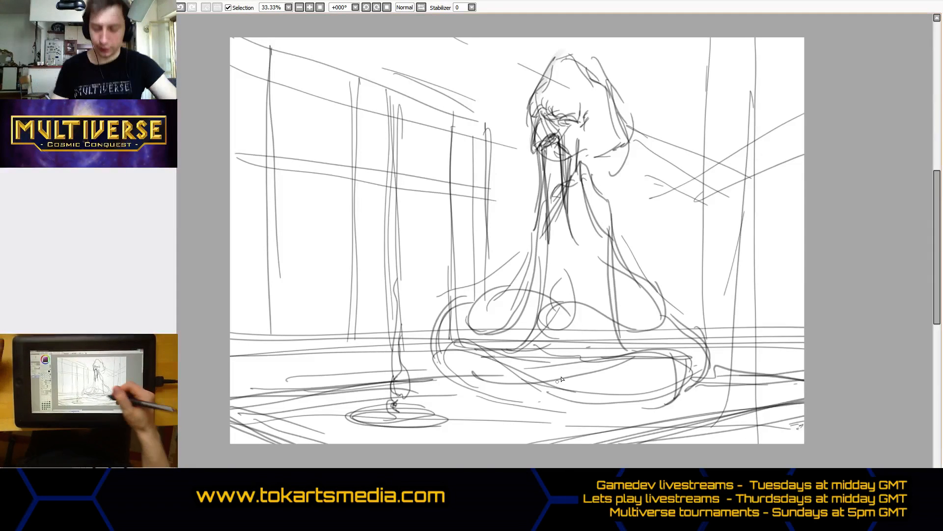
Sketch fold lines across the crossed legs along the front of the figure's base.
drag(472, 371, 582, 400)
drag(585, 384, 602, 403)
drag(529, 375, 595, 398)
drag(480, 369, 511, 371)
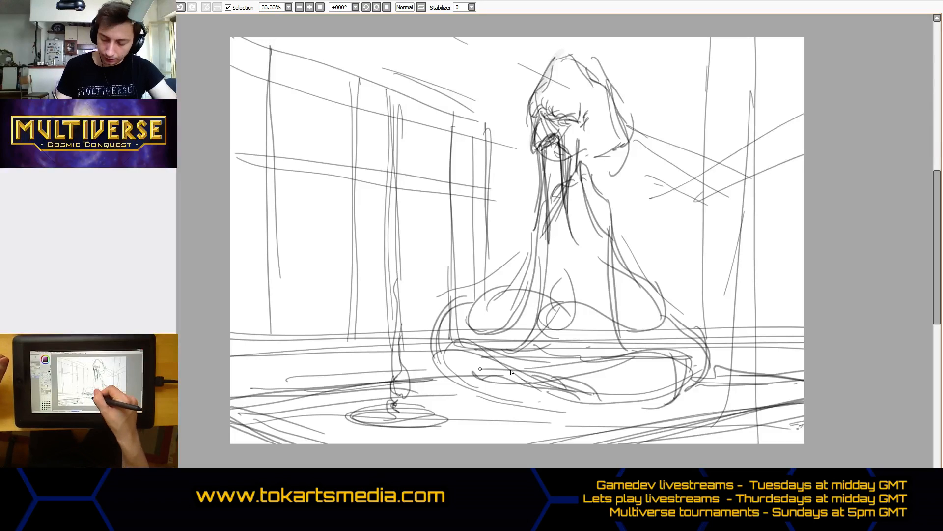
drag(631, 392, 660, 399)
drag(633, 381, 578, 393)
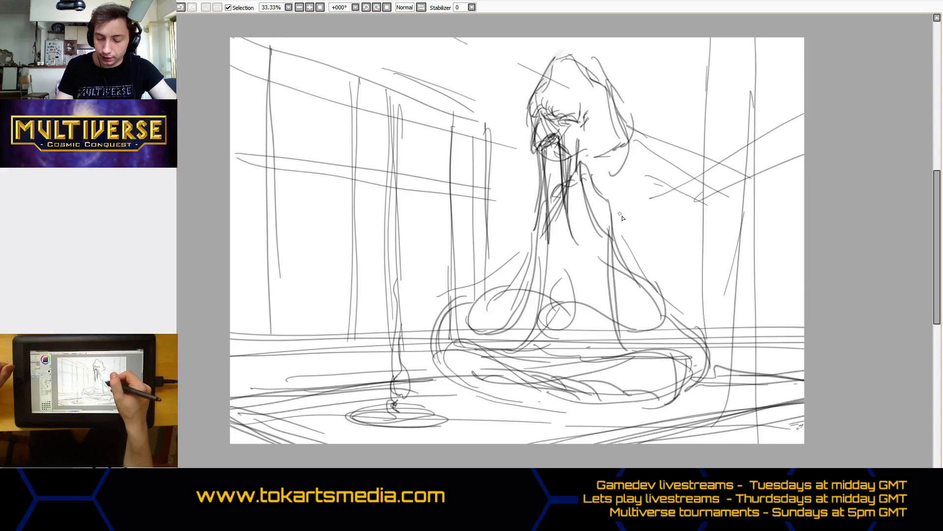
Shape the figure's right-side arm from shoulder to elbow and draw its forearm running across the lap to the hands.
drag(616, 212, 601, 260)
mouse_move(605, 200)
mouse_down()
mouse_move(597, 221)
mouse_move(623, 290)
mouse_move(639, 290)
mouse_up()
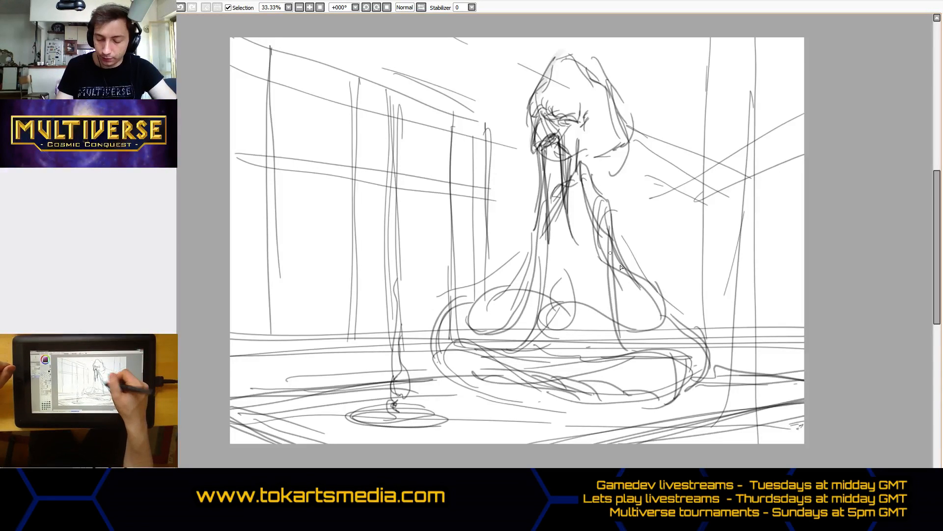
mouse_move(607, 248)
mouse_down()
mouse_move(634, 321)
mouse_move(650, 329)
mouse_up()
drag(639, 280, 620, 330)
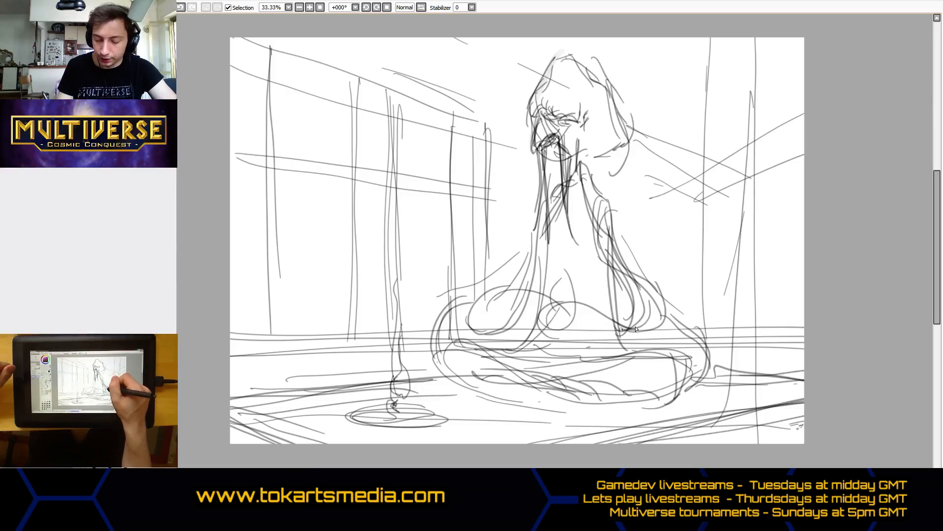
drag(568, 307, 626, 333)
drag(565, 291, 634, 317)
drag(538, 290, 624, 313)
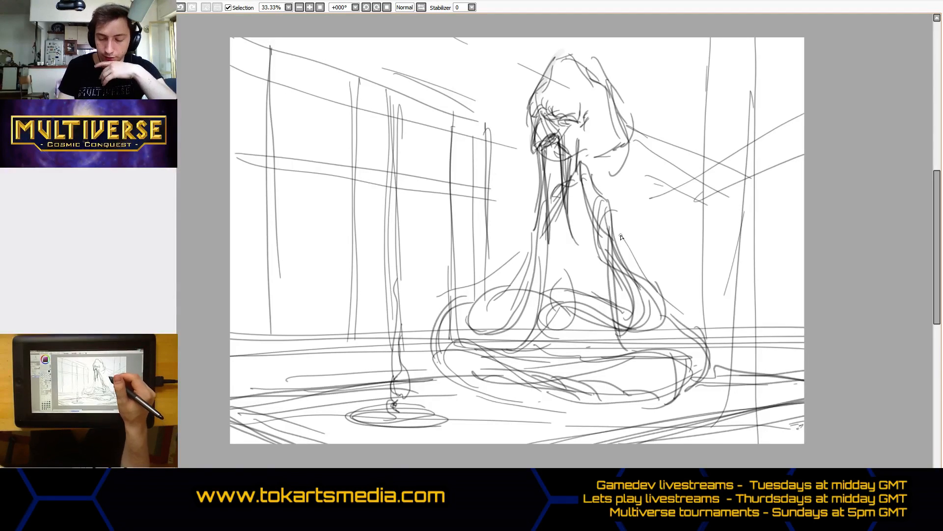
Extend the sloping ceiling and rail lines behind the head to the right wall and add floor edge lines at far right.
drag(449, 111, 669, 198)
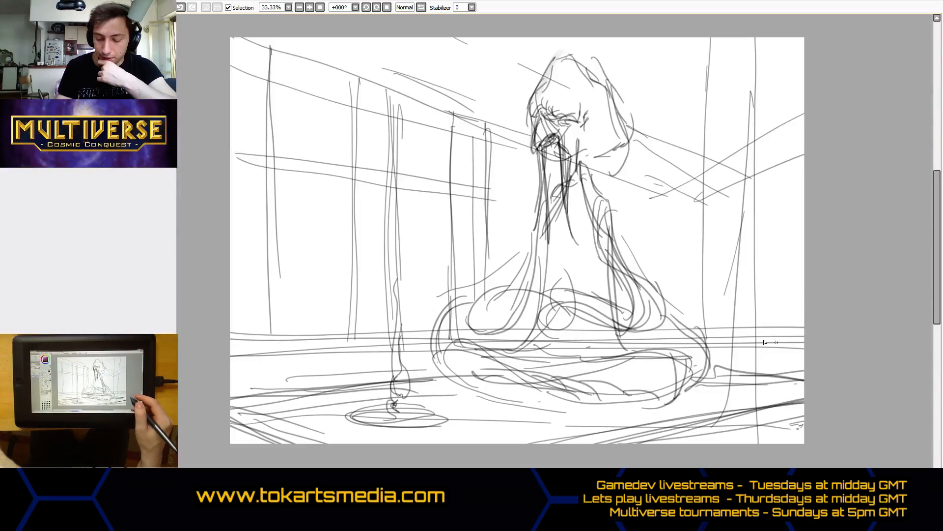
drag(820, 376, 713, 362)
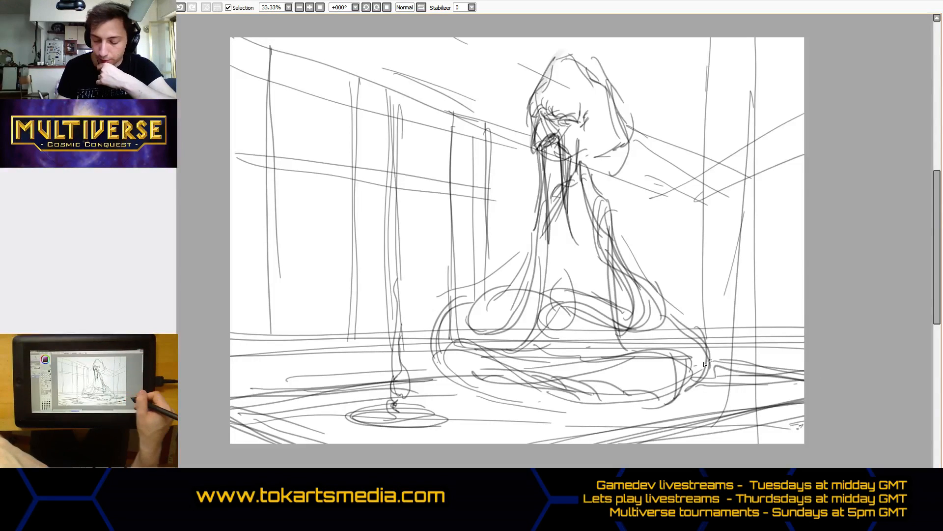
drag(816, 373, 741, 362)
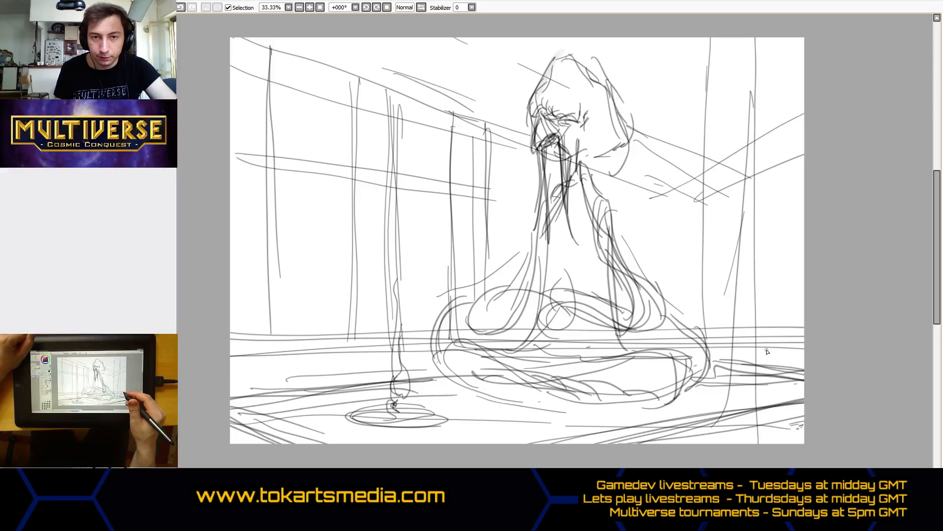
drag(460, 37, 691, 128)
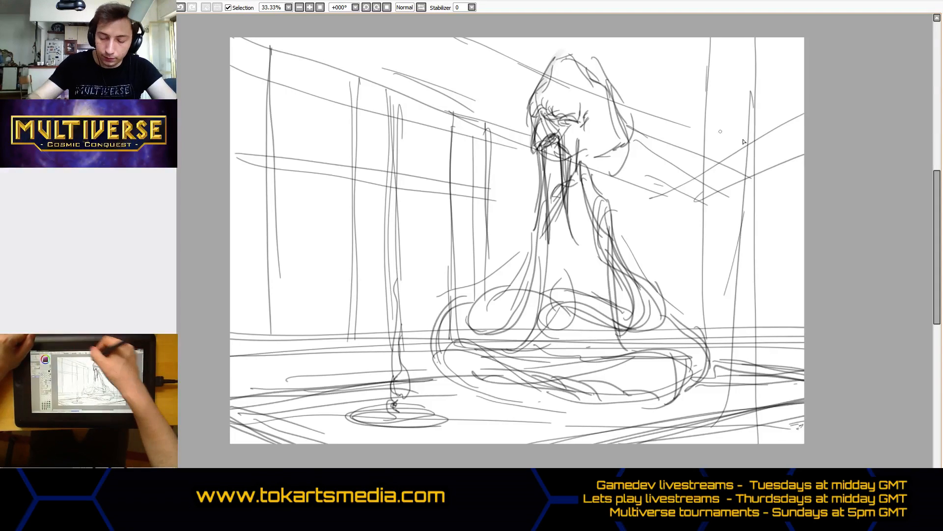
drag(427, 40, 713, 141)
drag(468, 138, 676, 188)
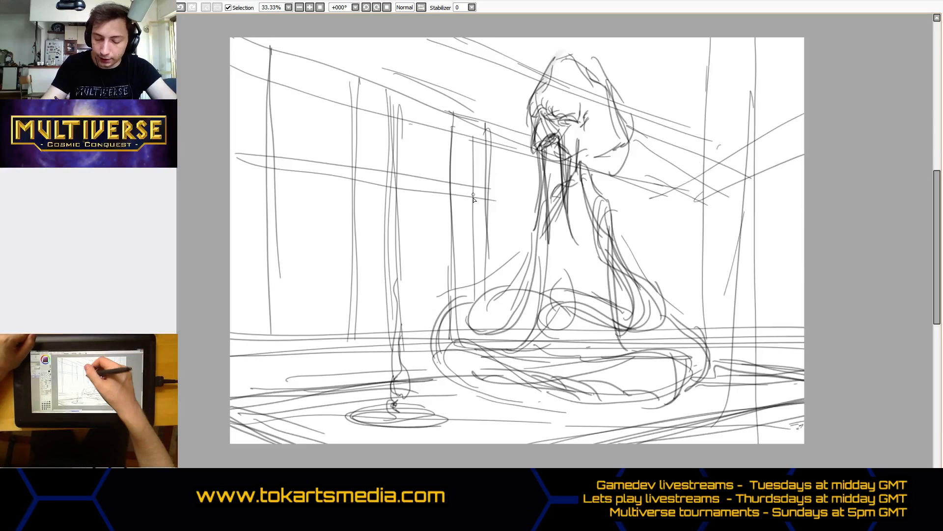
Extend the wall rail lines on both sides of the figure and add thin distant pillars behind its right-side shoulder.
drag(473, 195, 529, 203)
drag(497, 186, 539, 199)
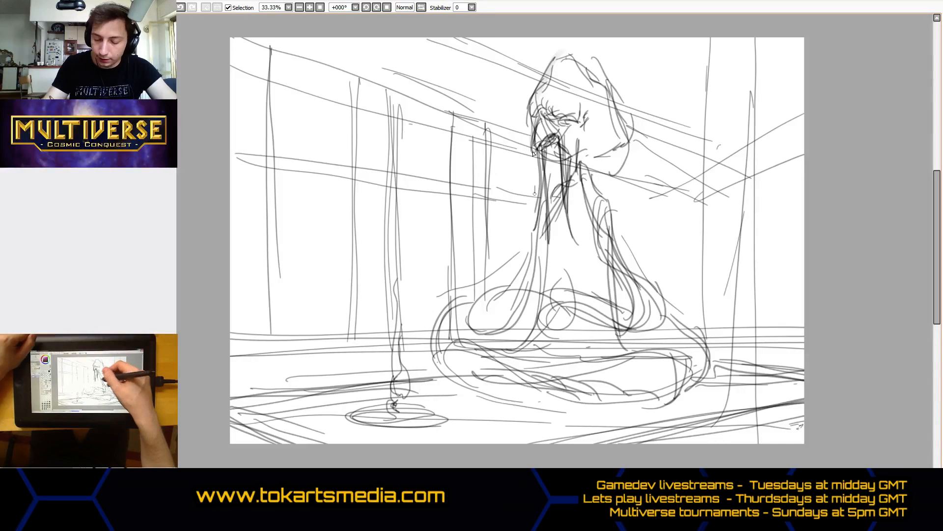
mouse_move(675, 180)
mouse_down()
mouse_move(666, 296)
mouse_move(686, 305)
mouse_up()
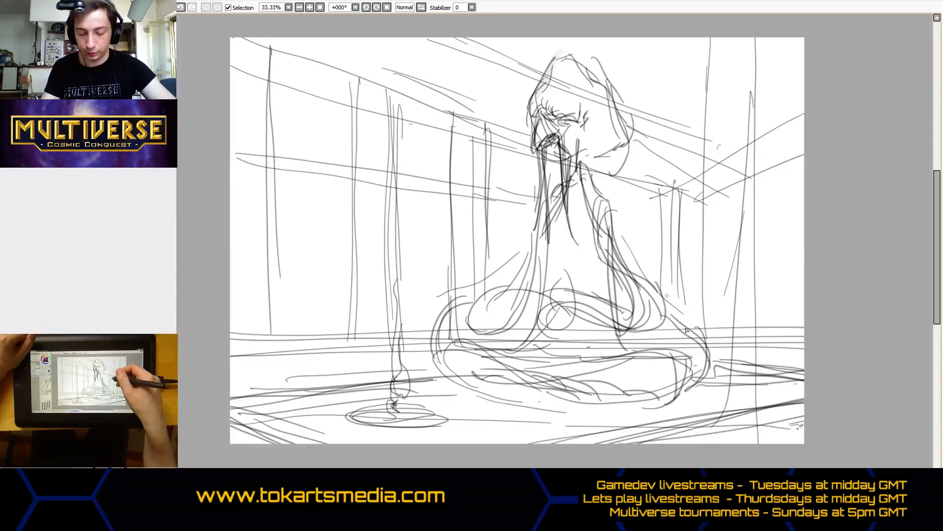
drag(446, 200, 538, 214)
drag(236, 171, 449, 202)
drag(616, 219, 712, 239)
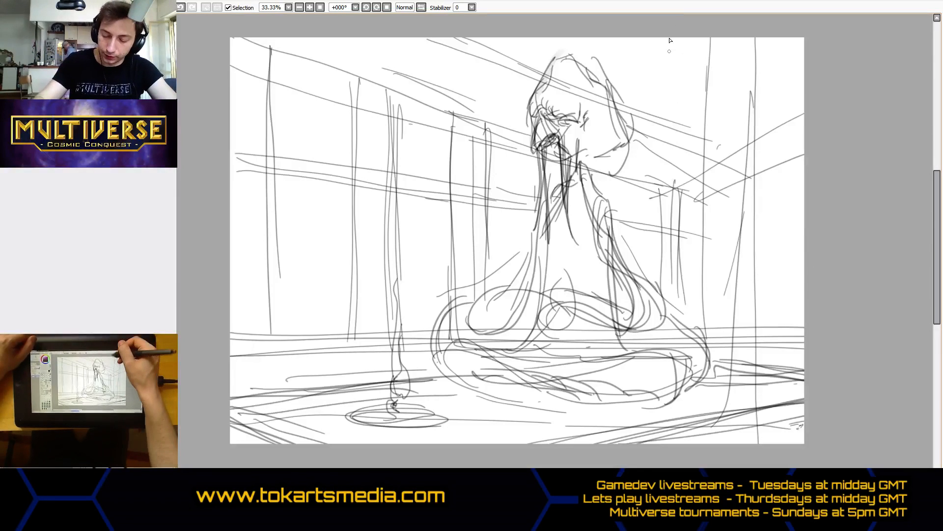
drag(670, 39, 668, 442)
mouse_move(663, 354)
mouse_down()
mouse_move(649, 38)
mouse_move(639, 443)
mouse_move(649, 36)
mouse_move(674, 443)
mouse_up()
key(ctrl+z)
key(ctrl+z)
key(ctrl+z)
key(ctrl+z)
key(ctrl+z)
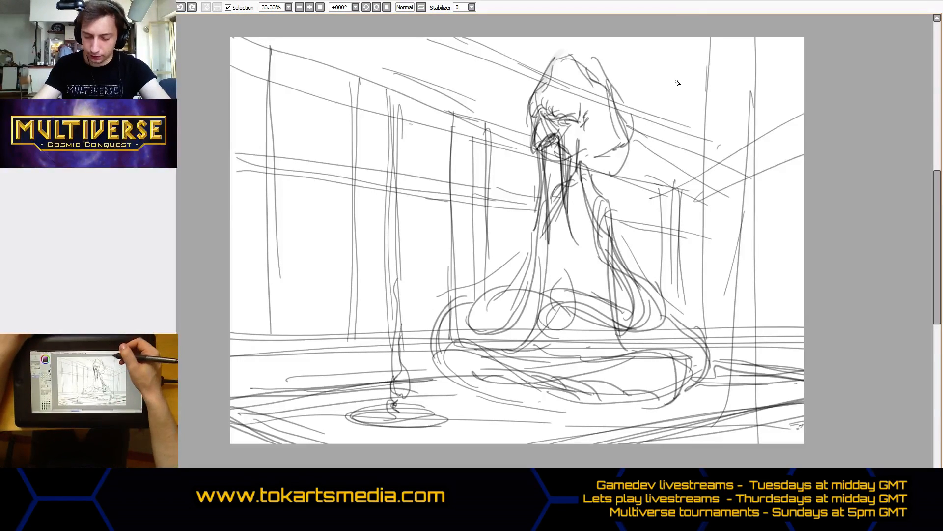
Draw a large foreground pillar over the figure's right side, with heavy full-height double lines for both edges.
drag(676, 38, 680, 457)
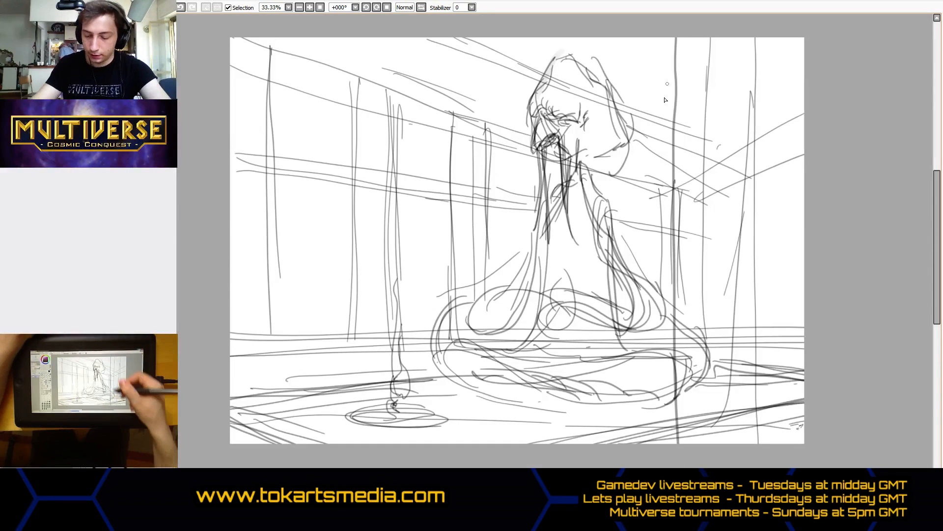
drag(675, 37, 678, 143)
drag(673, 37, 673, 192)
drag(672, 76, 678, 444)
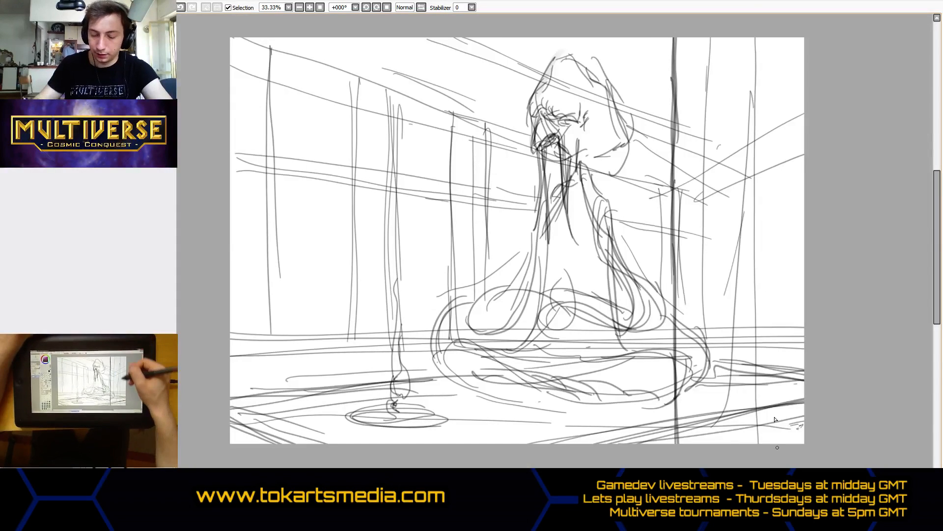
drag(773, 37, 777, 444)
drag(769, 37, 772, 444)
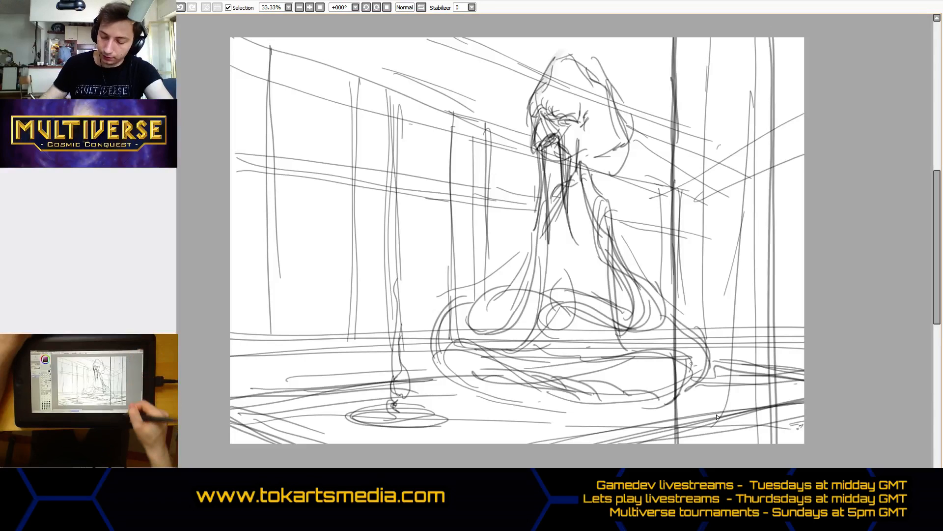
mouse_move(676, 37)
mouse_down()
mouse_move(662, 443)
mouse_move(667, 38)
mouse_up()
drag(669, 38, 671, 444)
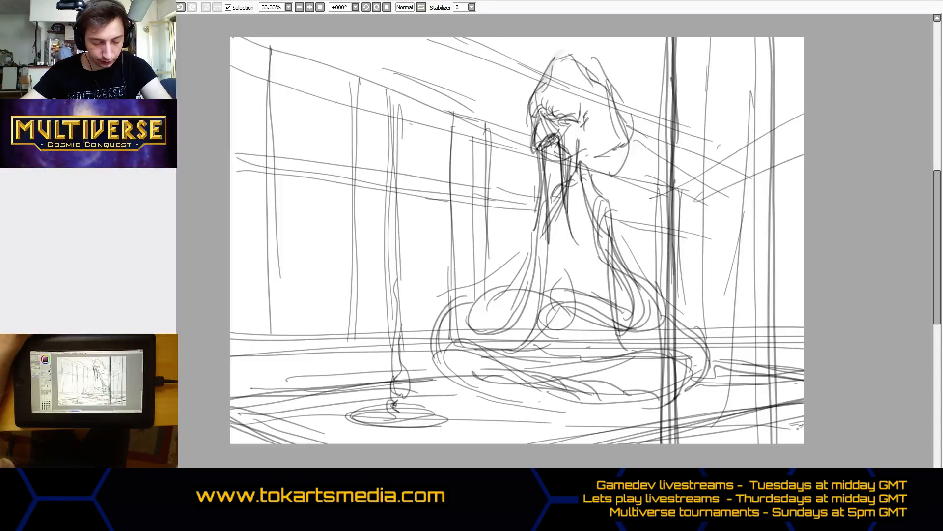
Scale the whole sketch down to about 90% and reposition it inside the canvas, leaving a margin around it, then clear the selection.
drag(549, 266, 533, 233)
key(ctrl+a)
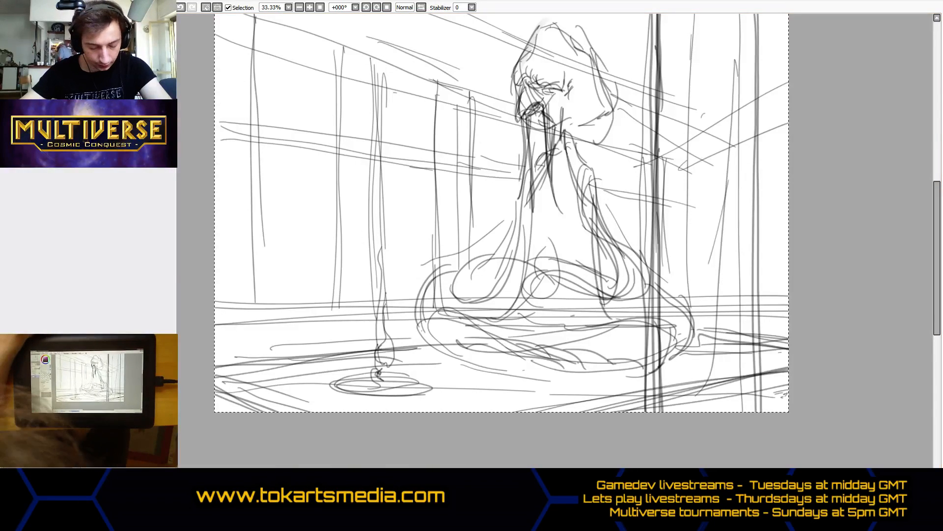
key(ctrl+t)
drag(789, 412, 741, 381)
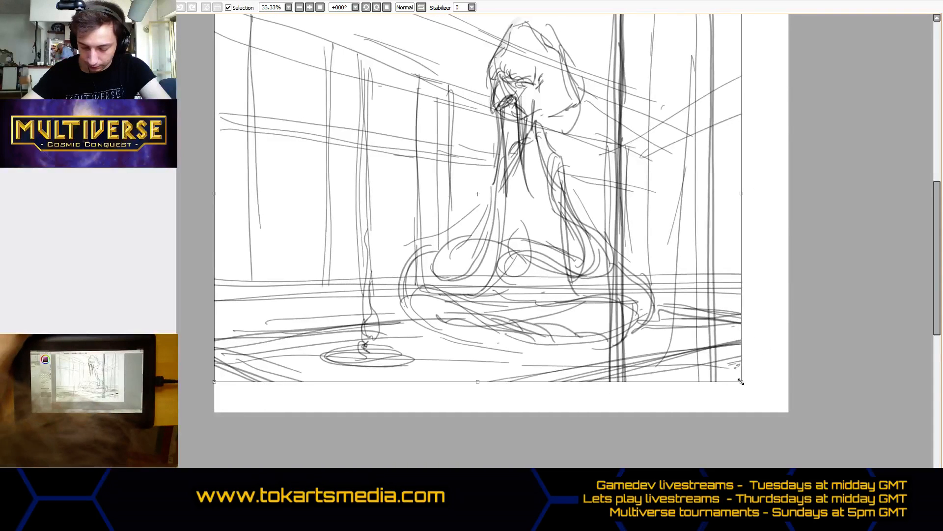
drag(936, 328, 936, 315)
drag(533, 270, 540, 277)
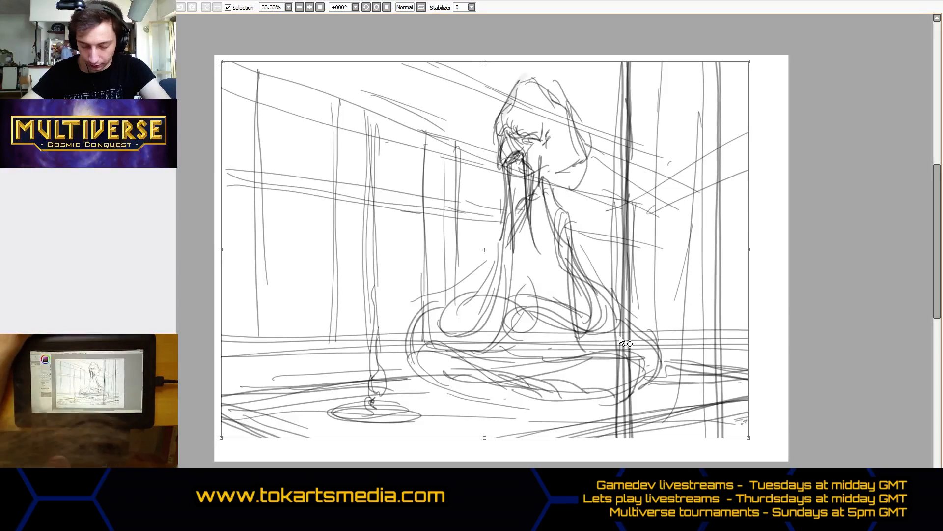
drag(748, 438, 738, 429)
drag(627, 354, 631, 362)
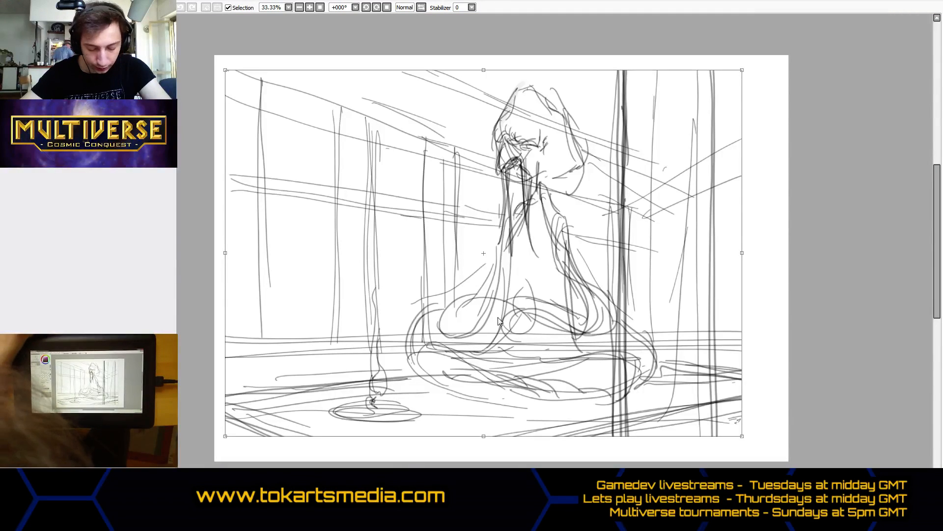
key(Return)
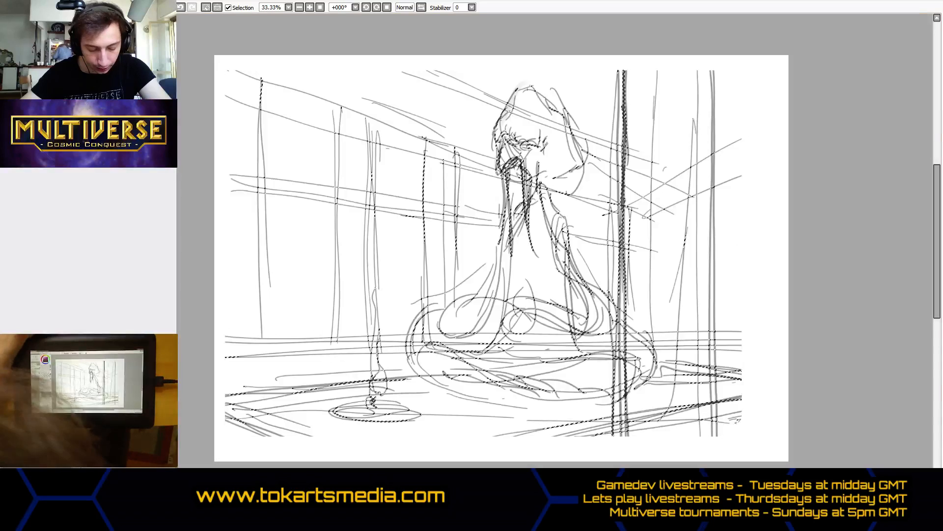
key(ctrl+d)
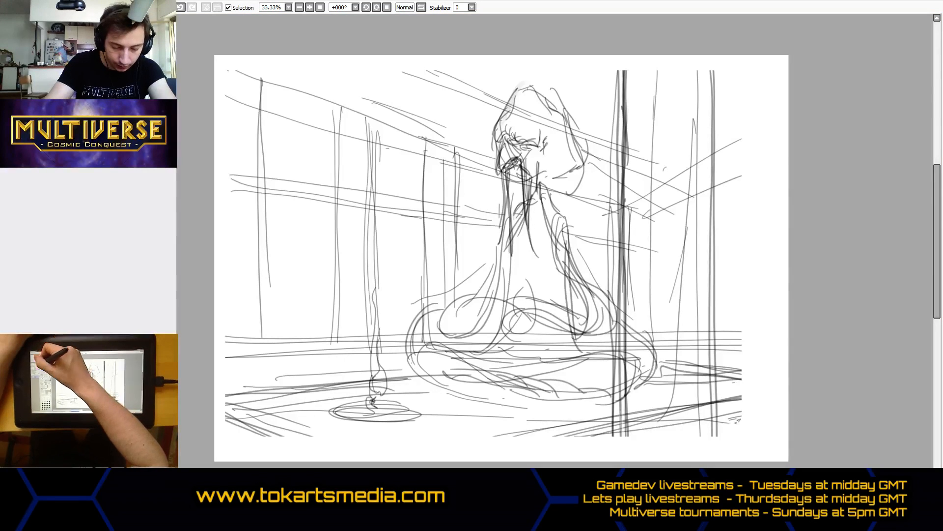
Lengthen the foreground pillar's near edge downward and sketch curved rim lines around its foot.
mouse_move(620, 411)
mouse_down()
mouse_move(625, 462)
mouse_move(716, 440)
mouse_up()
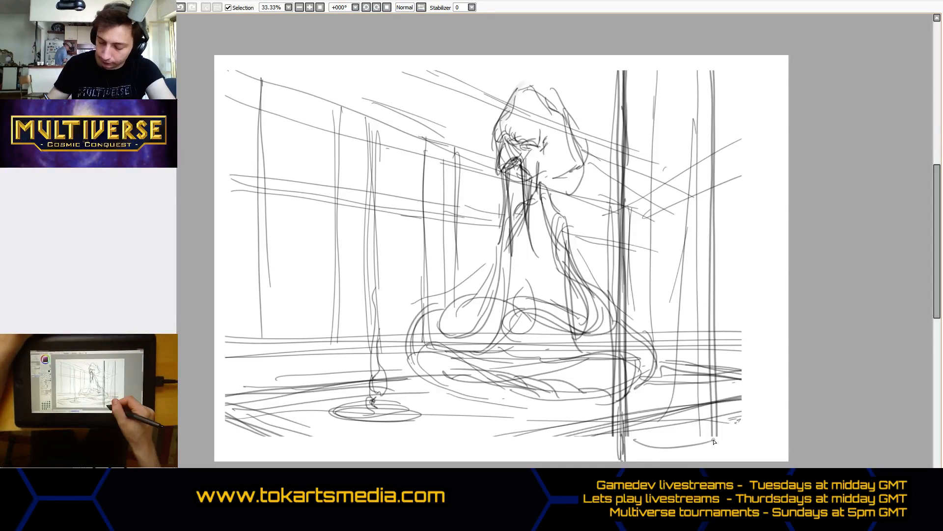
mouse_move(630, 433)
mouse_down()
mouse_move(708, 442)
mouse_move(637, 434)
mouse_move(709, 443)
mouse_up()
drag(638, 429, 715, 425)
drag(628, 429, 716, 429)
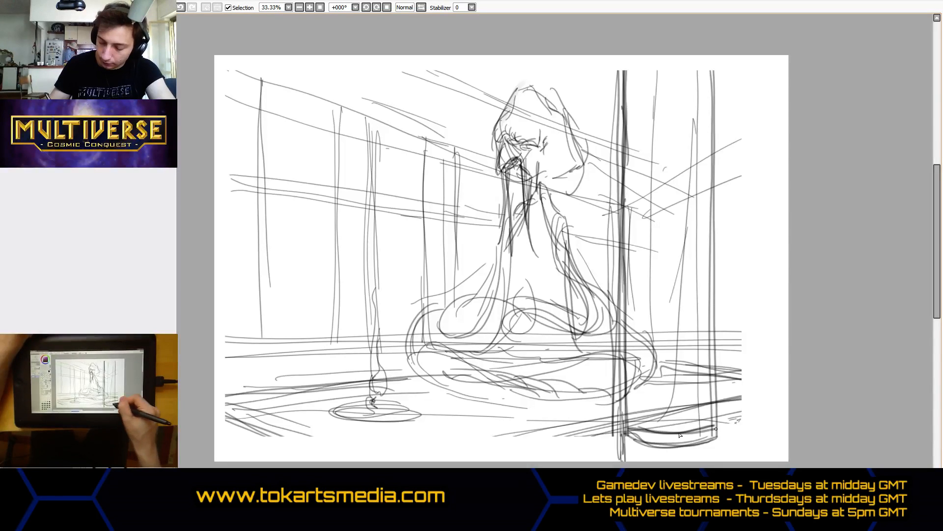
mouse_move(629, 429)
mouse_down()
mouse_move(724, 421)
mouse_move(711, 425)
mouse_move(726, 441)
mouse_up()
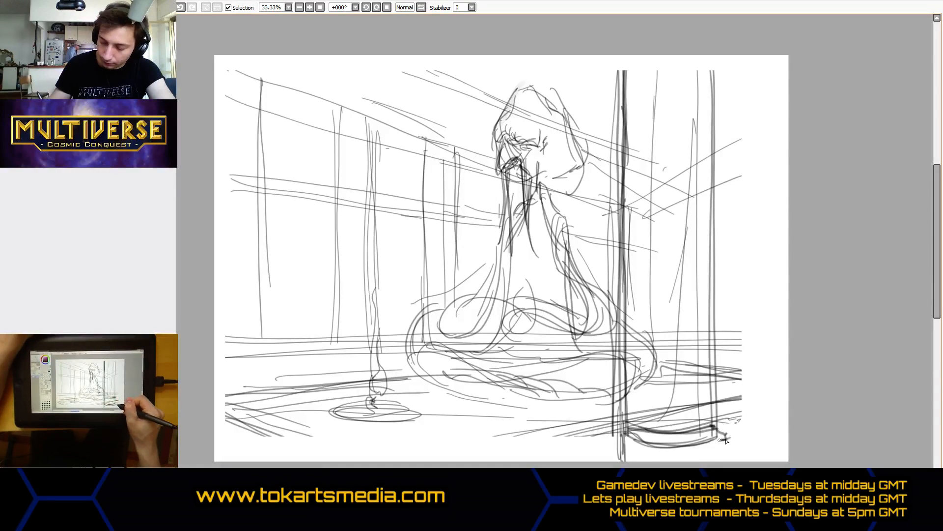
mouse_move(618, 418)
mouse_down()
mouse_move(604, 437)
mouse_move(618, 451)
mouse_move(660, 456)
mouse_move(618, 457)
mouse_up()
drag(614, 454, 697, 460)
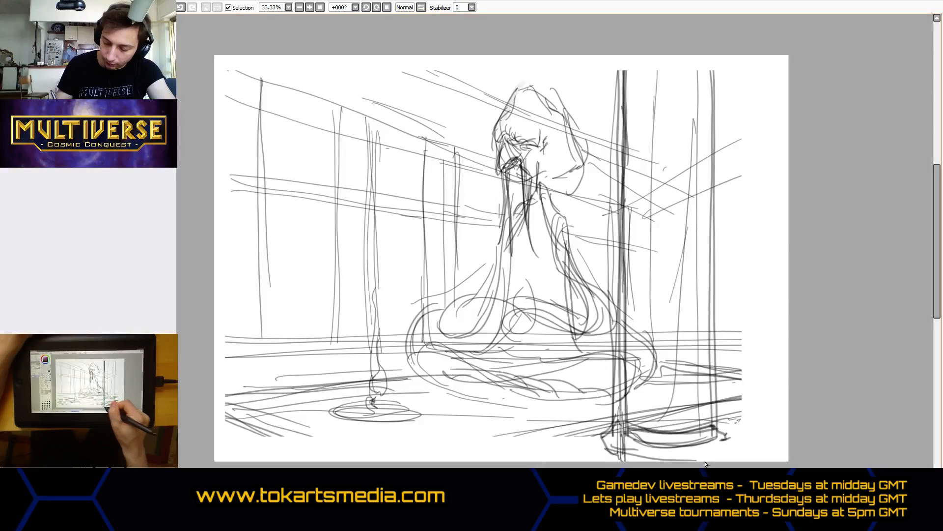
Sketch a wider block plinth beneath the foreground pillar, with flared corners and short vertical sides reaching the canvas's lower border.
drag(617, 429, 598, 439)
drag(609, 434, 568, 453)
drag(584, 444, 574, 461)
drag(748, 442, 749, 460)
mouse_move(726, 437)
mouse_down()
mouse_move(763, 433)
mouse_move(751, 458)
mouse_move(753, 431)
mouse_move(762, 461)
mouse_up()
mouse_move(601, 435)
mouse_down()
mouse_move(575, 458)
mouse_move(699, 468)
mouse_move(759, 445)
mouse_up()
drag(710, 462, 757, 446)
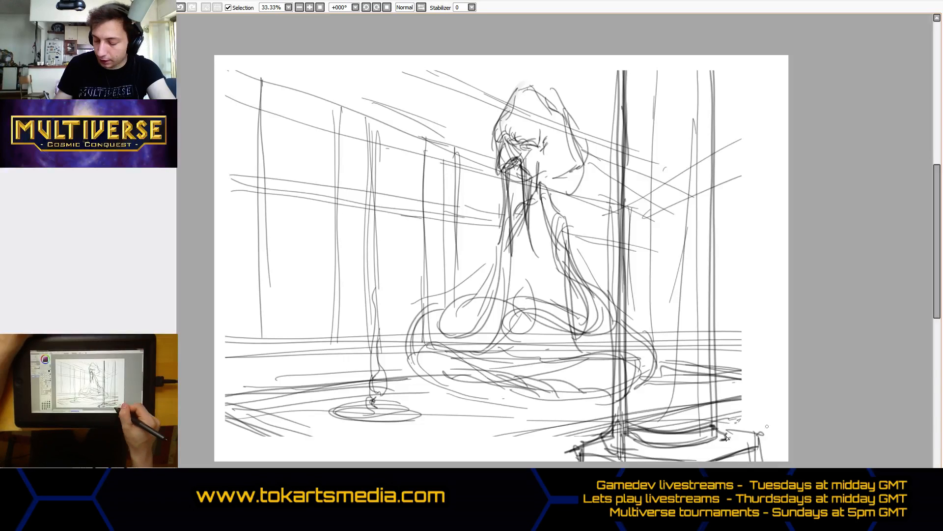
Extend the floor line to the right canvas border and the foreground pillar's edges up to the upper border.
drag(685, 426, 787, 402)
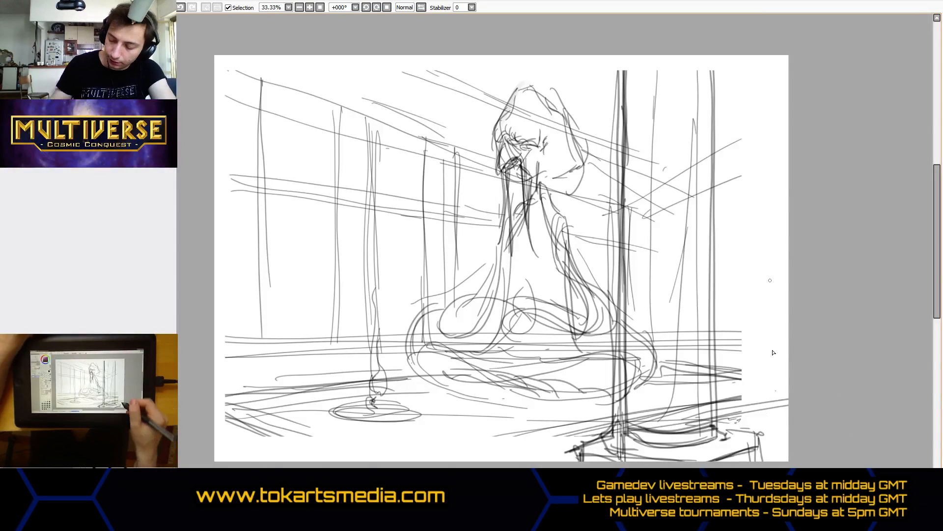
drag(622, 55, 625, 103)
drag(709, 54, 714, 90)
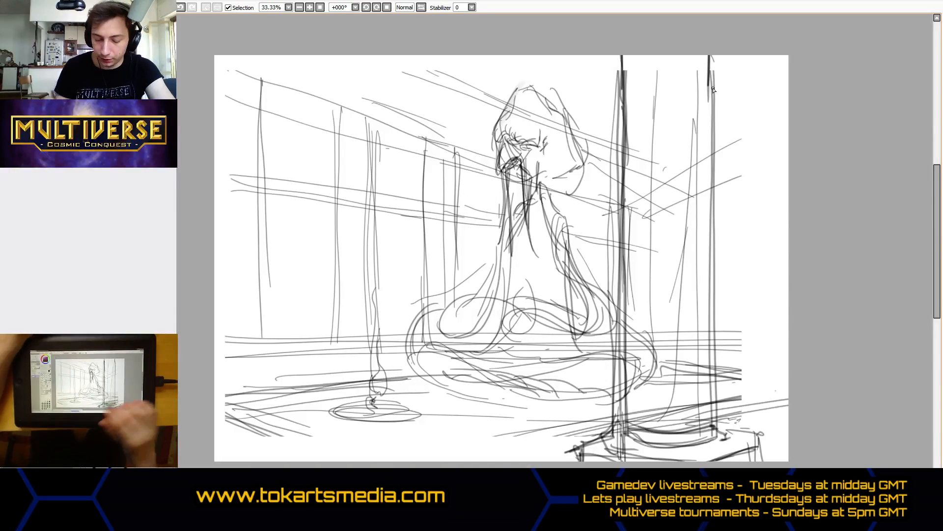
Redraw the second pillar of the left-hand row as a thicker column reaching down to the floor.
drag(340, 107, 349, 337)
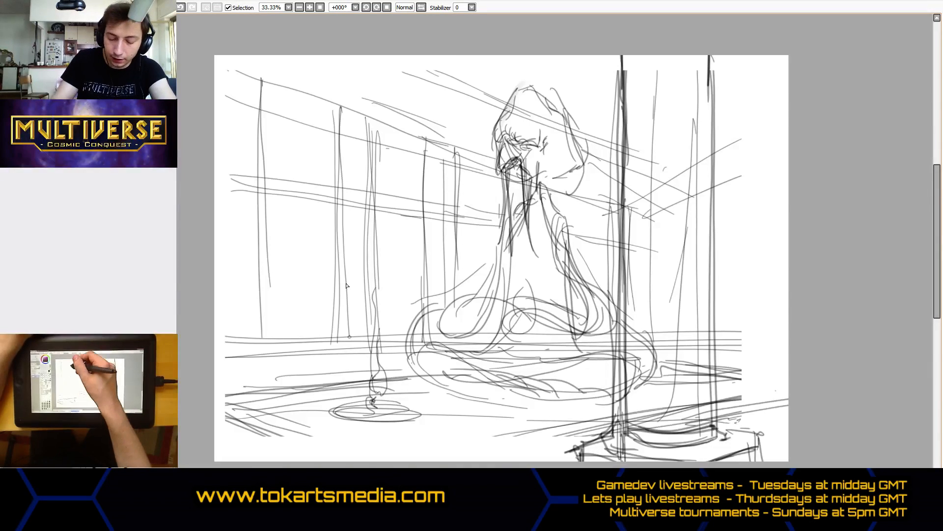
mouse_move(325, 104)
mouse_down()
mouse_move(338, 359)
mouse_move(340, 135)
mouse_move(329, 102)
mouse_move(338, 358)
mouse_up()
drag(358, 133, 360, 351)
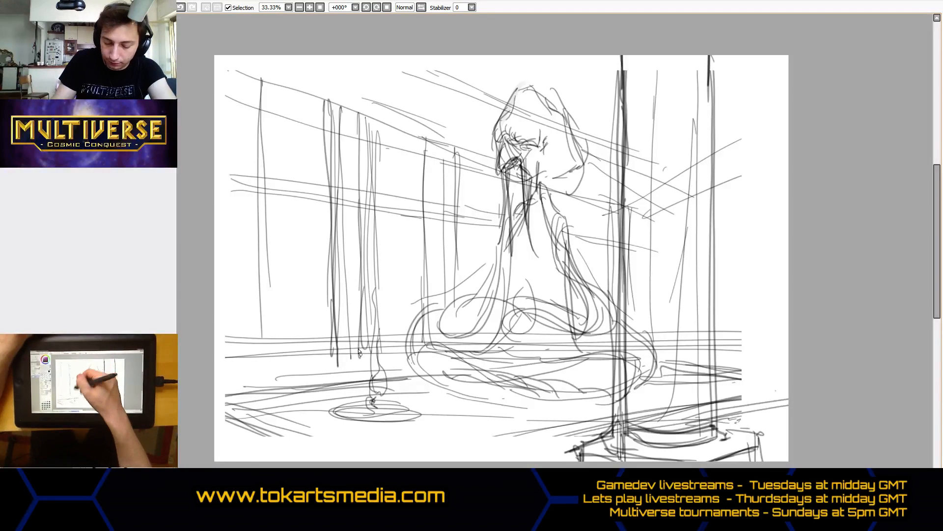
Sketch capitals on top of the left-hand pillars and draw the sloping ceiling beam joining them.
mouse_move(321, 106)
mouse_down()
mouse_move(361, 111)
mouse_move(326, 97)
mouse_move(363, 119)
mouse_up()
drag(339, 92, 374, 112)
drag(261, 87, 273, 79)
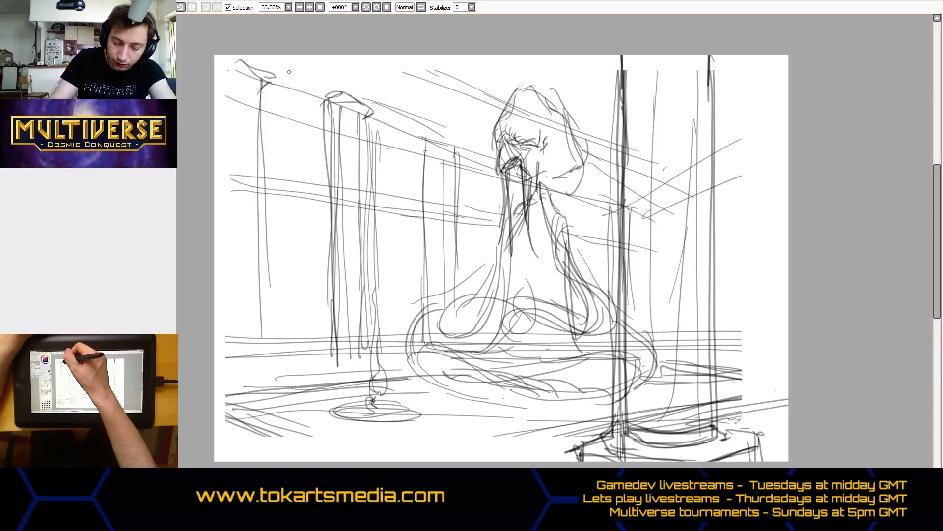
drag(428, 131, 463, 144)
drag(247, 56, 437, 132)
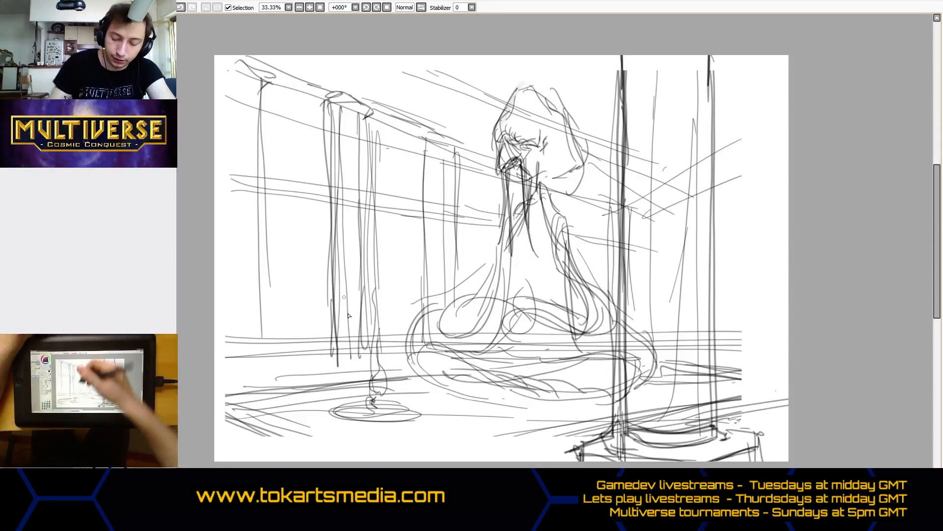
Add feet to the two nearest left-hand pillars and reinforce the edges of the third one.
mouse_move(328, 269)
mouse_down()
mouse_move(331, 346)
mouse_move(353, 351)
mouse_up()
mouse_move(261, 256)
mouse_down()
mouse_move(259, 346)
mouse_move(231, 354)
mouse_up()
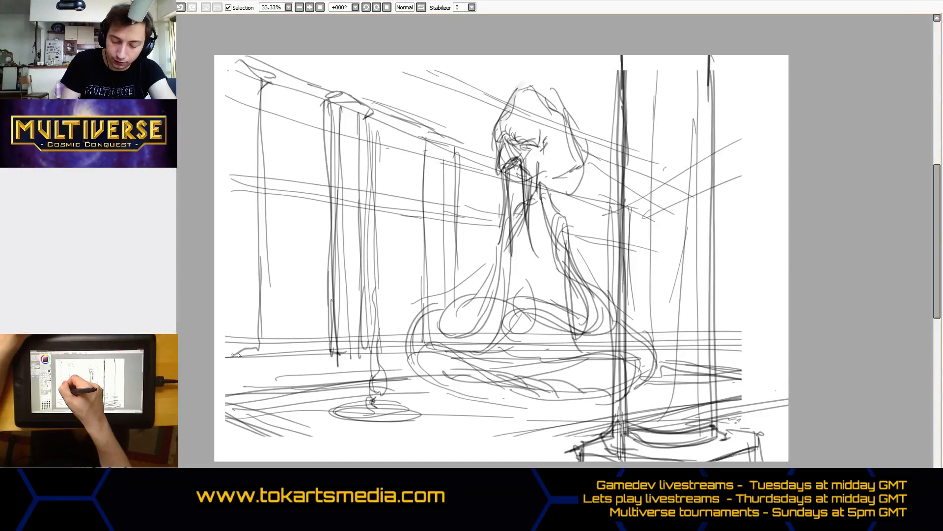
drag(430, 142, 425, 280)
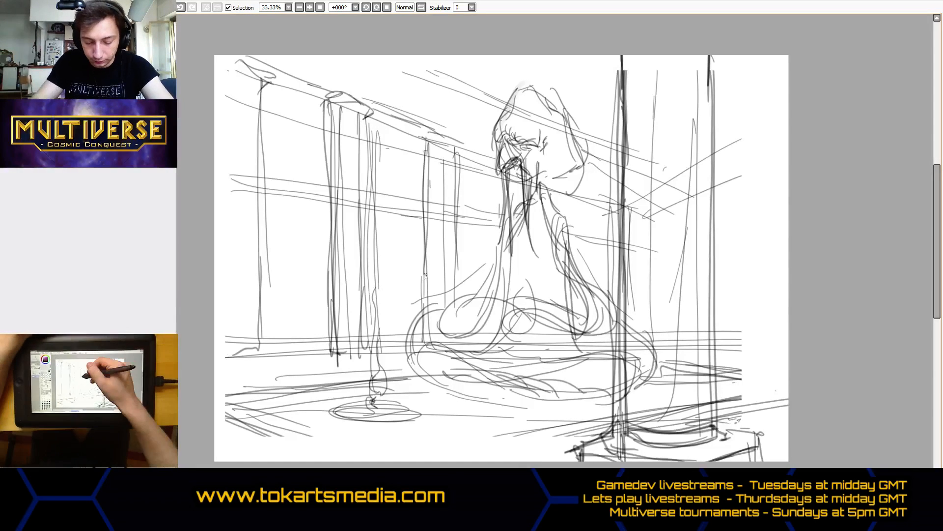
drag(432, 172, 432, 193)
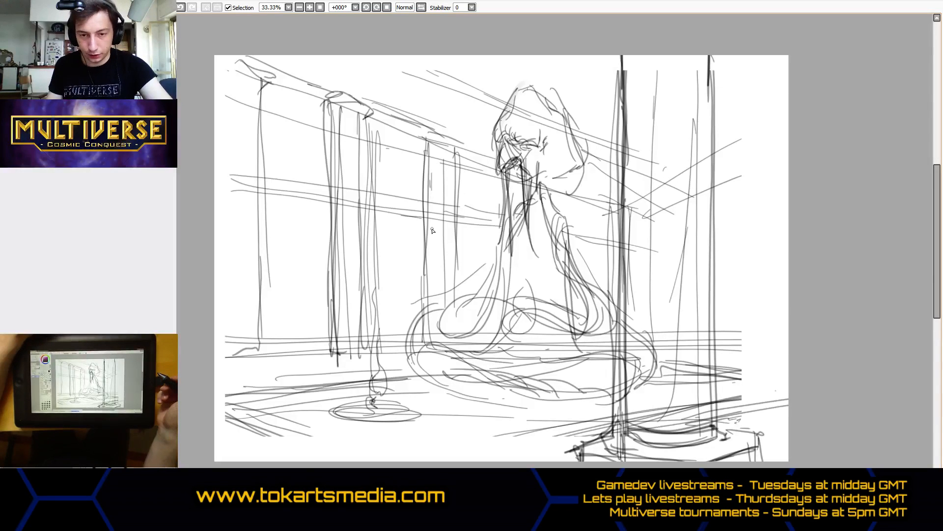
Extend the floor and platform edges to the lower-left canvas borders and sketch cushion lines under the figure's legs.
drag(238, 428, 337, 461)
drag(240, 426, 348, 461)
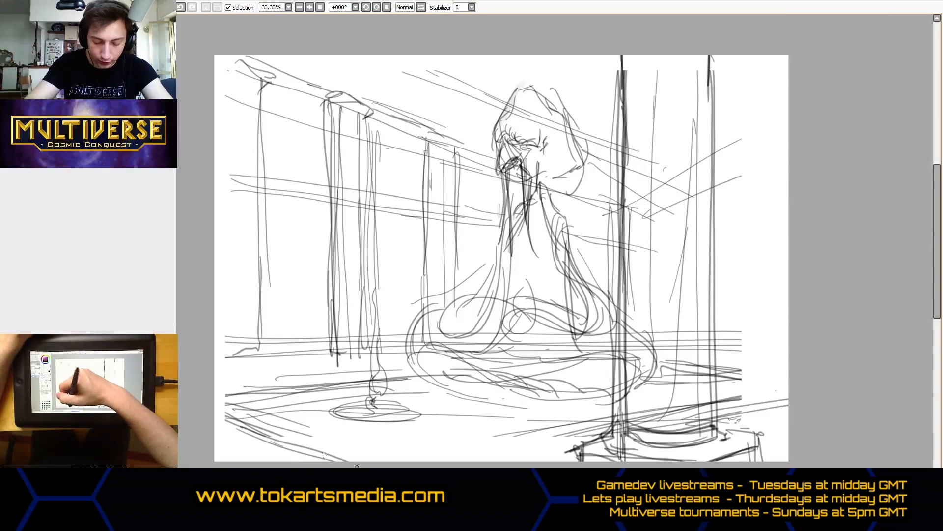
drag(267, 433, 337, 461)
drag(214, 419, 271, 440)
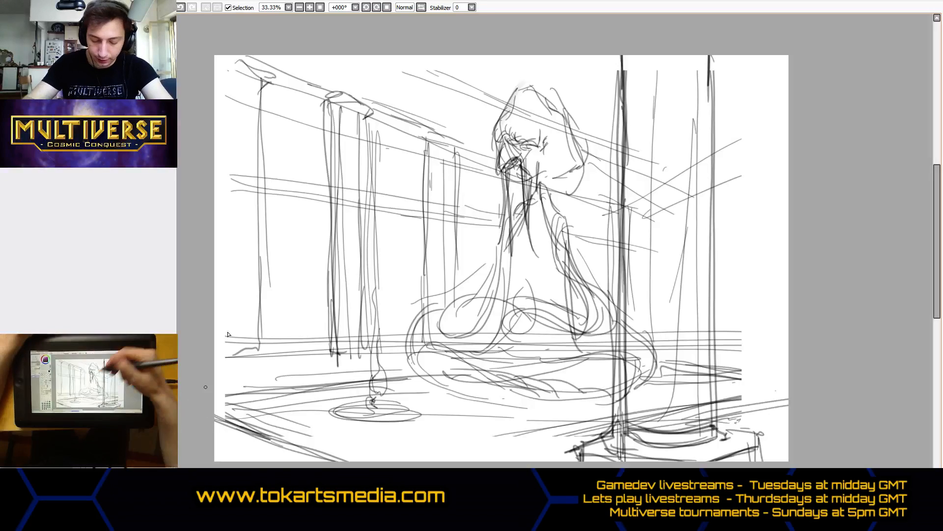
drag(214, 385, 299, 386)
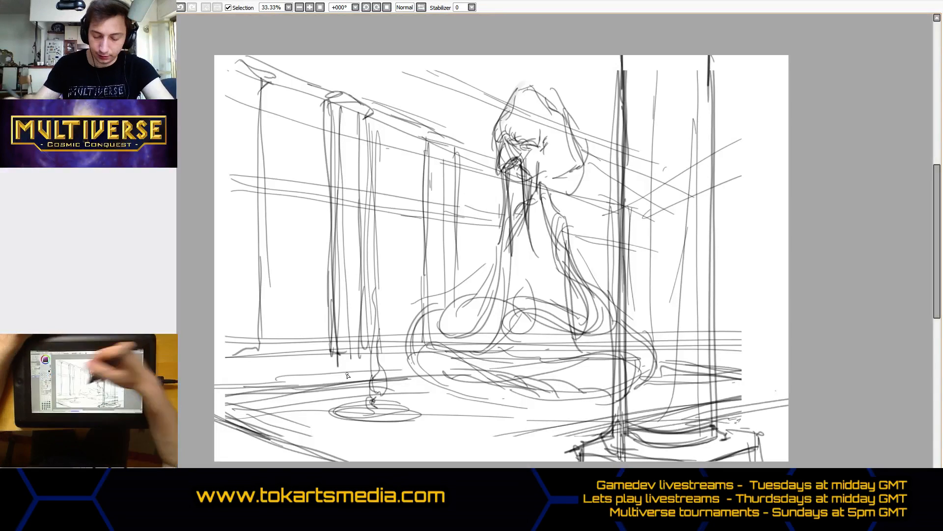
mouse_move(456, 396)
mouse_down()
mouse_move(435, 389)
mouse_move(493, 414)
mouse_up()
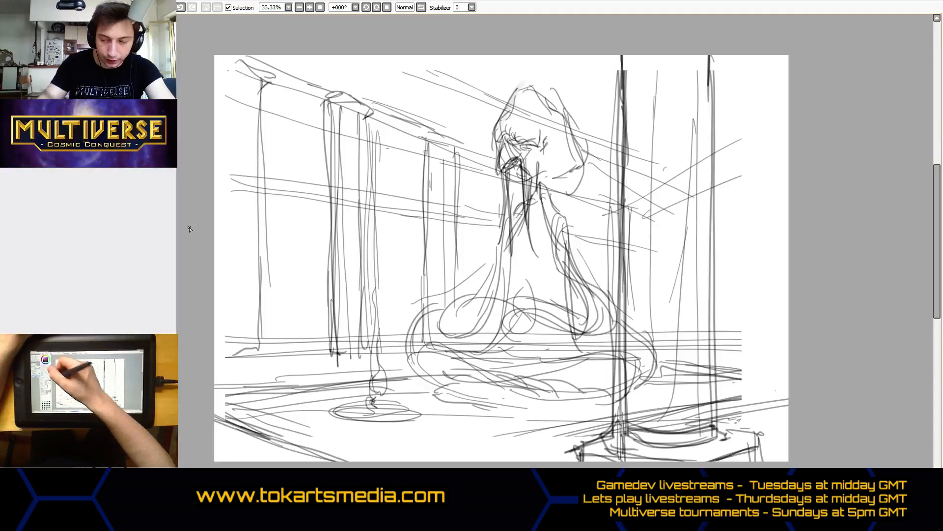
Erase the rough lines of the near eye and cheek area on the figure's face.
scroll(595, 291, up, 1)
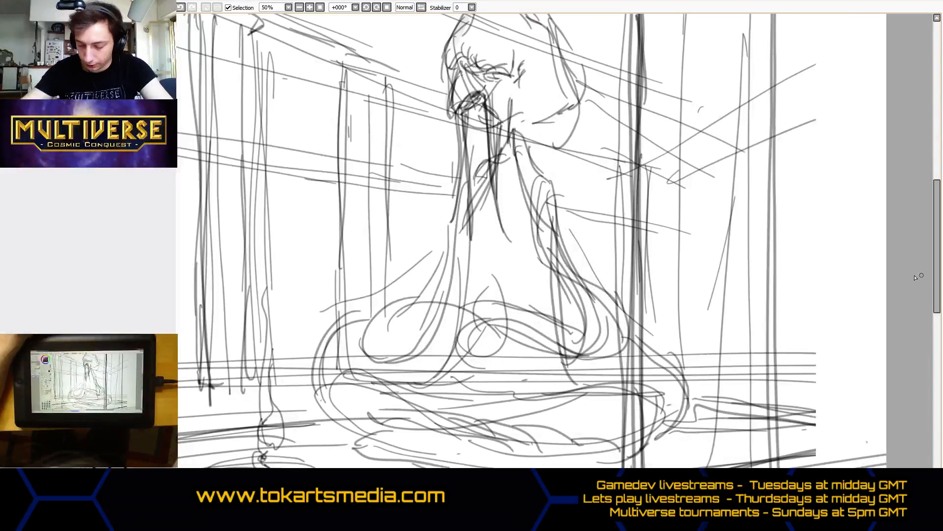
drag(936, 303, 934, 258)
scroll(511, 221, up, 1)
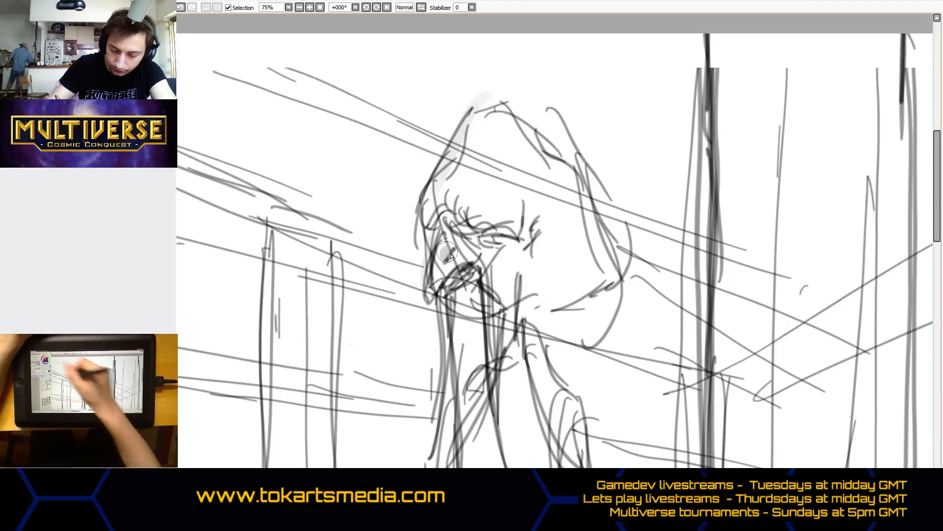
mouse_move(448, 251)
mouse_down()
mouse_move(442, 285)
mouse_move(464, 245)
mouse_up()
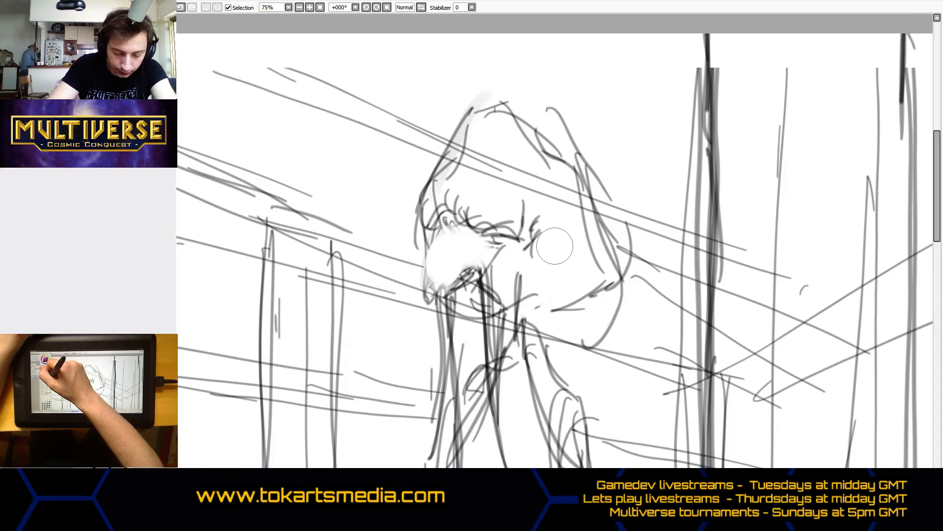
Redraw the figure's beak with a dark curved front edge, mouth line and inner shading, and mark the brow lines above it.
mouse_move(437, 260)
mouse_down()
mouse_move(433, 285)
mouse_move(476, 263)
mouse_move(426, 255)
mouse_up()
drag(425, 253, 429, 303)
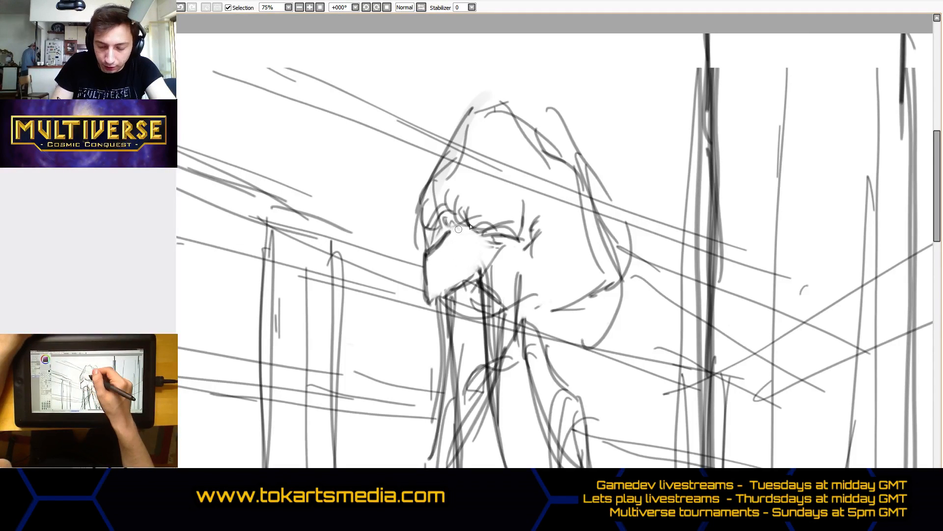
mouse_move(458, 228)
mouse_down()
mouse_move(427, 255)
mouse_move(431, 315)
mouse_up()
drag(426, 260, 431, 318)
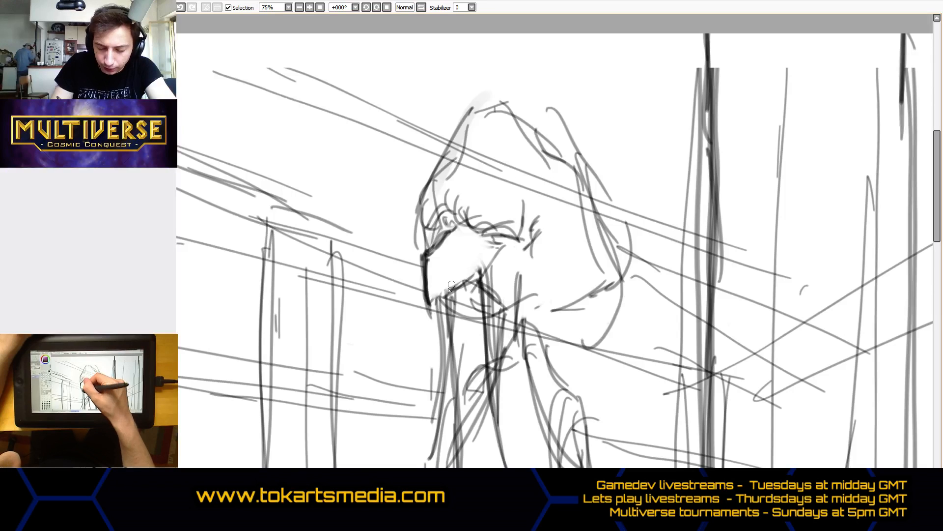
drag(450, 287, 435, 307)
drag(470, 264, 431, 312)
mouse_move(441, 299)
mouse_down()
mouse_move(491, 255)
mouse_move(484, 229)
mouse_move(497, 203)
mouse_move(473, 246)
mouse_move(469, 230)
mouse_move(467, 250)
mouse_move(483, 247)
mouse_move(476, 231)
mouse_move(489, 261)
mouse_move(448, 298)
mouse_up()
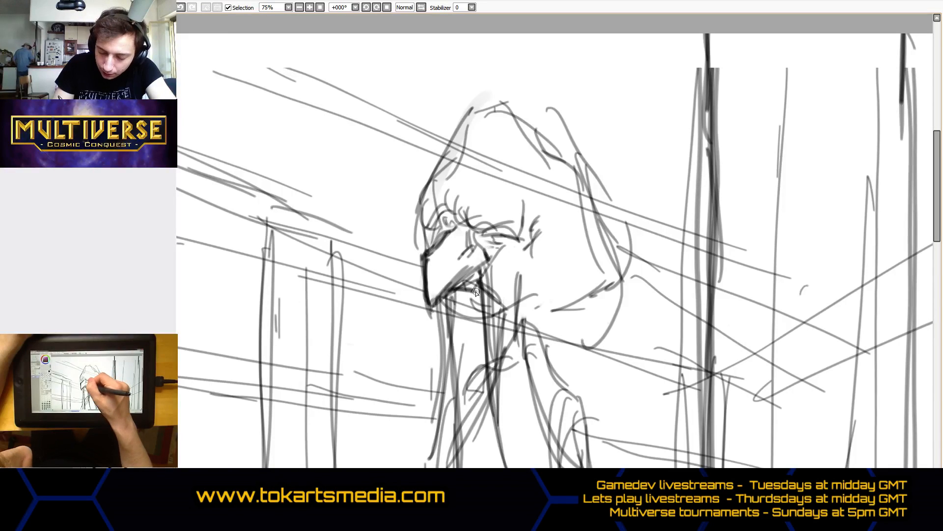
mouse_move(487, 274)
mouse_down()
mouse_move(482, 248)
mouse_move(447, 227)
mouse_move(426, 280)
mouse_move(445, 245)
mouse_up()
drag(455, 209, 442, 238)
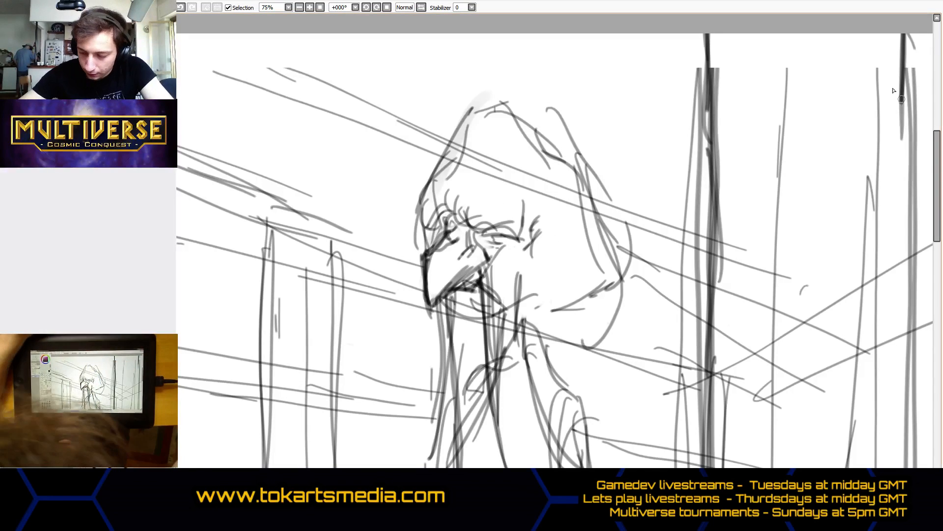
Bring up the Darans.jpg concept sheet and enlarge the side-view head to 200% for reference.
click(926, 2)
mouse_move(317, 21)
mouse_down()
mouse_move(313, 40)
mouse_move(329, 49)
mouse_up()
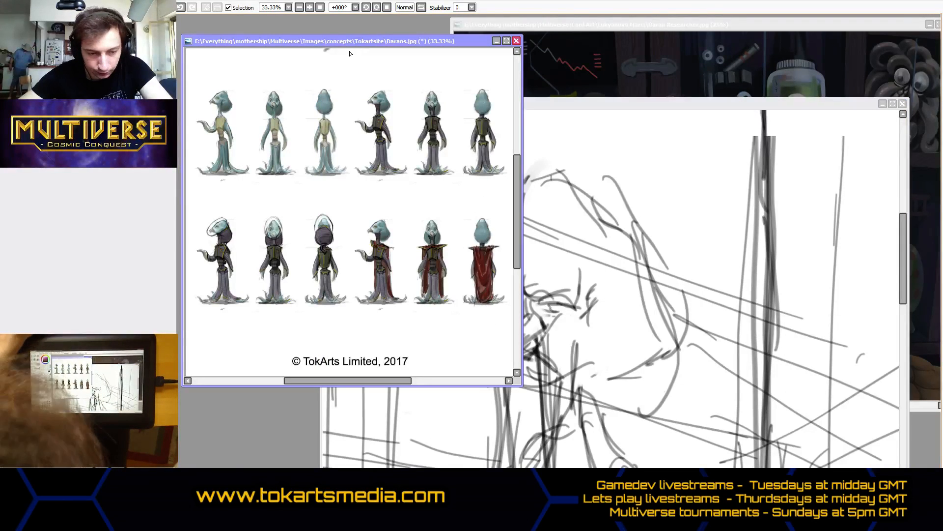
key(ctrl+z)
scroll(226, 92, up, 6)
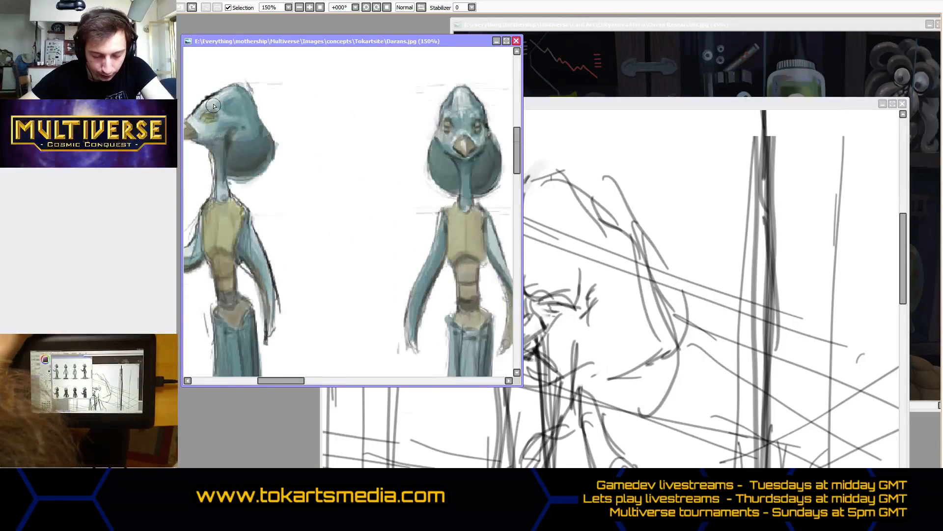
scroll(359, 285, down, 1)
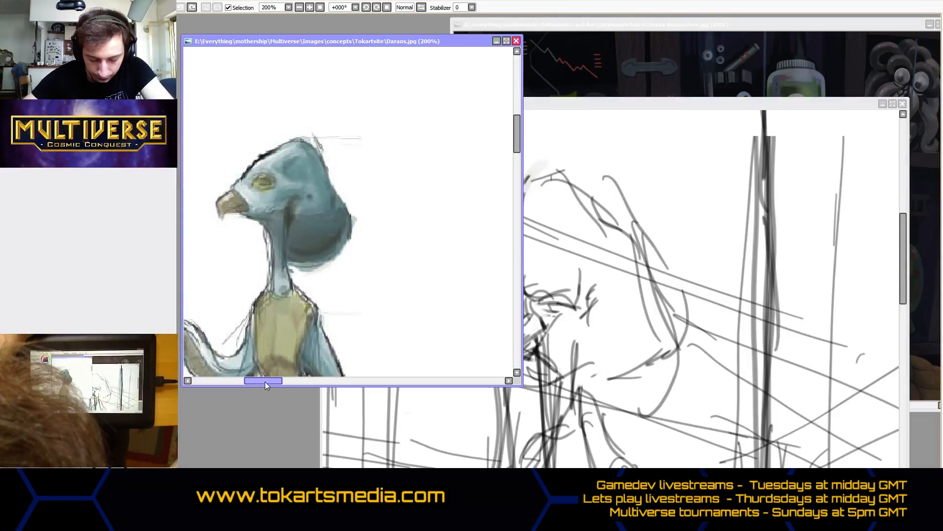
drag(266, 383, 254, 385)
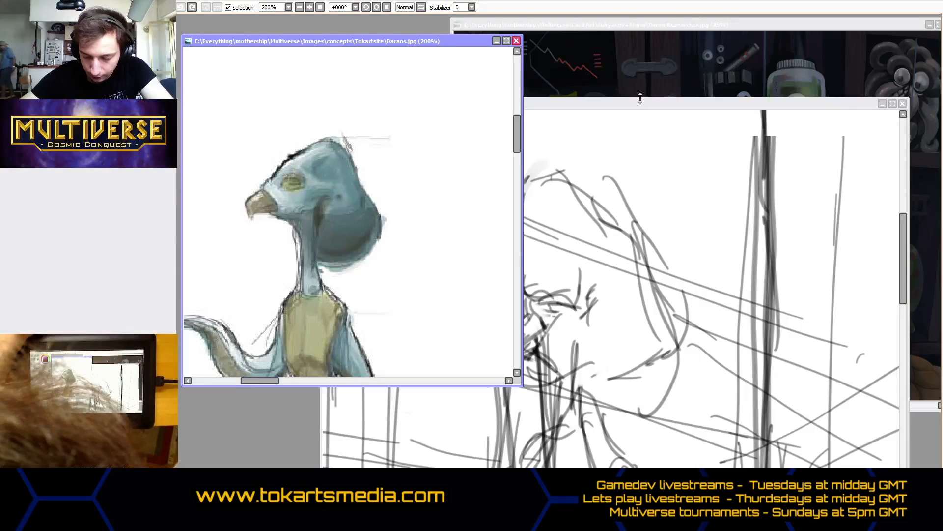
Check the Daran Researcher card art and place the Daran Astronomer canvas beside the side-view reference.
drag(640, 99, 672, 95)
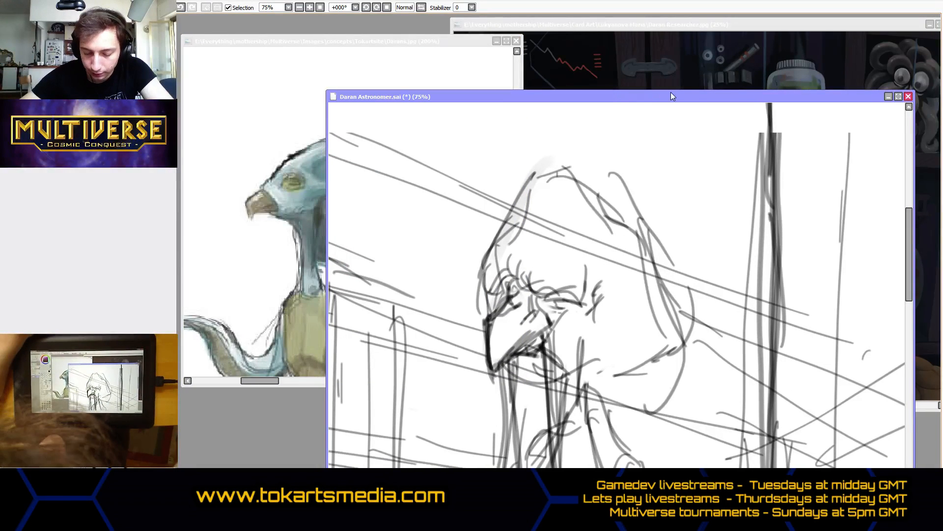
drag(334, 183, 343, 183)
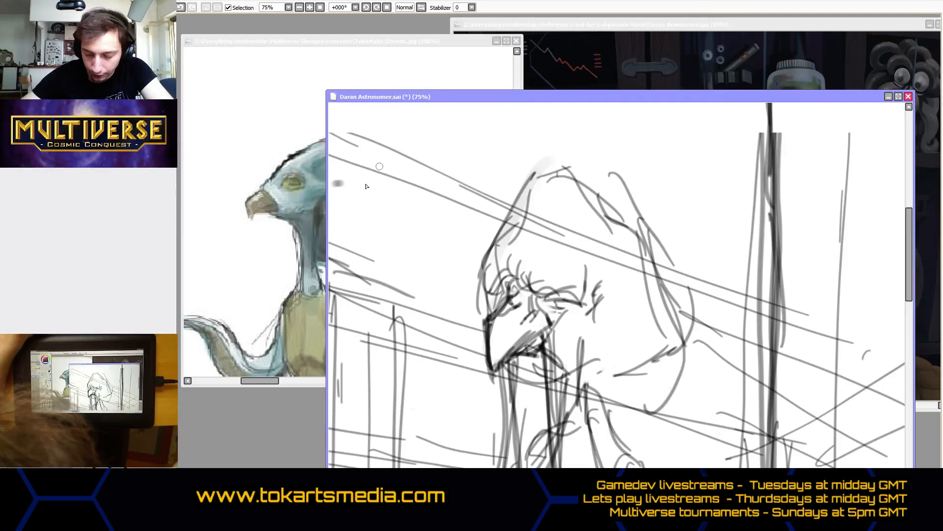
double_click(503, 98)
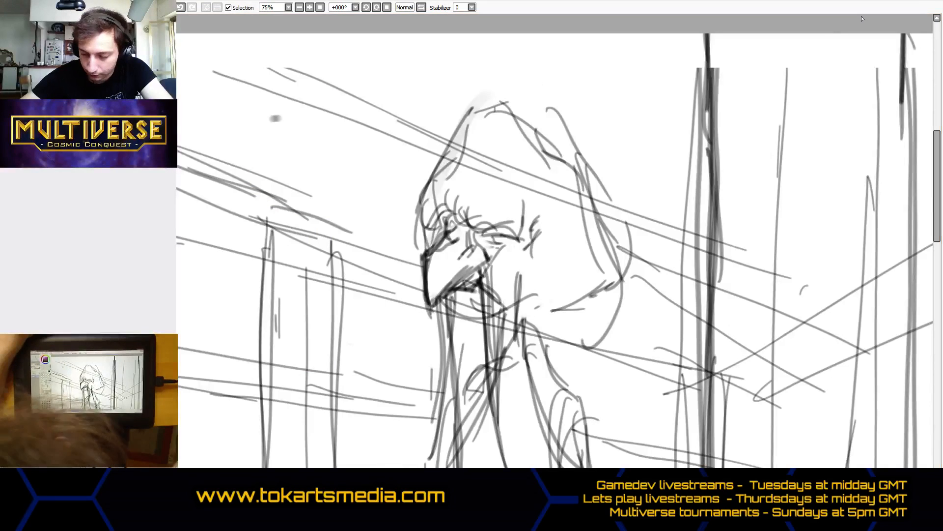
click(918, 4)
click(628, 64)
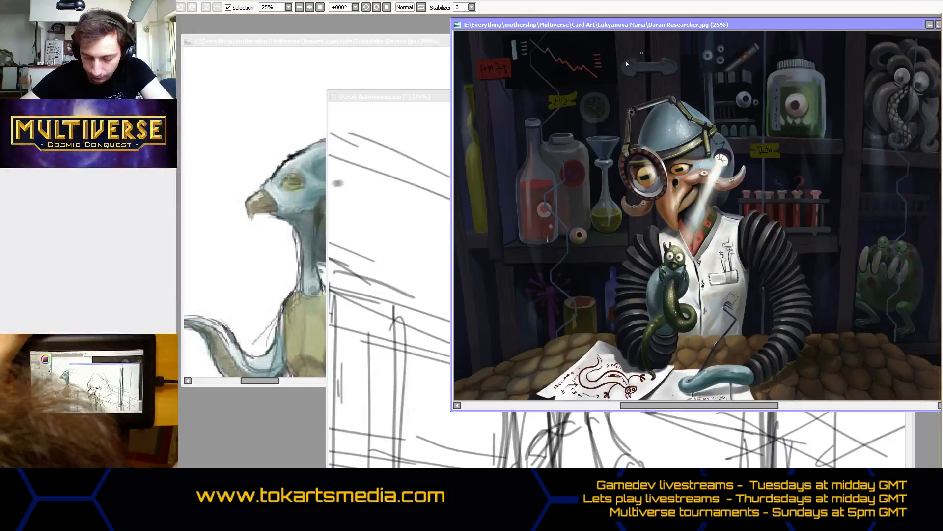
double_click(391, 97)
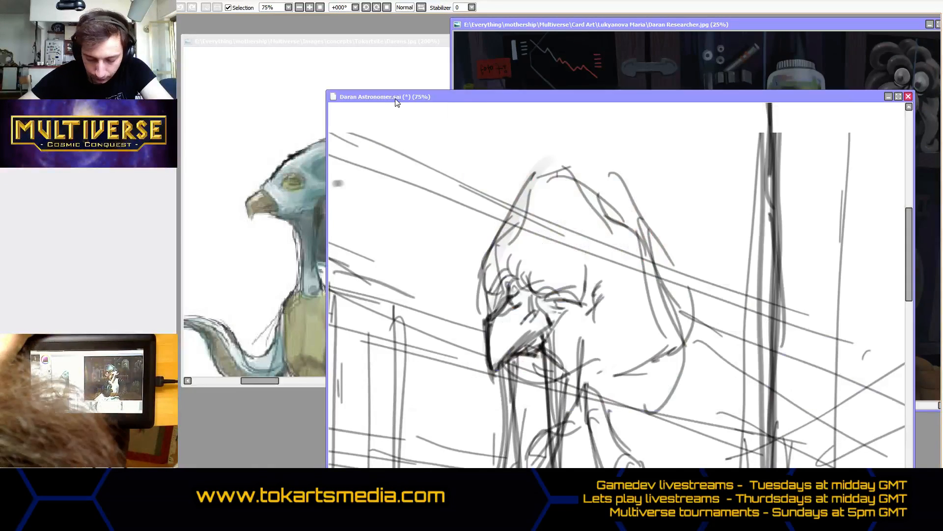
click(925, 1)
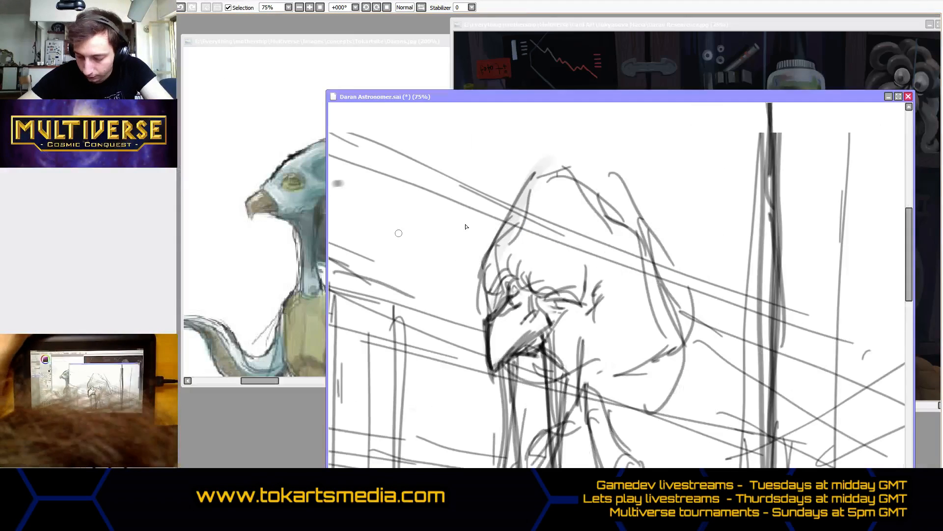
drag(436, 98, 480, 87)
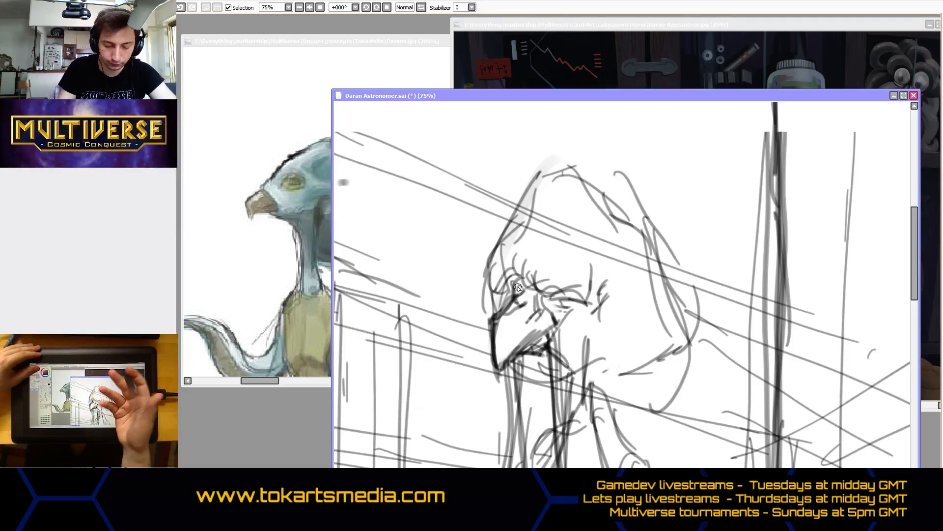
Erase the old head and face lines above the beak and redraw the brow ridge, forehead start and heavy-lidded eye.
mouse_move(509, 275)
mouse_down()
mouse_move(553, 298)
mouse_move(540, 266)
mouse_move(598, 279)
mouse_move(532, 243)
mouse_move(526, 263)
mouse_move(533, 215)
mouse_move(525, 228)
mouse_move(551, 219)
mouse_move(521, 207)
mouse_move(496, 247)
mouse_move(583, 206)
mouse_move(626, 277)
mouse_move(632, 237)
mouse_move(668, 274)
mouse_move(676, 358)
mouse_move(565, 273)
mouse_move(588, 222)
mouse_move(633, 258)
mouse_move(628, 318)
mouse_move(577, 351)
mouse_up()
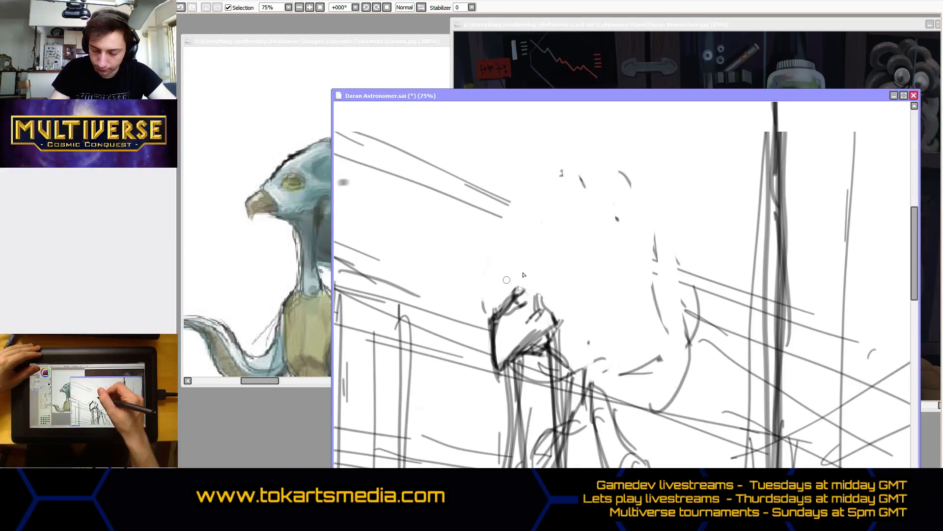
mouse_move(519, 288)
mouse_down()
mouse_move(512, 298)
mouse_move(516, 274)
mouse_move(538, 288)
mouse_move(508, 295)
mouse_move(516, 273)
mouse_move(535, 268)
mouse_move(569, 300)
mouse_up()
drag(521, 281, 561, 300)
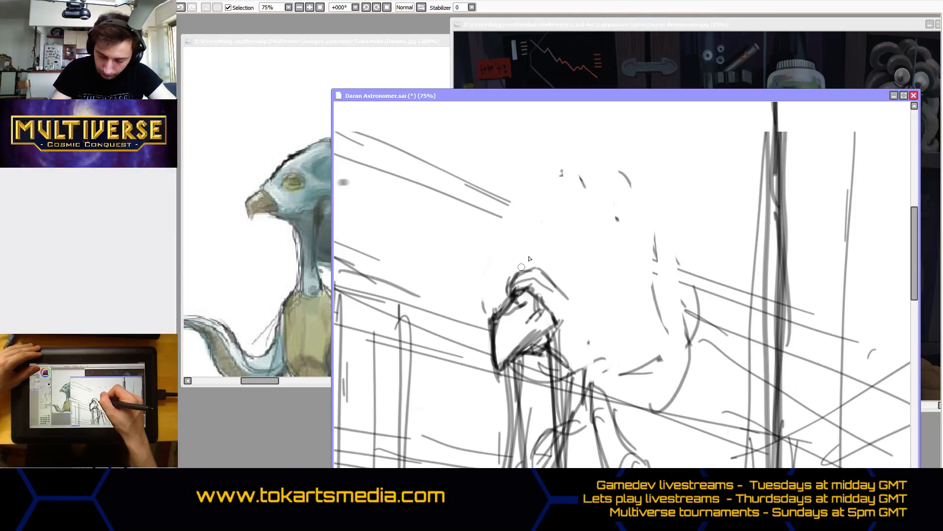
mouse_move(521, 267)
mouse_down()
mouse_move(551, 230)
mouse_move(524, 266)
mouse_move(563, 236)
mouse_up()
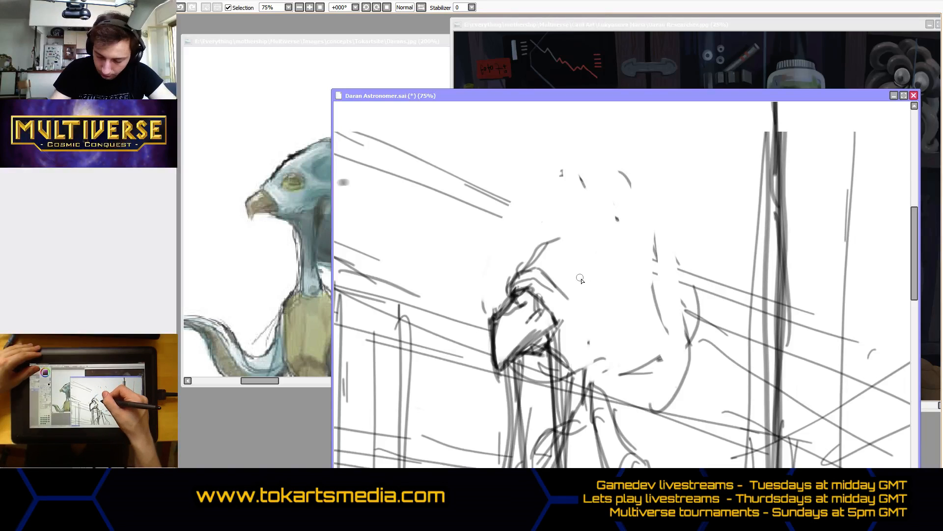
mouse_move(579, 277)
mouse_down()
mouse_move(603, 274)
mouse_move(584, 274)
mouse_move(596, 289)
mouse_move(569, 282)
mouse_move(580, 312)
mouse_move(579, 297)
mouse_move(589, 298)
mouse_move(568, 287)
mouse_move(570, 298)
mouse_move(599, 295)
mouse_move(581, 295)
mouse_move(592, 301)
mouse_move(580, 287)
mouse_move(607, 284)
mouse_move(583, 289)
mouse_move(596, 282)
mouse_move(584, 286)
mouse_move(595, 284)
mouse_move(580, 275)
mouse_move(621, 284)
mouse_move(611, 270)
mouse_move(630, 279)
mouse_move(614, 266)
mouse_move(610, 318)
mouse_move(630, 305)
mouse_move(601, 319)
mouse_move(614, 344)
mouse_up()
Uncover more of the reference head and sketch the figure's curved cheek fold and the dark back edge of the beak.
drag(668, 98, 703, 60)
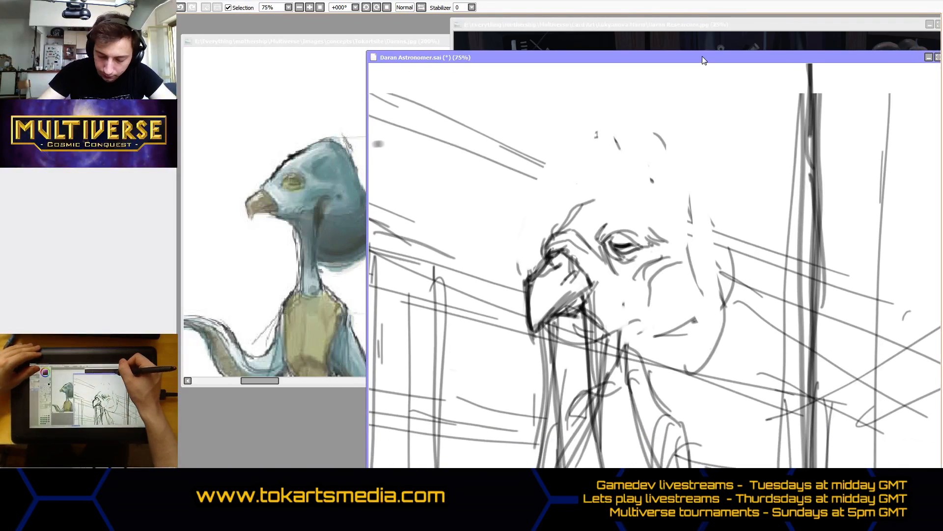
mouse_move(654, 279)
mouse_down()
mouse_move(633, 344)
mouse_move(641, 287)
mouse_move(634, 327)
mouse_up()
mouse_move(622, 289)
mouse_down()
mouse_move(620, 299)
mouse_move(618, 280)
mouse_move(601, 331)
mouse_up()
mouse_move(589, 249)
mouse_down()
mouse_move(580, 273)
mouse_move(575, 265)
mouse_move(580, 323)
mouse_up()
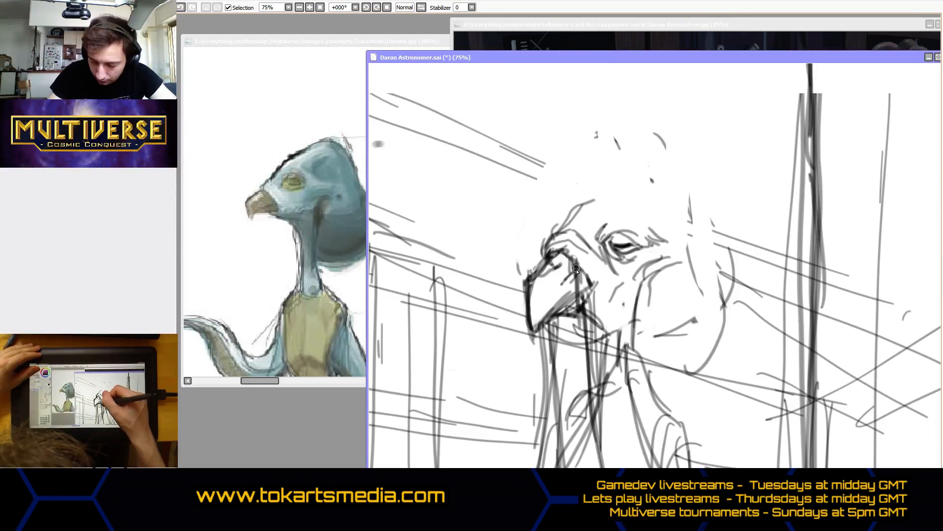
drag(574, 265, 581, 342)
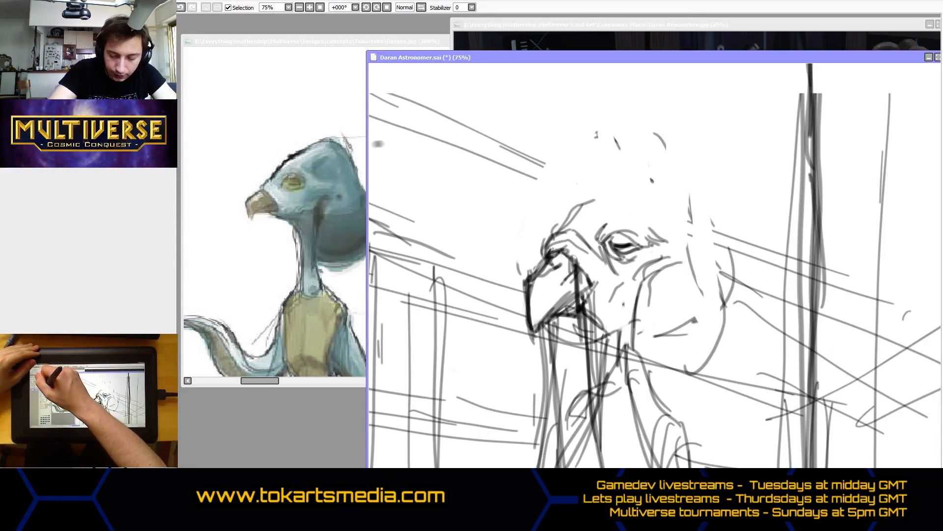
Erase the rough vertical lines hanging behind and below the beak.
mouse_move(585, 280)
mouse_down()
mouse_move(587, 297)
mouse_move(584, 263)
mouse_move(597, 447)
mouse_up()
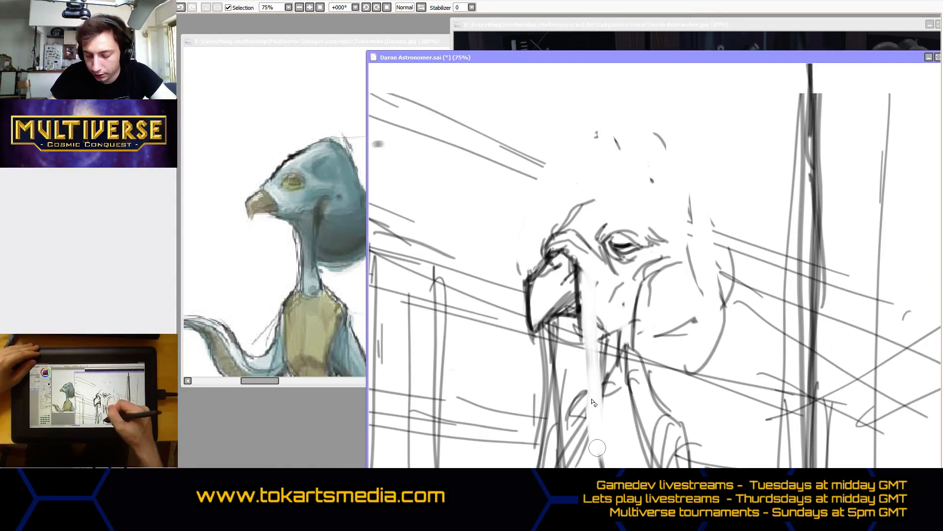
drag(589, 284, 583, 418)
mouse_move(546, 337)
mouse_down()
mouse_move(544, 409)
mouse_move(539, 347)
mouse_up()
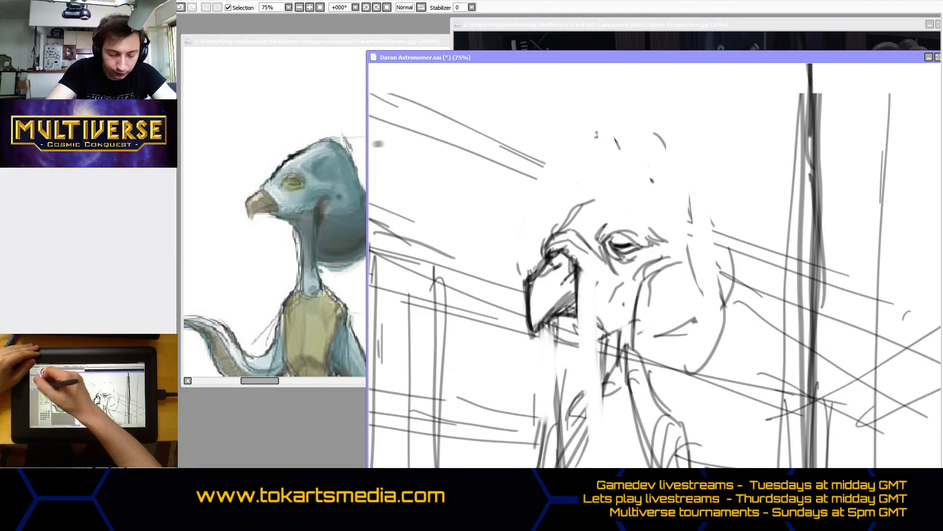
Redraw the long hanging strand behind the beak and add the jaw fold beside it.
drag(581, 270, 584, 386)
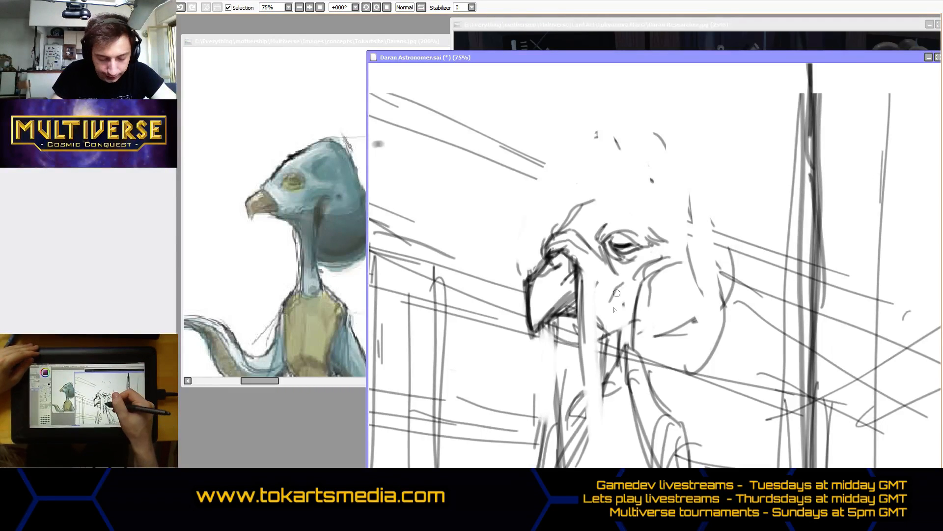
mouse_move(610, 285)
mouse_down()
mouse_move(601, 362)
mouse_move(613, 299)
mouse_move(601, 347)
mouse_up()
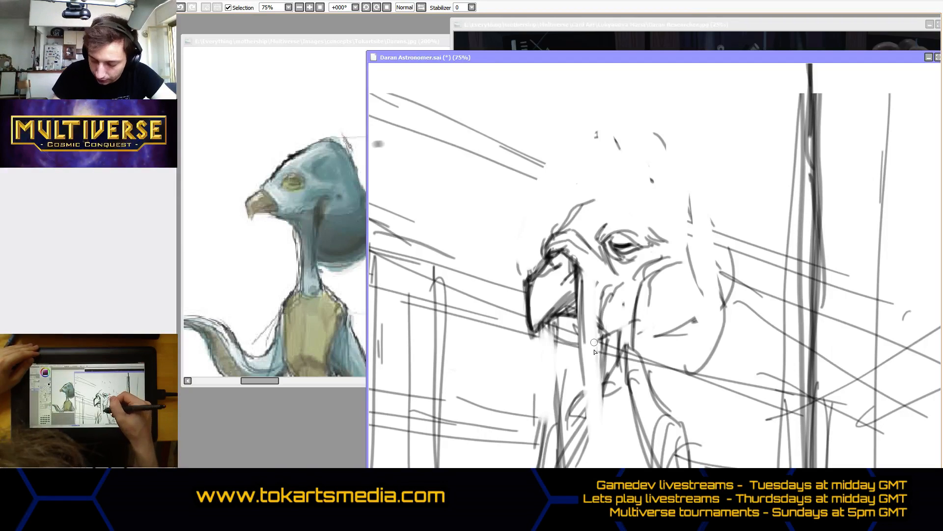
drag(583, 317, 582, 424)
drag(610, 362, 606, 365)
mouse_move(600, 331)
mouse_down()
mouse_move(616, 393)
mouse_move(602, 351)
mouse_move(582, 419)
mouse_move(585, 454)
mouse_up()
Draw the front strand hanging beneath the beak and flare the lower tips of both strands outward.
drag(547, 331, 542, 398)
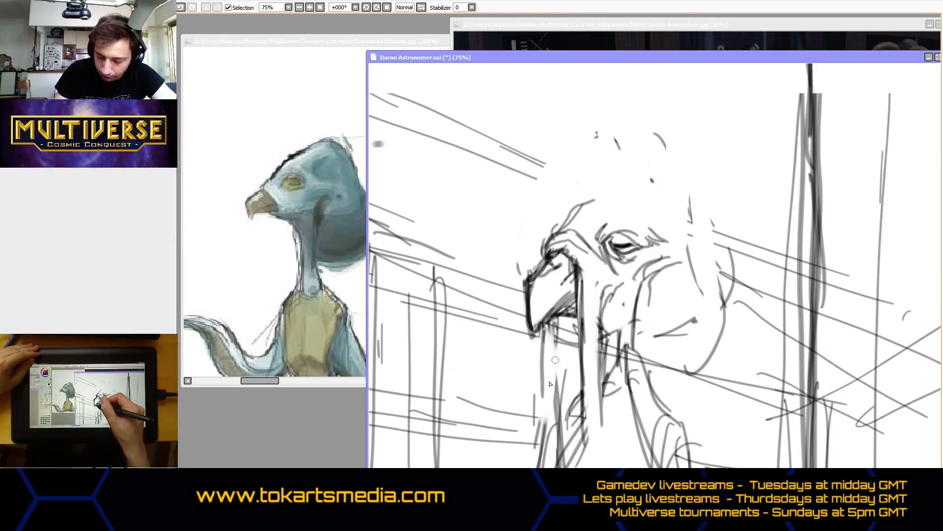
drag(555, 348, 550, 425)
mouse_move(545, 370)
mouse_down()
mouse_move(532, 438)
mouse_move(545, 432)
mouse_move(546, 417)
mouse_move(520, 450)
mouse_move(542, 437)
mouse_up()
mouse_move(528, 449)
mouse_down()
mouse_move(544, 401)
mouse_move(601, 462)
mouse_up()
drag(585, 395, 608, 466)
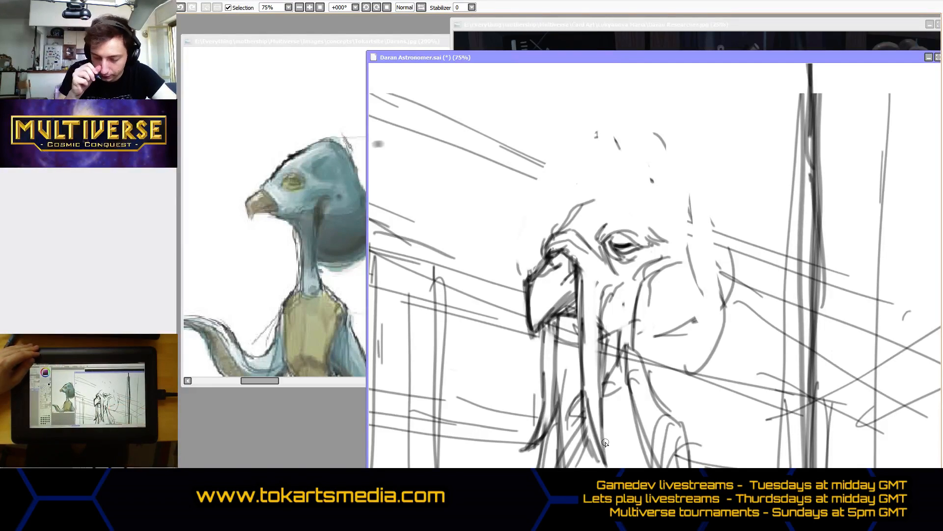
Outline the crown, back of the head and rounded cheek sac, and add wrinkles and a dark spot on the cheek.
mouse_move(586, 204)
mouse_down()
mouse_move(607, 219)
mouse_move(617, 182)
mouse_move(644, 176)
mouse_move(663, 190)
mouse_move(688, 226)
mouse_move(672, 217)
mouse_move(672, 235)
mouse_move(682, 242)
mouse_move(679, 220)
mouse_move(731, 322)
mouse_up()
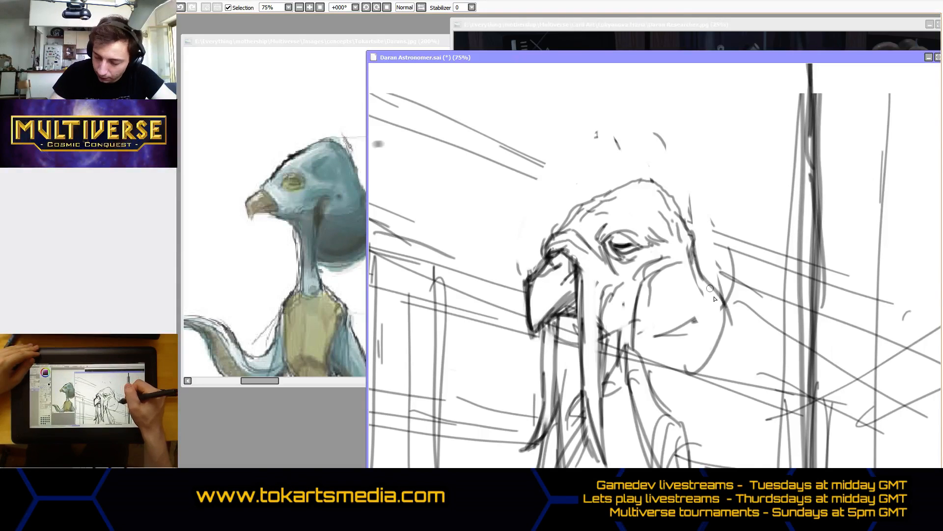
mouse_move(710, 288)
mouse_down()
mouse_move(720, 351)
mouse_move(679, 393)
mouse_move(695, 385)
mouse_move(670, 404)
mouse_up()
drag(709, 374, 678, 399)
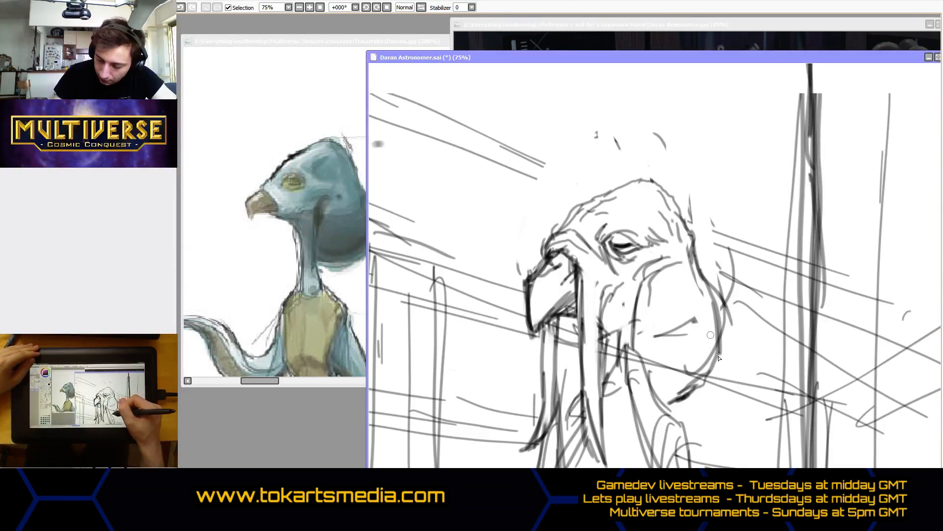
mouse_move(685, 273)
mouse_down()
mouse_move(701, 296)
mouse_move(698, 271)
mouse_move(707, 302)
mouse_up()
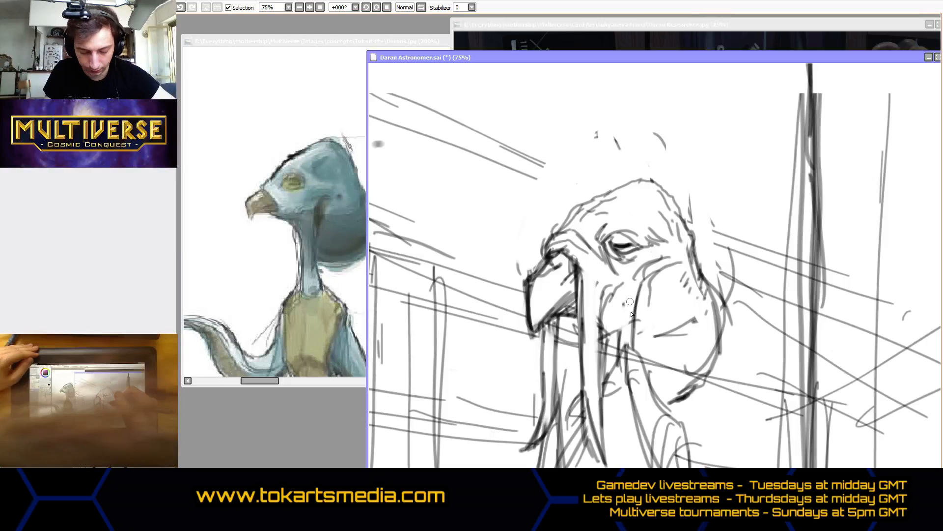
mouse_move(610, 312)
mouse_down()
mouse_move(641, 295)
mouse_move(607, 340)
mouse_move(606, 328)
mouse_move(570, 324)
mouse_move(621, 317)
mouse_move(662, 274)
mouse_move(606, 368)
mouse_up()
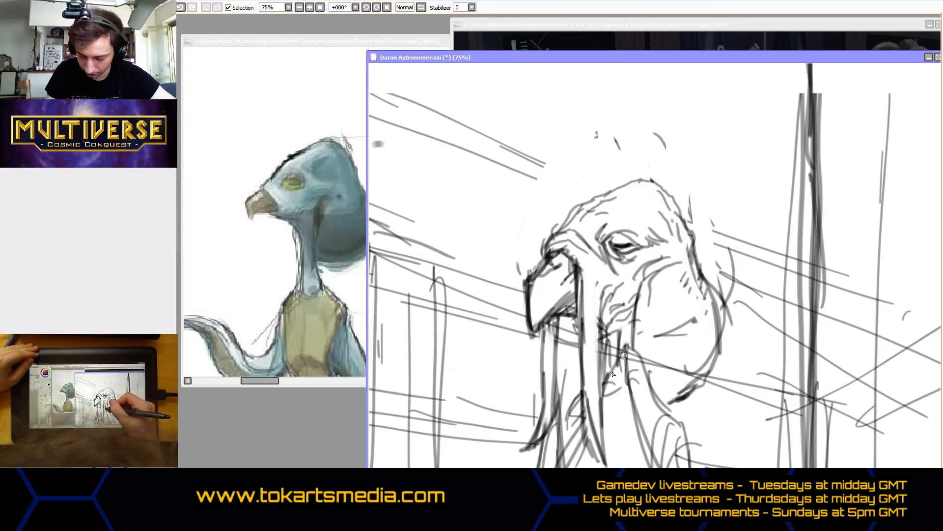
mouse_move(632, 339)
mouse_down()
mouse_move(640, 319)
mouse_move(643, 349)
mouse_move(630, 336)
mouse_move(631, 357)
mouse_move(638, 310)
mouse_move(656, 283)
mouse_move(677, 283)
mouse_up()
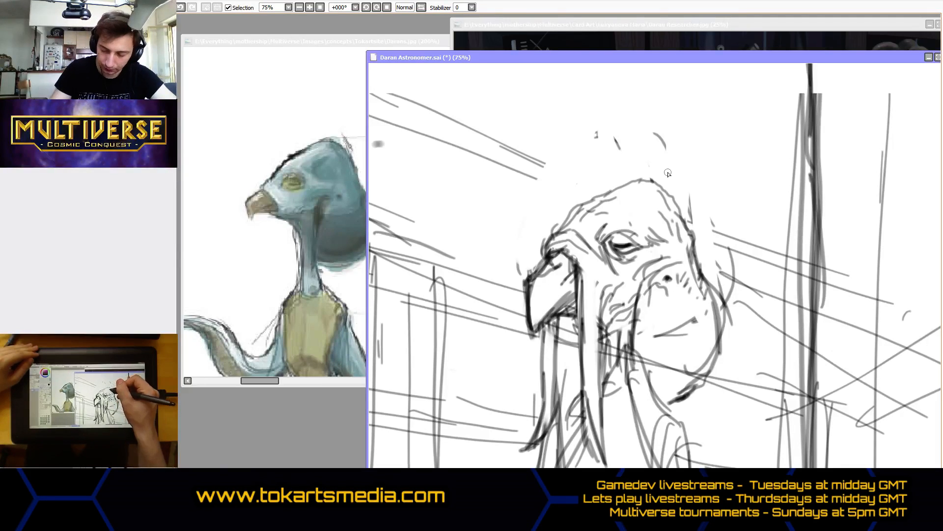
Reinforce the strand behind the beak and replace the rough throat lines with a wrinkled, round-ended wattle under the cheek.
drag(587, 415, 603, 466)
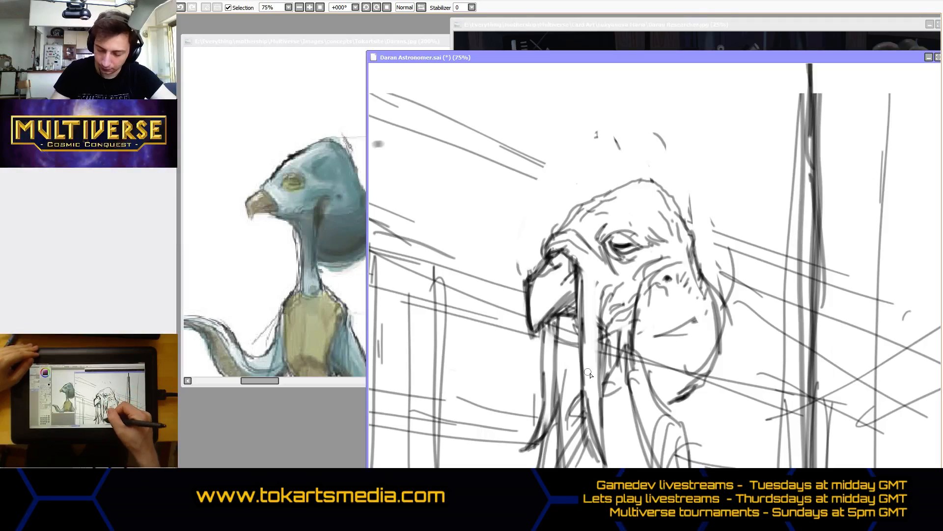
drag(586, 364, 588, 334)
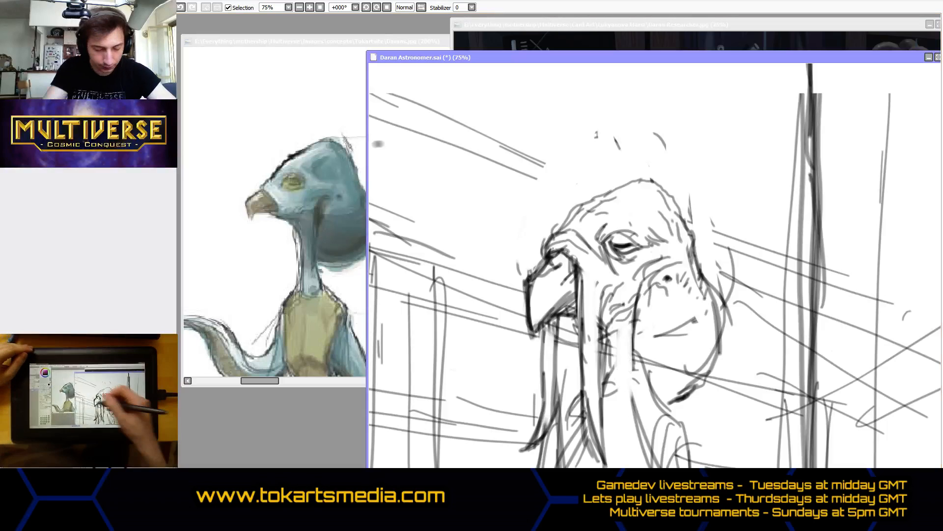
mouse_move(627, 329)
mouse_down()
mouse_move(604, 333)
mouse_move(626, 333)
mouse_move(619, 343)
mouse_move(639, 328)
mouse_move(609, 338)
mouse_move(628, 354)
mouse_move(617, 359)
mouse_move(627, 381)
mouse_move(617, 393)
mouse_move(633, 403)
mouse_move(609, 392)
mouse_move(638, 404)
mouse_up()
drag(639, 361, 633, 395)
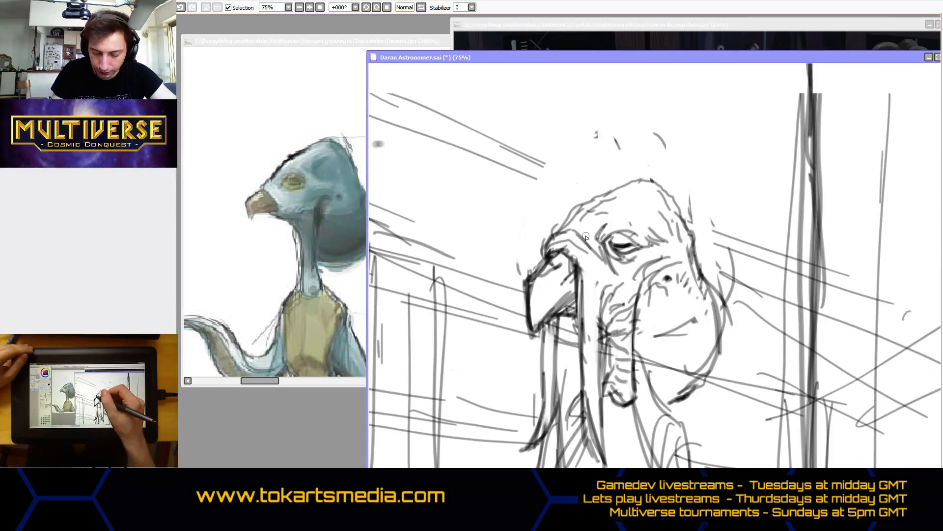
Hatch shading onto the beak, extend the wattle wrinkles and add short wrinkle strokes on the brow above the eye.
drag(606, 336, 615, 384)
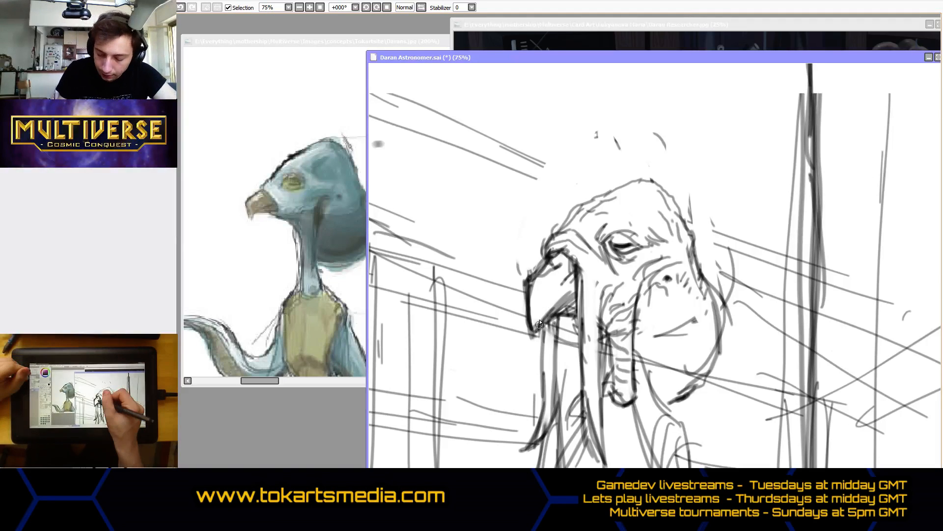
mouse_move(539, 328)
mouse_down()
mouse_move(551, 289)
mouse_move(563, 292)
mouse_up()
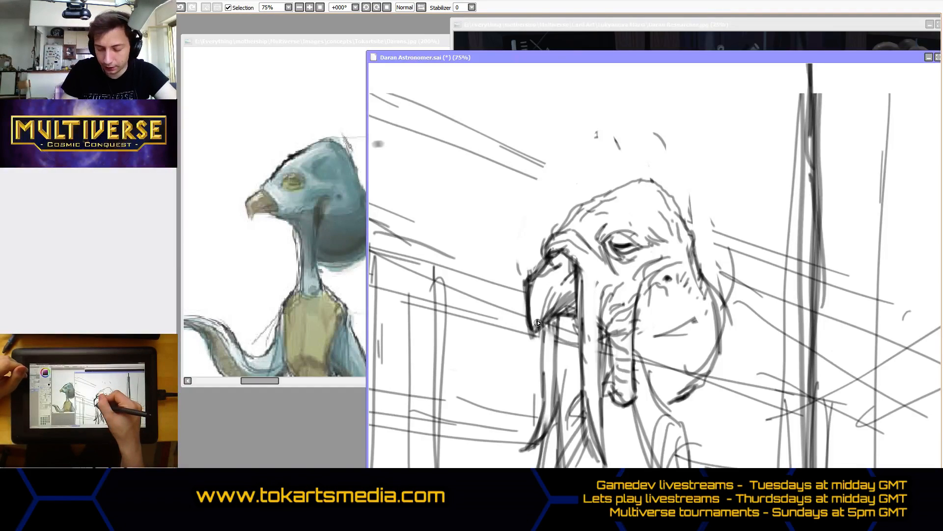
drag(554, 314, 563, 295)
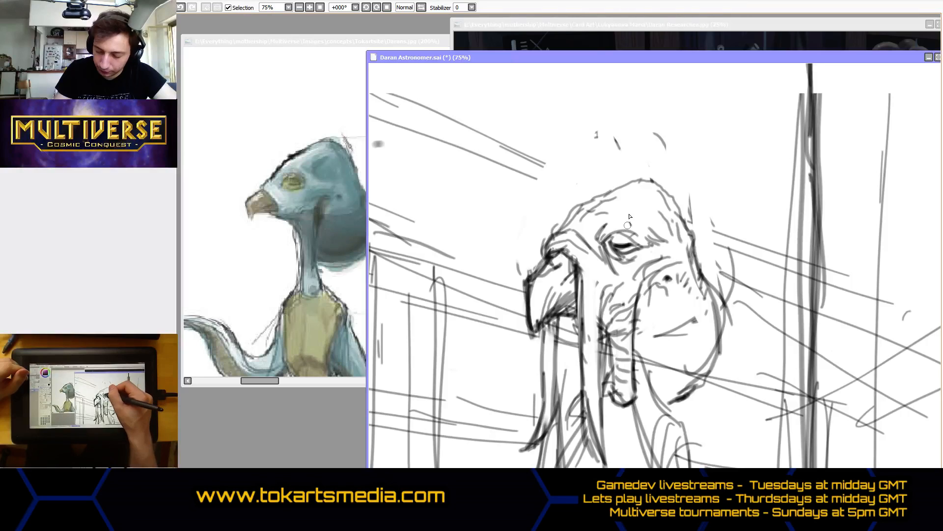
drag(618, 216, 653, 231)
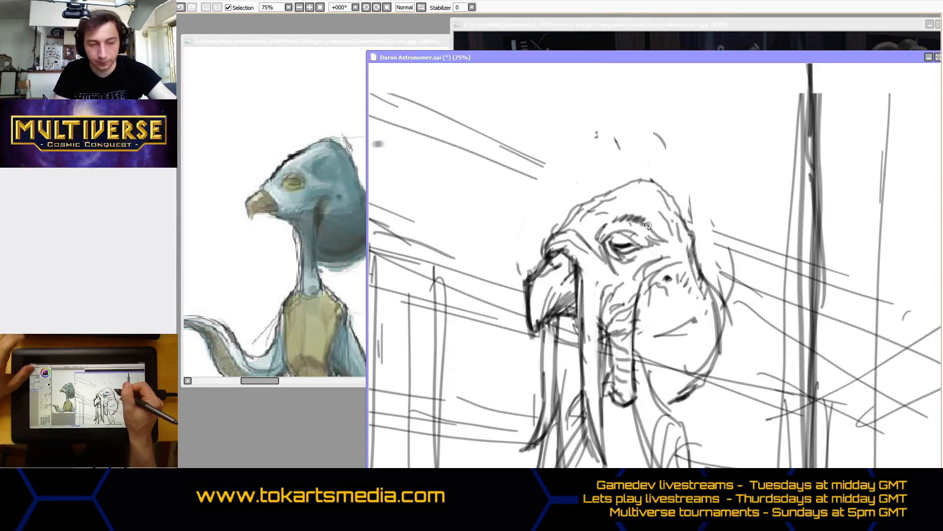
key(ctrl+z)
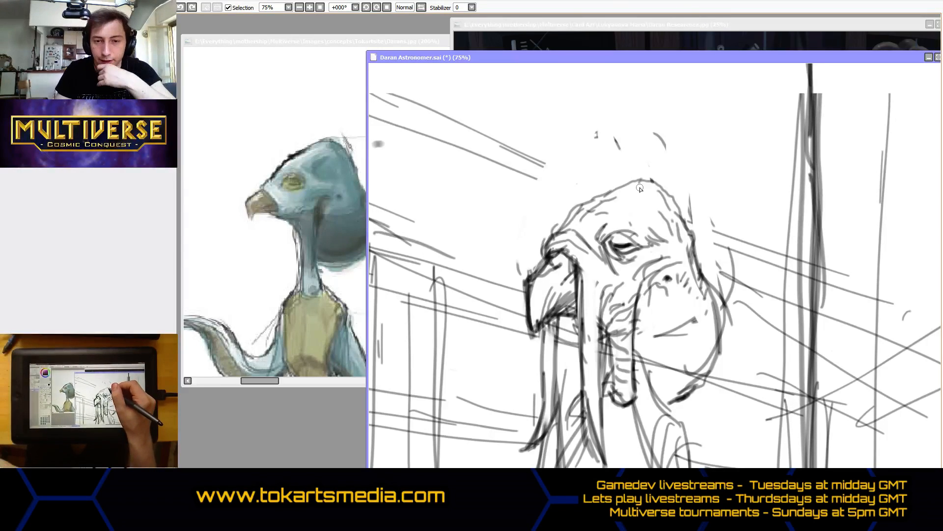
drag(608, 220, 632, 222)
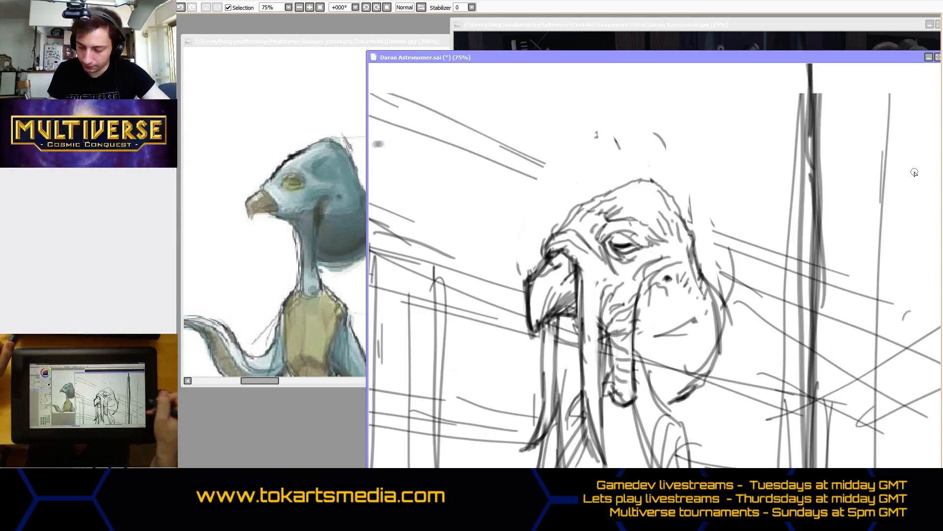
Enlarge the canvas window and darken the back of the neck and the rounded shoulder beneath the cheek sac.
drag(796, 57, 692, 45)
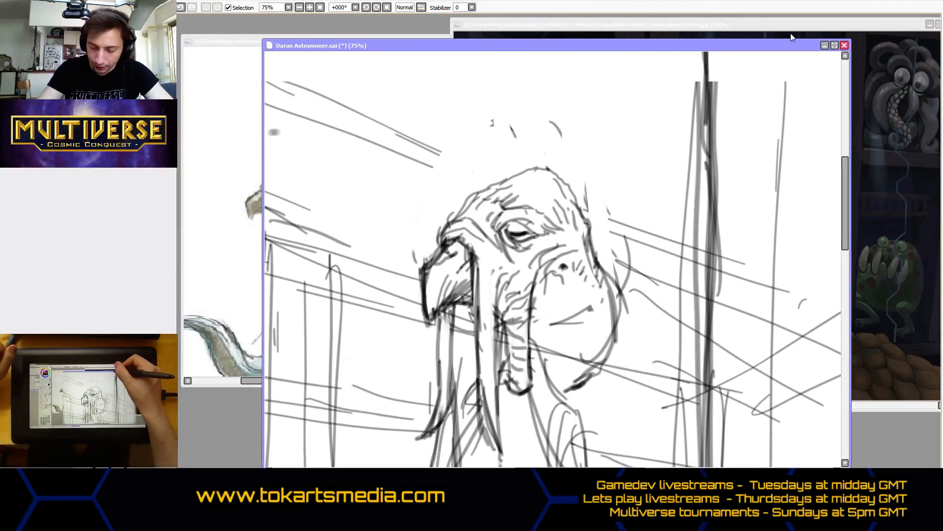
click(834, 45)
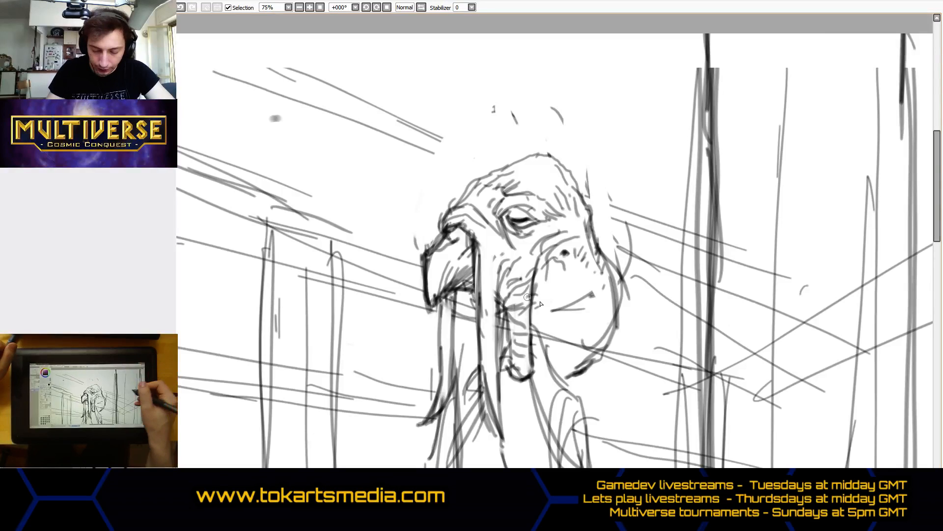
drag(936, 209, 935, 238)
mouse_move(534, 228)
mouse_down()
mouse_move(545, 238)
mouse_move(516, 234)
mouse_up()
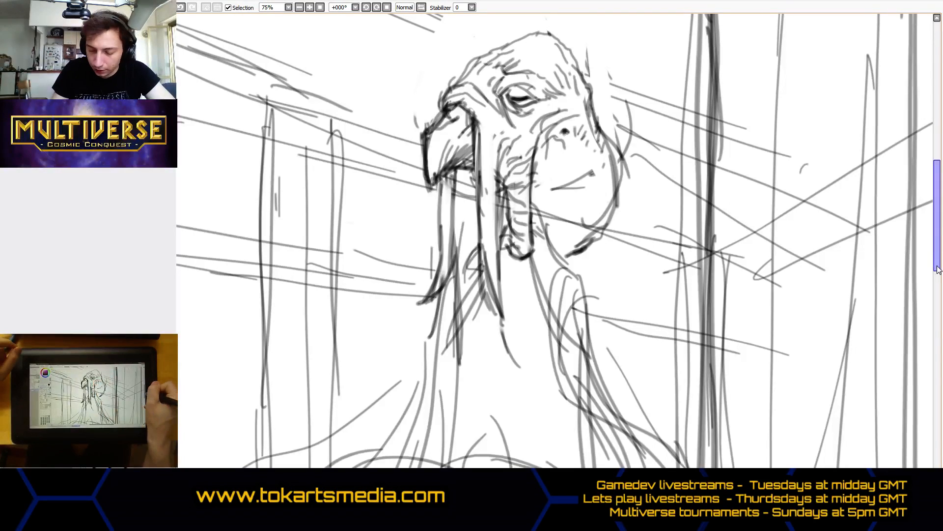
mouse_move(938, 269)
mouse_down()
mouse_move(938, 318)
mouse_move(938, 284)
mouse_up()
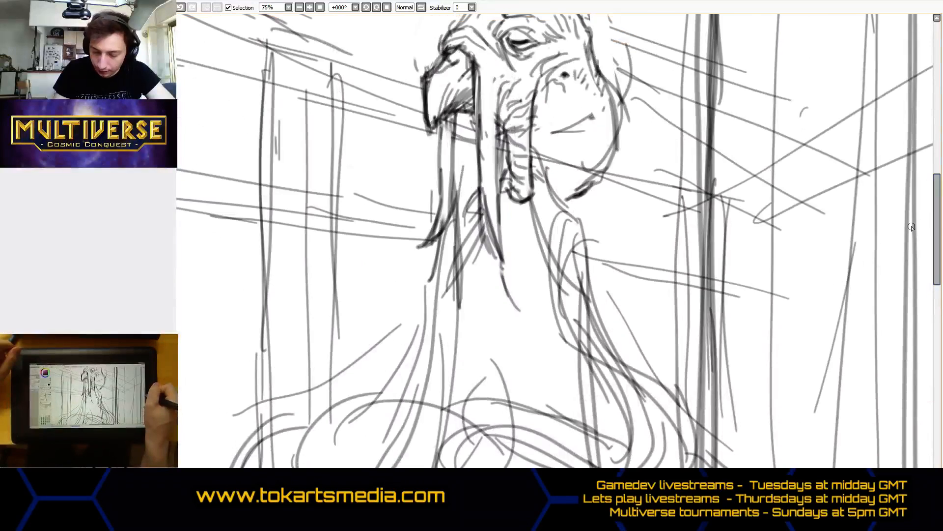
drag(574, 209, 558, 268)
drag(578, 209, 560, 287)
drag(569, 275, 560, 312)
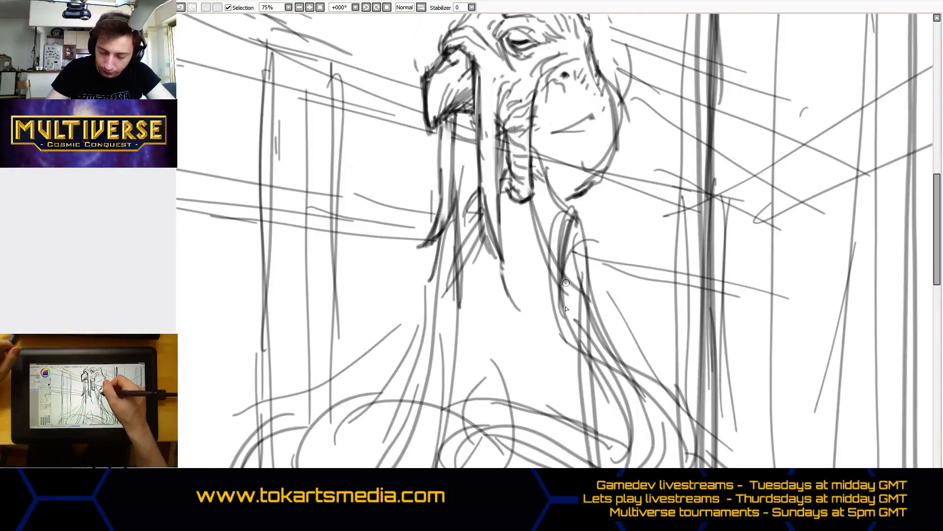
mouse_move(541, 176)
mouse_down()
mouse_move(590, 248)
mouse_move(585, 236)
mouse_up()
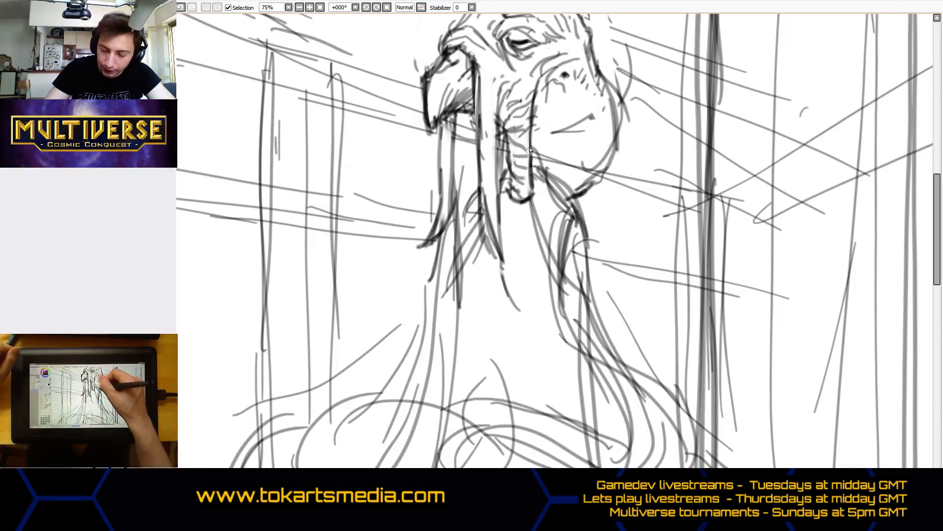
drag(536, 157, 577, 212)
Draw long diagonal fold lines running from the throat down across the chest to the lap.
drag(499, 189, 566, 380)
drag(491, 270, 511, 300)
drag(509, 288, 565, 410)
drag(465, 256, 541, 381)
drag(463, 257, 552, 403)
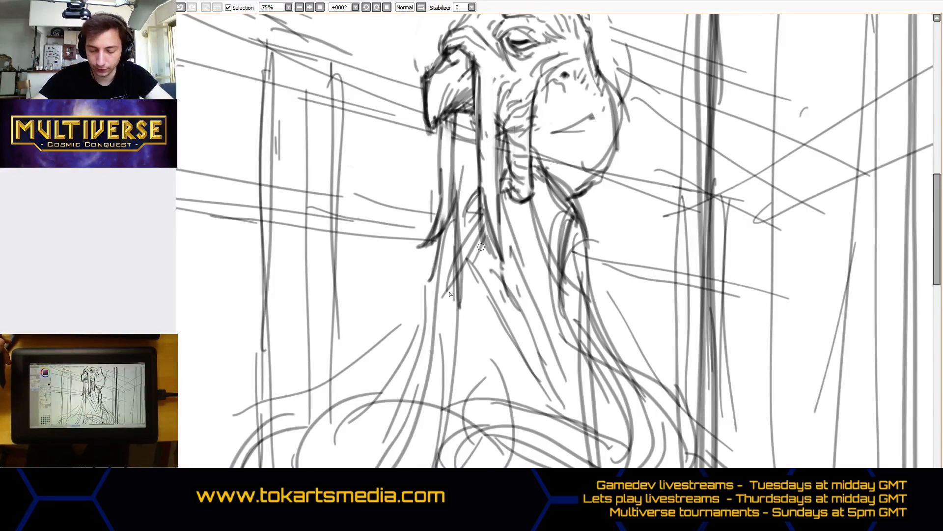
Rough in the near upper arm from the shoulder down to the elbow, working with the whole composition in view.
scroll(526, 177, down, 3)
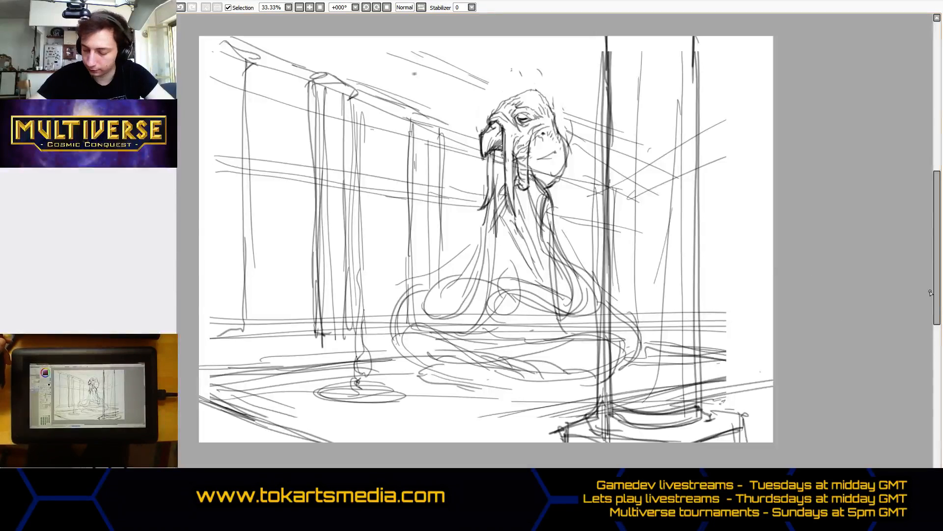
drag(938, 304, 941, 303)
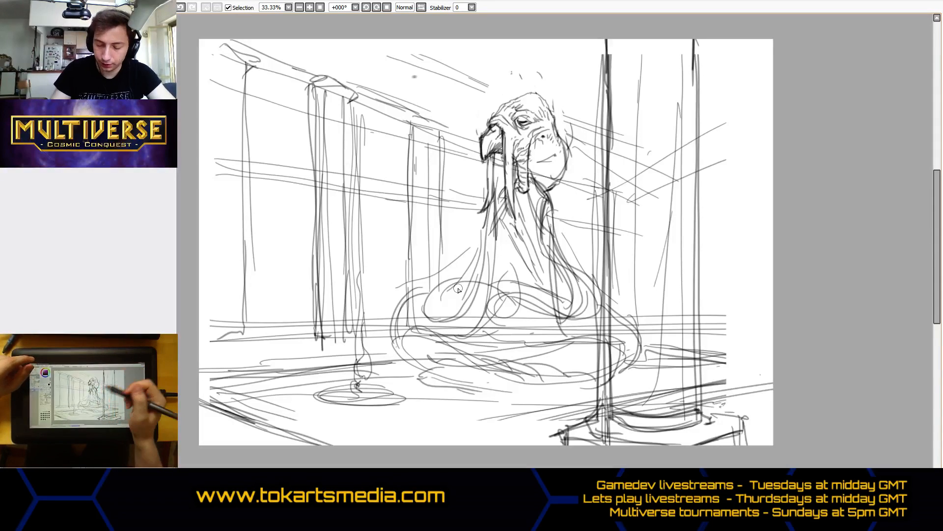
mouse_move(544, 227)
mouse_down()
mouse_move(574, 269)
mouse_move(563, 289)
mouse_up()
drag(573, 282, 561, 291)
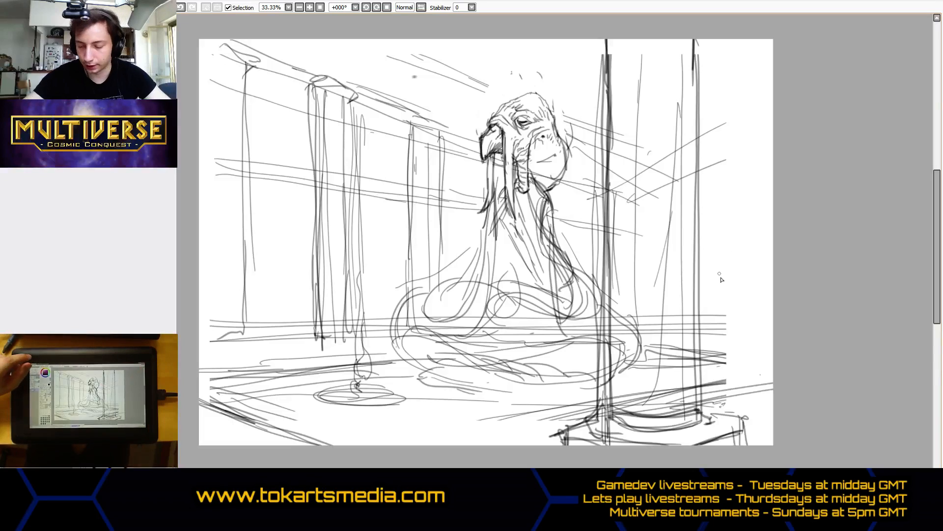
Examine the full-body Daran concept reference for the torso, tentacle arms and legs.
click(929, 1)
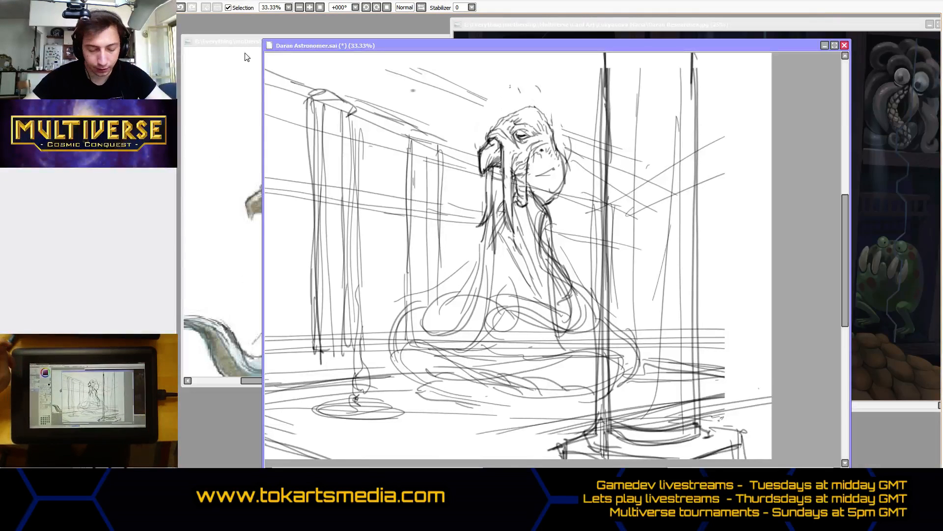
double_click(237, 41)
scroll(495, 178, up, 2)
scroll(481, 258, down, 3)
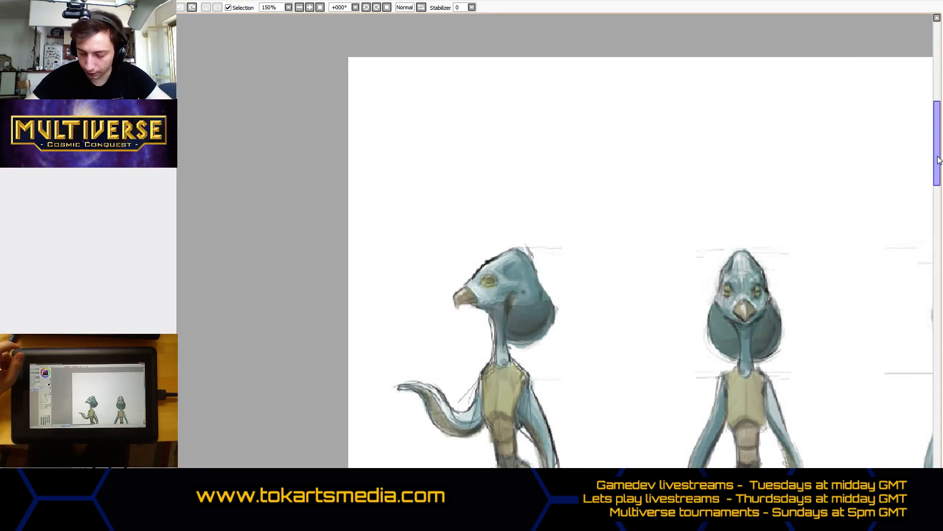
drag(941, 160, 940, 204)
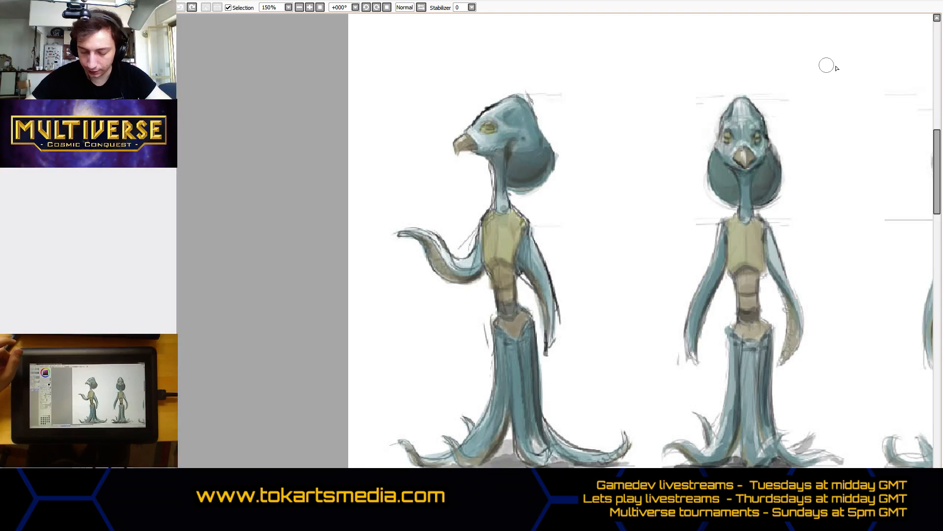
Arrange the Daran Astronomer canvas beside the Daran reference so the side-view figure stays visible while drawing.
click(935, 1)
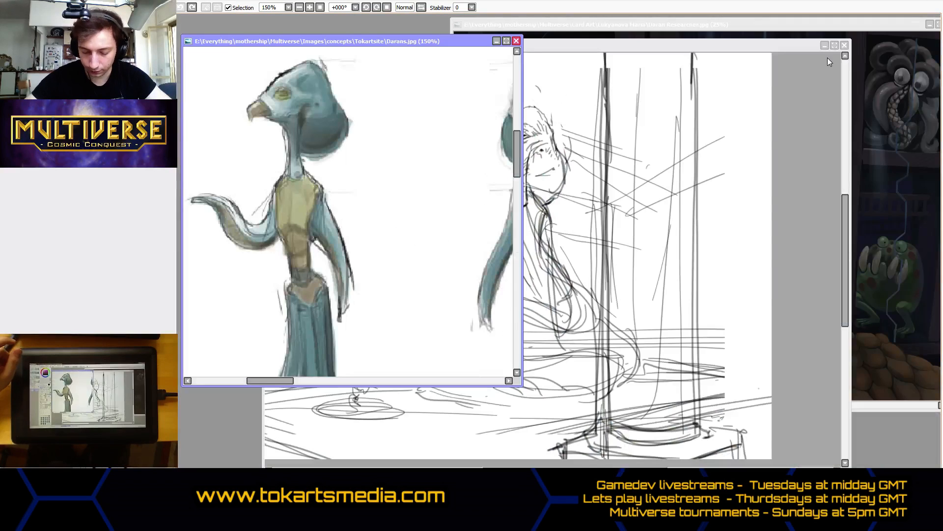
click(352, 391)
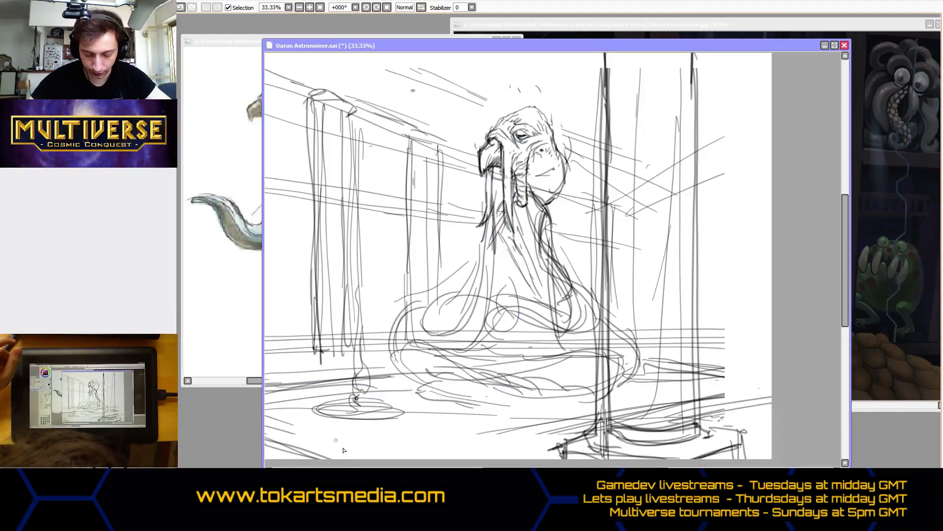
click(225, 387)
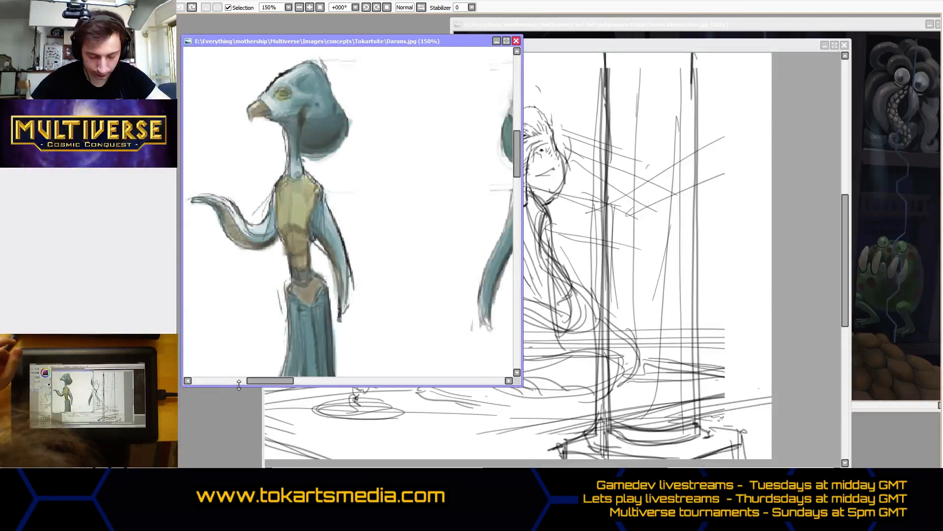
click(660, 43)
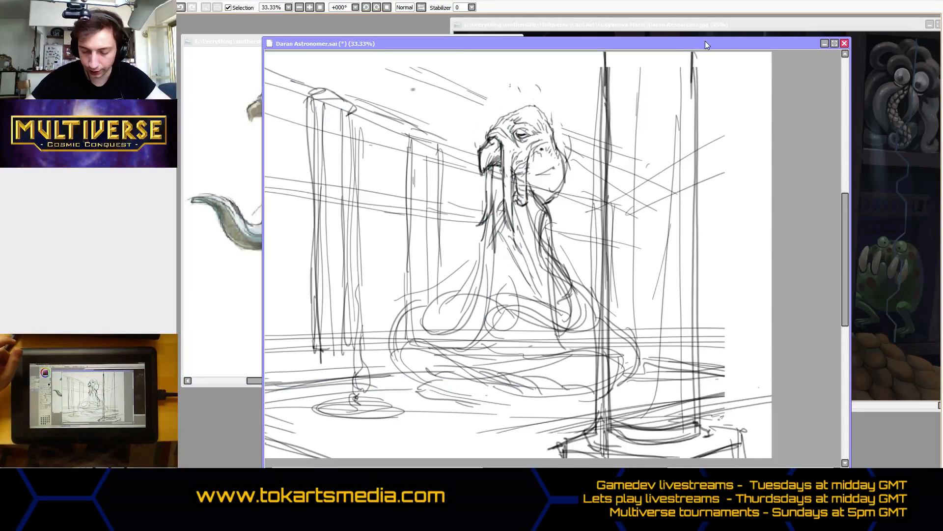
drag(688, 42, 734, 42)
drag(670, 42, 715, 40)
click(741, 26)
click(423, 38)
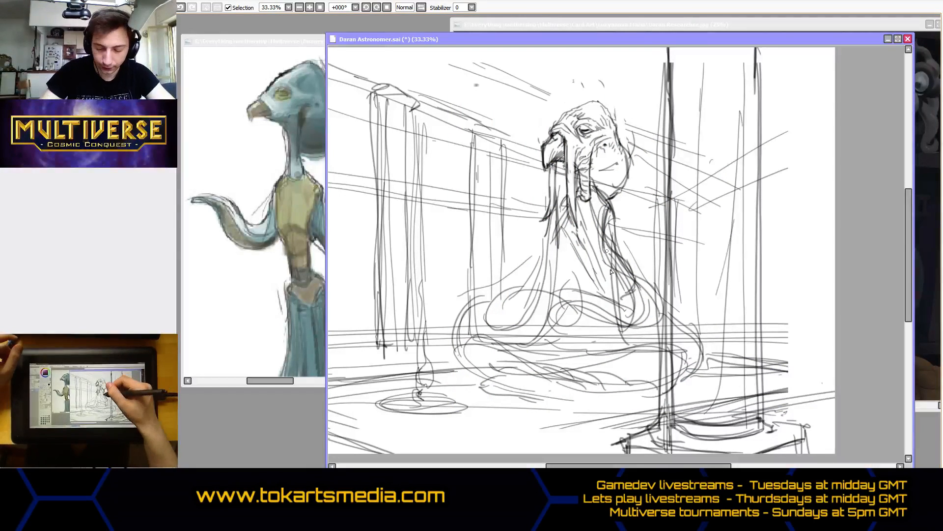
Outline the near arm down to a bent elbow and draw its forearm tentacle curling forward across the lap.
drag(604, 242, 632, 302)
drag(610, 262, 629, 301)
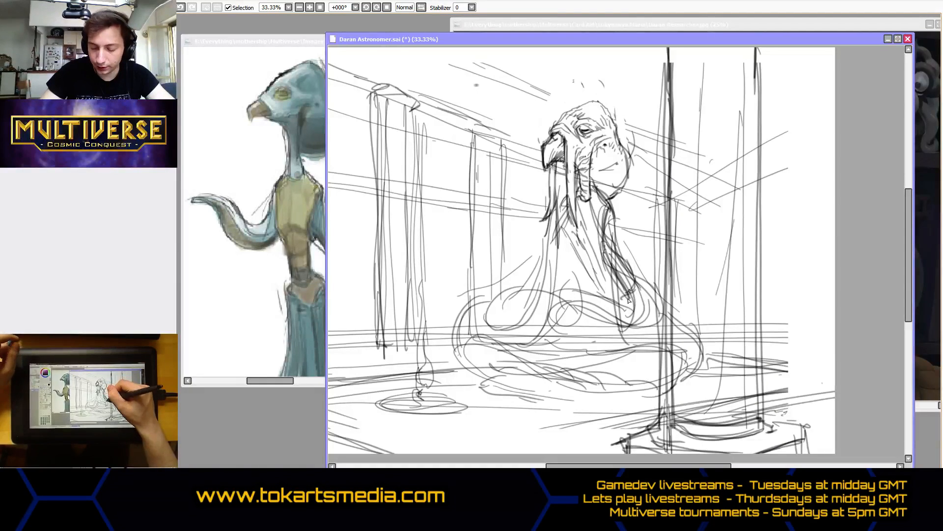
drag(614, 224, 647, 301)
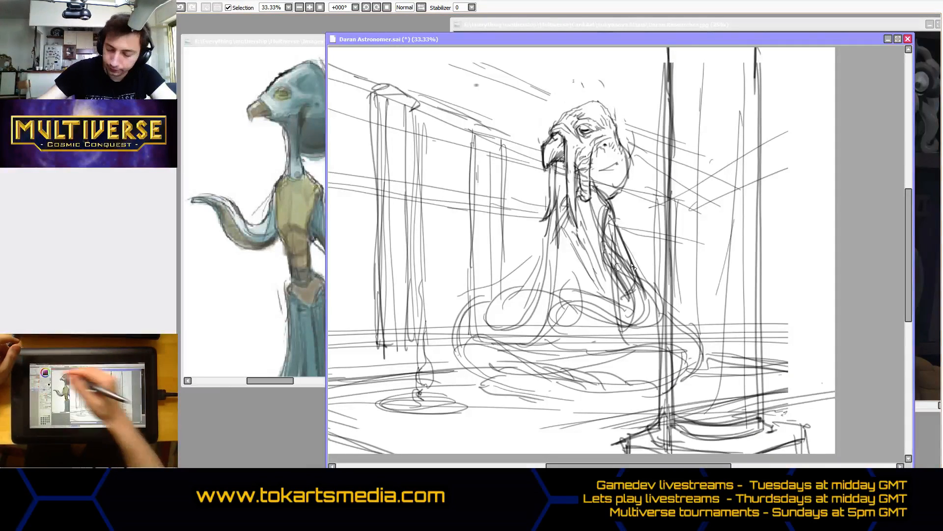
mouse_move(613, 241)
mouse_down()
mouse_move(632, 288)
mouse_move(611, 228)
mouse_move(623, 261)
mouse_up()
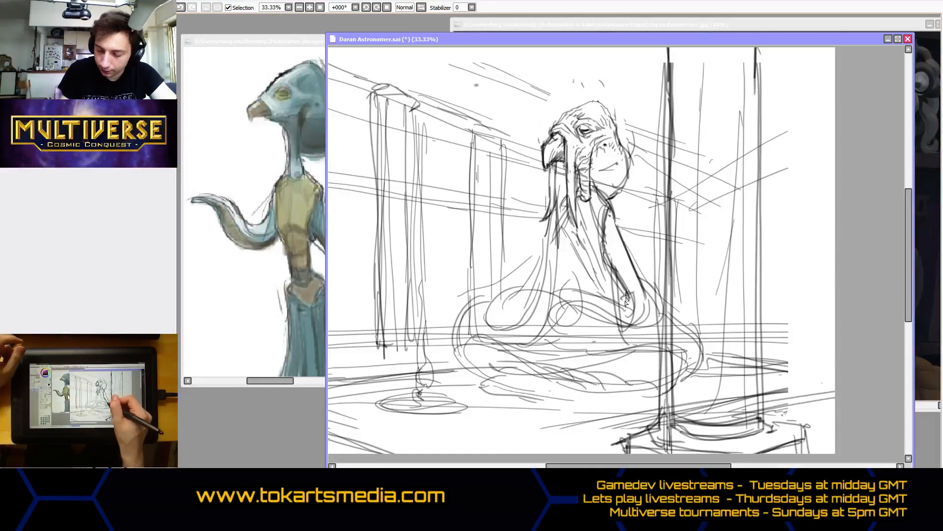
mouse_move(620, 304)
mouse_down()
mouse_move(613, 322)
mouse_move(627, 307)
mouse_move(599, 332)
mouse_move(589, 326)
mouse_move(592, 334)
mouse_move(601, 321)
mouse_move(569, 341)
mouse_move(594, 340)
mouse_move(567, 345)
mouse_move(569, 369)
mouse_up()
mouse_move(588, 327)
mouse_down()
mouse_move(576, 369)
mouse_move(591, 337)
mouse_move(576, 360)
mouse_move(638, 322)
mouse_move(646, 293)
mouse_up()
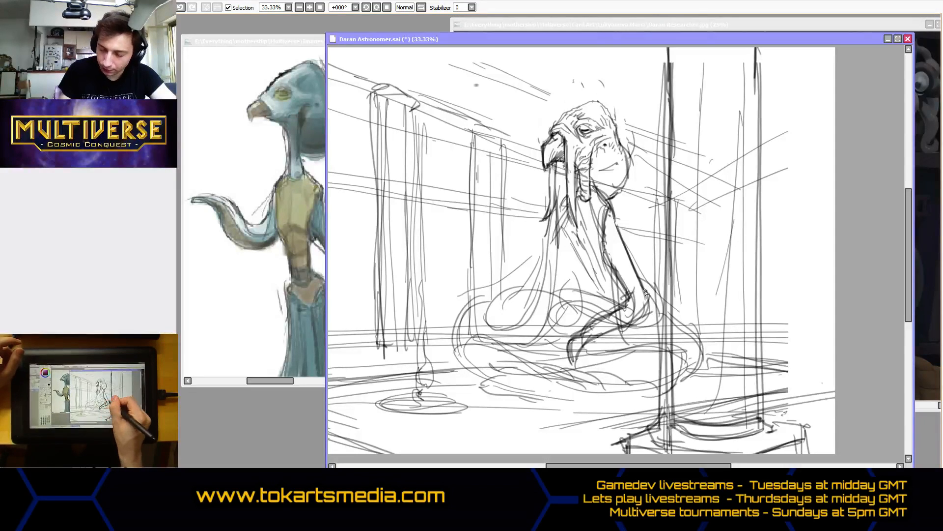
Draw the far arm as a tentacle sweeping out from the shoulder and curving up to a pointed tip.
drag(547, 241, 521, 295)
drag(534, 277, 506, 308)
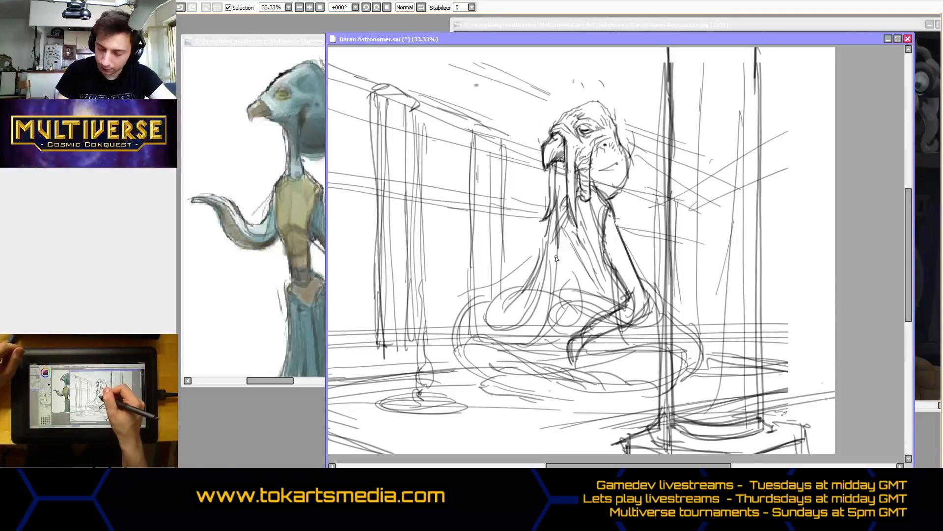
mouse_move(550, 224)
mouse_down()
mouse_move(531, 269)
mouse_move(512, 275)
mouse_up()
drag(500, 218, 505, 262)
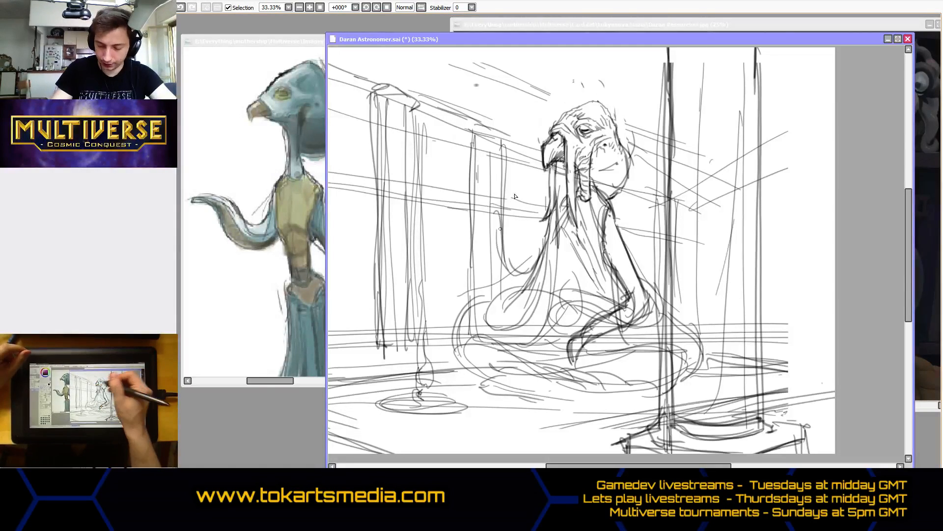
mouse_move(482, 206)
mouse_down()
mouse_move(504, 240)
mouse_move(499, 257)
mouse_up()
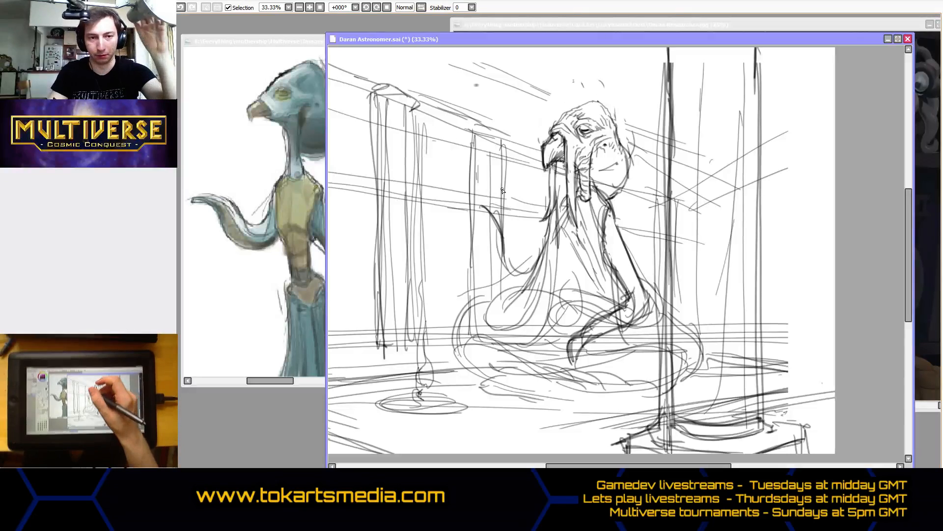
mouse_move(474, 201)
mouse_down()
mouse_move(497, 224)
mouse_move(460, 226)
mouse_up()
mouse_move(476, 192)
mouse_down()
mouse_move(484, 209)
mouse_move(457, 187)
mouse_move(493, 214)
mouse_move(482, 238)
mouse_up()
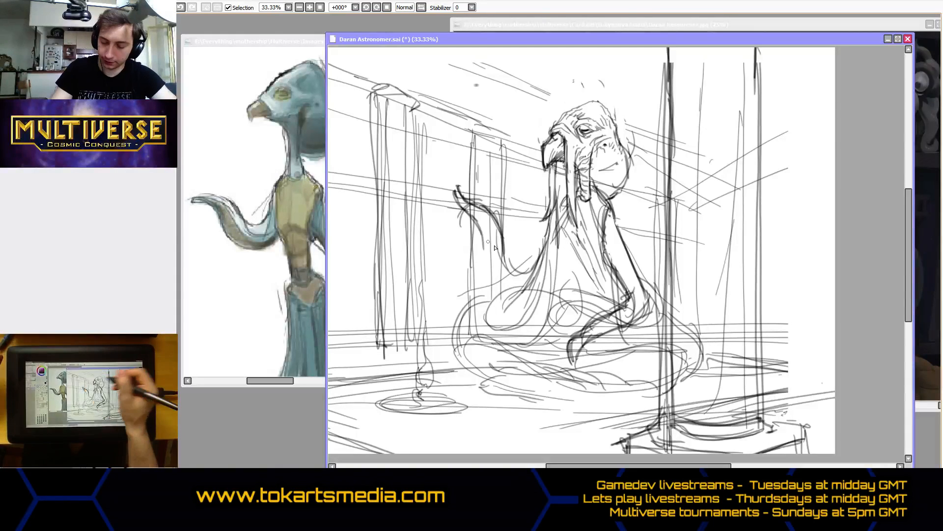
mouse_move(483, 225)
mouse_down()
mouse_move(513, 281)
mouse_move(546, 220)
mouse_move(517, 265)
mouse_move(484, 237)
mouse_move(525, 281)
mouse_move(512, 281)
mouse_move(556, 228)
mouse_move(577, 261)
mouse_move(595, 256)
mouse_move(589, 246)
mouse_move(589, 257)
mouse_move(558, 274)
mouse_move(558, 235)
mouse_move(570, 300)
mouse_up()
Define the torso between the arms with a darker front edge, an arched rib line and a narrower waist.
mouse_move(565, 268)
mouse_down()
mouse_move(573, 322)
mouse_move(571, 306)
mouse_up()
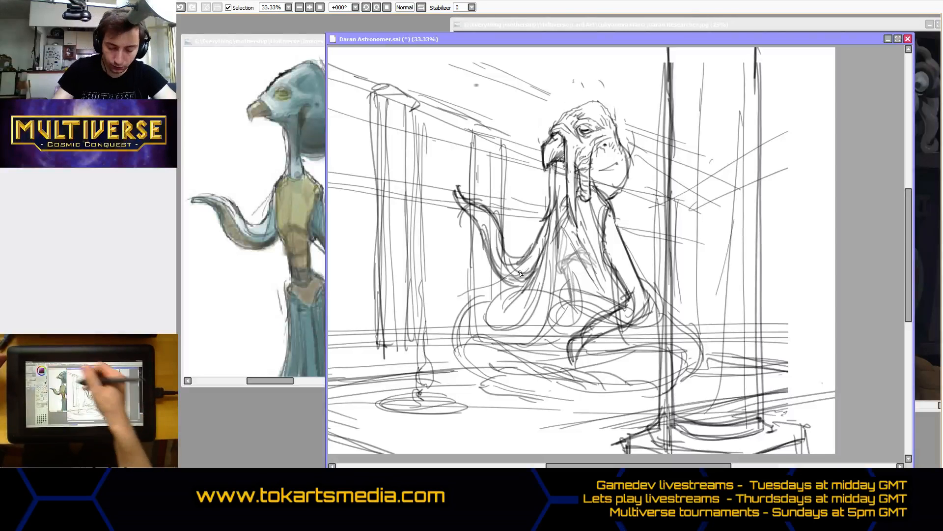
drag(568, 275, 573, 308)
drag(558, 235, 561, 271)
mouse_move(559, 227)
mouse_down()
mouse_move(558, 262)
mouse_move(593, 262)
mouse_up()
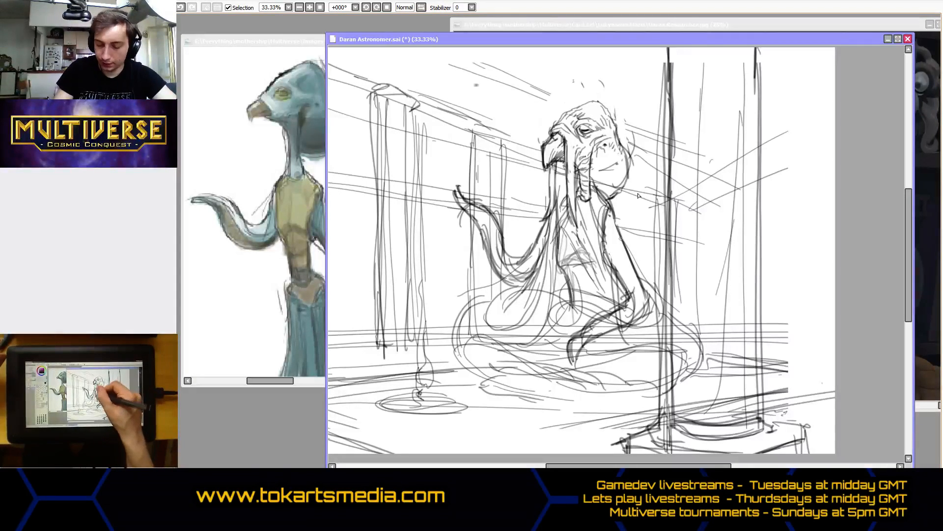
drag(615, 217, 610, 245)
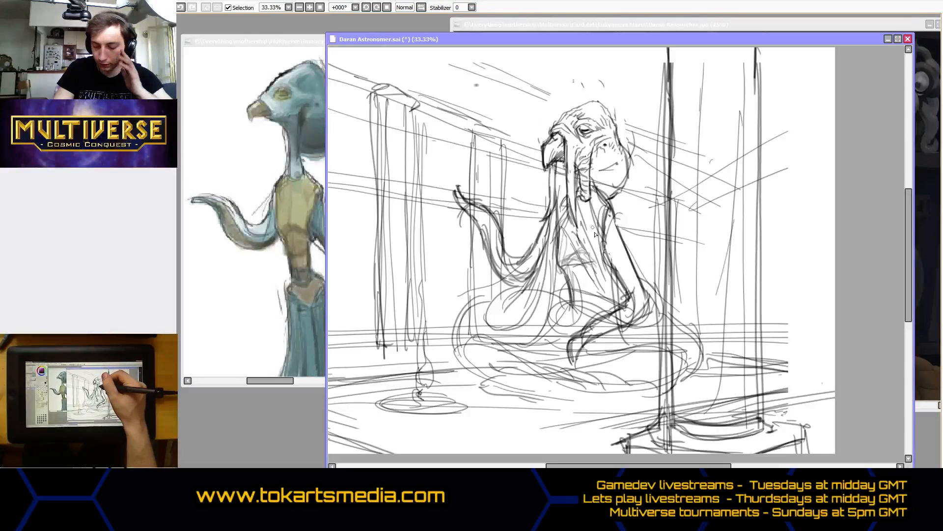
Shade a dark collar beneath the head and extend the torso's side lines down to a closed waistline behind the forearm.
mouse_move(598, 197)
mouse_down()
mouse_move(612, 209)
mouse_move(596, 197)
mouse_move(576, 229)
mouse_move(595, 198)
mouse_move(585, 223)
mouse_move(595, 272)
mouse_up()
drag(600, 232, 595, 280)
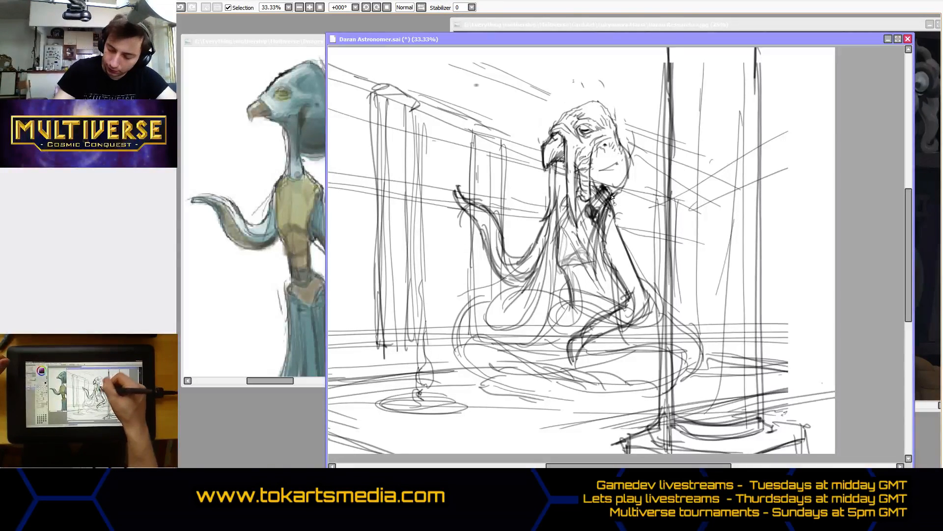
drag(615, 193, 609, 221)
drag(602, 181, 593, 190)
mouse_move(620, 189)
mouse_down()
mouse_move(594, 245)
mouse_move(604, 258)
mouse_move(599, 240)
mouse_move(590, 306)
mouse_up()
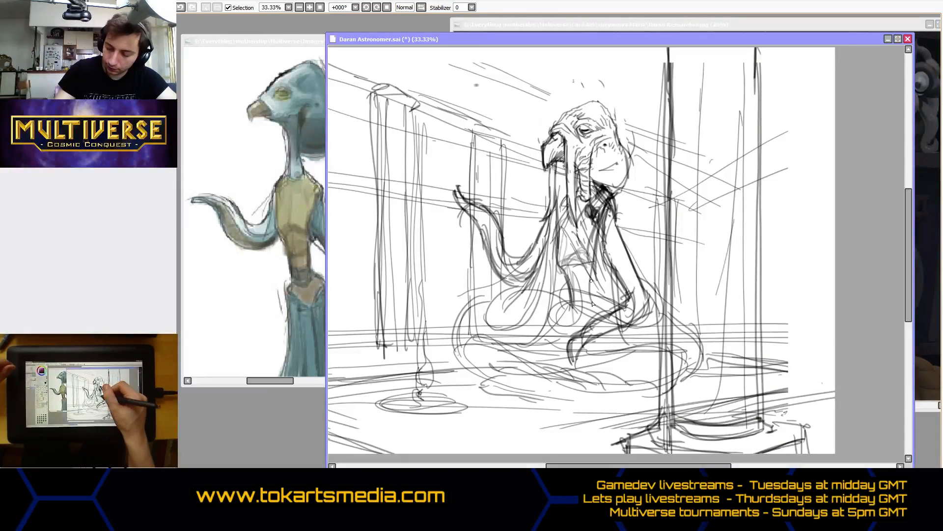
drag(611, 254, 598, 312)
mouse_move(579, 241)
mouse_down()
mouse_move(547, 313)
mouse_move(576, 282)
mouse_move(575, 341)
mouse_move(567, 311)
mouse_move(572, 332)
mouse_up()
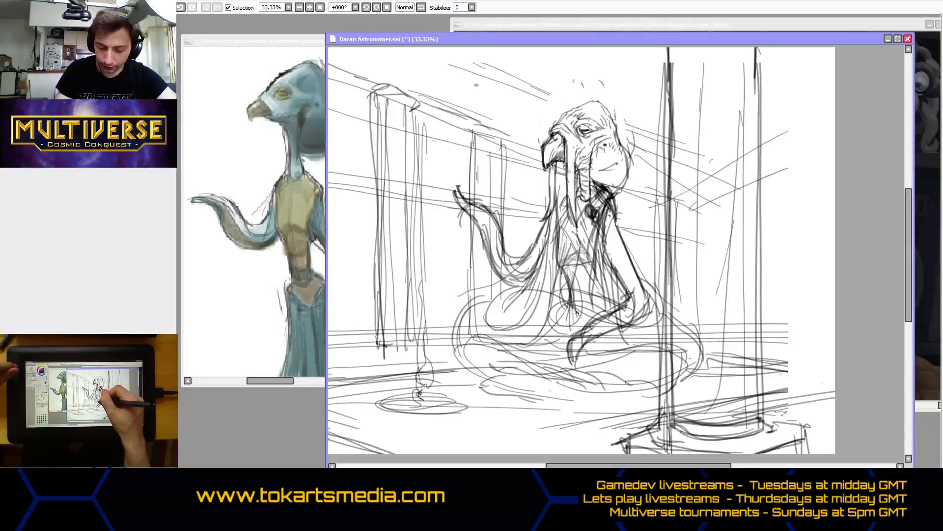
mouse_move(577, 326)
mouse_down()
mouse_move(600, 340)
mouse_move(575, 315)
mouse_move(584, 319)
mouse_move(600, 265)
mouse_move(602, 284)
mouse_up()
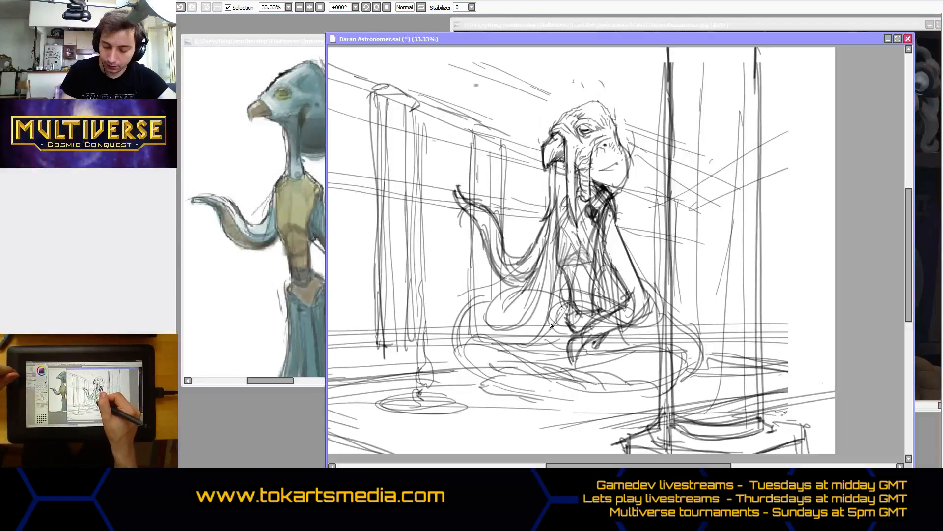
Outline the crossed legs with a heavy rounded far knee and a near thigh curving out from under the forearm.
mouse_move(551, 325)
mouse_down()
mouse_move(566, 318)
mouse_move(503, 337)
mouse_move(553, 320)
mouse_move(496, 326)
mouse_move(479, 350)
mouse_up()
mouse_move(530, 319)
mouse_down()
mouse_move(494, 357)
mouse_move(531, 355)
mouse_move(479, 338)
mouse_move(528, 374)
mouse_up()
mouse_move(477, 340)
mouse_down()
mouse_move(498, 365)
mouse_move(523, 378)
mouse_move(482, 361)
mouse_move(485, 330)
mouse_move(565, 316)
mouse_up()
drag(502, 332, 563, 314)
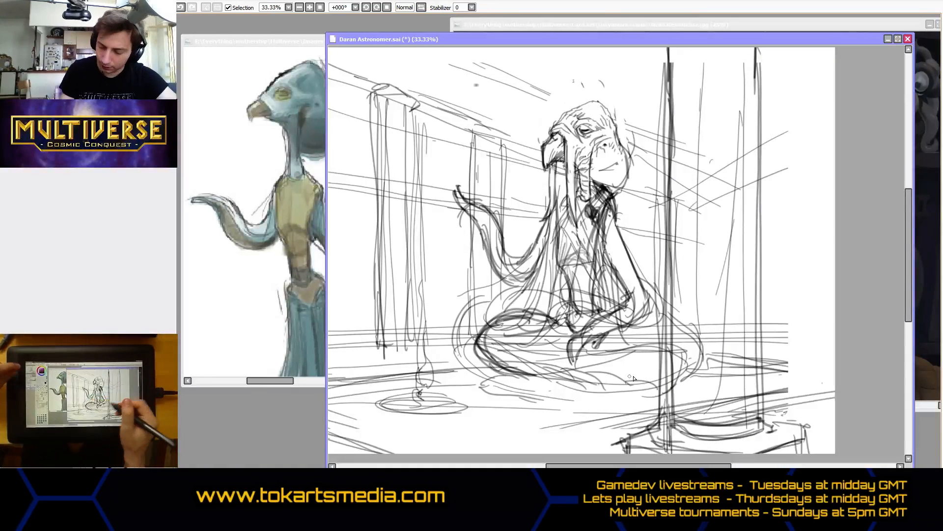
mouse_move(613, 328)
mouse_down()
mouse_move(640, 345)
mouse_move(661, 340)
mouse_move(665, 351)
mouse_up()
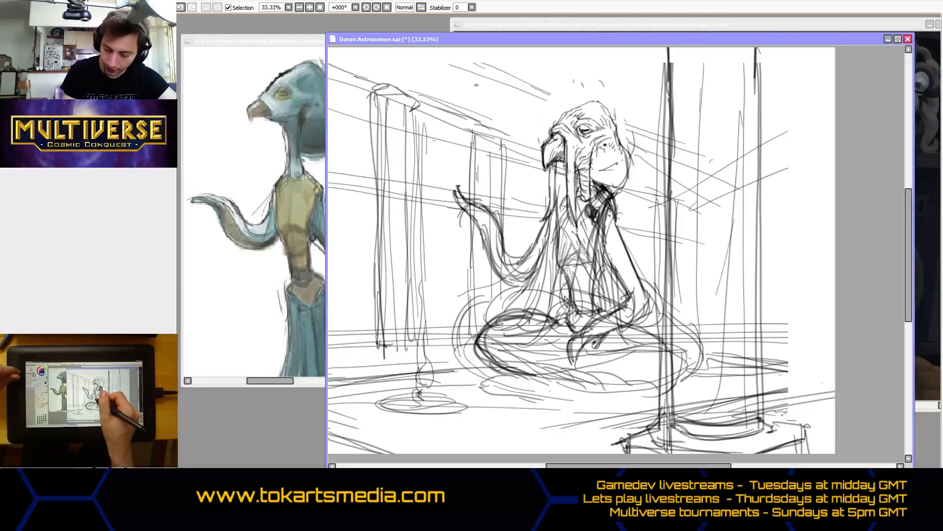
mouse_move(565, 285)
mouse_down()
mouse_move(559, 307)
mouse_move(561, 282)
mouse_move(557, 306)
mouse_move(543, 309)
mouse_move(553, 310)
mouse_move(497, 318)
mouse_move(515, 351)
mouse_move(479, 342)
mouse_move(470, 360)
mouse_move(476, 340)
mouse_move(469, 367)
mouse_move(516, 356)
mouse_move(496, 334)
mouse_move(472, 352)
mouse_move(487, 357)
mouse_move(472, 350)
mouse_move(494, 346)
mouse_move(489, 366)
mouse_up()
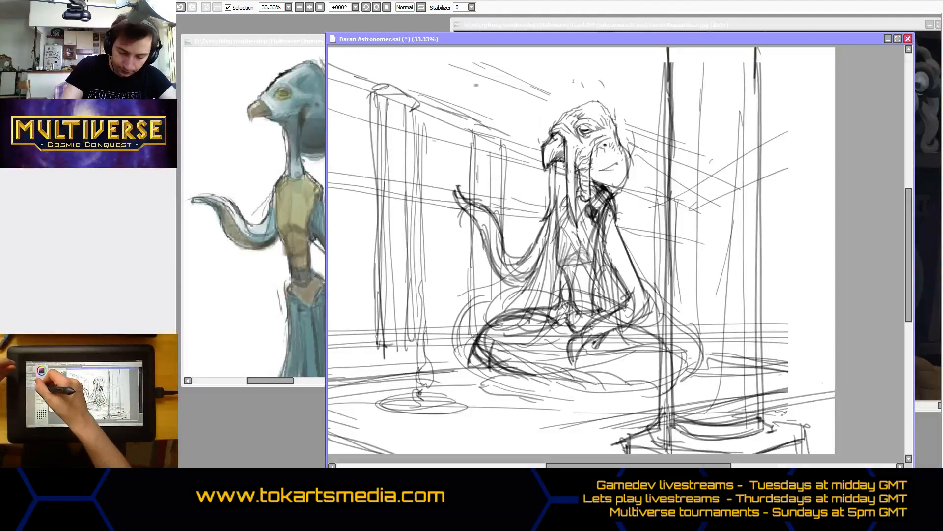
Erase the rough construction lines inside the torso and far leg, and redraw the chest with long folds hanging to the waist.
mouse_move(523, 289)
mouse_down()
mouse_move(542, 290)
mouse_move(533, 299)
mouse_move(545, 285)
mouse_move(553, 317)
mouse_move(538, 331)
mouse_move(559, 316)
mouse_move(499, 330)
mouse_move(506, 340)
mouse_move(478, 355)
mouse_move(594, 340)
mouse_move(517, 355)
mouse_move(558, 341)
mouse_up()
mouse_move(587, 252)
mouse_down()
mouse_move(578, 273)
mouse_move(581, 226)
mouse_move(567, 246)
mouse_move(586, 251)
mouse_move(575, 290)
mouse_move(559, 279)
mouse_move(566, 238)
mouse_move(555, 256)
mouse_move(575, 220)
mouse_move(566, 251)
mouse_up()
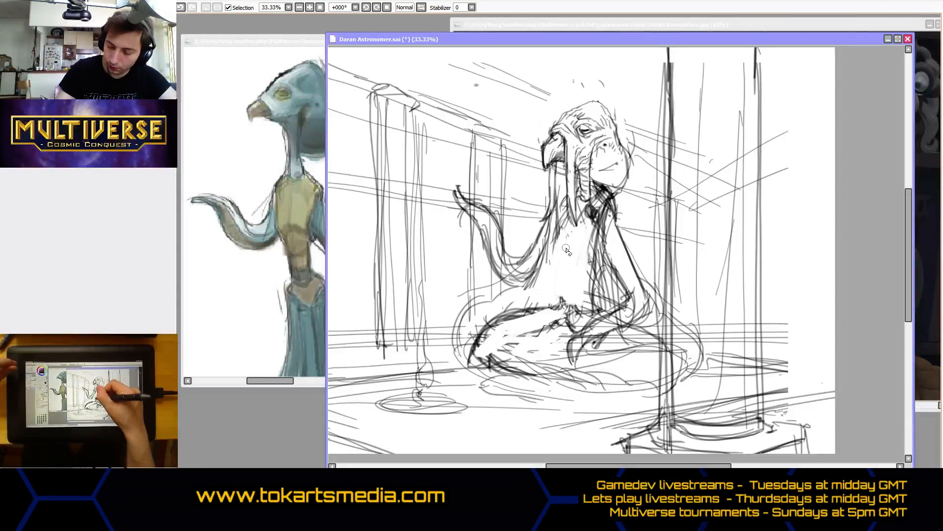
drag(569, 212, 555, 282)
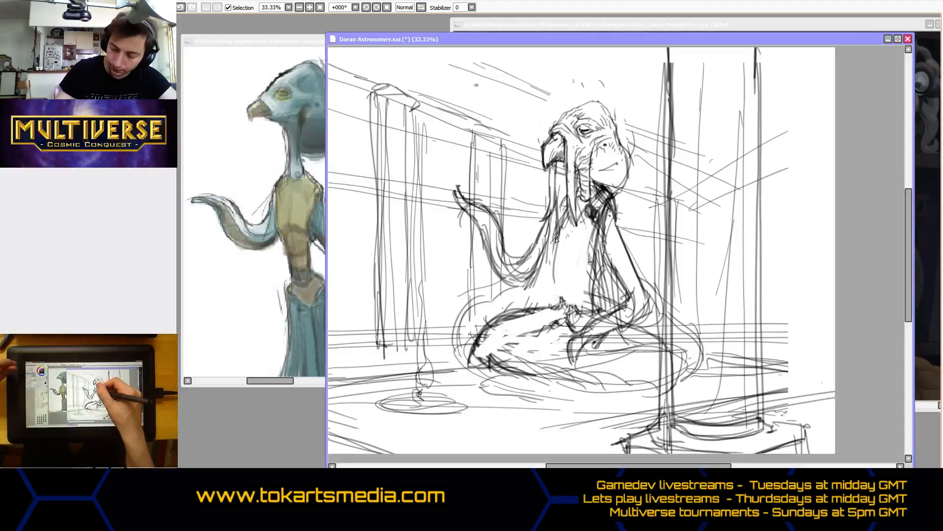
drag(559, 236, 549, 299)
mouse_move(561, 265)
mouse_down()
mouse_move(550, 306)
mouse_move(560, 315)
mouse_up()
drag(580, 278, 572, 315)
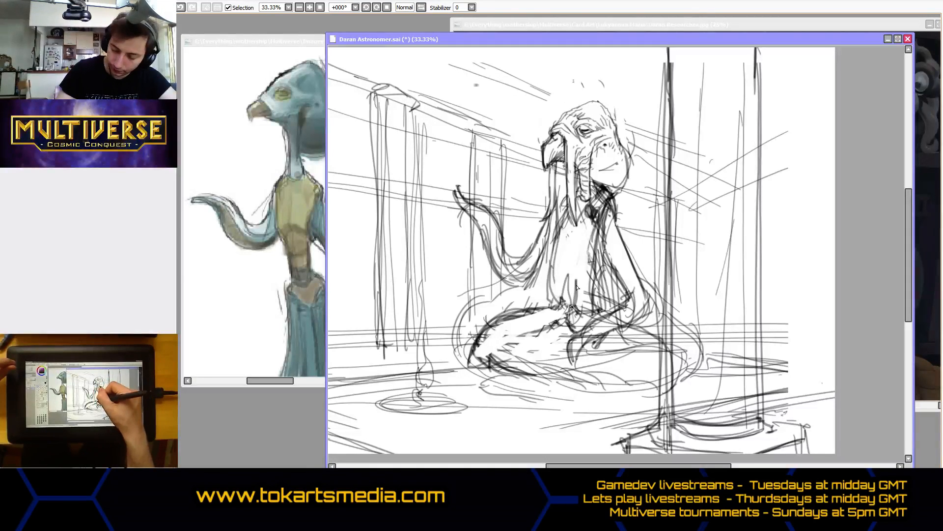
drag(563, 255, 554, 295)
mouse_move(570, 259)
mouse_down()
mouse_move(561, 299)
mouse_move(579, 309)
mouse_up()
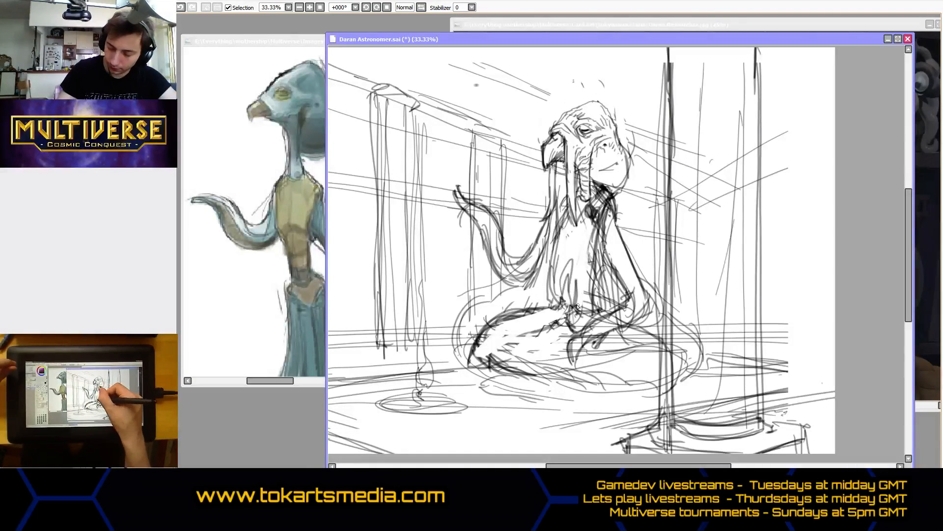
mouse_move(591, 245)
mouse_down()
mouse_move(581, 313)
mouse_move(591, 304)
mouse_move(559, 324)
mouse_move(606, 317)
mouse_move(597, 244)
mouse_move(601, 296)
mouse_up()
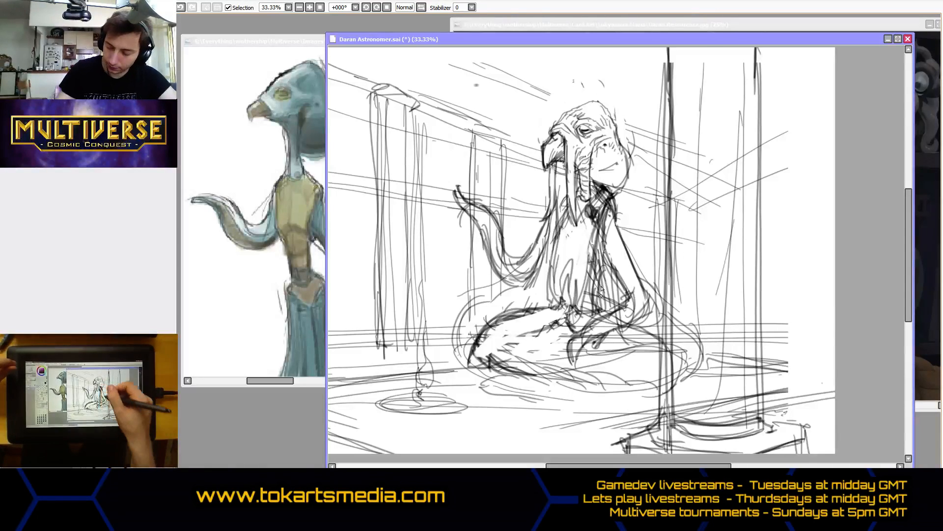
Sketch the two feet beneath the crossed legs and add jagged cloth folds around the near shin.
drag(540, 356, 534, 380)
mouse_move(546, 362)
mouse_down()
mouse_move(548, 384)
mouse_move(531, 378)
mouse_move(526, 362)
mouse_move(524, 389)
mouse_move(496, 393)
mouse_move(516, 396)
mouse_move(502, 381)
mouse_move(545, 397)
mouse_move(531, 388)
mouse_move(553, 388)
mouse_up()
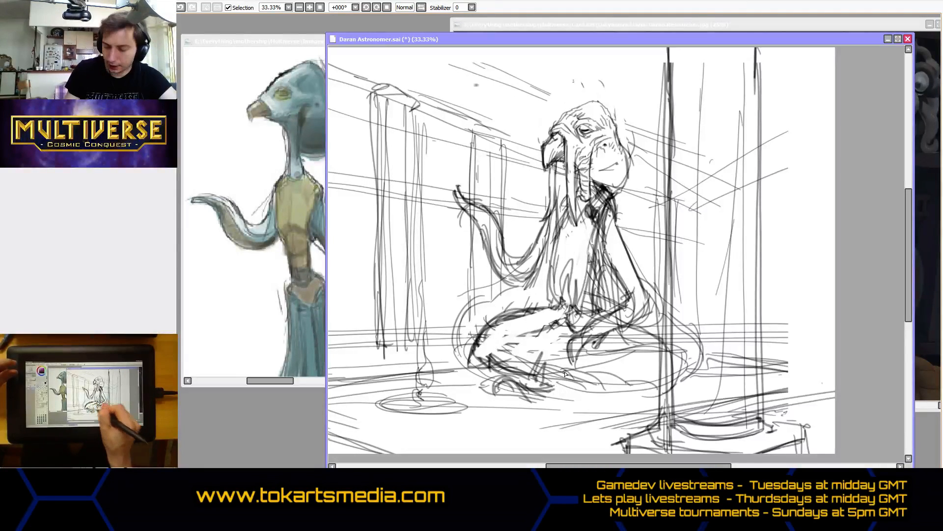
mouse_move(637, 392)
mouse_down()
mouse_move(606, 400)
mouse_move(633, 389)
mouse_move(636, 400)
mouse_move(651, 380)
mouse_up()
mouse_move(580, 381)
mouse_down()
mouse_move(612, 365)
mouse_move(642, 372)
mouse_move(661, 377)
mouse_up()
drag(678, 333, 706, 364)
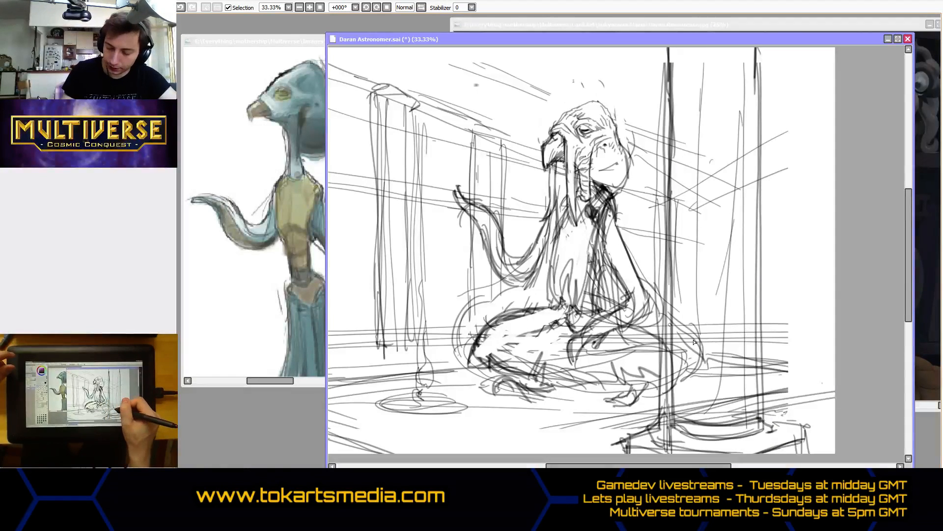
Darken the torso's front edge and the inner contour of the near upper arm.
mouse_move(565, 229)
mouse_down()
mouse_move(546, 259)
mouse_move(556, 283)
mouse_move(557, 237)
mouse_move(573, 301)
mouse_move(580, 277)
mouse_move(608, 264)
mouse_up()
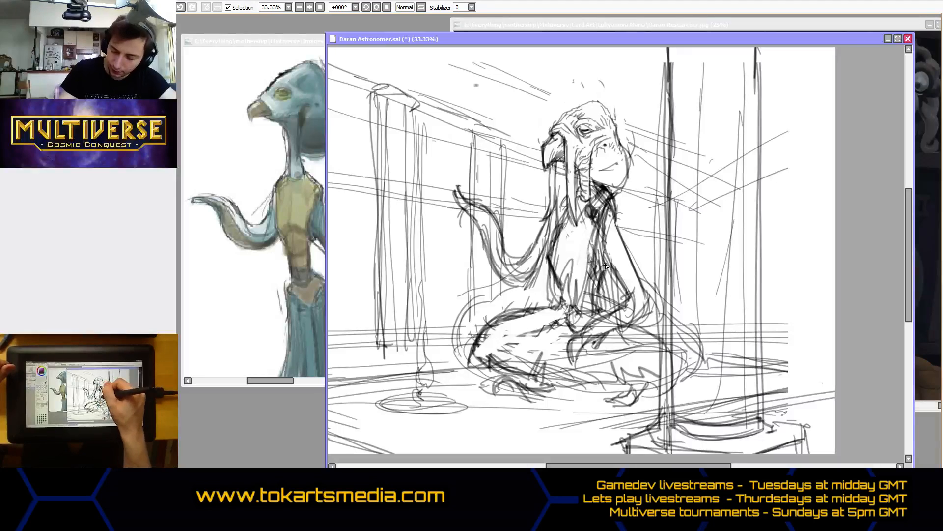
mouse_move(617, 216)
mouse_down()
mouse_move(638, 280)
mouse_move(620, 255)
mouse_move(628, 280)
mouse_up()
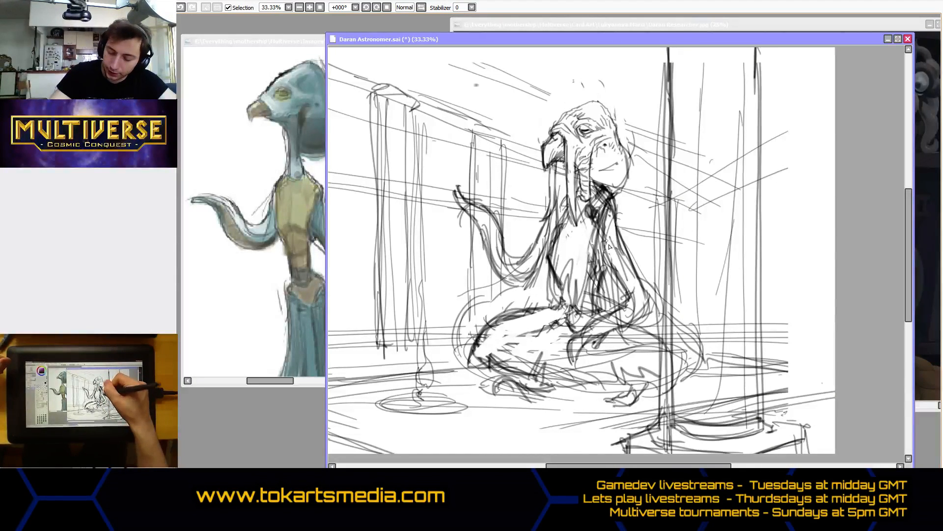
drag(610, 241, 635, 283)
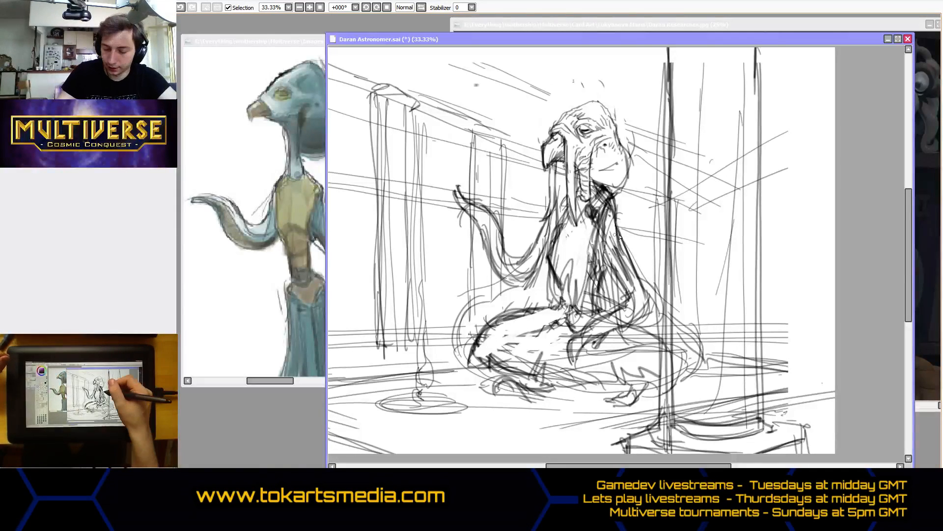
Lengthen the tendrils hanging from the face down over the chest, lighten their interior, and strengthen the shadow beside the near arm.
mouse_move(503, 233)
mouse_down()
mouse_move(507, 265)
mouse_move(533, 253)
mouse_move(557, 210)
mouse_move(576, 235)
mouse_up()
drag(567, 187, 581, 257)
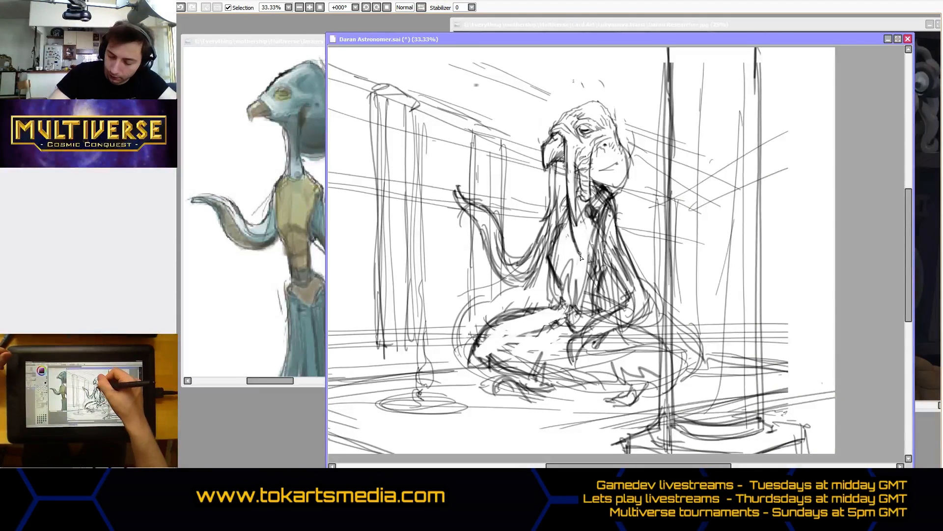
drag(573, 189, 581, 263)
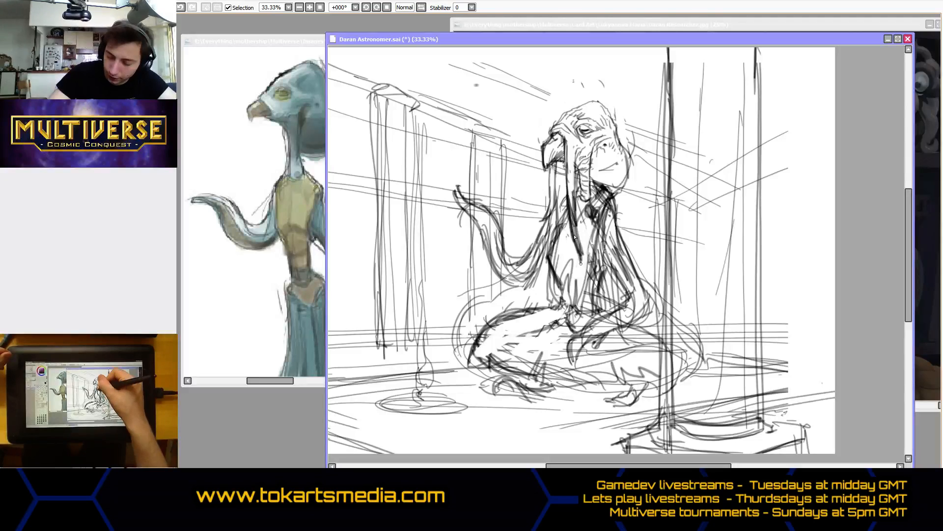
drag(550, 189, 542, 264)
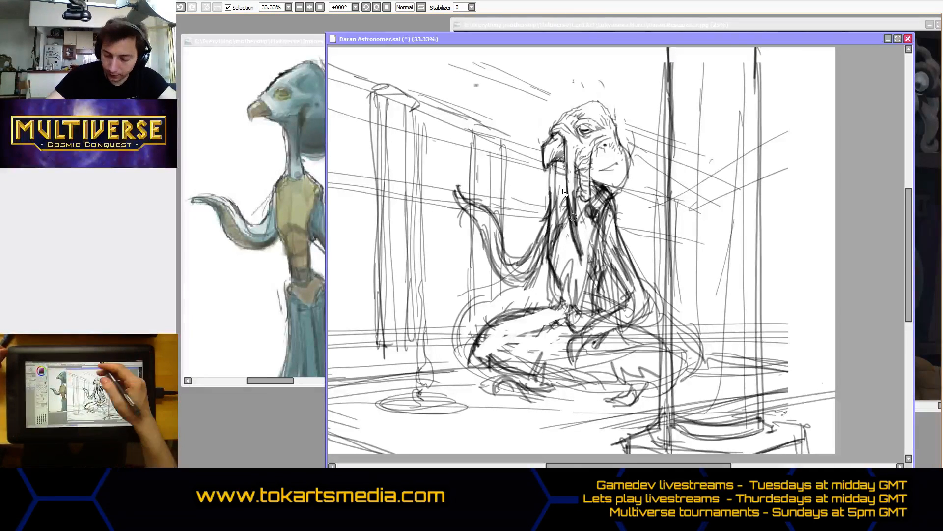
mouse_move(574, 226)
mouse_down()
mouse_move(571, 198)
mouse_move(574, 241)
mouse_up()
mouse_move(573, 196)
mouse_down()
mouse_move(578, 253)
mouse_move(549, 237)
mouse_move(531, 271)
mouse_move(545, 229)
mouse_up()
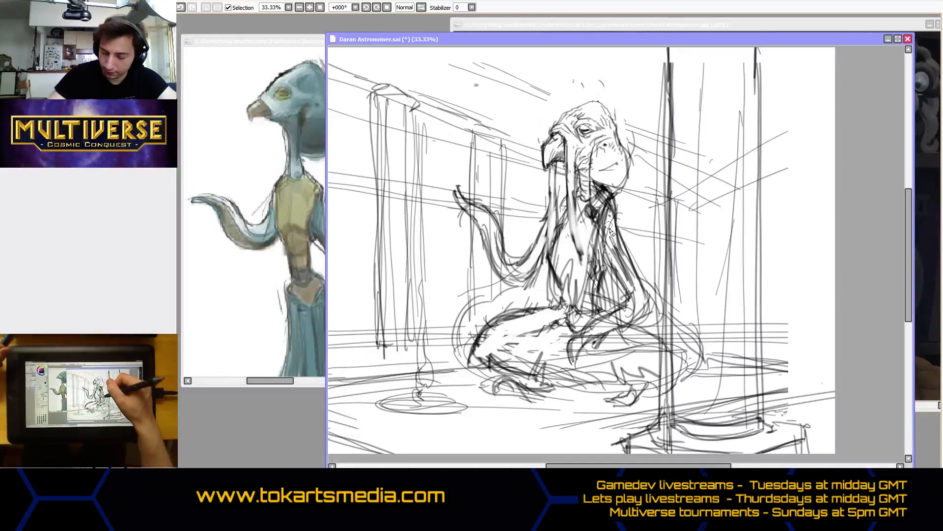
drag(609, 223, 616, 295)
mouse_move(610, 260)
mouse_down()
mouse_move(624, 297)
mouse_move(617, 300)
mouse_move(623, 276)
mouse_up()
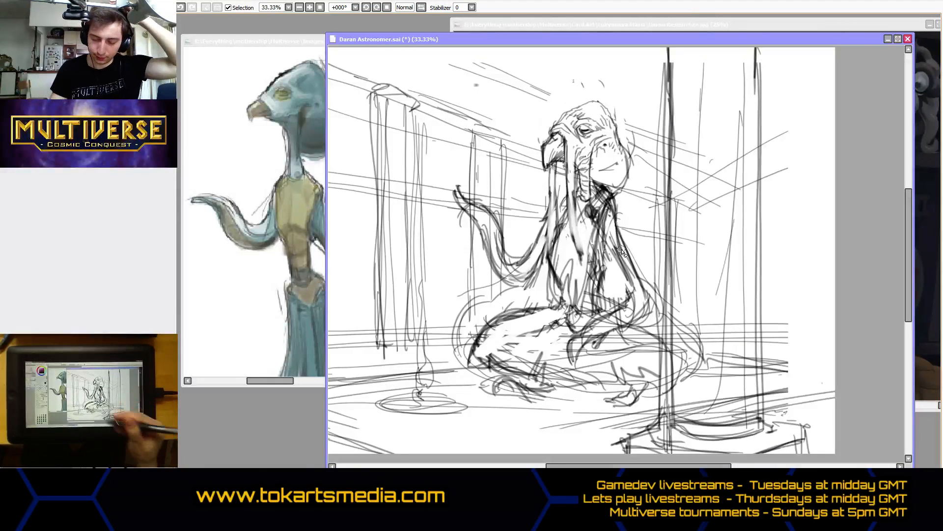
Darken the near foot and rough in a ragged garment hem running beneath both legs.
mouse_move(551, 346)
mouse_down()
mouse_move(589, 328)
mouse_move(557, 346)
mouse_move(580, 325)
mouse_move(661, 371)
mouse_up()
mouse_move(609, 385)
mouse_down()
mouse_move(639, 400)
mouse_move(604, 399)
mouse_move(639, 405)
mouse_up()
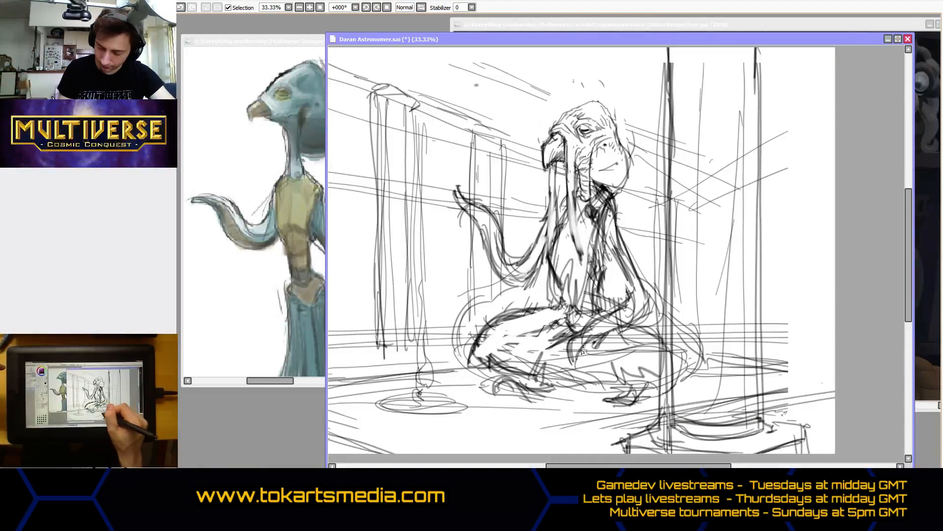
mouse_move(474, 346)
mouse_down()
mouse_move(459, 377)
mouse_move(458, 370)
mouse_move(524, 399)
mouse_move(661, 403)
mouse_up()
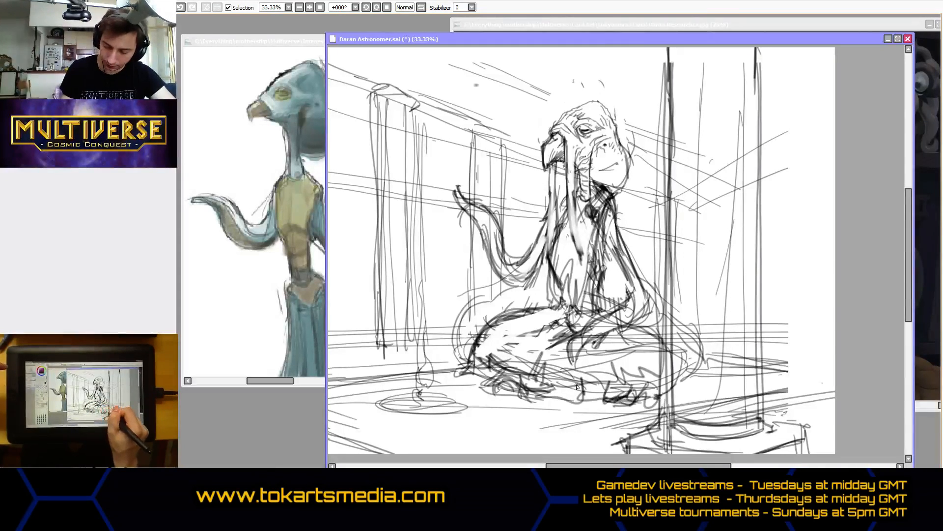
mouse_move(593, 373)
mouse_down()
mouse_move(639, 378)
mouse_move(570, 393)
mouse_move(641, 371)
mouse_move(589, 386)
mouse_move(555, 374)
mouse_move(585, 372)
mouse_up()
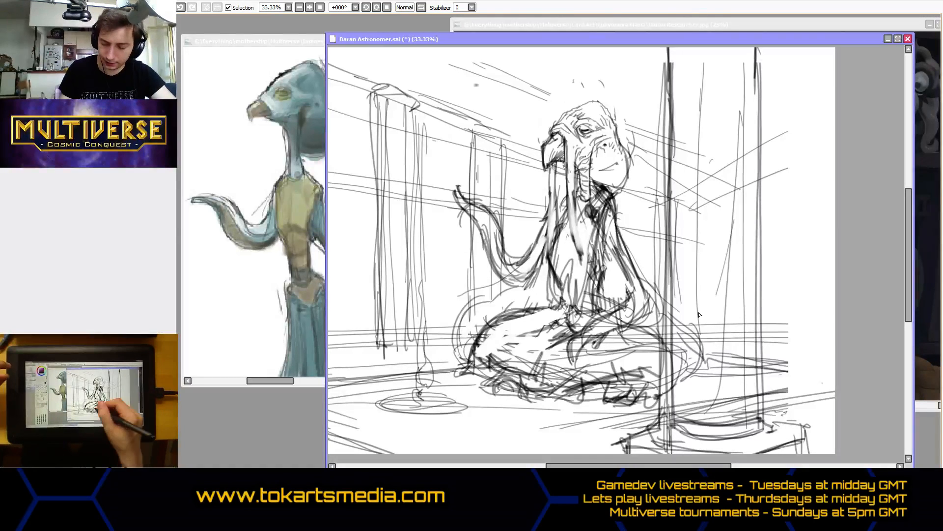
Reshape the leg covering into angular draped cloth with a squared far corner and a pointed front hem, erasing the lines inside.
mouse_move(484, 340)
mouse_down()
mouse_move(455, 384)
mouse_move(521, 397)
mouse_move(575, 424)
mouse_move(615, 400)
mouse_up()
drag(620, 366, 605, 397)
mouse_move(626, 364)
mouse_down()
mouse_move(602, 413)
mouse_move(583, 388)
mouse_move(597, 373)
mouse_move(565, 388)
mouse_move(573, 395)
mouse_move(528, 366)
mouse_move(508, 378)
mouse_move(488, 379)
mouse_move(497, 359)
mouse_move(465, 366)
mouse_move(474, 354)
mouse_move(517, 363)
mouse_move(534, 339)
mouse_up()
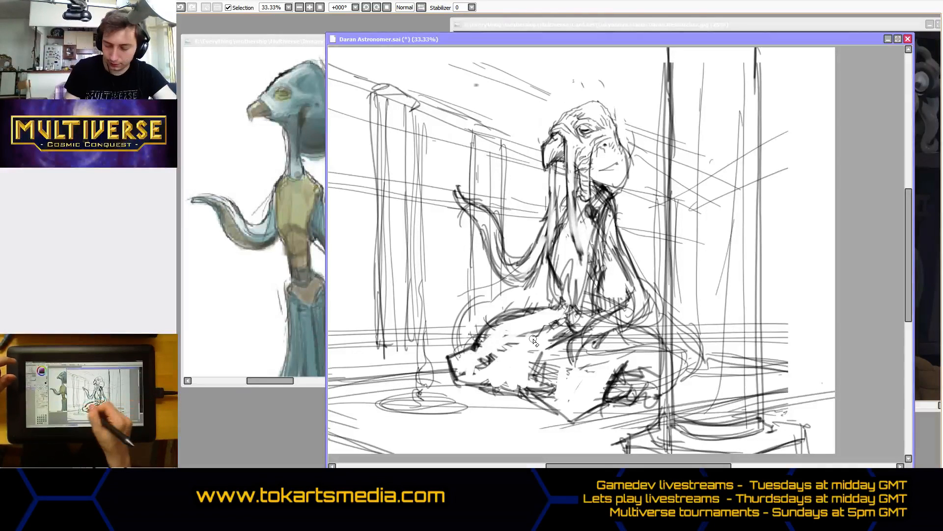
mouse_move(473, 373)
mouse_down()
mouse_move(465, 368)
mouse_move(554, 366)
mouse_move(551, 330)
mouse_up()
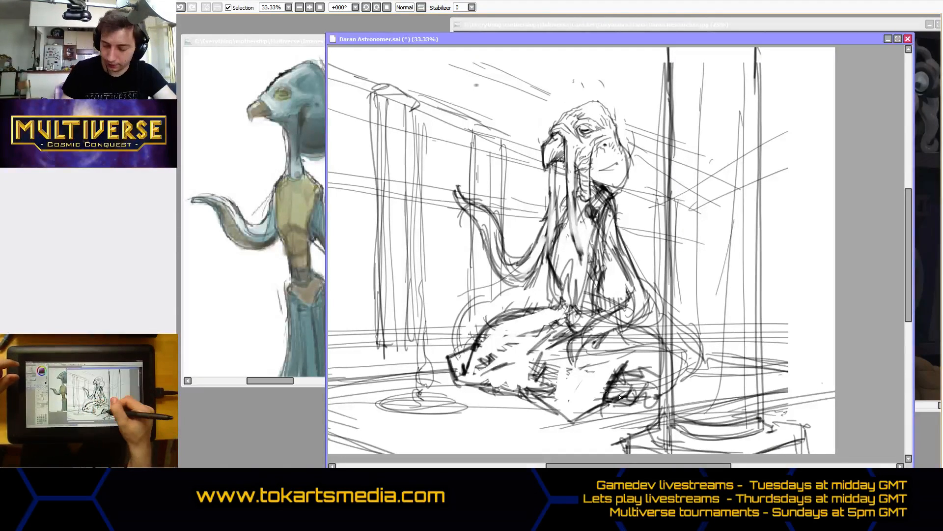
Hatch diagonal folds into the cloth beside the near foot and define its upper edge below the thigh.
drag(593, 383, 579, 409)
drag(605, 364, 590, 386)
drag(596, 377, 578, 410)
drag(602, 359, 591, 399)
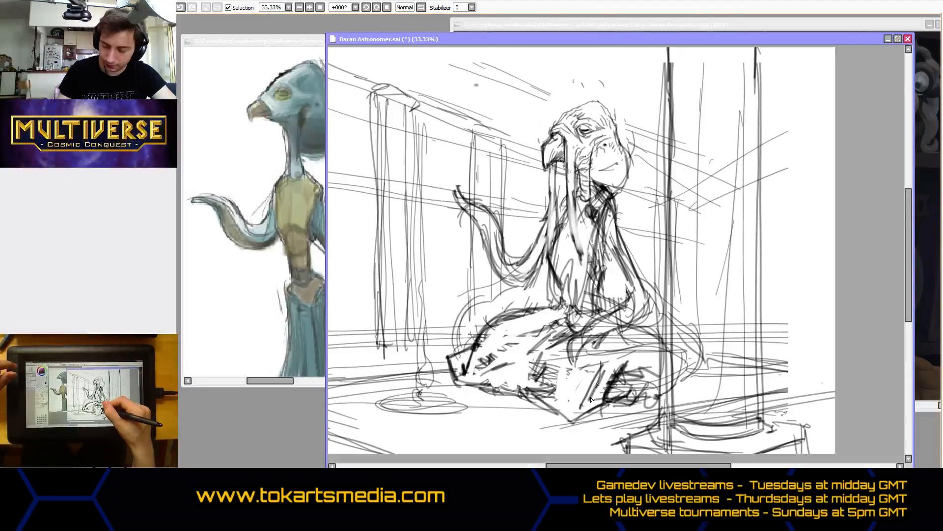
mouse_move(642, 364)
mouse_down()
mouse_move(633, 380)
mouse_move(659, 367)
mouse_up()
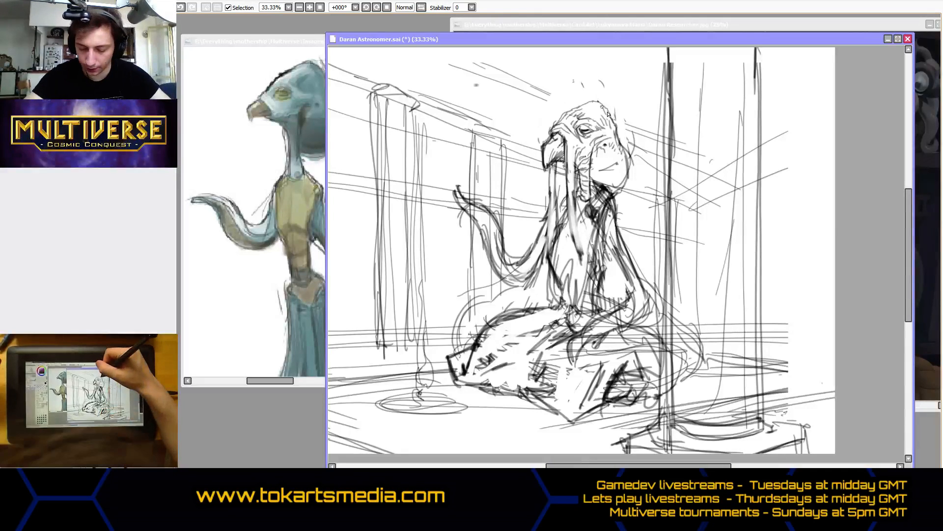
Thicken the contour from the crown around the back of the head to the nape and touch up the lines below the beak.
drag(593, 101, 605, 108)
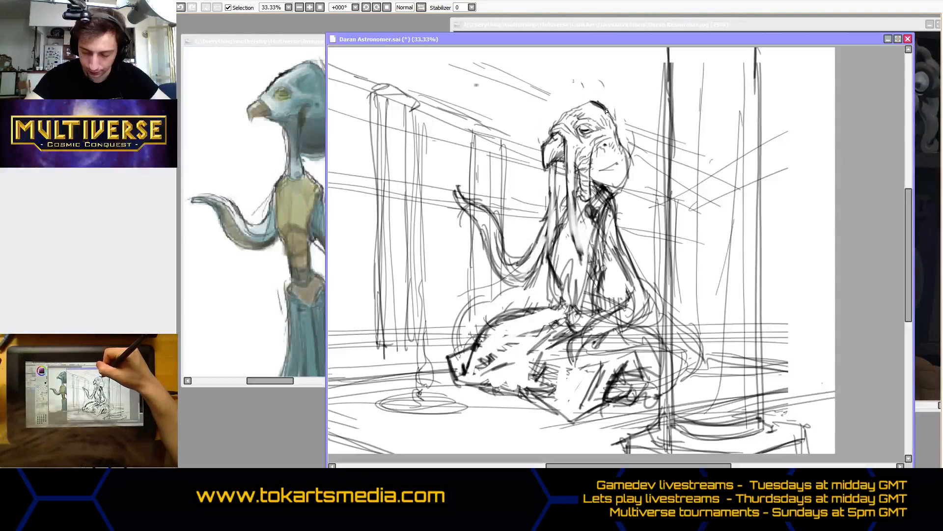
mouse_move(603, 108)
mouse_down()
mouse_move(633, 173)
mouse_move(619, 203)
mouse_up()
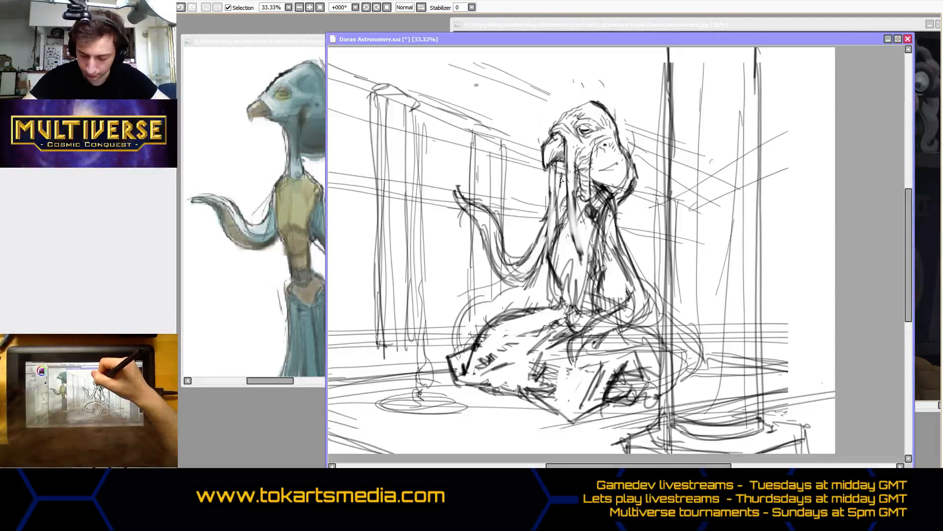
drag(561, 180, 565, 166)
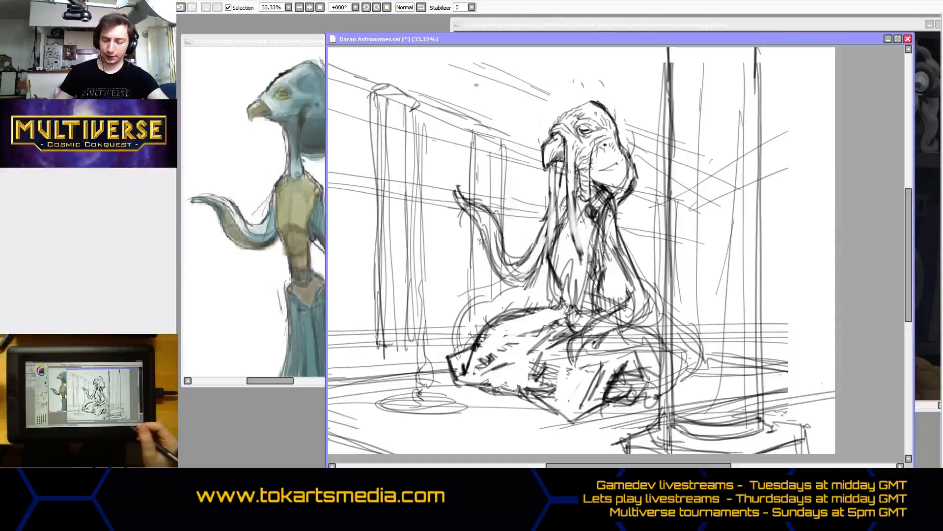
Maximize the Daran Astronomer canvas with the whole scene in view.
scroll(616, 250, left, 3)
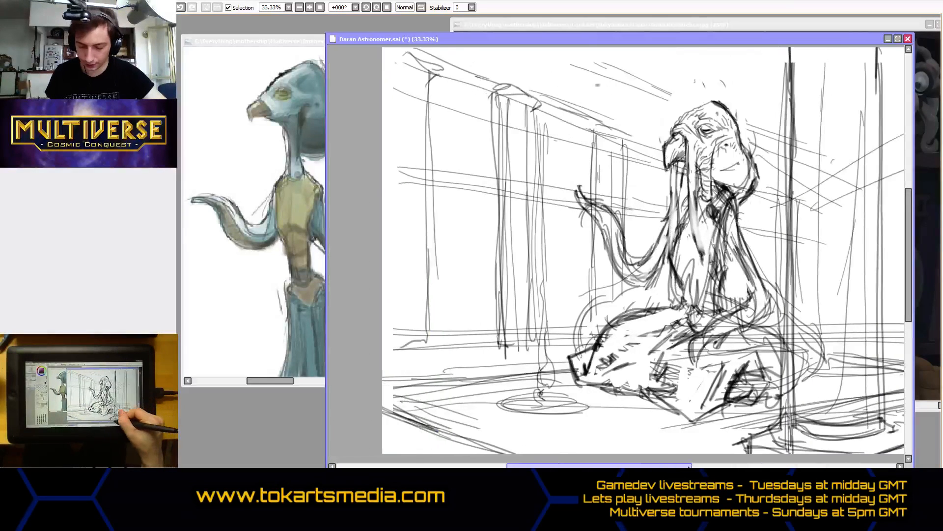
scroll(616, 250, left, 3)
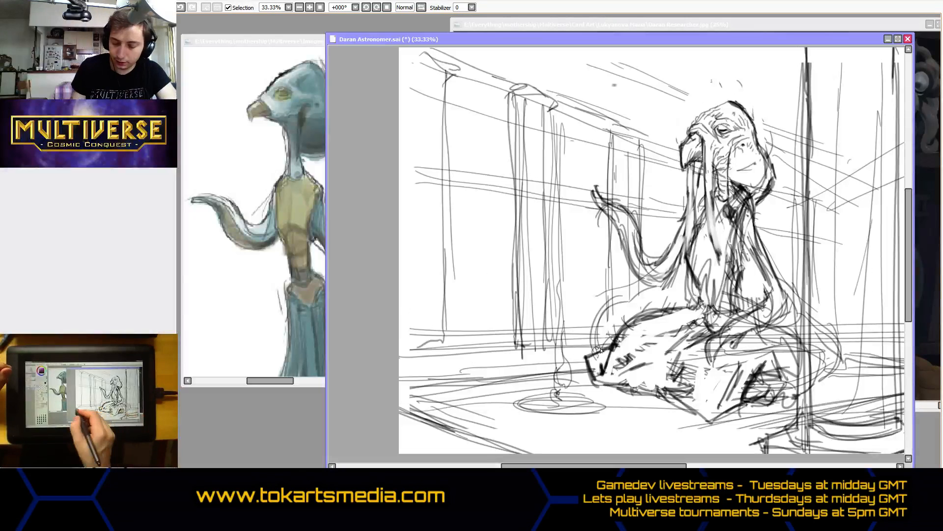
click(898, 39)
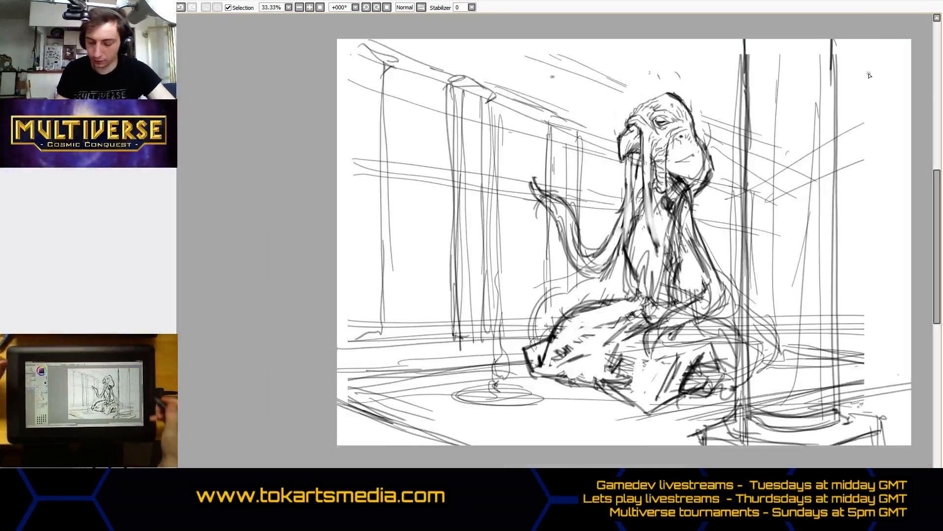
Draw the near floor edge below the seated figure and extend the rear floor lines across to the scene's far edge.
drag(691, 427, 590, 445)
drag(723, 420, 583, 445)
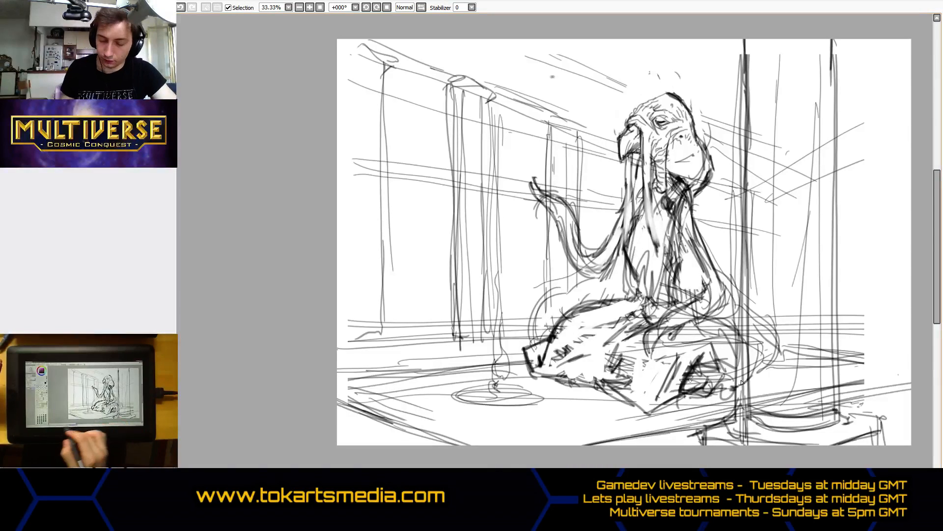
drag(361, 353, 489, 340)
drag(337, 362, 545, 343)
drag(337, 347, 514, 337)
drag(330, 342, 553, 328)
drag(337, 358, 528, 343)
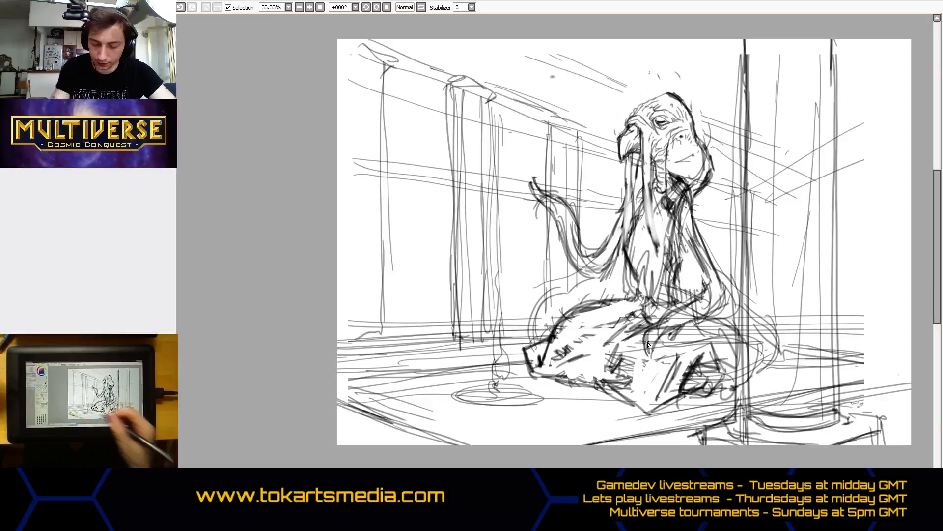
Define the middle column with a darker shaft, a flared fluted capital and a band above its base.
drag(457, 82, 446, 346)
drag(455, 71, 458, 207)
drag(452, 115, 460, 325)
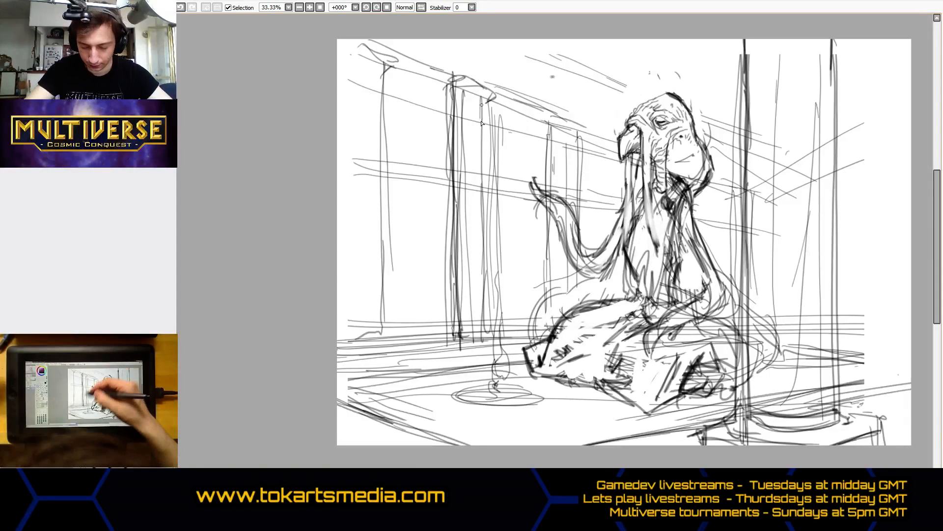
mouse_move(482, 91)
mouse_down()
mouse_move(476, 255)
mouse_move(484, 313)
mouse_move(482, 266)
mouse_move(481, 331)
mouse_move(474, 306)
mouse_move(474, 339)
mouse_move(459, 339)
mouse_move(494, 342)
mouse_up()
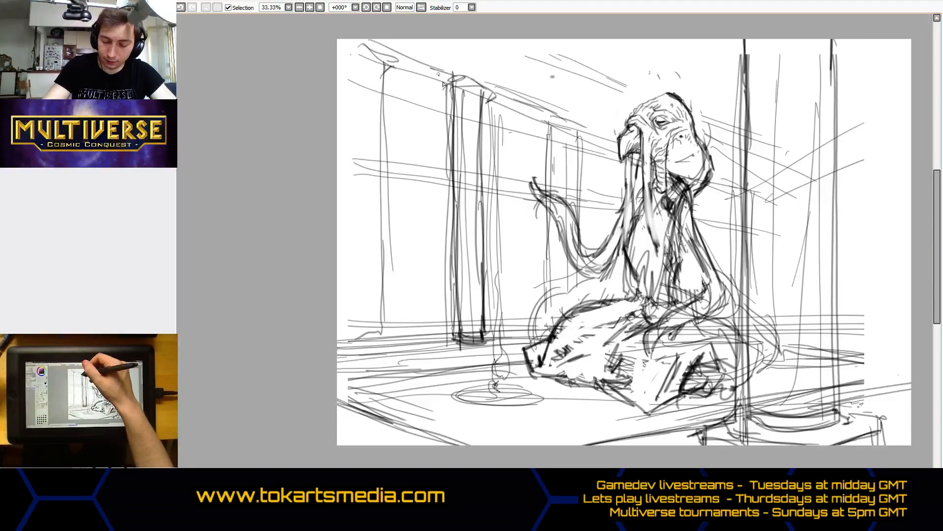
mouse_move(438, 73)
mouse_down()
mouse_move(450, 128)
mouse_move(444, 84)
mouse_move(458, 136)
mouse_move(481, 129)
mouse_up()
mouse_move(494, 84)
mouse_down()
mouse_move(477, 150)
mouse_move(476, 115)
mouse_move(467, 121)
mouse_up()
drag(465, 73, 462, 133)
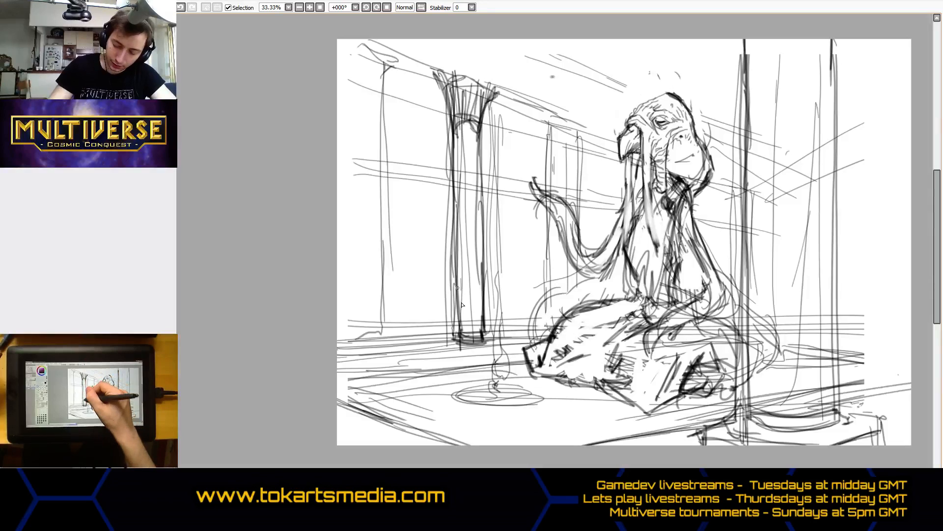
mouse_move(457, 294)
mouse_down()
mouse_move(486, 292)
mouse_move(479, 308)
mouse_up()
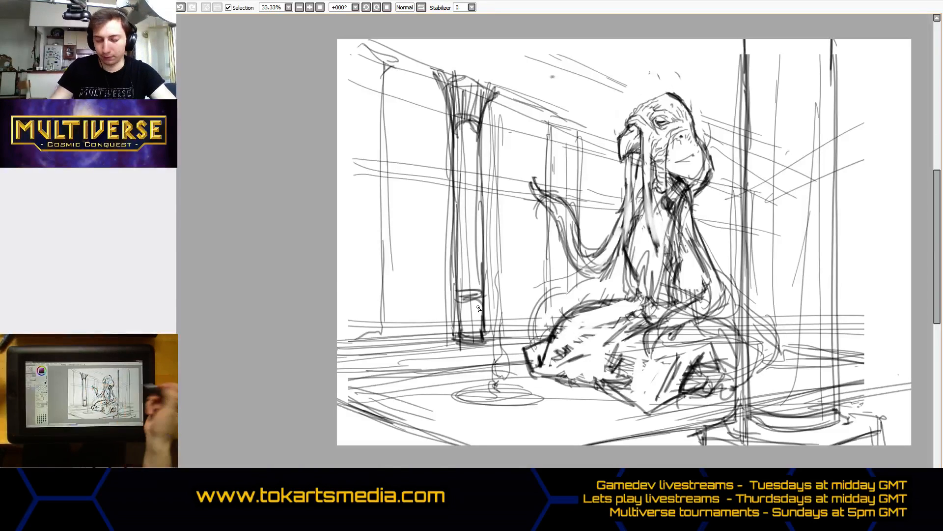
Start the outermost column's flared capital and darken the floor line beneath the middle column.
drag(398, 58, 376, 118)
drag(345, 98, 375, 91)
drag(350, 102, 381, 105)
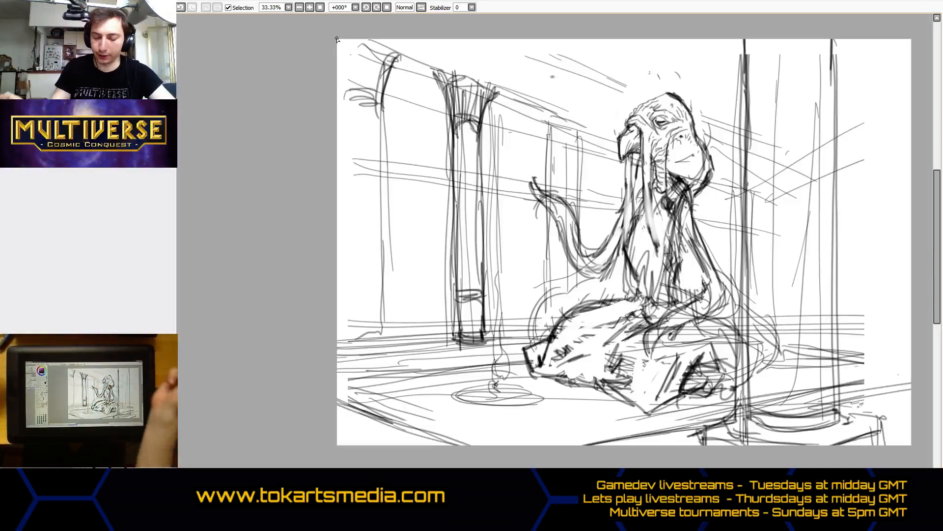
drag(450, 125, 458, 338)
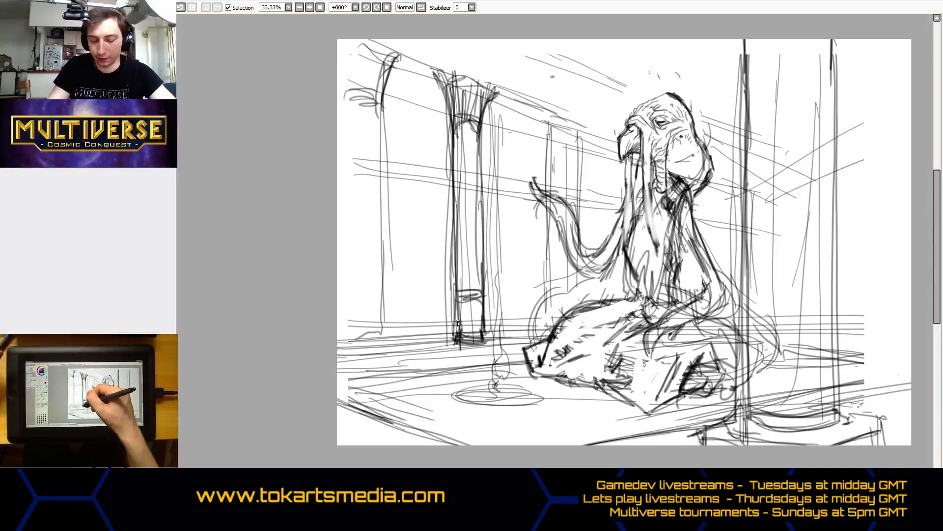
mouse_move(386, 354)
mouse_down()
mouse_move(452, 355)
mouse_move(375, 353)
mouse_move(484, 347)
mouse_move(400, 349)
mouse_move(442, 344)
mouse_up()
drag(384, 156, 385, 166)
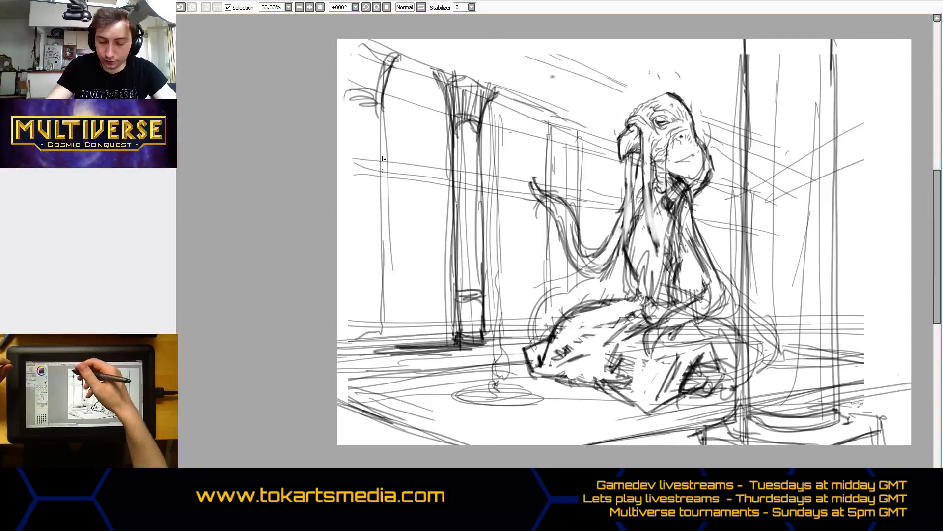
Complete the outermost column with both shaft edges, a banded base and a fluted capital reaching the canvas edge.
drag(385, 86, 387, 341)
mouse_move(353, 86)
mouse_down()
mouse_move(359, 248)
mouse_move(347, 300)
mouse_move(355, 235)
mouse_move(358, 331)
mouse_up()
drag(361, 231, 359, 339)
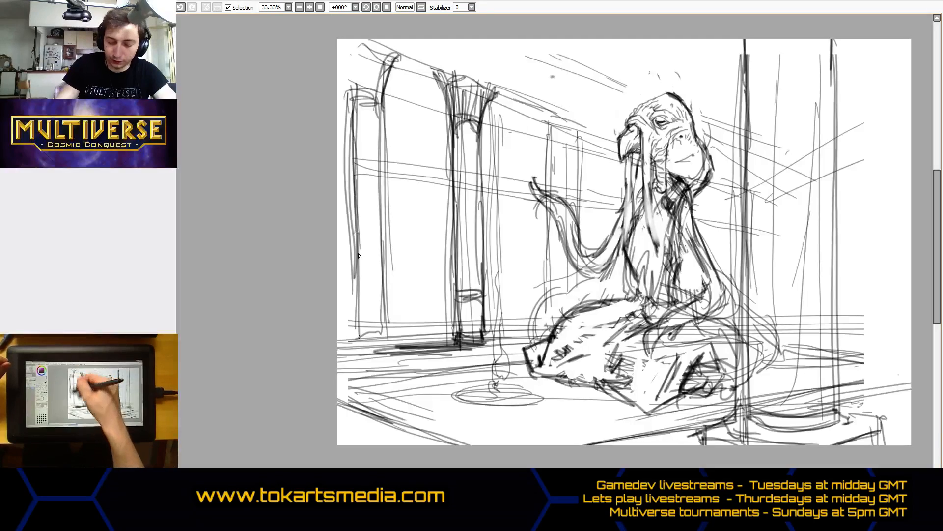
drag(358, 93, 347, 39)
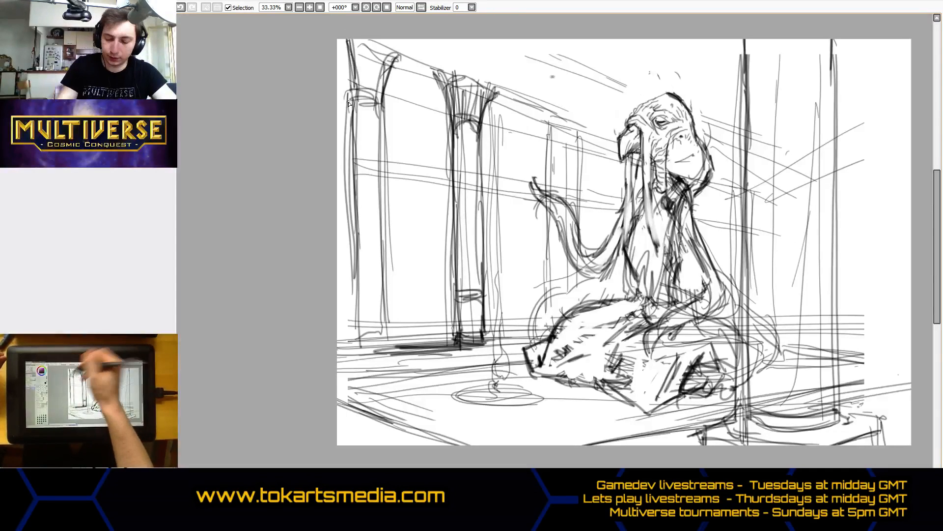
drag(364, 352, 369, 324)
mouse_move(358, 313)
mouse_down()
mouse_move(399, 311)
mouse_move(389, 304)
mouse_up()
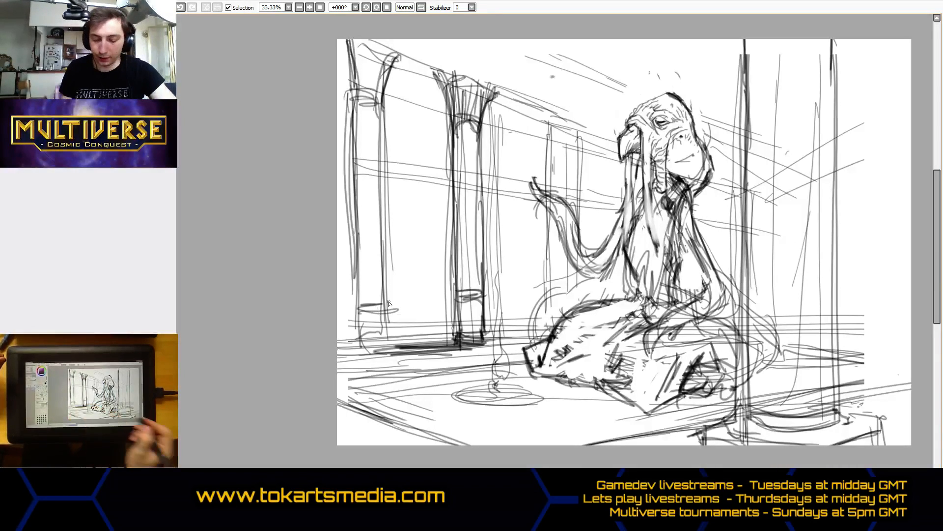
drag(356, 263, 353, 350)
drag(354, 52, 390, 51)
drag(367, 88, 381, 52)
Strengthen the receding beam lines that connect the column capitals.
drag(362, 82, 455, 99)
drag(384, 67, 461, 93)
drag(478, 85, 567, 127)
drag(498, 105, 580, 135)
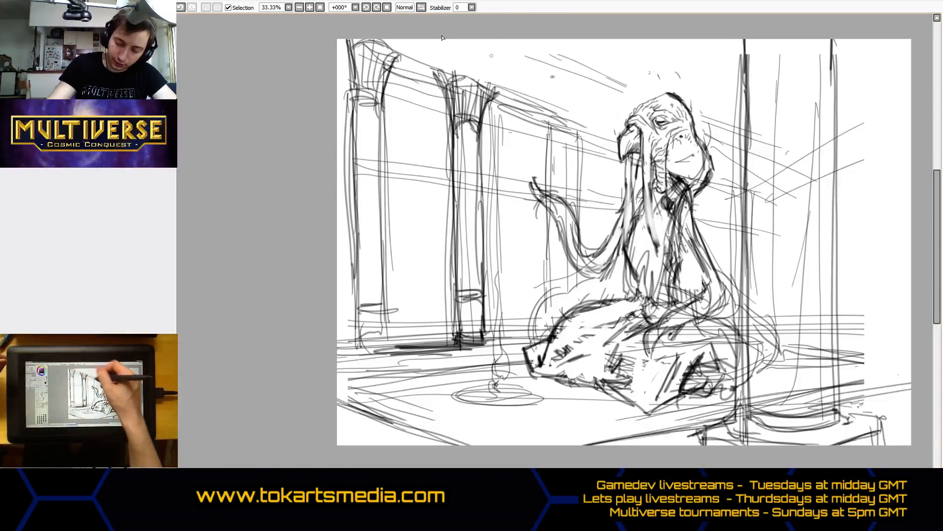
Sketch curved vault ribs rising from the middle and far column capitals towards the ceiling.
drag(470, 80, 505, 53)
drag(476, 93, 523, 55)
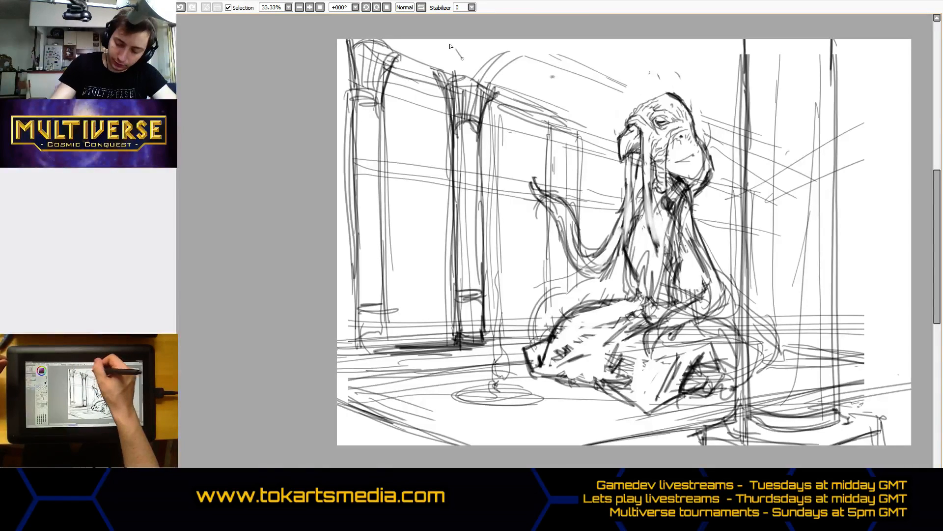
mouse_move(444, 46)
mouse_down()
mouse_move(472, 60)
mouse_move(466, 82)
mouse_up()
mouse_move(552, 74)
mouse_down()
mouse_move(565, 120)
mouse_move(572, 112)
mouse_up()
drag(579, 95, 581, 127)
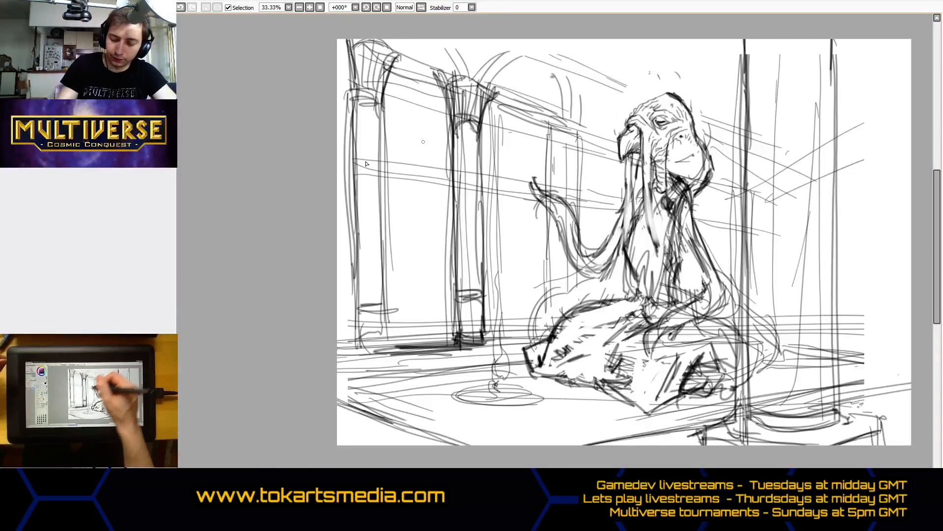
Draw pointed arches with drop ornaments at their peaks between the columns, continuing down into the far column's edge.
mouse_move(403, 80)
mouse_down()
mouse_move(390, 138)
mouse_move(415, 65)
mouse_up()
mouse_move(388, 137)
mouse_down()
mouse_move(413, 63)
mouse_move(385, 126)
mouse_move(443, 53)
mouse_move(426, 41)
mouse_move(415, 75)
mouse_up()
mouse_move(420, 45)
mouse_down()
mouse_move(423, 74)
mouse_move(394, 100)
mouse_move(414, 67)
mouse_move(415, 97)
mouse_move(425, 71)
mouse_up()
mouse_move(432, 103)
mouse_down()
mouse_move(420, 71)
mouse_move(447, 133)
mouse_up()
mouse_move(426, 75)
mouse_down()
mouse_move(444, 131)
mouse_move(441, 155)
mouse_move(496, 144)
mouse_move(486, 151)
mouse_move(498, 109)
mouse_up()
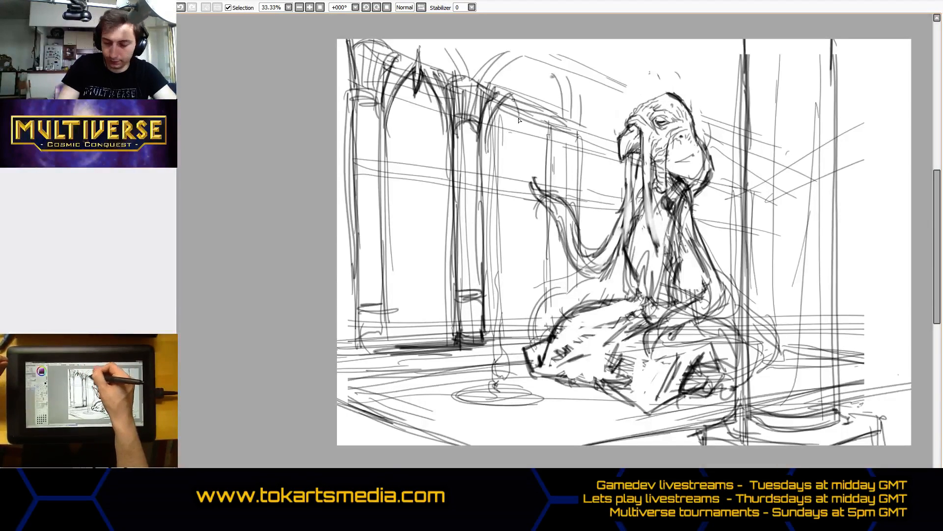
mouse_move(521, 79)
mouse_down()
mouse_move(514, 120)
mouse_move(543, 140)
mouse_move(541, 154)
mouse_up()
drag(535, 101, 542, 163)
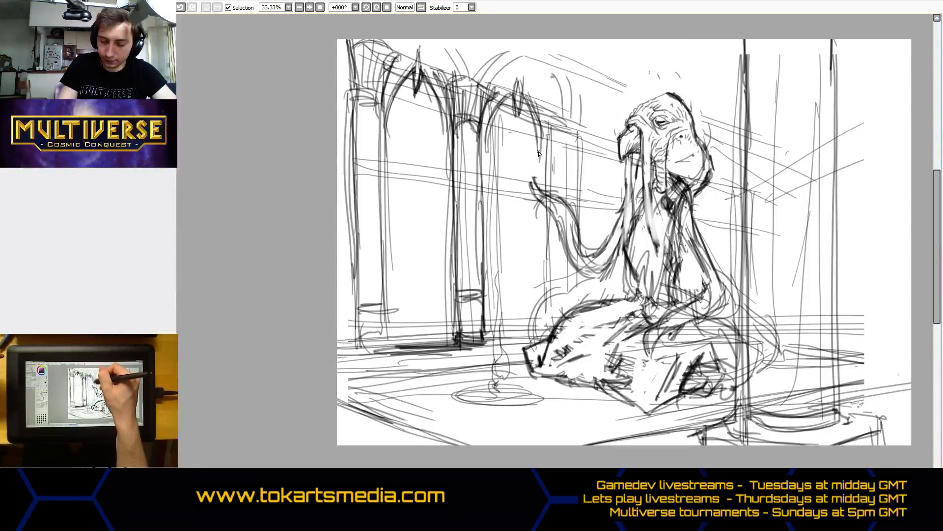
mouse_move(530, 60)
mouse_down()
mouse_move(551, 145)
mouse_move(551, 210)
mouse_up()
Add thin vertical and slanted background lines within the first arch opening and curved strokes beside the alien's beak.
drag(415, 98, 413, 279)
drag(426, 125, 423, 335)
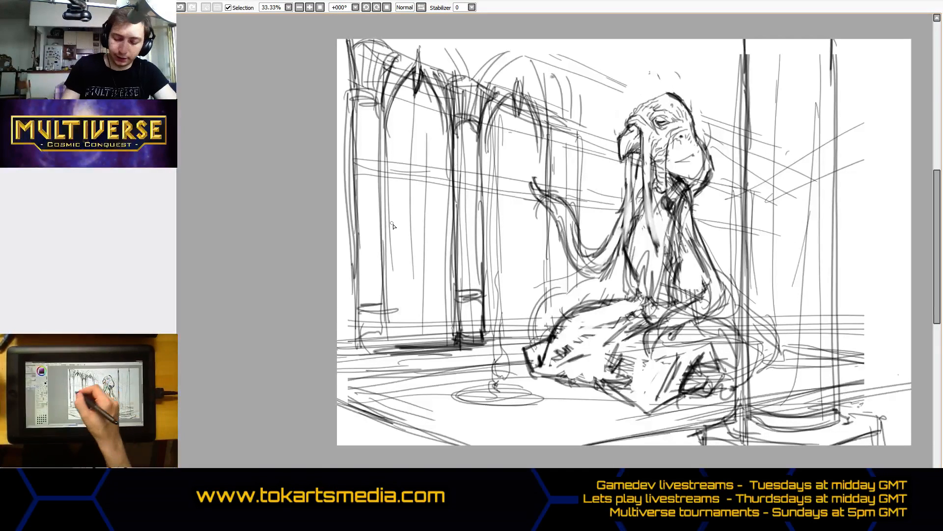
drag(392, 224, 447, 202)
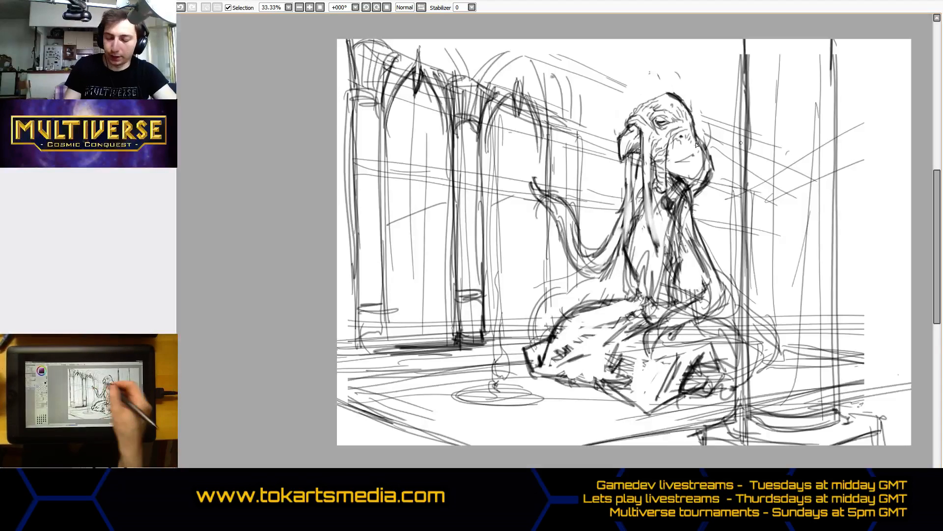
drag(603, 109, 581, 169)
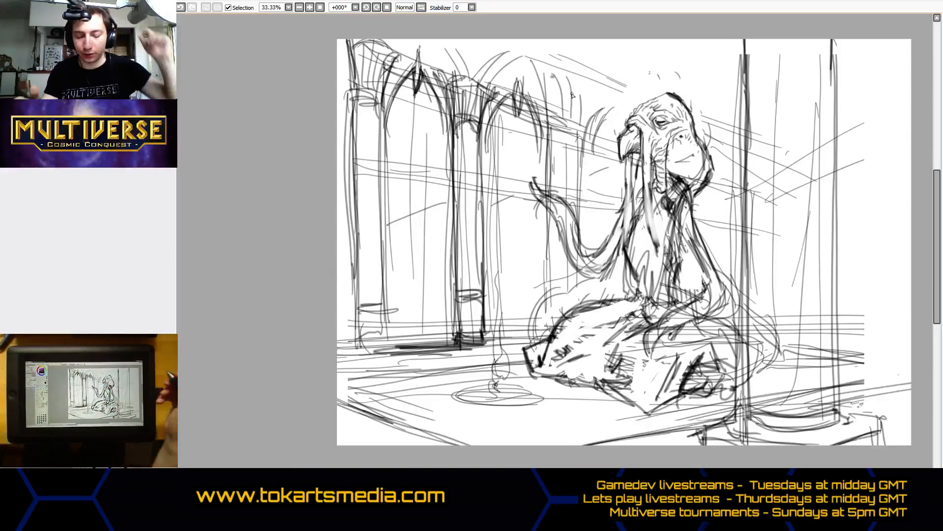
Widen and darken the bases of the outermost and middle columns with heavier vertical strokes.
drag(354, 244, 355, 352)
drag(379, 235, 381, 337)
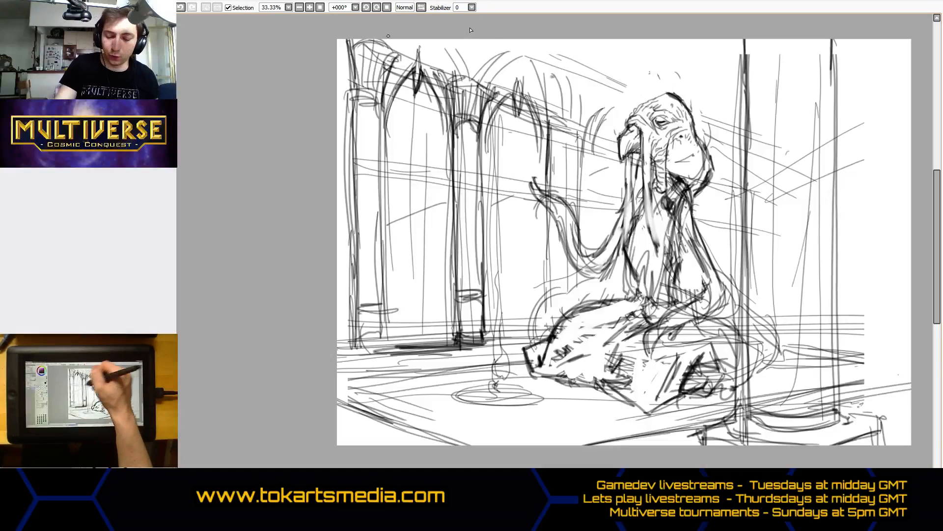
drag(454, 269, 452, 346)
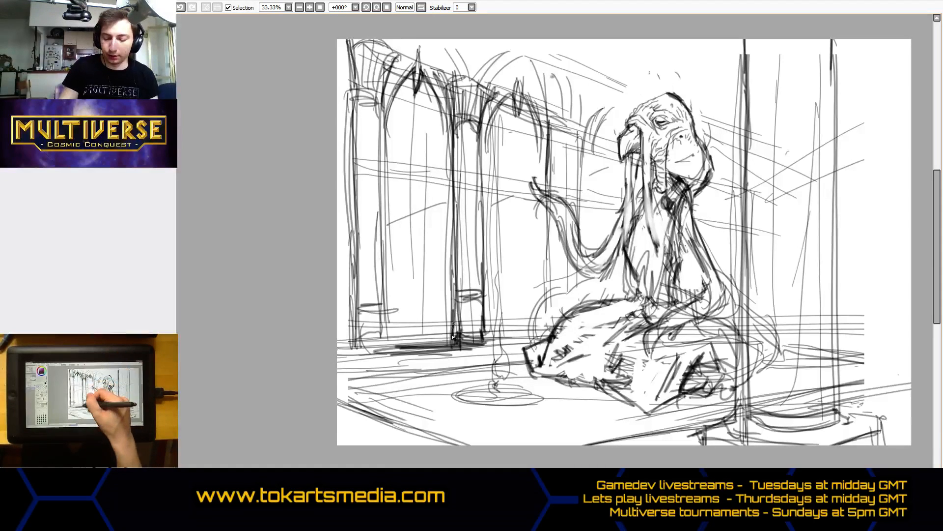
drag(454, 291, 449, 345)
drag(489, 291, 487, 347)
drag(491, 307, 489, 347)
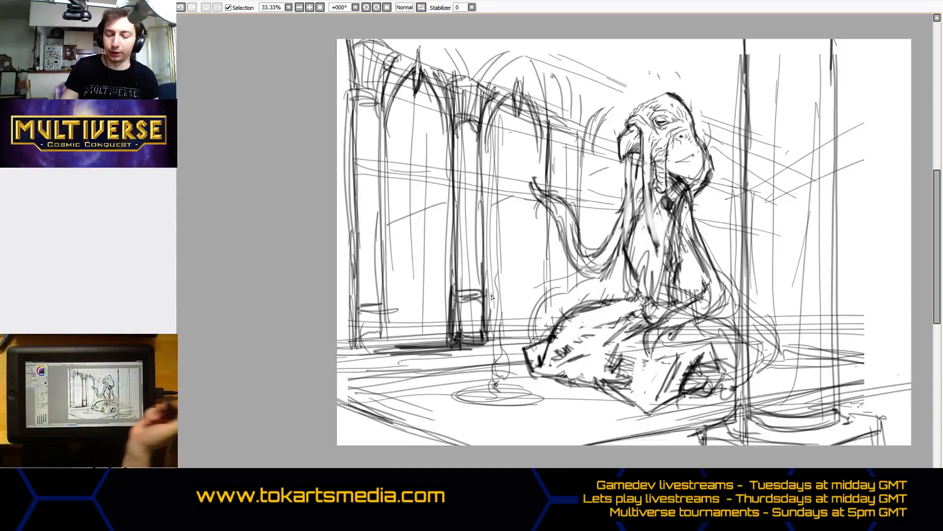
drag(390, 299, 391, 335)
mouse_move(386, 306)
mouse_down()
mouse_move(384, 338)
mouse_move(342, 353)
mouse_up()
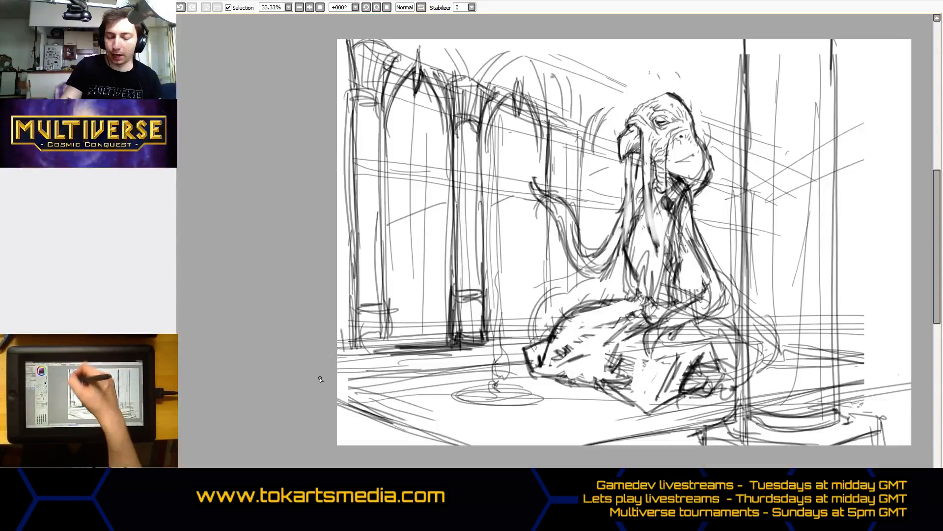
Add an edge line to the far column and sweep receding ceiling lines above the alien's head.
mouse_move(573, 134)
mouse_down()
mouse_move(565, 204)
mouse_move(570, 196)
mouse_up()
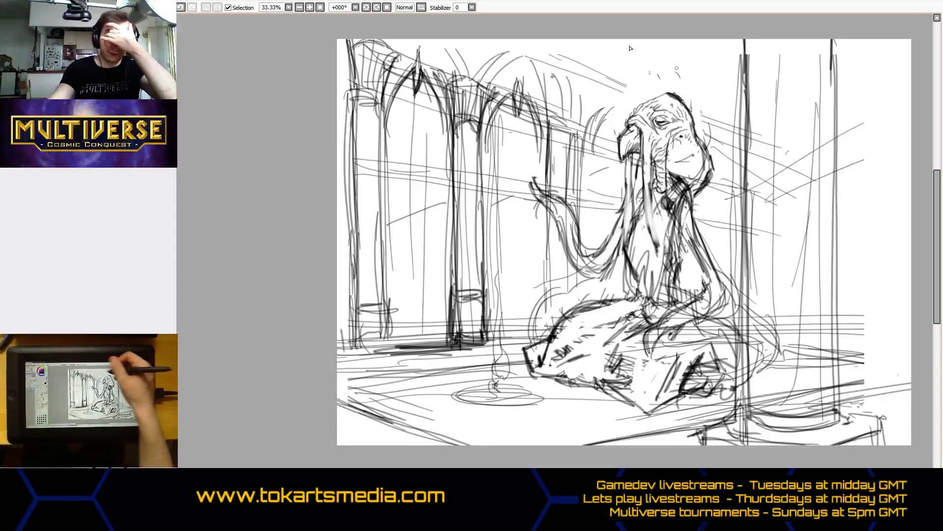
mouse_move(577, 41)
mouse_down()
mouse_move(734, 102)
mouse_move(641, 49)
mouse_up()
mouse_move(637, 46)
mouse_down()
mouse_move(731, 84)
mouse_move(728, 68)
mouse_up()
drag(729, 68, 760, 81)
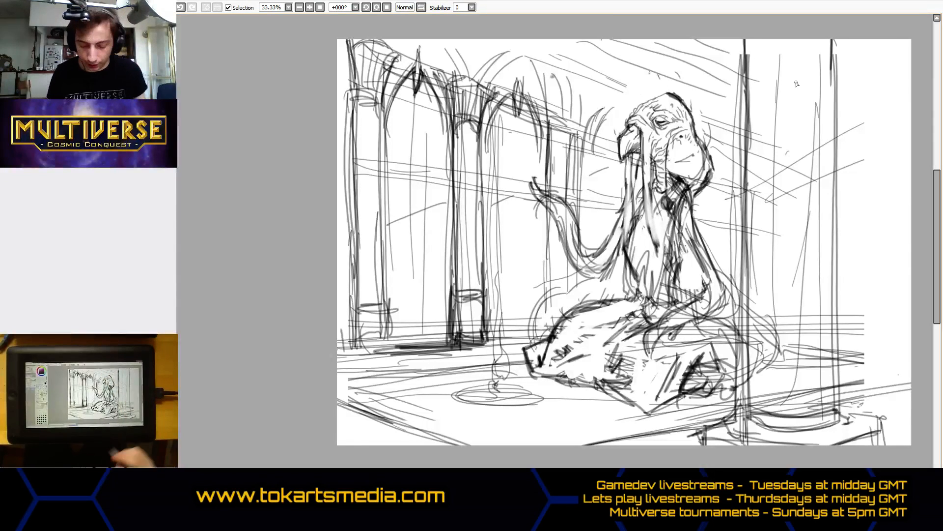
Redraw the near floor edge beneath the figure and give the floor dish a thick lower rim.
drag(494, 445, 734, 410)
mouse_move(462, 410)
mouse_down()
mouse_move(450, 399)
mouse_move(487, 414)
mouse_move(540, 400)
mouse_up()
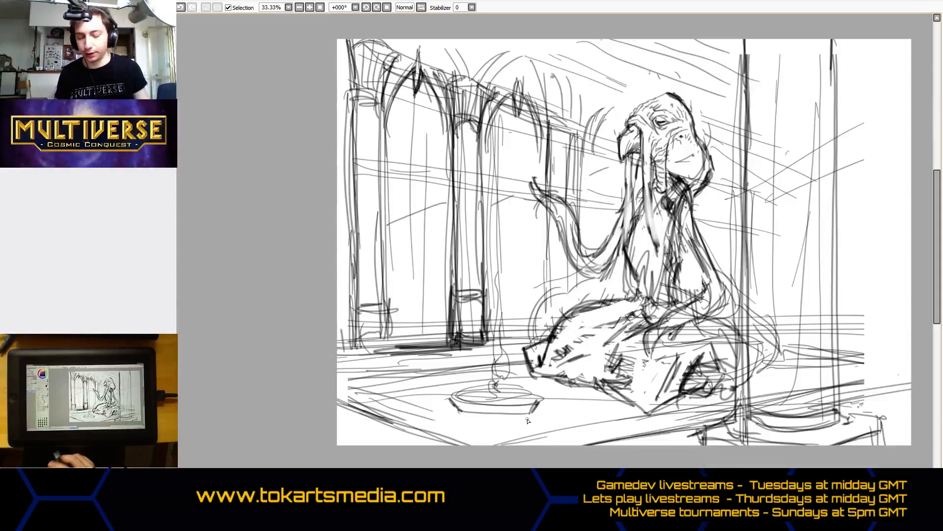
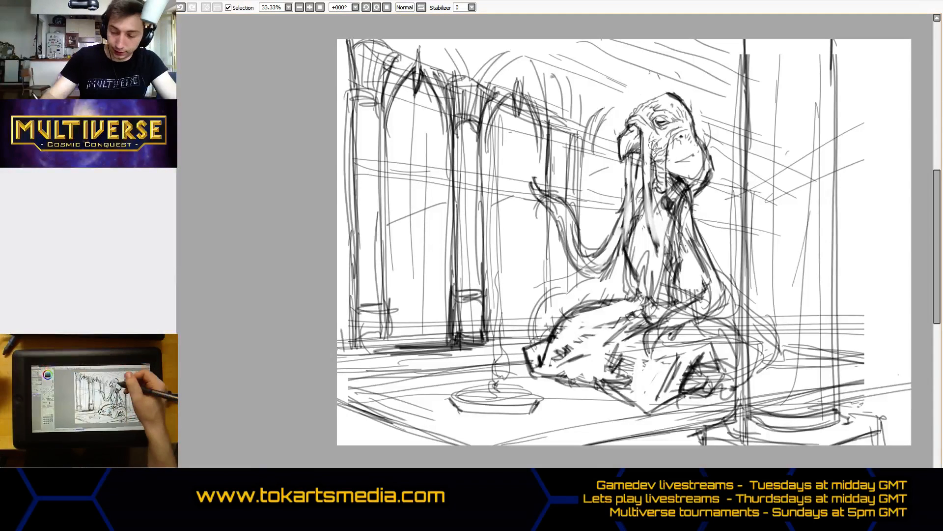
Colour the alien's head, hanging face tentacles and both tentacle arms a flat blue-grey, leaving the beak white.
mouse_move(649, 128)
mouse_down()
mouse_move(646, 160)
mouse_move(651, 115)
mouse_move(641, 115)
mouse_move(654, 106)
mouse_move(666, 142)
mouse_move(681, 113)
mouse_move(691, 147)
mouse_move(673, 101)
mouse_move(692, 138)
mouse_move(659, 216)
mouse_move(681, 157)
mouse_move(696, 187)
mouse_move(702, 169)
mouse_move(651, 214)
mouse_move(655, 241)
mouse_move(634, 215)
mouse_up()
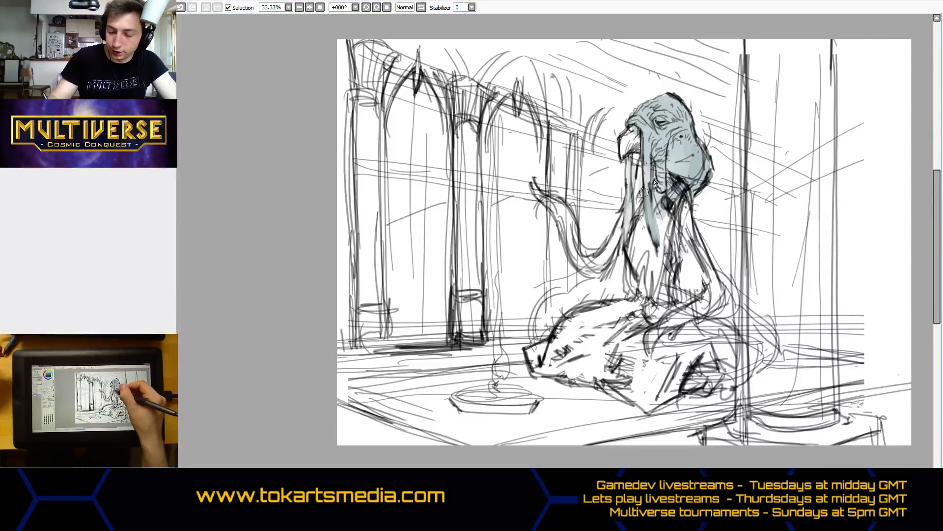
mouse_move(624, 219)
mouse_down()
mouse_move(616, 258)
mouse_move(594, 271)
mouse_move(549, 203)
mouse_move(578, 259)
mouse_up()
mouse_move(588, 261)
mouse_down()
mouse_move(553, 199)
mouse_move(569, 247)
mouse_up()
drag(690, 280, 670, 324)
drag(708, 295, 654, 338)
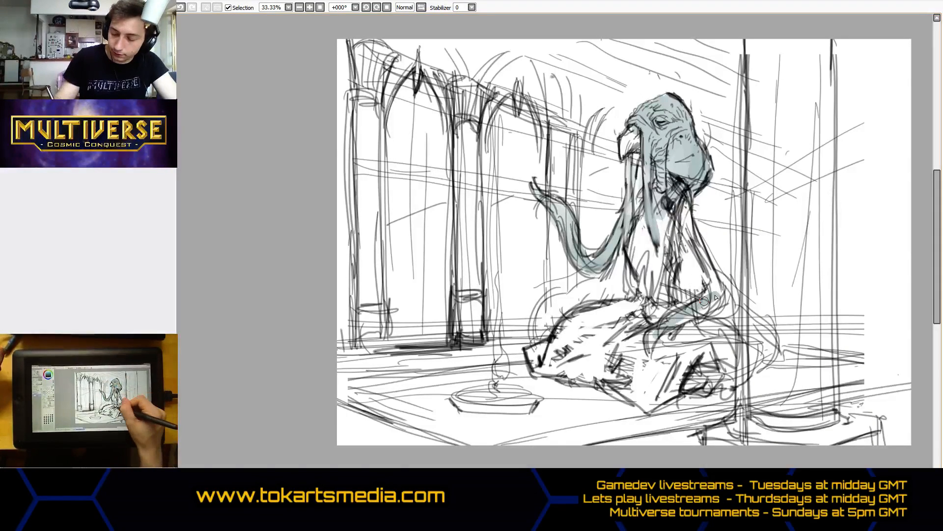
mouse_move(690, 309)
mouse_down()
mouse_move(715, 299)
mouse_move(707, 270)
mouse_up()
mouse_move(680, 183)
mouse_down()
mouse_move(687, 224)
mouse_move(684, 208)
mouse_move(706, 256)
mouse_up()
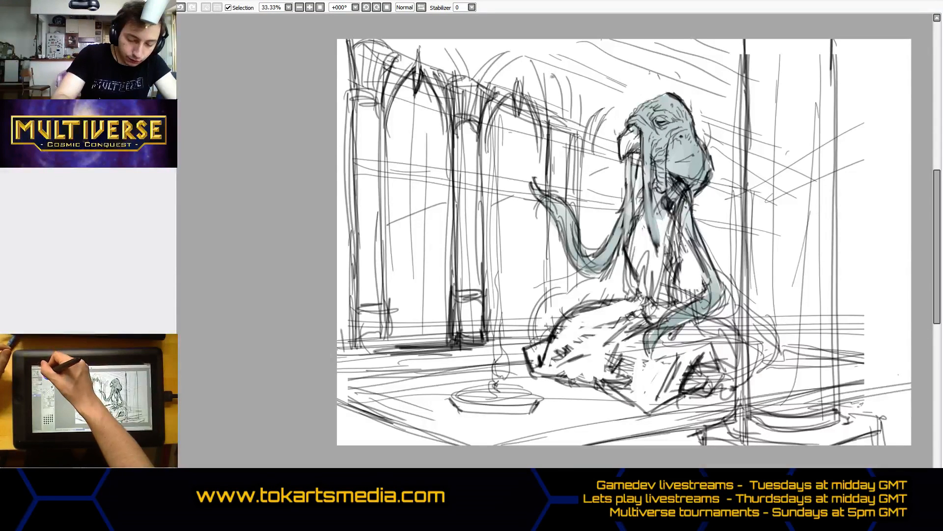
Colour the torso clothing and collar in grey-brown tones and fill the draped leg cloth with warm grey.
drag(645, 260, 637, 291)
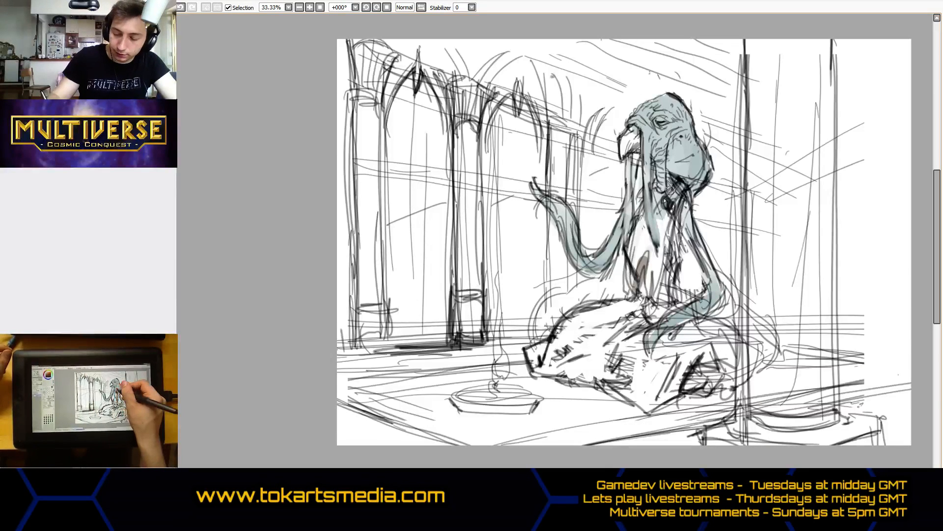
mouse_move(674, 203)
mouse_down()
mouse_move(656, 279)
mouse_move(669, 261)
mouse_move(670, 268)
mouse_move(678, 232)
mouse_move(664, 291)
mouse_move(664, 217)
mouse_move(646, 235)
mouse_move(637, 226)
mouse_move(642, 218)
mouse_move(651, 262)
mouse_move(673, 181)
mouse_up()
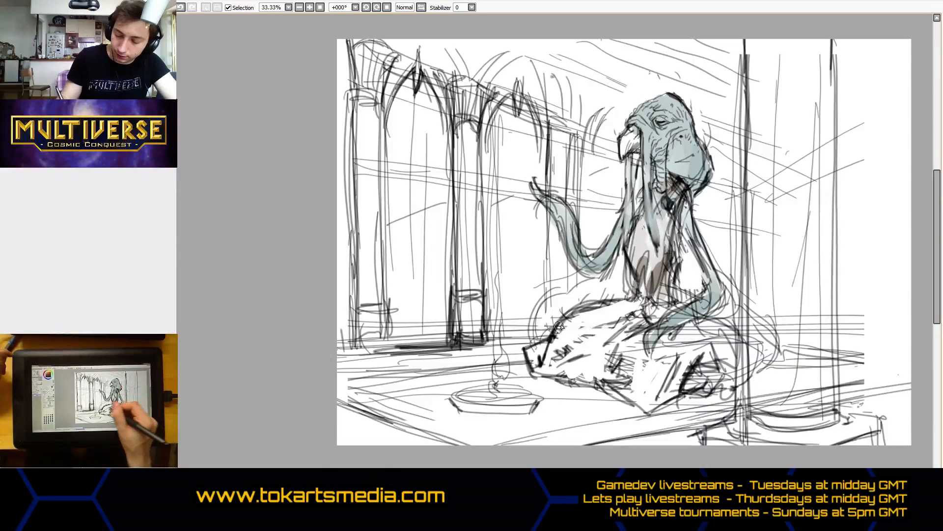
mouse_move(559, 325)
mouse_down()
mouse_move(633, 300)
mouse_move(621, 305)
mouse_move(626, 312)
mouse_move(651, 310)
mouse_move(588, 335)
mouse_move(595, 326)
mouse_move(563, 357)
mouse_move(589, 333)
mouse_move(578, 336)
mouse_move(588, 318)
mouse_move(575, 316)
mouse_move(533, 365)
mouse_move(532, 350)
mouse_move(587, 381)
mouse_move(562, 375)
mouse_move(623, 349)
mouse_move(635, 329)
mouse_move(569, 358)
mouse_move(594, 352)
mouse_move(596, 381)
mouse_move(672, 379)
mouse_move(680, 387)
mouse_move(669, 400)
mouse_move(677, 376)
mouse_move(668, 368)
mouse_move(694, 324)
mouse_move(683, 330)
mouse_move(674, 342)
mouse_move(686, 364)
mouse_move(731, 335)
mouse_up()
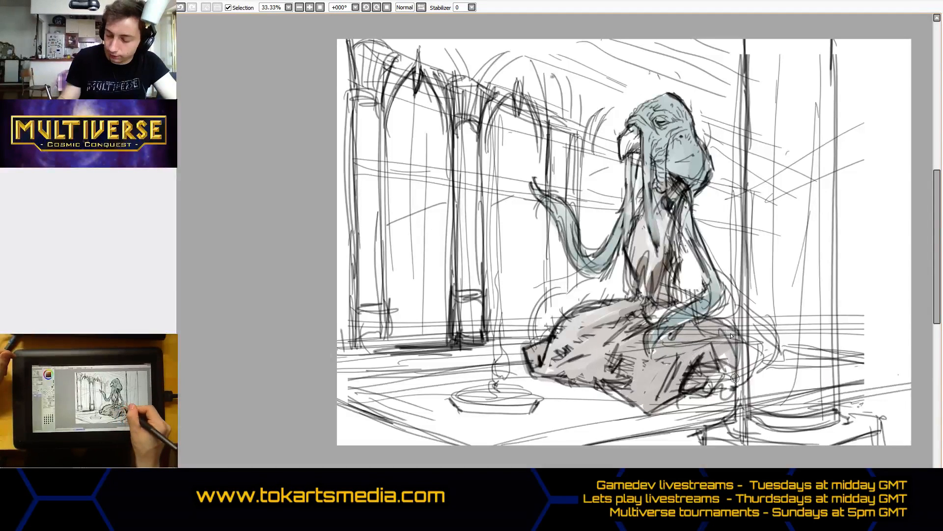
mouse_move(735, 377)
mouse_down()
mouse_move(715, 376)
mouse_move(724, 386)
mouse_up()
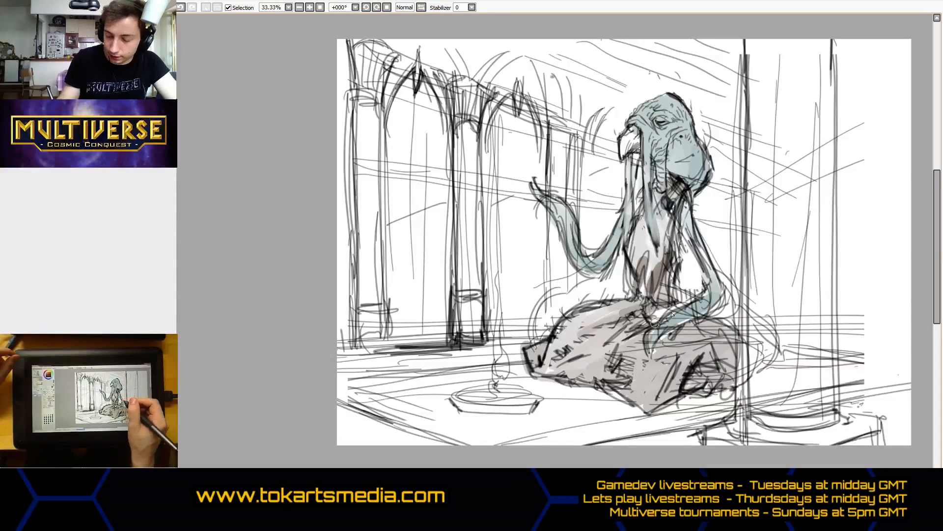
Shade the folds of the draped leg cloth with more warm grey, including around the resting tentacle hand.
drag(655, 323, 697, 298)
mouse_move(728, 325)
mouse_down()
mouse_move(718, 315)
mouse_move(732, 322)
mouse_move(734, 377)
mouse_move(694, 381)
mouse_move(707, 380)
mouse_up()
mouse_move(620, 359)
mouse_down()
mouse_move(601, 377)
mouse_move(602, 353)
mouse_move(551, 370)
mouse_move(609, 341)
mouse_move(566, 364)
mouse_move(604, 322)
mouse_up()
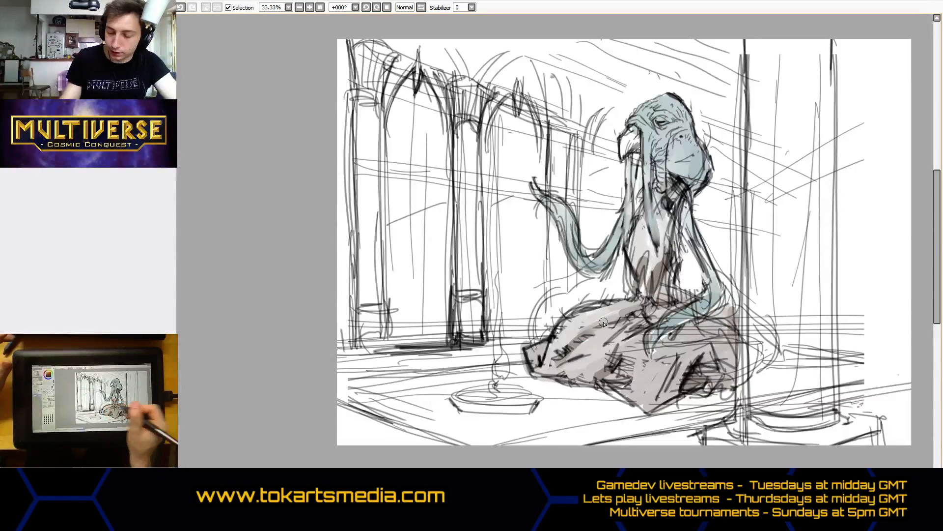
mouse_move(637, 397)
mouse_down()
mouse_move(660, 381)
mouse_move(637, 395)
mouse_up()
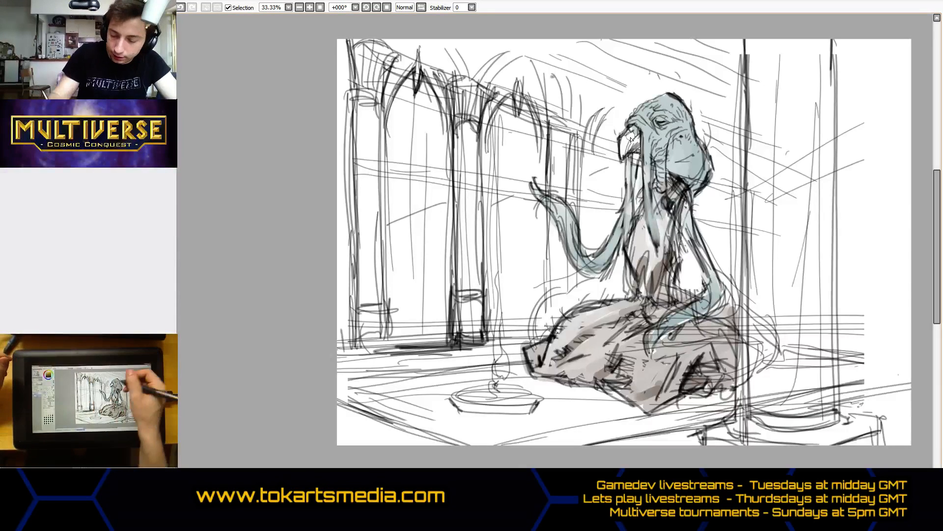
Colour the alien's beak tan with a darker underside and lightly tone the adjoining face and cheek.
mouse_move(631, 139)
mouse_down()
mouse_move(625, 146)
mouse_move(641, 129)
mouse_move(626, 153)
mouse_up()
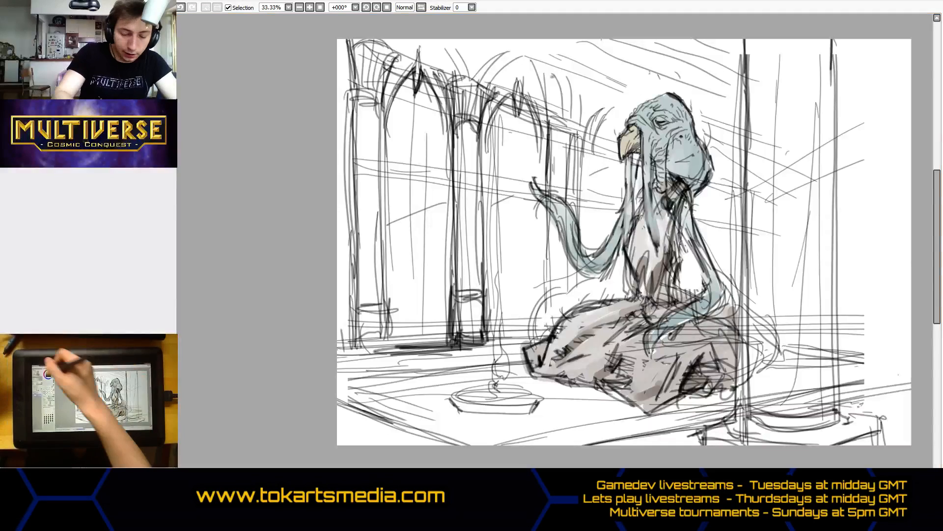
mouse_move(636, 142)
mouse_down()
mouse_move(638, 134)
mouse_move(632, 141)
mouse_move(645, 178)
mouse_up()
mouse_move(666, 145)
mouse_down()
mouse_move(663, 173)
mouse_move(681, 140)
mouse_up()
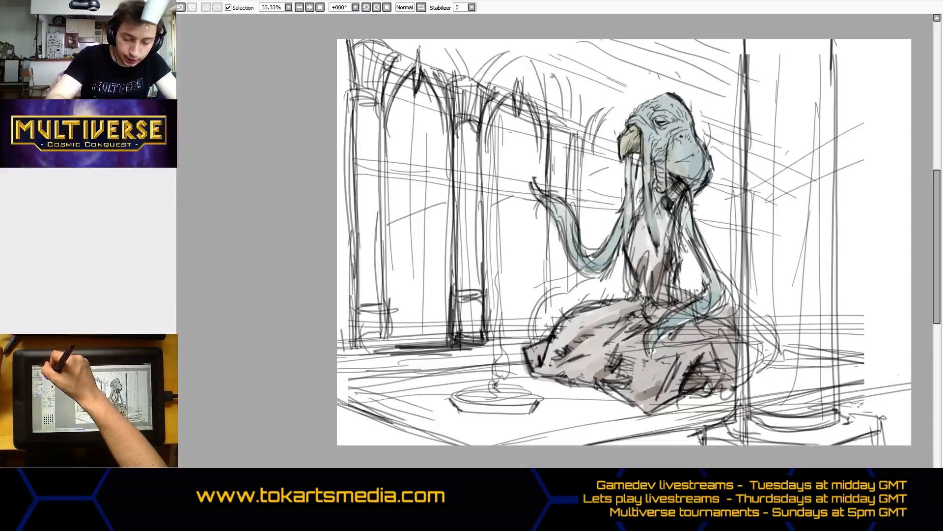
Shade the back of the alien's head, the face tentacles and the undersides of both tentacle arms with deeper blue.
mouse_move(666, 138)
mouse_down()
mouse_move(673, 171)
mouse_move(675, 136)
mouse_move(680, 169)
mouse_move(684, 178)
mouse_move(695, 171)
mouse_move(694, 181)
mouse_move(703, 153)
mouse_move(683, 169)
mouse_move(699, 145)
mouse_move(680, 168)
mouse_move(692, 137)
mouse_up()
mouse_move(652, 165)
mouse_down()
mouse_move(660, 186)
mouse_move(654, 179)
mouse_up()
drag(647, 142, 627, 223)
mouse_move(558, 222)
mouse_down()
mouse_move(605, 269)
mouse_move(618, 263)
mouse_up()
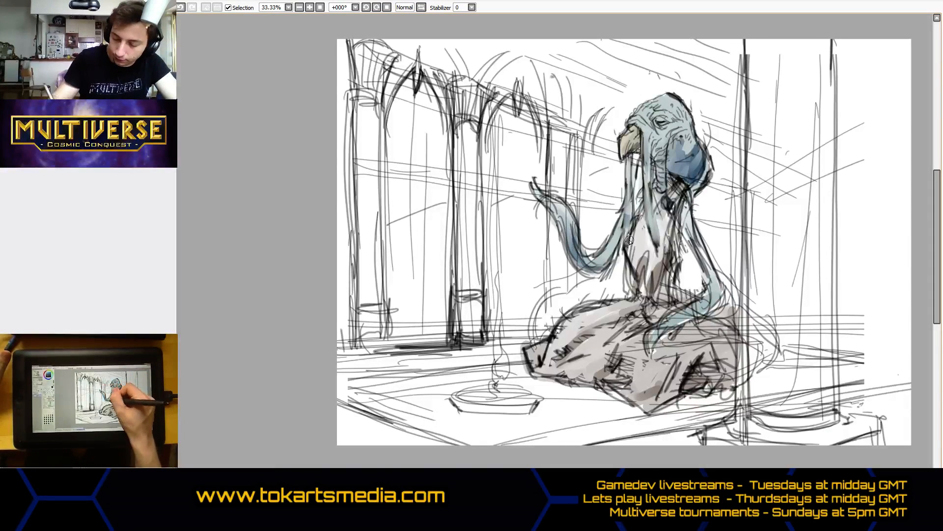
mouse_move(689, 319)
mouse_down()
mouse_move(711, 273)
mouse_move(693, 241)
mouse_move(716, 276)
mouse_up()
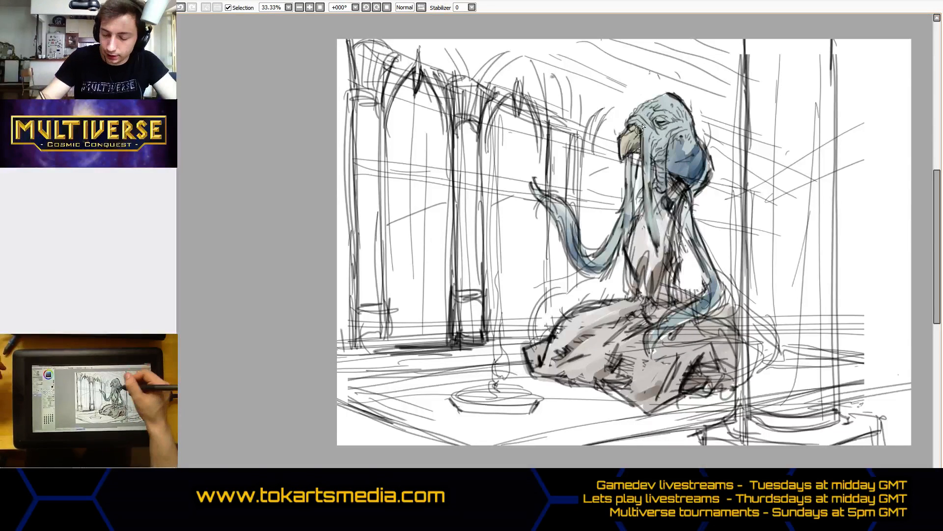
drag(640, 130, 643, 149)
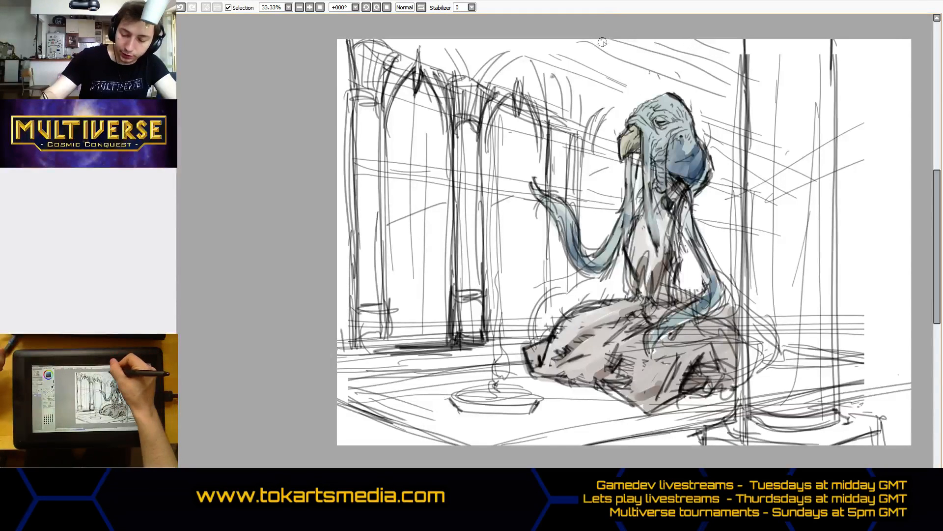
Try a dark blue fill across the ceiling area above the alien's head.
mouse_move(603, 43)
mouse_down()
mouse_move(643, 40)
mouse_move(639, 64)
mouse_move(726, 40)
mouse_move(725, 75)
mouse_move(739, 39)
mouse_move(729, 89)
mouse_move(586, 36)
mouse_move(586, 46)
mouse_move(738, 81)
mouse_move(663, 68)
mouse_move(740, 84)
mouse_up()
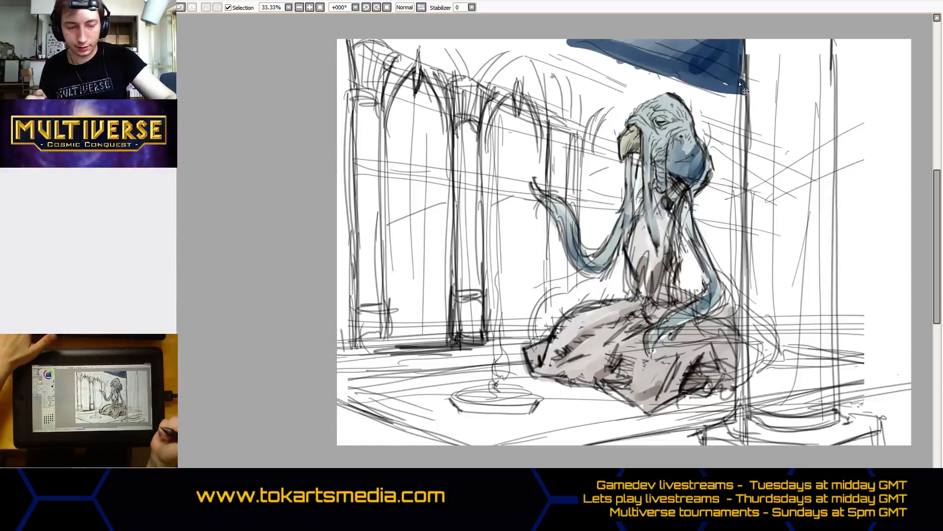
key(ctrl+z)
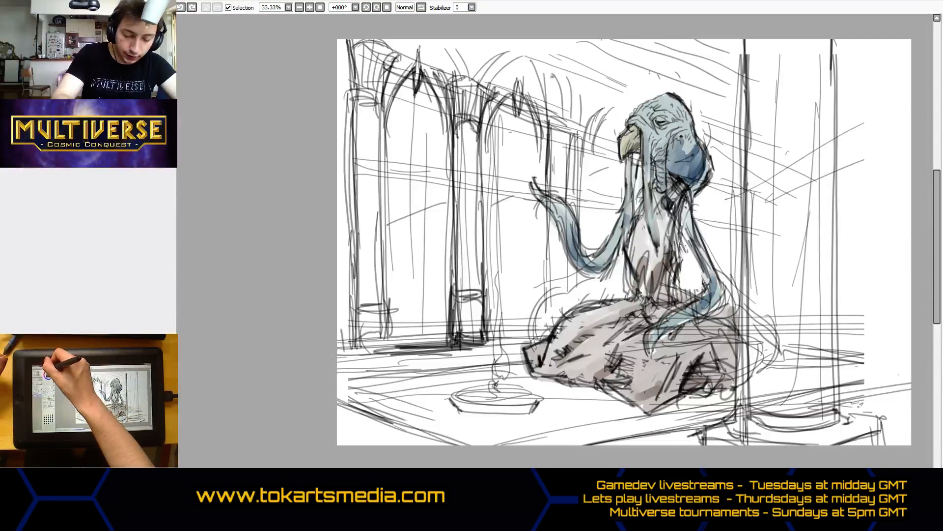
Tint the crown of the alien's head with pale yellow.
mouse_move(659, 98)
mouse_down()
mouse_move(647, 112)
mouse_move(673, 101)
mouse_move(664, 118)
mouse_move(675, 117)
mouse_up()
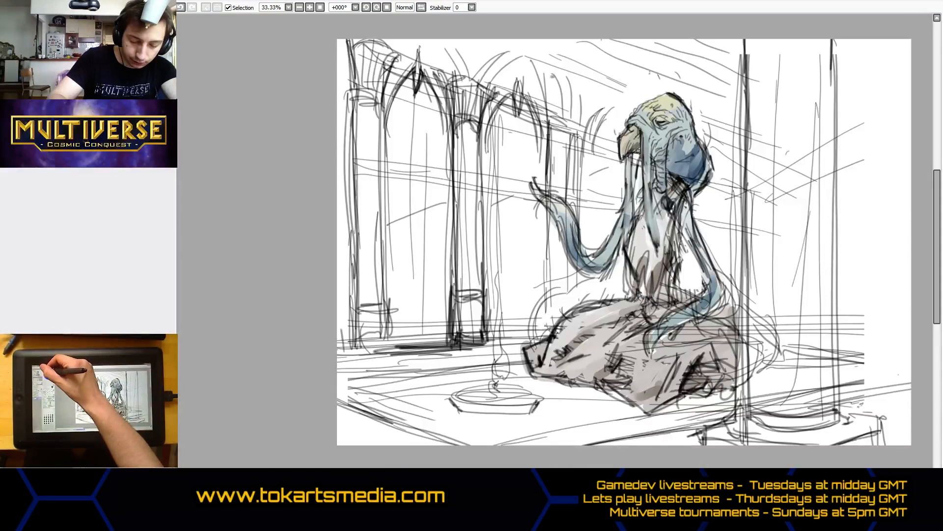
Fill the two large pointed arch openings between the far columns with dark mauve-grey.
mouse_move(404, 181)
mouse_down()
mouse_move(394, 150)
mouse_move(394, 206)
mouse_move(392, 152)
mouse_move(398, 206)
mouse_move(396, 194)
mouse_move(409, 192)
mouse_move(419, 209)
mouse_move(445, 190)
mouse_up()
mouse_move(425, 123)
mouse_down()
mouse_move(410, 78)
mouse_move(421, 120)
mouse_move(424, 89)
mouse_move(441, 126)
mouse_move(448, 287)
mouse_move(445, 195)
mouse_move(442, 309)
mouse_move(436, 213)
mouse_move(429, 287)
mouse_move(417, 300)
mouse_move(410, 206)
mouse_move(394, 222)
mouse_move(387, 215)
mouse_move(397, 309)
mouse_move(411, 210)
mouse_move(392, 258)
mouse_move(392, 218)
mouse_move(417, 337)
mouse_move(447, 325)
mouse_up()
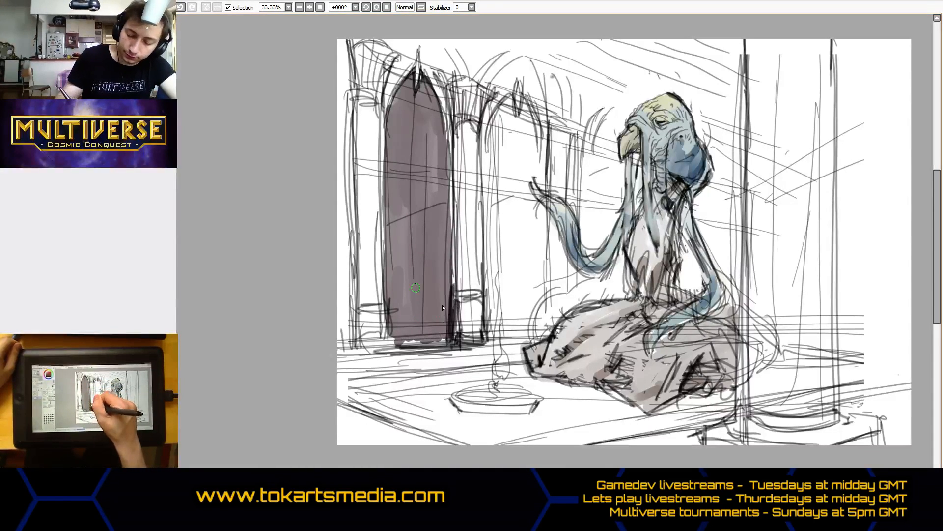
mouse_move(396, 244)
mouse_down()
mouse_move(423, 254)
mouse_move(417, 262)
mouse_move(403, 251)
mouse_move(398, 289)
mouse_move(407, 231)
mouse_move(411, 298)
mouse_move(421, 238)
mouse_move(432, 255)
mouse_move(436, 331)
mouse_move(439, 214)
mouse_move(423, 211)
mouse_move(413, 291)
mouse_up()
mouse_move(499, 116)
mouse_down()
mouse_move(511, 115)
mouse_move(489, 164)
mouse_move(505, 101)
mouse_move(487, 225)
mouse_move(482, 180)
mouse_move(492, 218)
mouse_move(510, 133)
mouse_move(524, 170)
mouse_move(527, 114)
mouse_move(541, 178)
mouse_move(529, 162)
mouse_move(512, 252)
mouse_move(505, 227)
mouse_move(495, 236)
mouse_move(495, 219)
mouse_move(494, 319)
mouse_move(487, 215)
mouse_move(488, 331)
mouse_move(485, 210)
mouse_move(490, 294)
mouse_move(504, 266)
mouse_move(504, 318)
mouse_move(504, 205)
mouse_move(509, 265)
mouse_up()
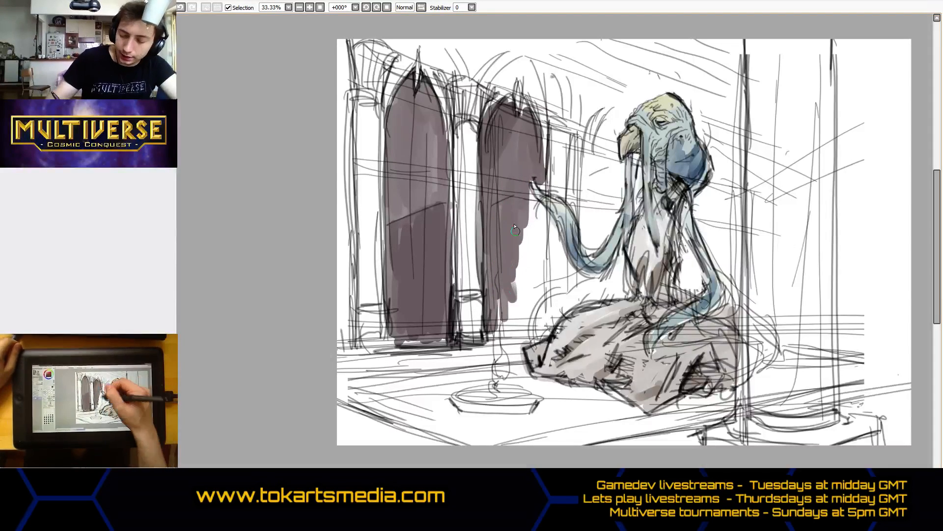
mouse_move(515, 231)
mouse_down()
mouse_move(540, 215)
mouse_move(529, 300)
mouse_move(521, 315)
mouse_move(508, 307)
mouse_move(499, 321)
mouse_move(497, 312)
mouse_move(524, 323)
mouse_up()
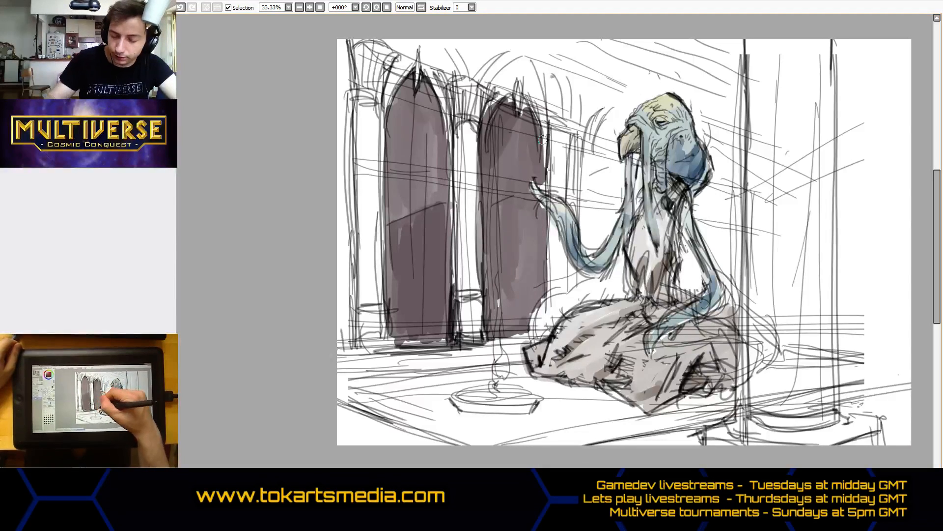
Block in dark mauve-grey openings at the canvas's left edge, behind the raised tentacle and beyond the near column.
drag(341, 42, 343, 326)
drag(342, 169, 344, 317)
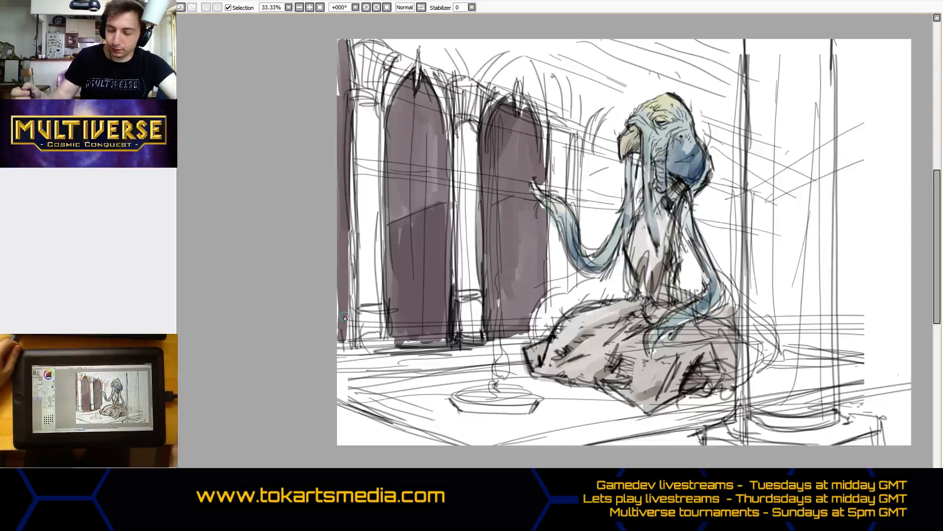
mouse_move(585, 175)
mouse_down()
mouse_move(588, 142)
mouse_move(582, 227)
mouse_move(599, 245)
mouse_move(613, 150)
mouse_move(618, 162)
mouse_move(581, 216)
mouse_move(572, 305)
mouse_move(616, 280)
mouse_move(634, 232)
mouse_up()
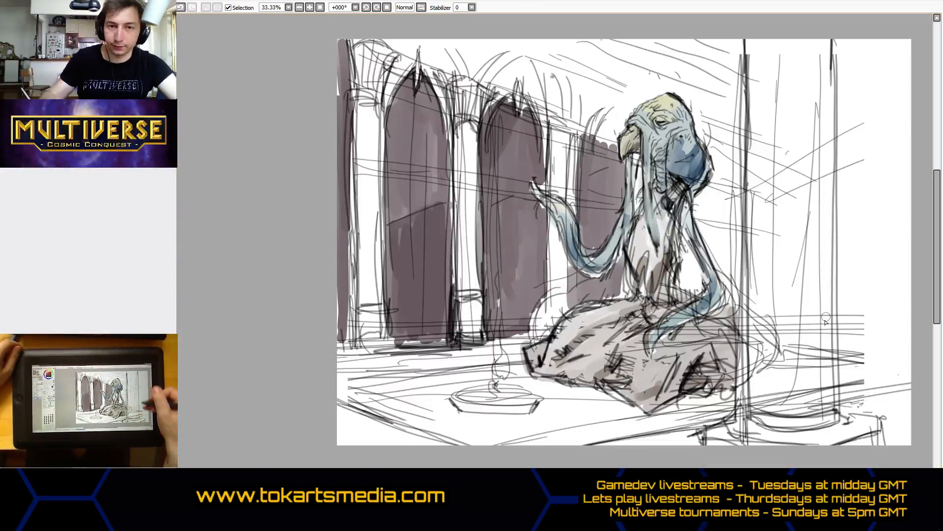
mouse_move(844, 162)
mouse_down()
mouse_move(882, 140)
mouse_move(855, 156)
mouse_move(845, 226)
mouse_move(860, 280)
mouse_move(859, 254)
mouse_move(841, 315)
mouse_move(838, 300)
mouse_move(847, 328)
mouse_move(868, 280)
mouse_up()
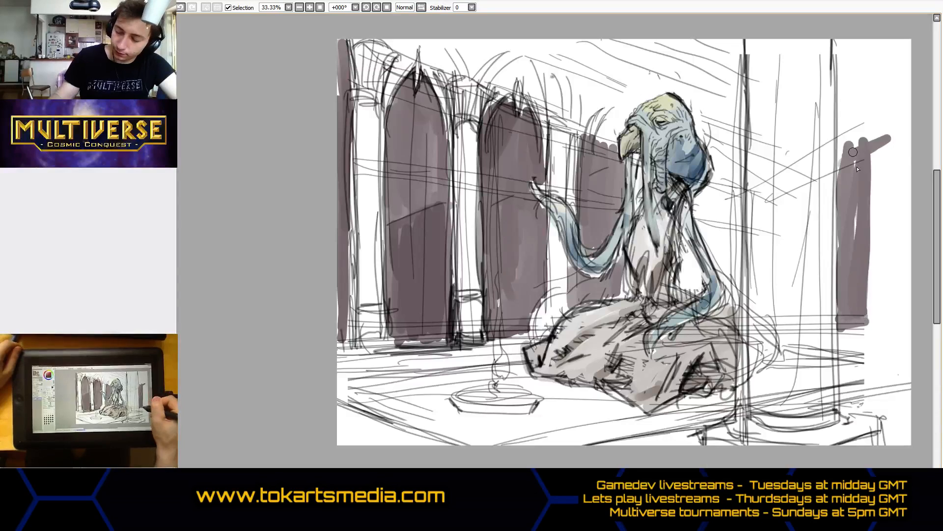
mouse_move(896, 126)
mouse_down()
mouse_move(891, 290)
mouse_move(901, 323)
mouse_move(903, 147)
mouse_move(914, 337)
mouse_up()
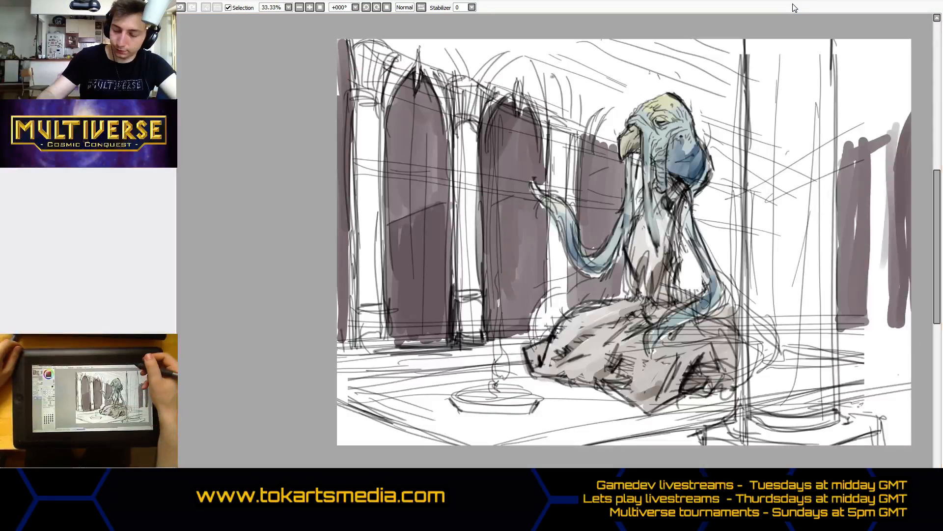
Colour the large near column, with dark mauve-grey on its shadow side and light grey on the side facing the alien.
drag(780, 50, 781, 424)
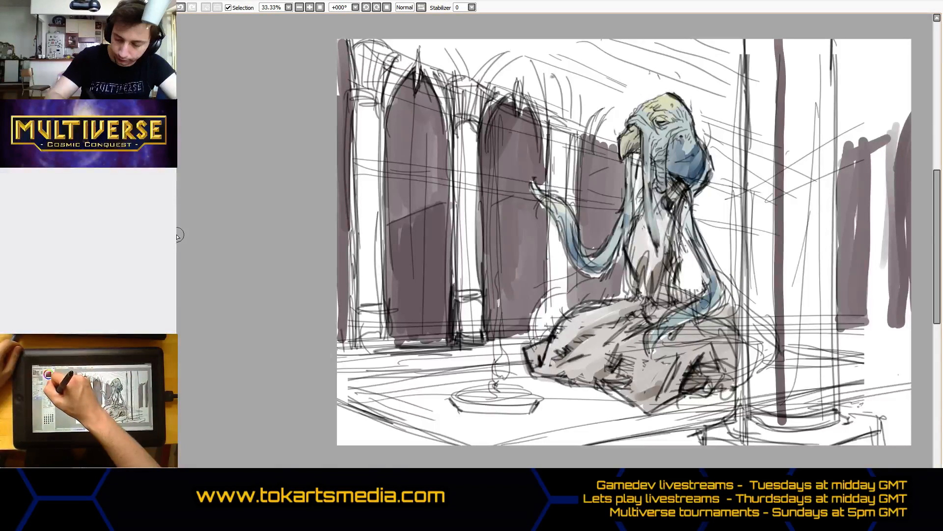
mouse_move(798, 39)
mouse_down()
mouse_move(788, 179)
mouse_move(801, 189)
mouse_move(818, 179)
mouse_up()
mouse_move(826, 37)
mouse_down()
mouse_move(828, 194)
mouse_move(802, 321)
mouse_up()
mouse_move(789, 274)
mouse_down()
mouse_move(785, 168)
mouse_move(811, 269)
mouse_move(816, 174)
mouse_move(818, 356)
mouse_move(827, 205)
mouse_move(826, 318)
mouse_move(820, 386)
mouse_move(798, 382)
mouse_move(796, 323)
mouse_move(782, 416)
mouse_move(772, 418)
mouse_move(757, 392)
mouse_move(748, 295)
mouse_move(750, 342)
mouse_move(765, 344)
mouse_move(776, 269)
mouse_move(766, 410)
mouse_move(764, 310)
mouse_move(750, 273)
mouse_move(754, 208)
mouse_move(764, 272)
mouse_move(778, 202)
mouse_move(768, 228)
mouse_move(775, 183)
mouse_move(756, 146)
mouse_move(756, 163)
mouse_move(767, 154)
mouse_move(777, 106)
mouse_up()
Shade the row of far columns between the arch openings with light grey.
mouse_move(366, 92)
mouse_down()
mouse_move(364, 267)
mouse_move(363, 162)
mouse_move(377, 338)
mouse_move(372, 179)
mouse_move(378, 325)
mouse_move(343, 163)
mouse_move(353, 319)
mouse_move(351, 99)
mouse_move(373, 105)
mouse_move(376, 215)
mouse_move(378, 114)
mouse_move(359, 102)
mouse_move(384, 69)
mouse_up()
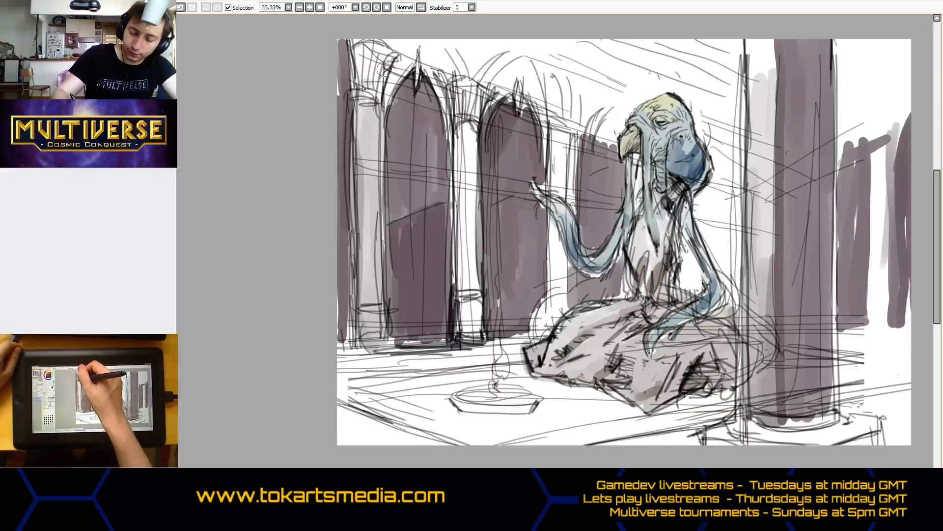
drag(459, 130, 482, 337)
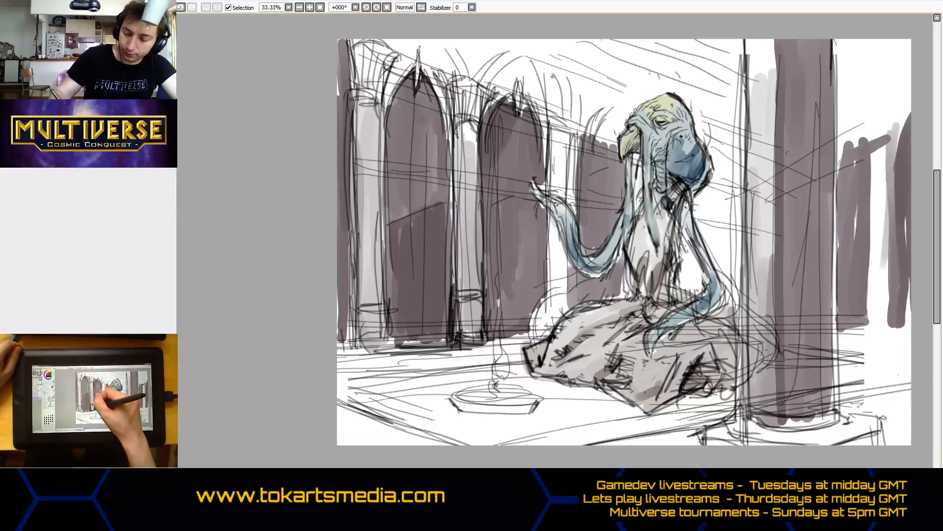
mouse_move(561, 157)
mouse_down()
mouse_move(565, 196)
mouse_move(548, 228)
mouse_move(555, 295)
mouse_move(547, 317)
mouse_move(594, 293)
mouse_up()
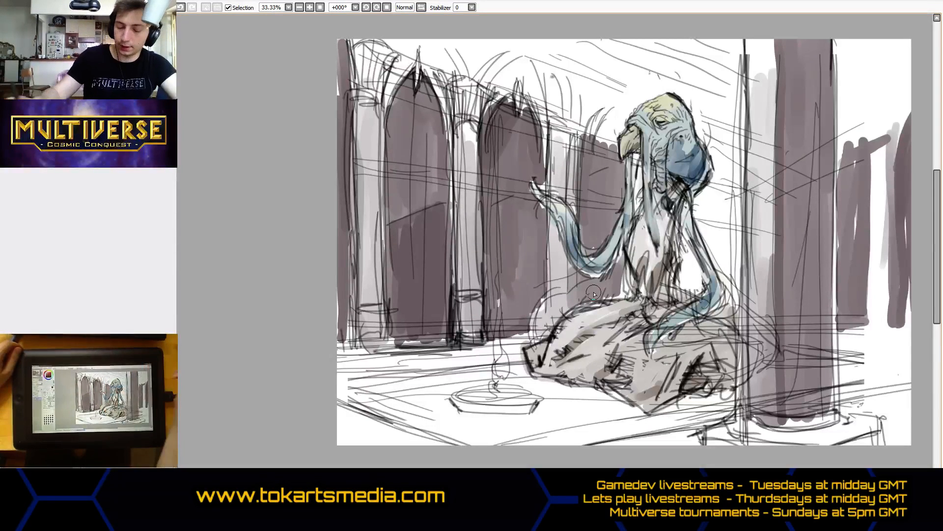
Wash the upper wall and ceiling with light grey and fill the openings behind the alien's body with dark mauve-grey.
mouse_move(346, 47)
mouse_down()
mouse_move(392, 20)
mouse_move(352, 77)
mouse_move(435, 30)
mouse_move(412, 62)
mouse_move(523, 28)
mouse_move(456, 77)
mouse_move(548, 28)
mouse_move(485, 78)
mouse_move(572, 39)
mouse_move(516, 91)
mouse_move(594, 58)
mouse_move(568, 80)
mouse_move(646, 52)
mouse_move(583, 103)
mouse_move(580, 116)
mouse_move(626, 114)
mouse_move(579, 127)
mouse_move(600, 136)
mouse_move(629, 50)
mouse_move(720, 17)
mouse_move(689, 65)
mouse_move(657, 86)
mouse_move(711, 65)
mouse_move(646, 60)
mouse_move(688, 61)
mouse_move(726, 42)
mouse_move(729, 97)
mouse_move(733, 63)
mouse_move(729, 149)
mouse_move(695, 109)
mouse_move(733, 180)
mouse_move(707, 184)
mouse_move(721, 207)
mouse_move(728, 201)
mouse_move(727, 260)
mouse_move(730, 229)
mouse_move(694, 254)
mouse_move(687, 283)
mouse_move(708, 261)
mouse_up()
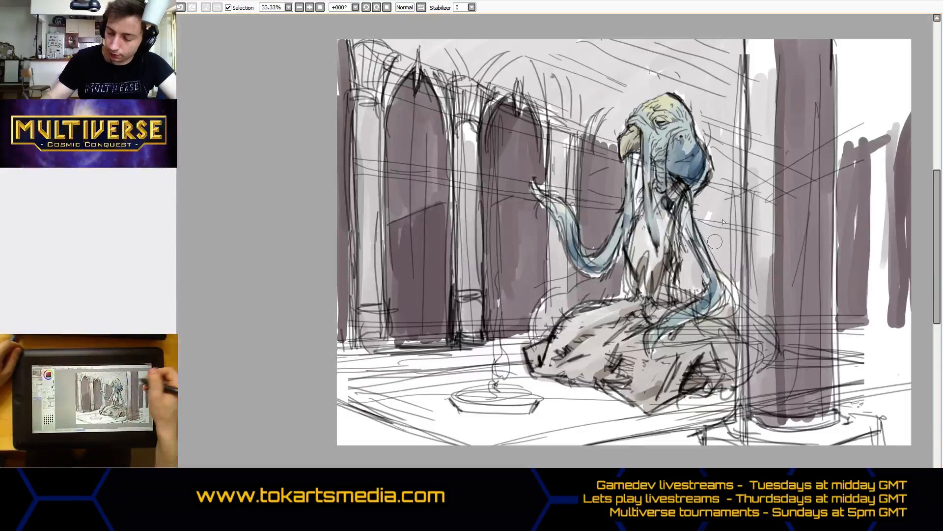
mouse_move(686, 261)
mouse_down()
mouse_move(682, 243)
mouse_move(731, 183)
mouse_move(721, 260)
mouse_move(721, 239)
mouse_move(729, 250)
mouse_move(726, 165)
mouse_move(724, 185)
mouse_up()
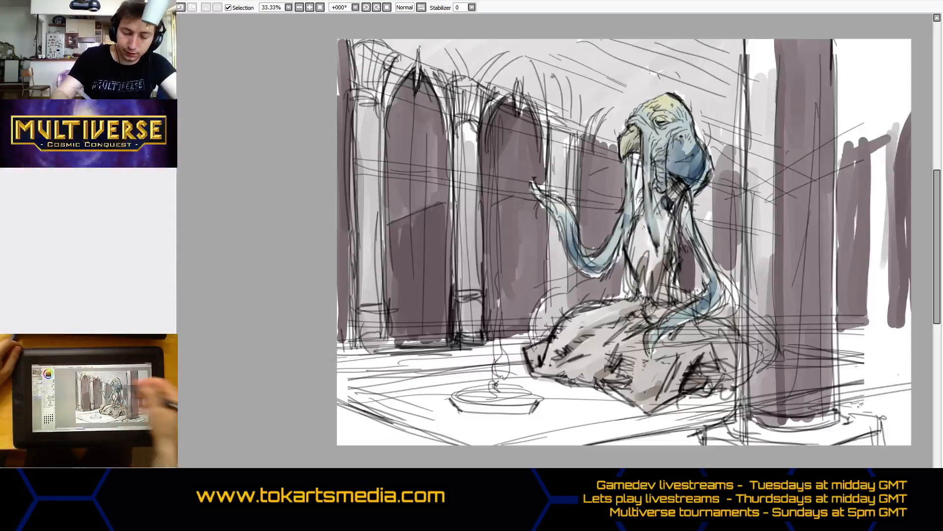
Tint the ceiling area above the alien's head pale yellow.
mouse_move(604, 56)
mouse_down()
mouse_move(632, 40)
mouse_move(705, 65)
mouse_move(727, 59)
mouse_move(728, 77)
mouse_move(622, 50)
mouse_up()
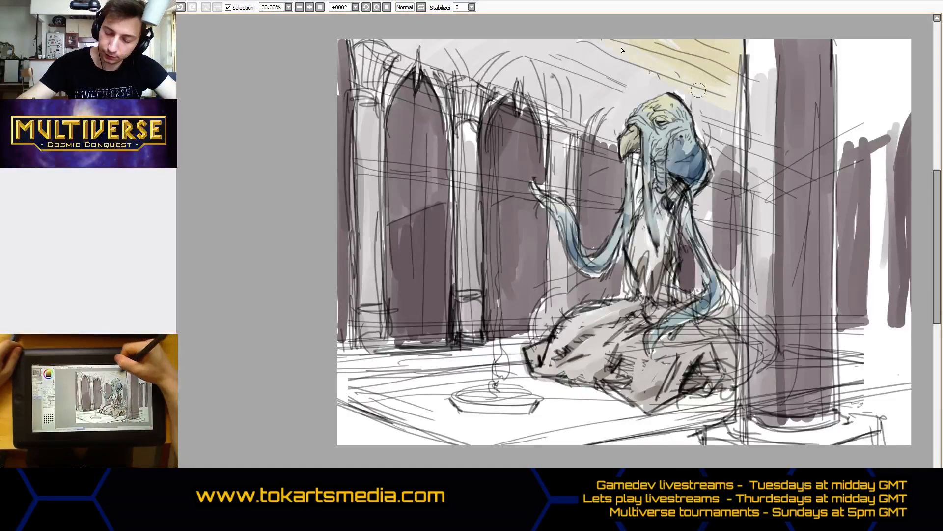
Paint pale yellow light over the ceiling area and the upper parts of the background and foreground columns.
mouse_move(684, 55)
mouse_down()
mouse_move(621, 22)
mouse_move(659, 78)
mouse_move(529, 32)
mouse_move(535, 56)
mouse_move(585, 97)
mouse_move(563, 82)
mouse_up()
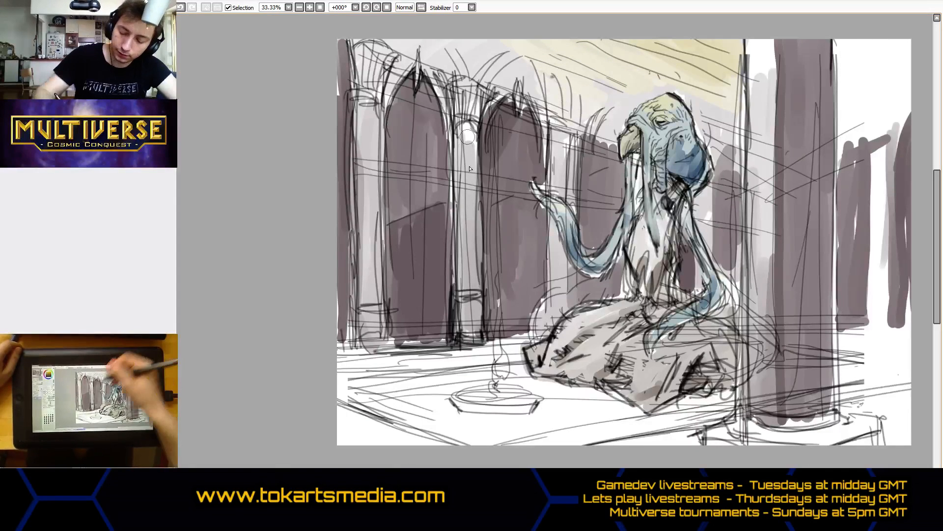
drag(468, 136, 468, 322)
drag(367, 139, 369, 229)
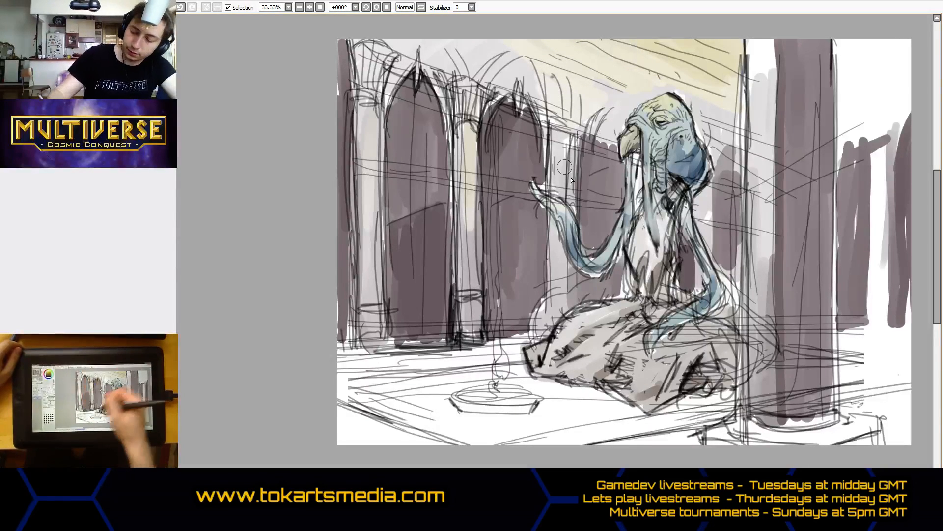
drag(564, 167, 567, 194)
mouse_move(753, 27)
mouse_down()
mouse_move(755, 111)
mouse_move(767, 28)
mouse_move(760, 158)
mouse_up()
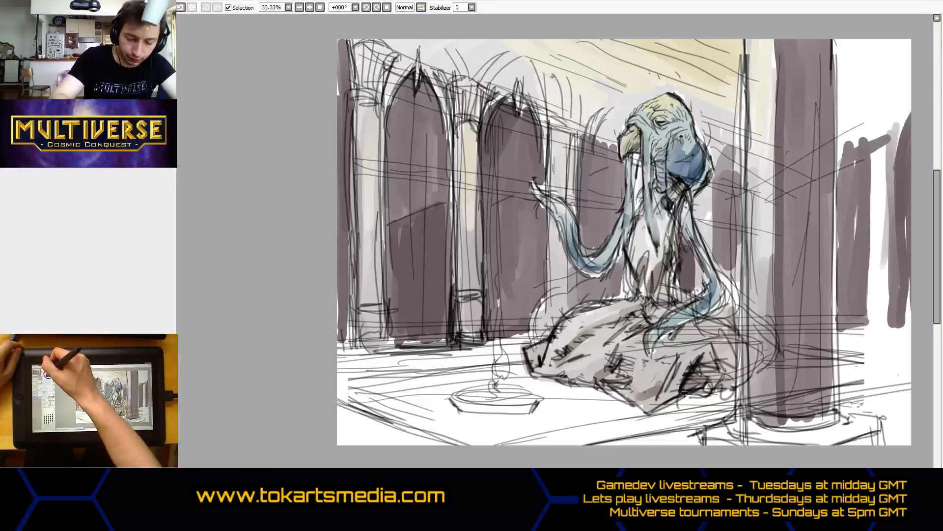
Paint the ceiling in darker olive on both sides of the large foreground column.
mouse_move(597, 40)
mouse_down()
mouse_move(726, 74)
mouse_move(621, 34)
mouse_move(695, 55)
mouse_move(711, 49)
mouse_move(720, 69)
mouse_move(728, 60)
mouse_move(737, 91)
mouse_move(709, 37)
mouse_move(739, 96)
mouse_move(573, 36)
mouse_up()
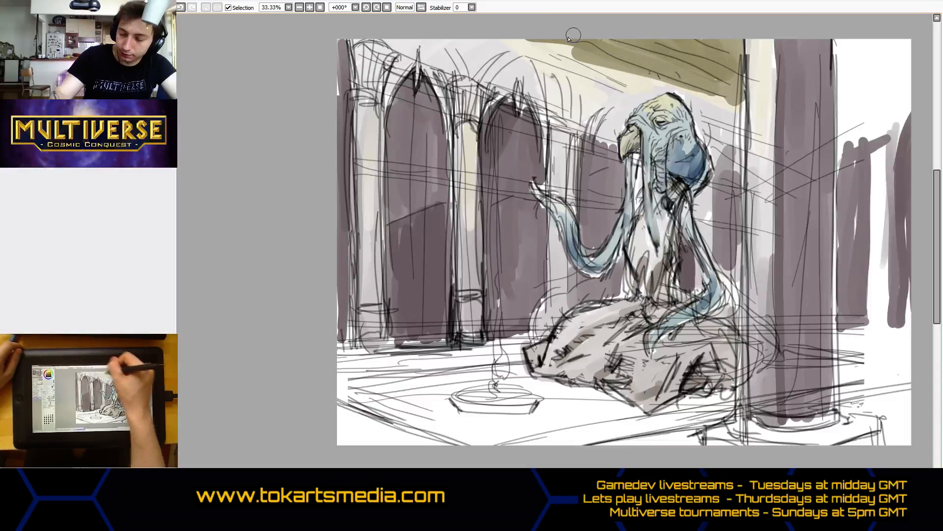
key(ctrl+z)
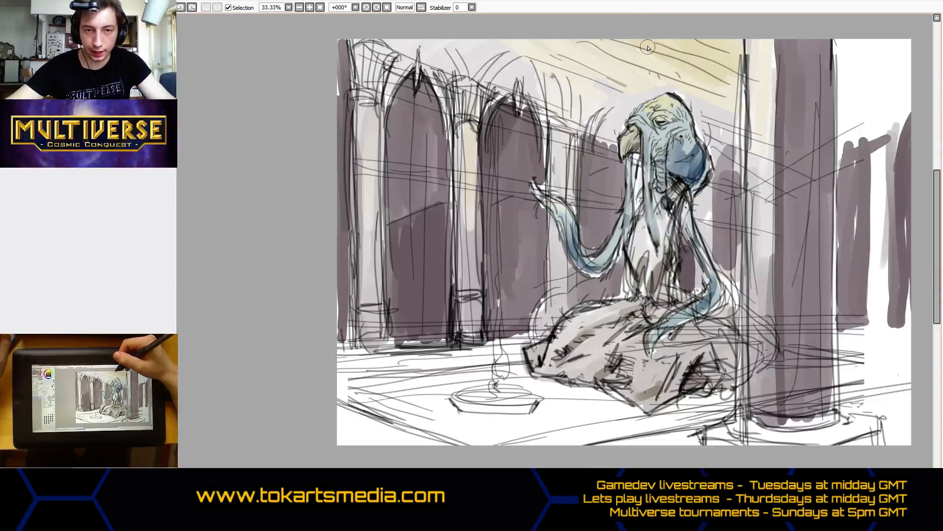
mouse_move(705, 80)
mouse_down()
mouse_move(656, 40)
mouse_move(724, 74)
mouse_move(728, 44)
mouse_move(732, 78)
mouse_move(650, 52)
mouse_move(698, 61)
mouse_move(663, 46)
mouse_move(698, 78)
mouse_move(604, 36)
mouse_move(731, 93)
mouse_move(582, 32)
mouse_up()
mouse_move(849, 79)
mouse_down()
mouse_move(839, 36)
mouse_move(847, 63)
mouse_move(881, 45)
mouse_move(871, 32)
mouse_move(862, 51)
mouse_move(898, 47)
mouse_move(917, 26)
mouse_up()
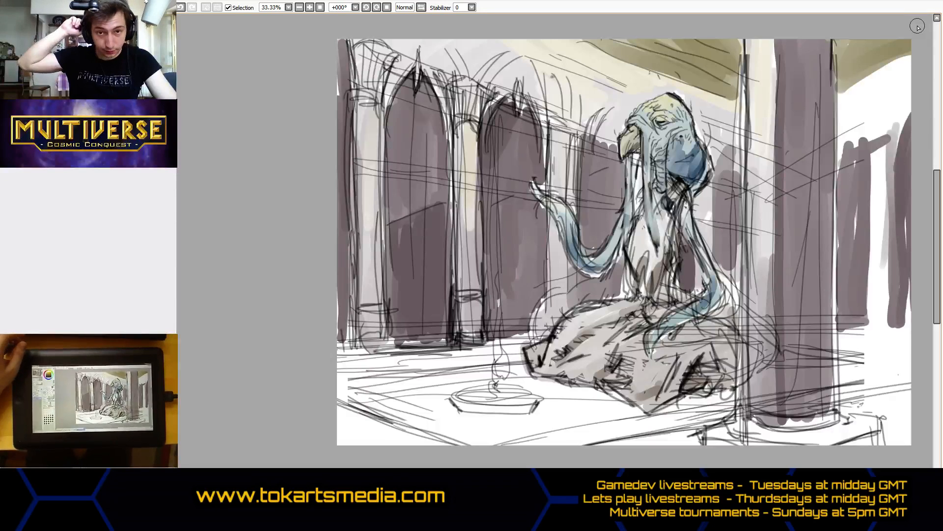
drag(847, 86, 899, 59)
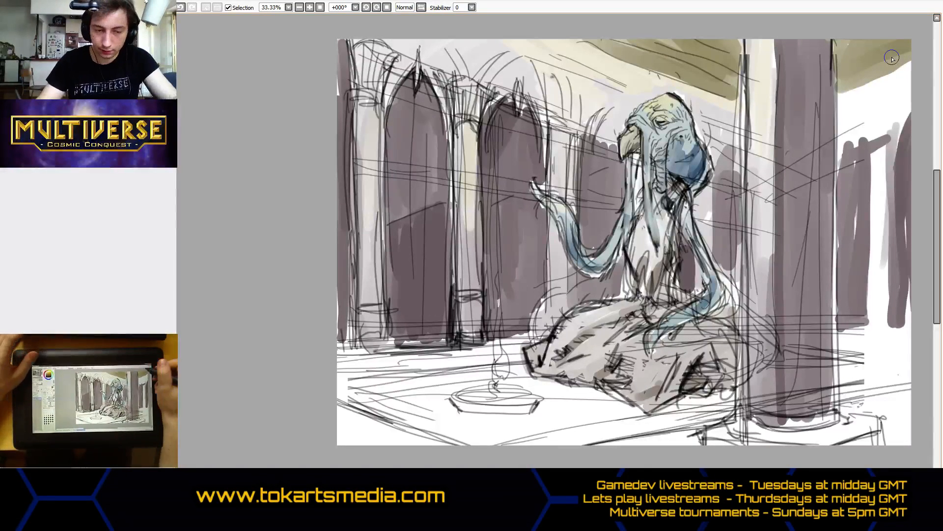
key(ctrl+z)
drag(844, 88, 918, 49)
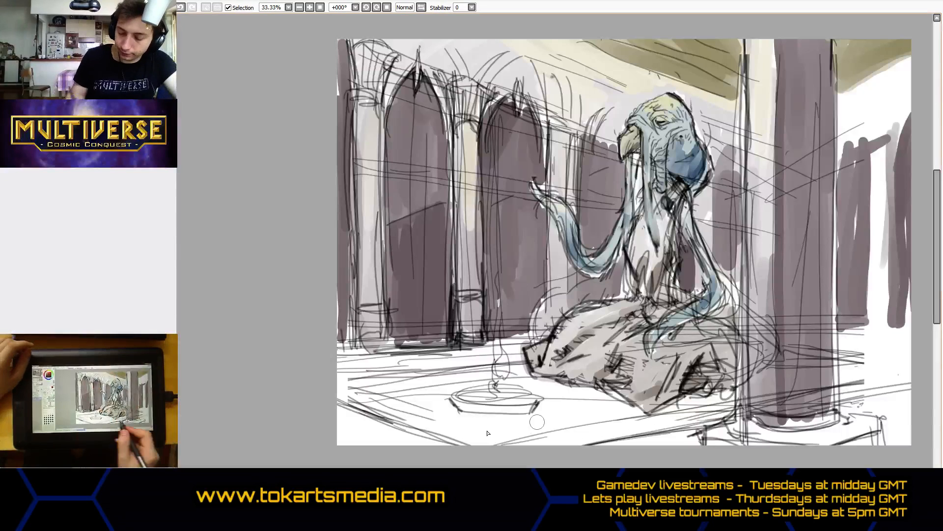
Block in the carpet around the bowl and in front of the seated figure with dark red.
mouse_move(533, 423)
mouse_down()
mouse_move(605, 413)
mouse_move(522, 422)
mouse_move(585, 402)
mouse_up()
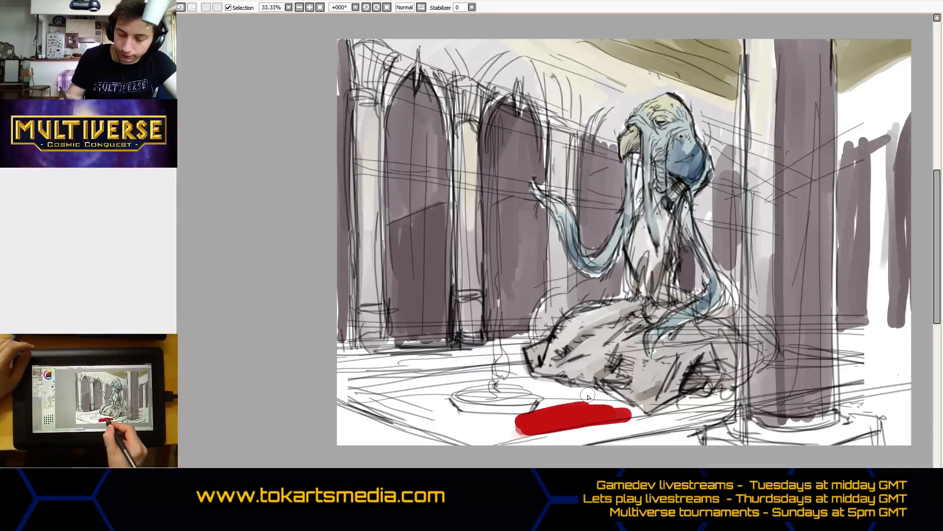
mouse_move(536, 424)
mouse_down()
mouse_move(608, 420)
mouse_move(518, 431)
mouse_move(584, 410)
mouse_move(540, 402)
mouse_move(561, 396)
mouse_move(591, 395)
mouse_move(636, 418)
mouse_up()
mouse_move(571, 395)
mouse_down()
mouse_move(492, 368)
mouse_move(357, 389)
mouse_up()
mouse_move(430, 381)
mouse_down()
mouse_move(459, 393)
mouse_move(476, 417)
mouse_move(462, 420)
mouse_move(536, 421)
mouse_move(472, 412)
mouse_move(477, 390)
mouse_up()
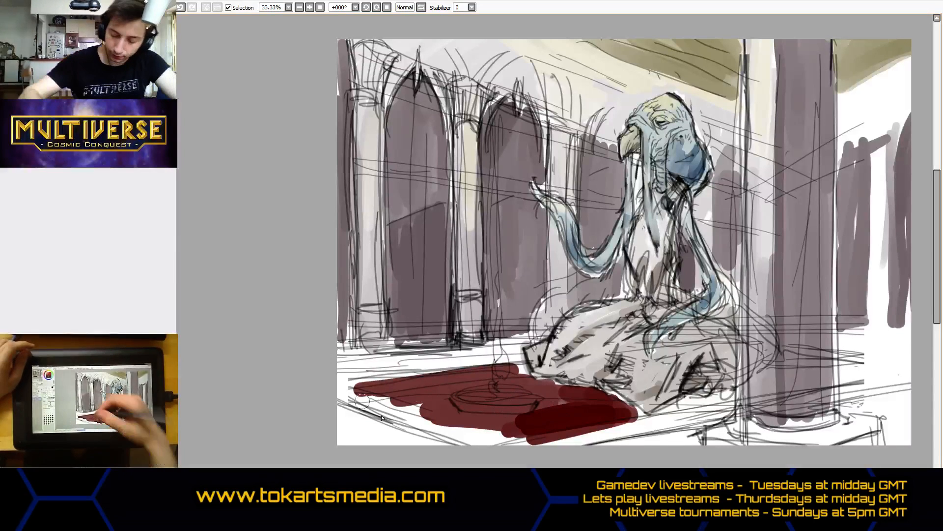
Extend the dark red carpet to its near edges, up to the foreground column and behind it.
mouse_move(362, 402)
mouse_down()
mouse_move(456, 433)
mouse_move(374, 403)
mouse_move(397, 402)
mouse_move(477, 439)
mouse_up()
mouse_move(397, 402)
mouse_down()
mouse_move(490, 437)
mouse_move(511, 439)
mouse_up()
mouse_move(364, 400)
mouse_down()
mouse_move(344, 398)
mouse_move(454, 442)
mouse_up()
mouse_move(609, 389)
mouse_down()
mouse_move(669, 428)
mouse_move(705, 403)
mouse_move(715, 407)
mouse_move(556, 438)
mouse_up()
drag(699, 420, 497, 453)
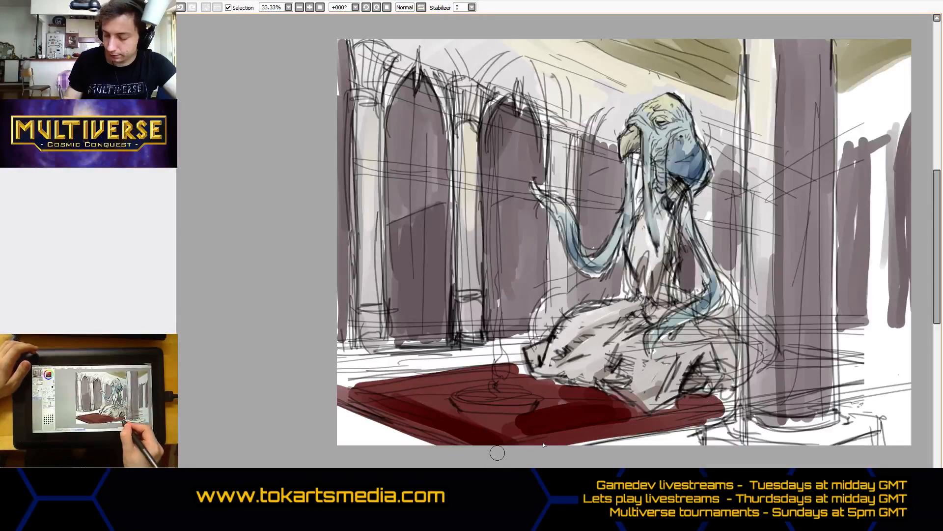
drag(662, 427, 575, 442)
drag(718, 405, 731, 408)
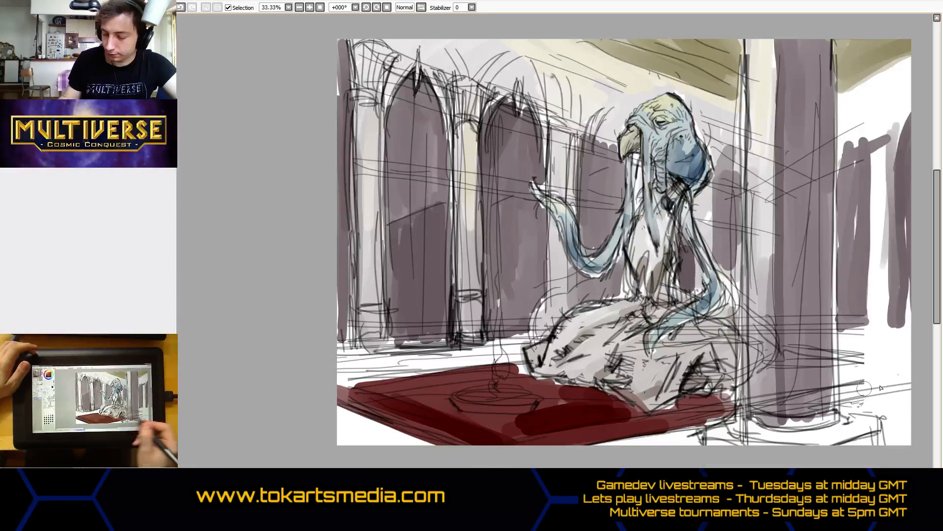
mouse_move(842, 373)
mouse_down()
mouse_move(901, 374)
mouse_move(846, 368)
mouse_move(848, 393)
mouse_move(843, 377)
mouse_move(909, 373)
mouse_move(844, 357)
mouse_move(905, 387)
mouse_up()
mouse_move(841, 395)
mouse_down()
mouse_move(845, 388)
mouse_move(850, 408)
mouse_up()
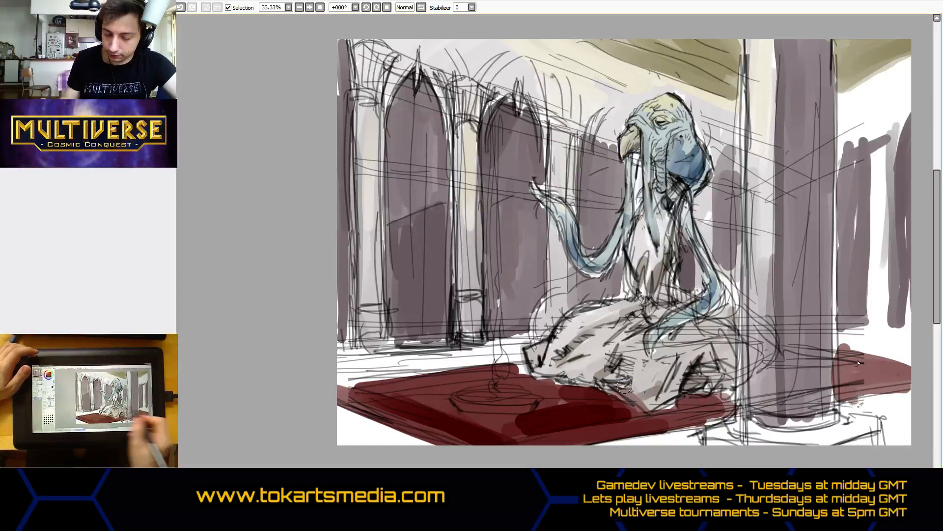
Paint the floor around the red carpet, including the foreground column's base, in pale lavender.
drag(328, 387, 520, 364)
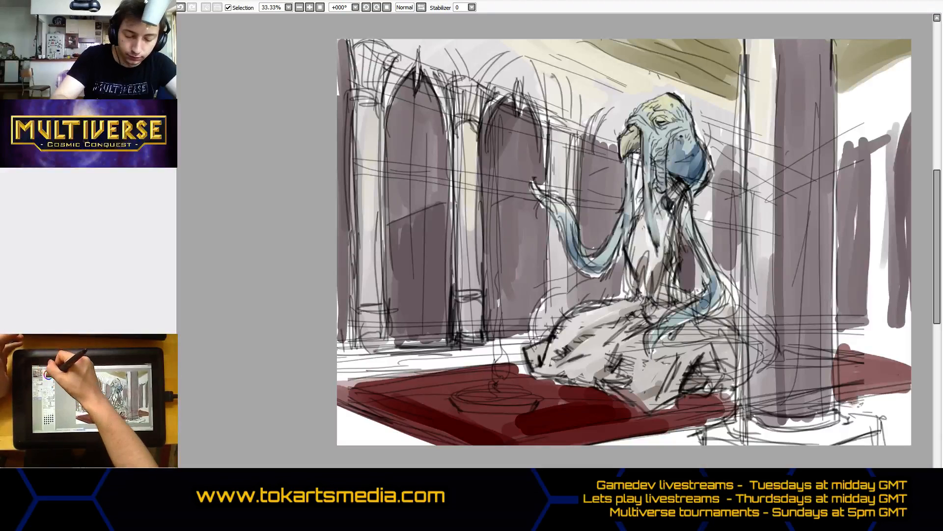
mouse_move(339, 364)
mouse_down()
mouse_move(471, 358)
mouse_move(408, 368)
mouse_move(527, 348)
mouse_up()
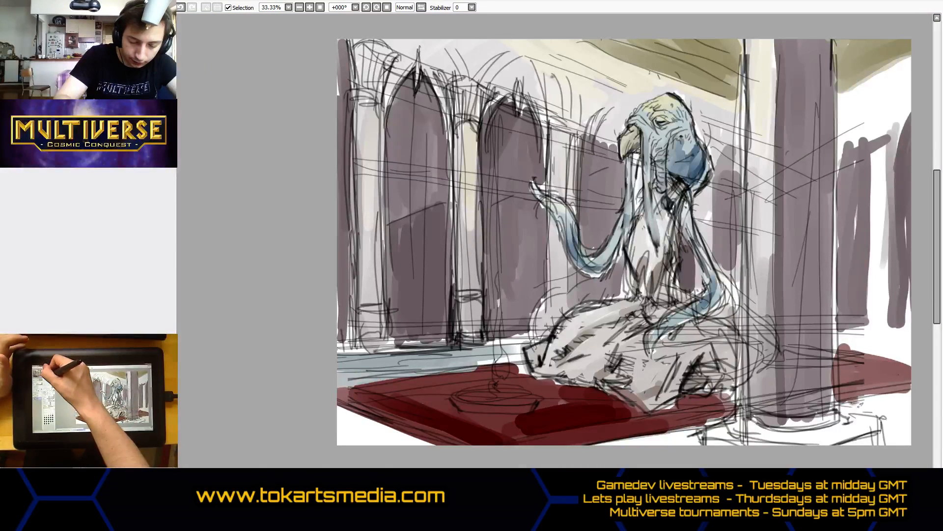
mouse_move(392, 359)
mouse_down()
mouse_move(359, 356)
mouse_move(337, 374)
mouse_move(517, 356)
mouse_up()
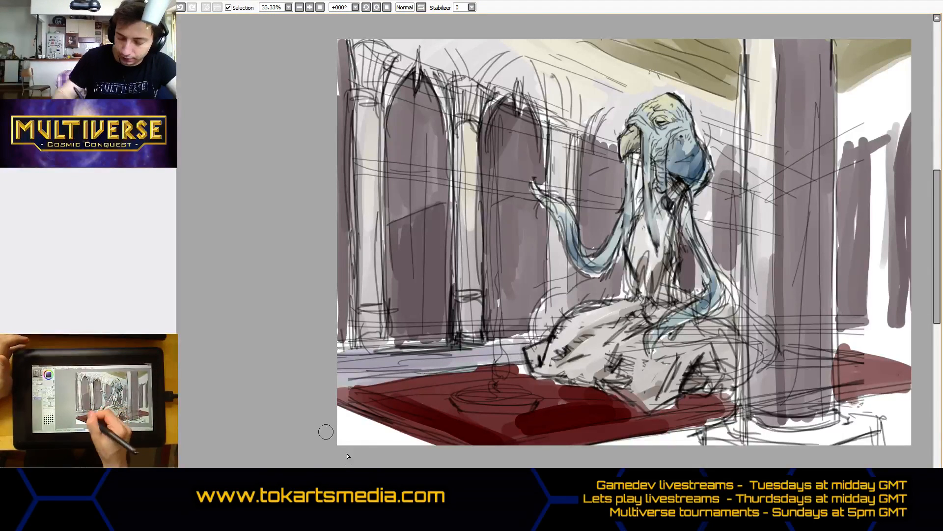
mouse_move(326, 432)
mouse_down()
mouse_move(376, 450)
mouse_move(399, 442)
mouse_move(355, 419)
mouse_move(388, 423)
mouse_up()
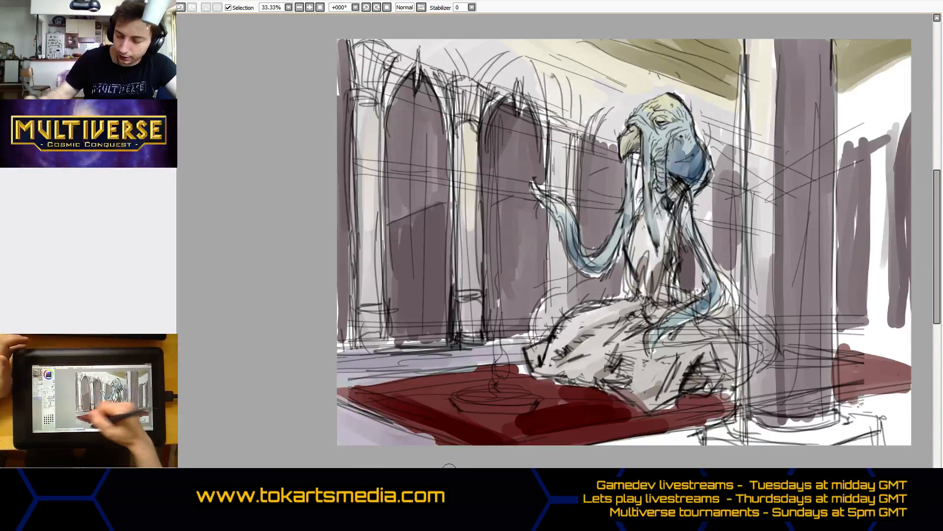
mouse_move(687, 444)
mouse_down()
mouse_move(625, 454)
mouse_move(700, 456)
mouse_move(736, 431)
mouse_move(792, 437)
mouse_move(898, 422)
mouse_move(917, 400)
mouse_move(859, 402)
mouse_move(870, 448)
mouse_up()
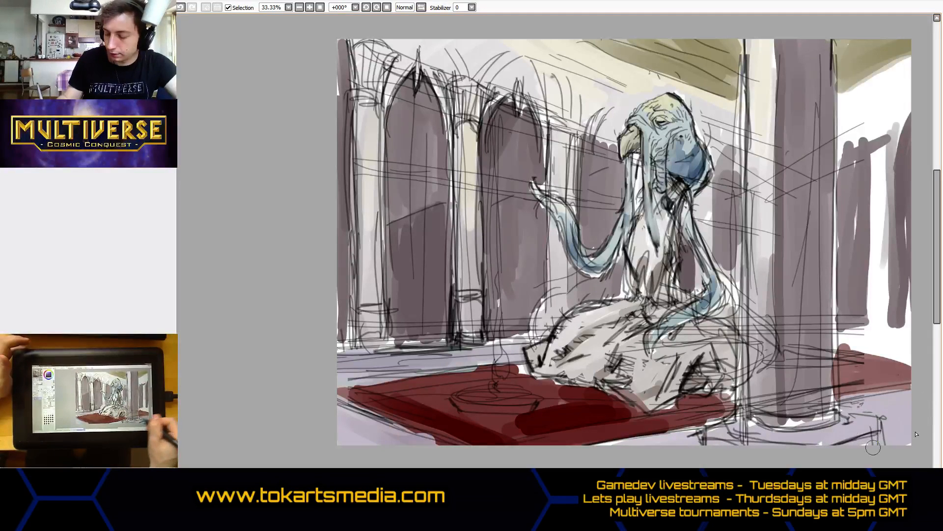
mouse_move(848, 337)
mouse_down()
mouse_move(904, 346)
mouse_move(899, 364)
mouse_move(897, 341)
mouse_move(922, 327)
mouse_up()
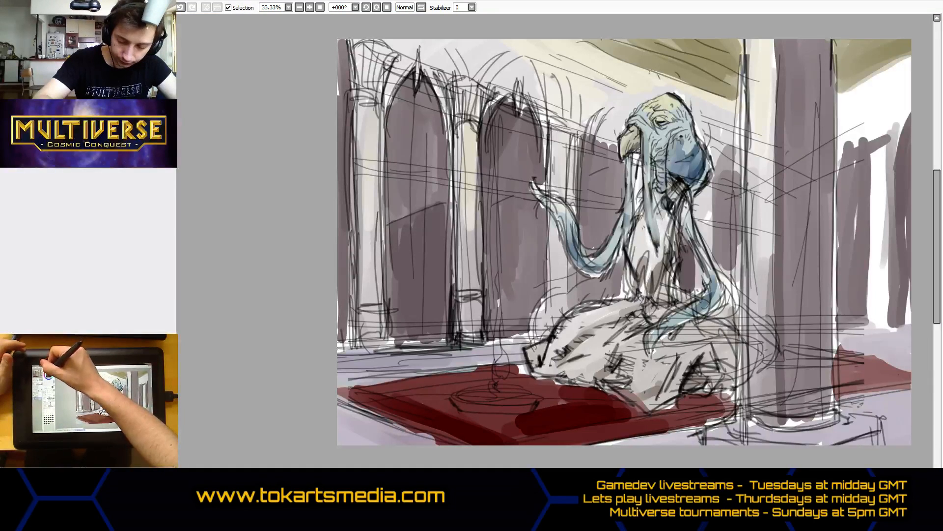
Paint grey-brown moulding bands along the ceiling's lower edges on both sides of the foreground column.
mouse_move(609, 77)
mouse_down()
mouse_move(541, 47)
mouse_move(624, 86)
mouse_move(519, 48)
mouse_up()
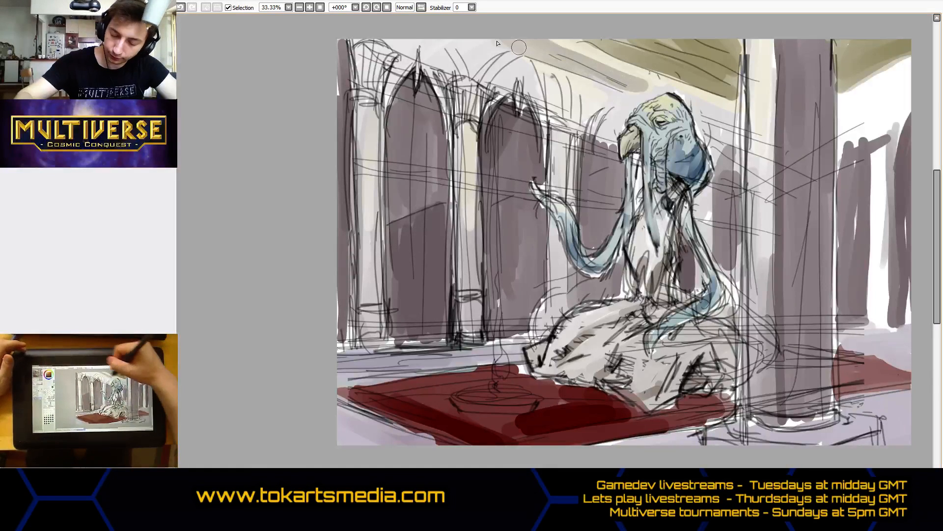
mouse_move(735, 122)
mouse_down()
mouse_move(648, 85)
mouse_move(716, 103)
mouse_up()
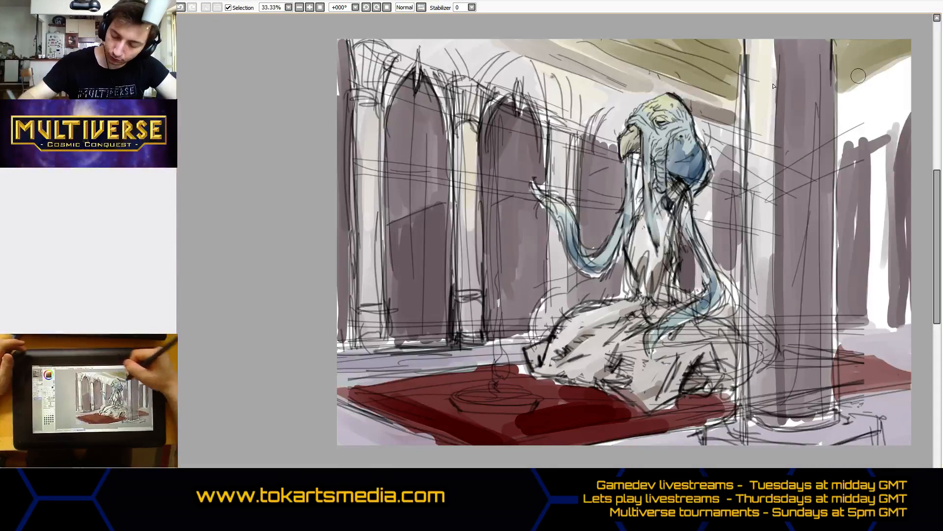
drag(858, 75, 928, 59)
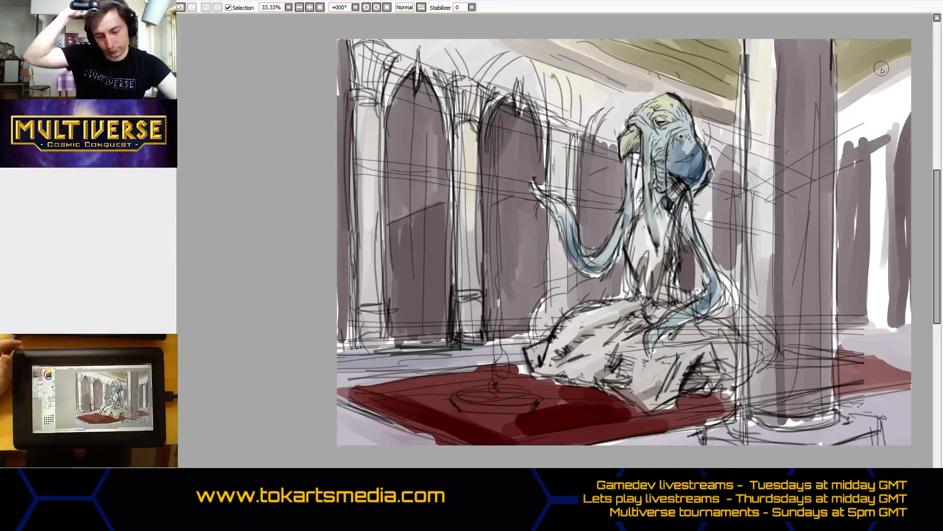
Shade the arch curves and column capitals along the background arcade with muted grey strokes.
mouse_move(484, 108)
mouse_down()
mouse_move(520, 59)
mouse_move(534, 135)
mouse_up()
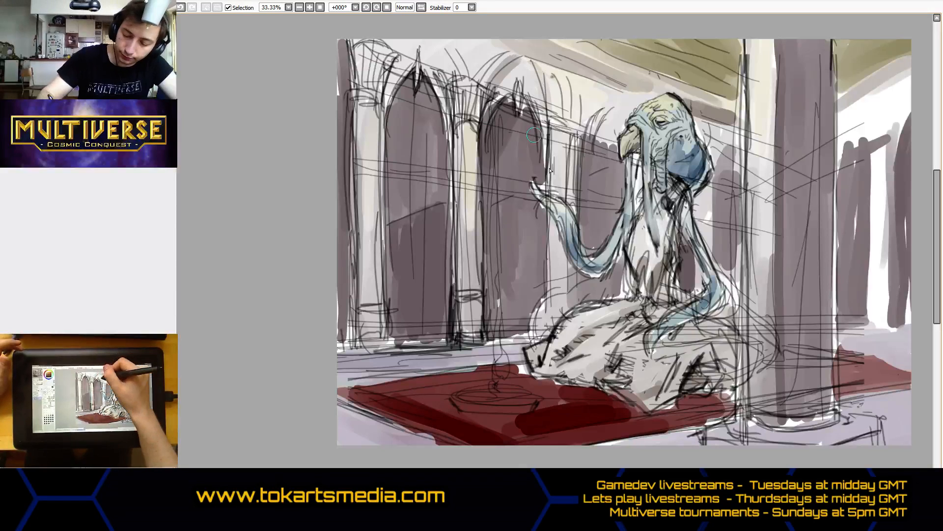
mouse_move(444, 77)
mouse_down()
mouse_move(403, 55)
mouse_move(391, 111)
mouse_up()
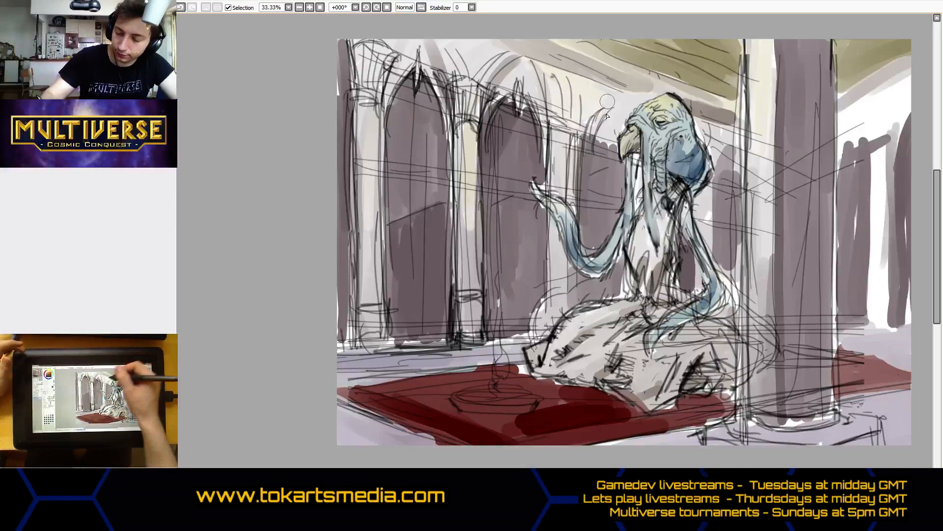
drag(608, 101, 585, 142)
mouse_move(876, 128)
mouse_down()
mouse_move(899, 131)
mouse_move(893, 153)
mouse_up()
drag(471, 115, 477, 123)
drag(555, 129, 586, 137)
drag(361, 101, 380, 109)
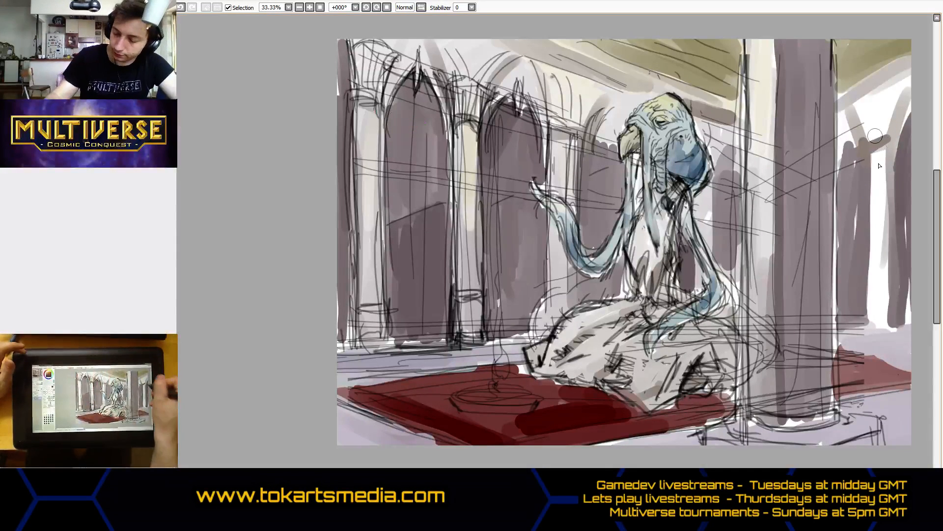
Fill the white gaps between the dark openings behind the foreground column with pale grey.
mouse_move(875, 135)
mouse_down()
mouse_move(882, 165)
mouse_move(869, 270)
mouse_move(897, 327)
mouse_up()
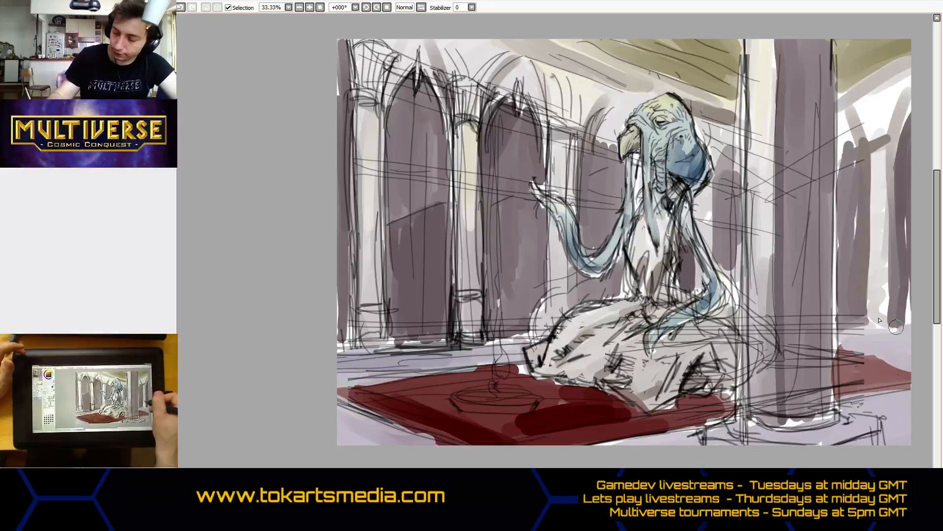
mouse_move(847, 117)
mouse_down()
mouse_move(884, 99)
mouse_move(874, 145)
mouse_move(841, 152)
mouse_up()
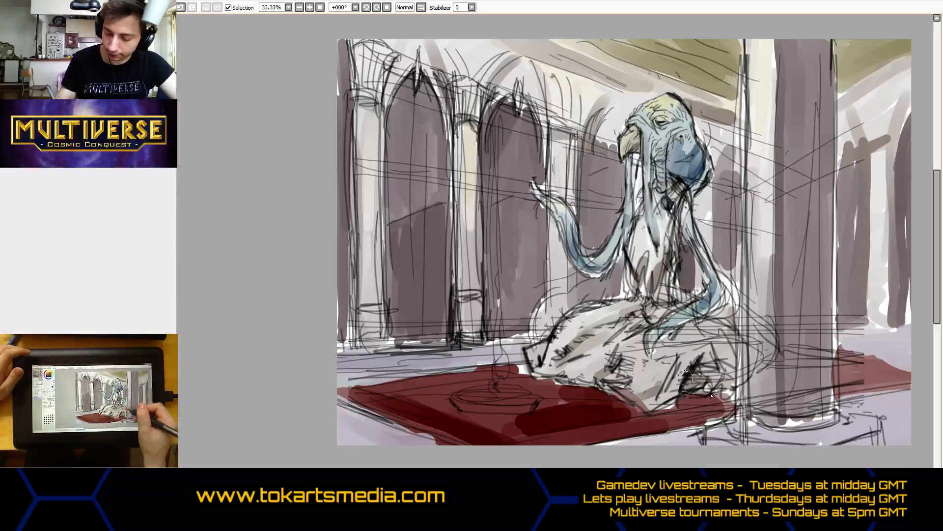
Hide the line sketch to check the colour blocking underneath, and show it again.
drag(686, 345, 674, 376)
click(6, 165)
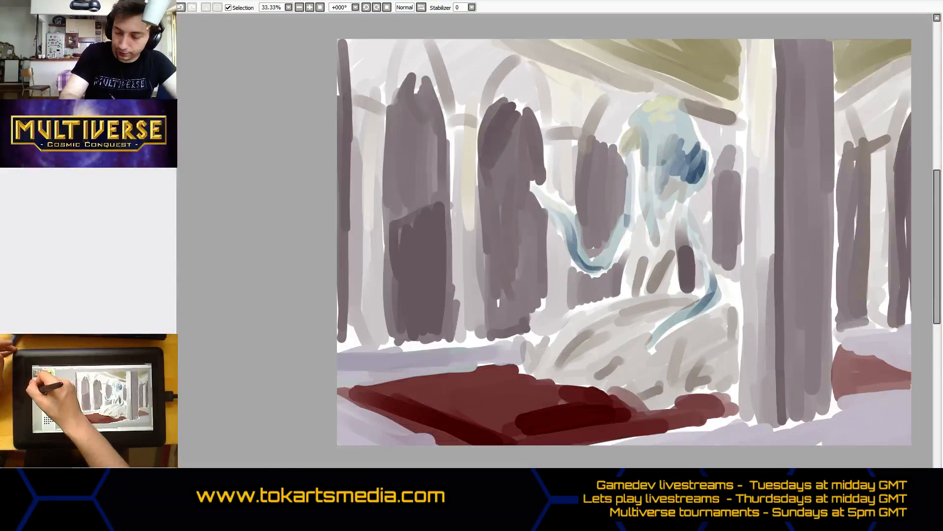
click(6, 165)
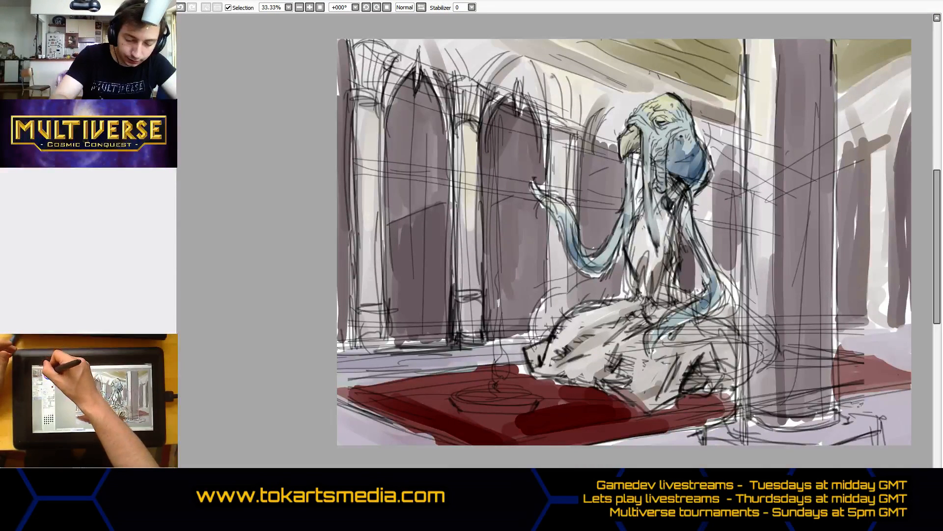
Colour the bowl on the carpet light orange-brown and the smoke rising from it pale cream.
mouse_move(473, 402)
mouse_down()
mouse_move(527, 404)
mouse_move(469, 409)
mouse_move(528, 404)
mouse_up()
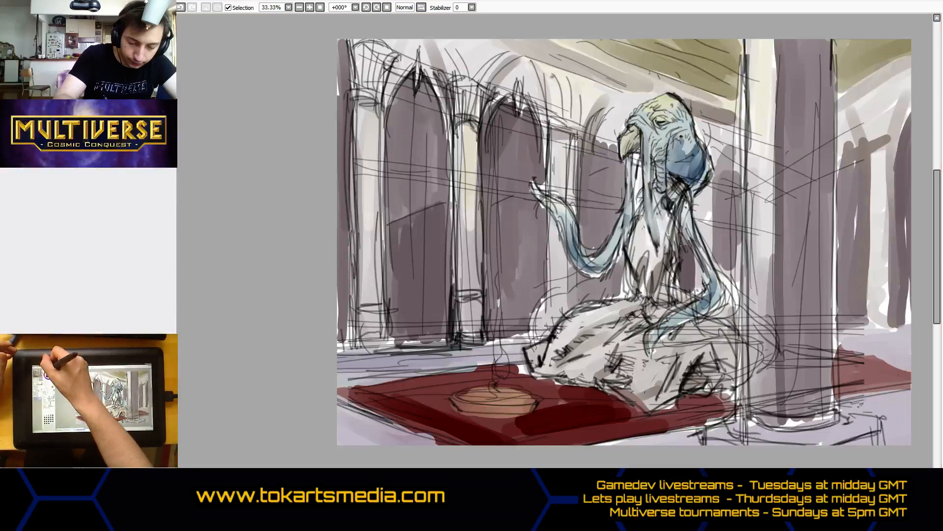
drag(498, 380, 500, 310)
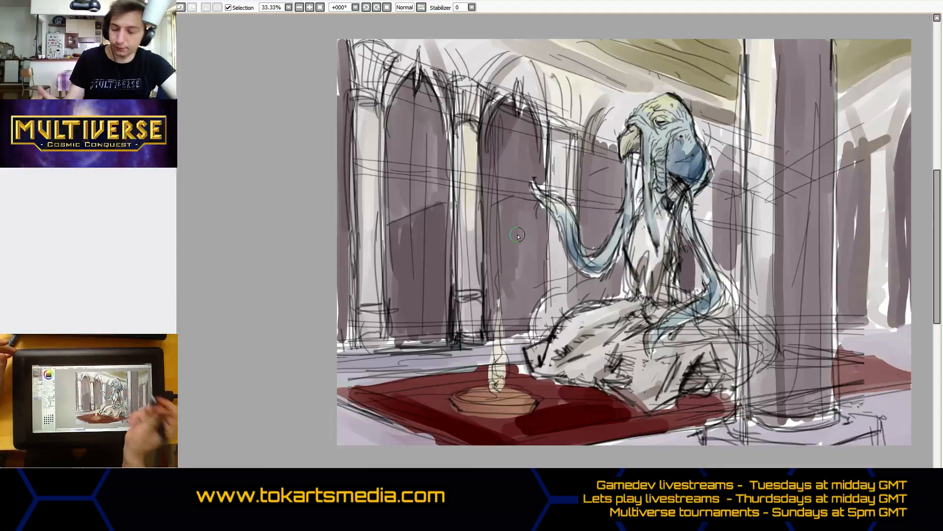
mouse_move(464, 393)
mouse_down()
mouse_move(535, 407)
mouse_move(527, 402)
mouse_up()
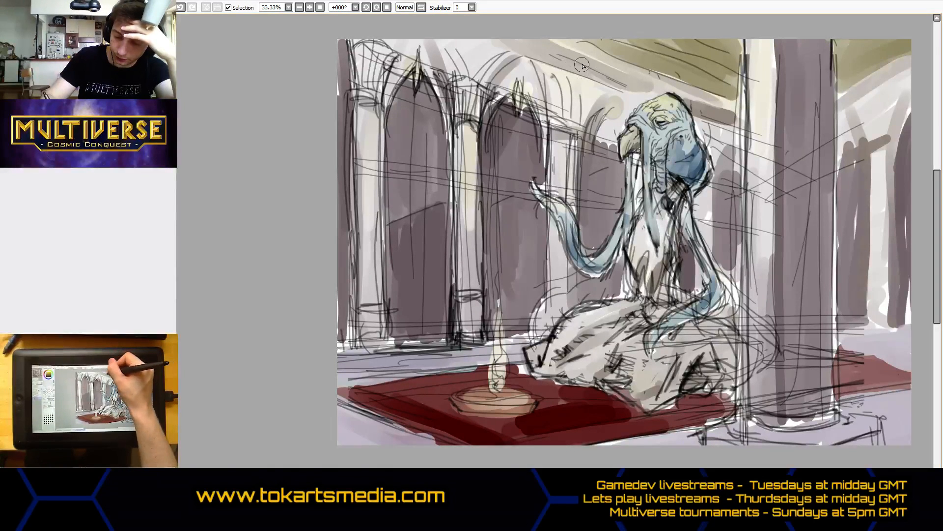
Paint round pale yellow lights below the ceiling, brighten one to near white, and hide the figure's colours.
mouse_move(581, 64)
mouse_down()
mouse_move(570, 60)
mouse_move(581, 67)
mouse_up()
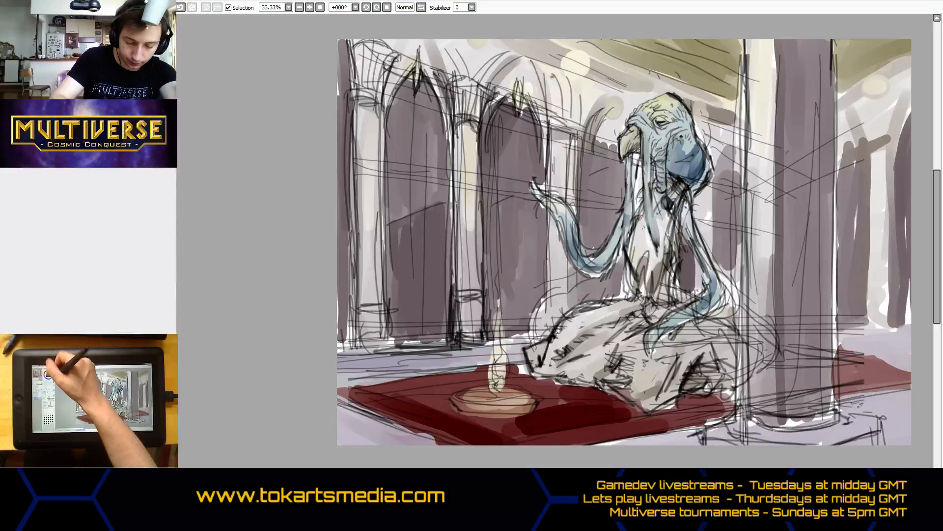
mouse_move(572, 57)
mouse_down()
mouse_move(569, 66)
mouse_move(581, 60)
mouse_up()
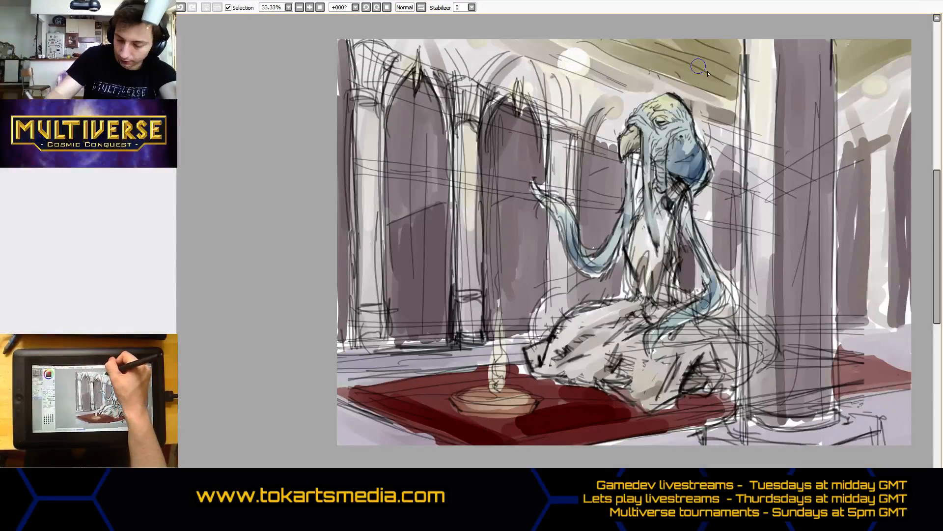
click(15, 207)
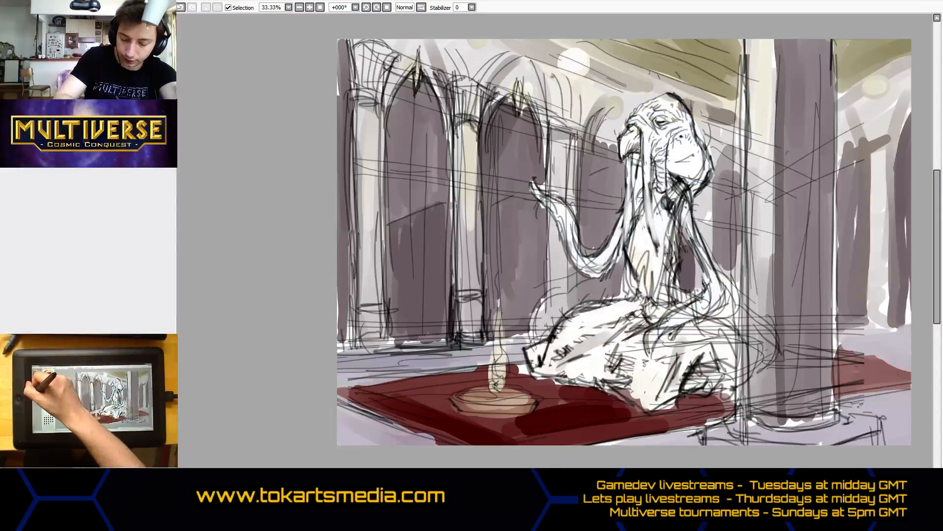
Show the figure's colours again over the hall background.
click(14, 207)
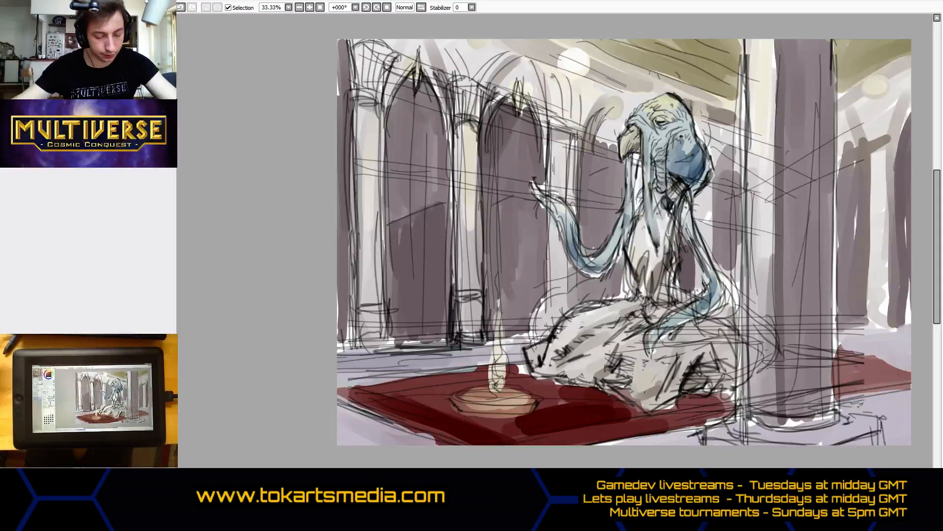
double_click(47, 221)
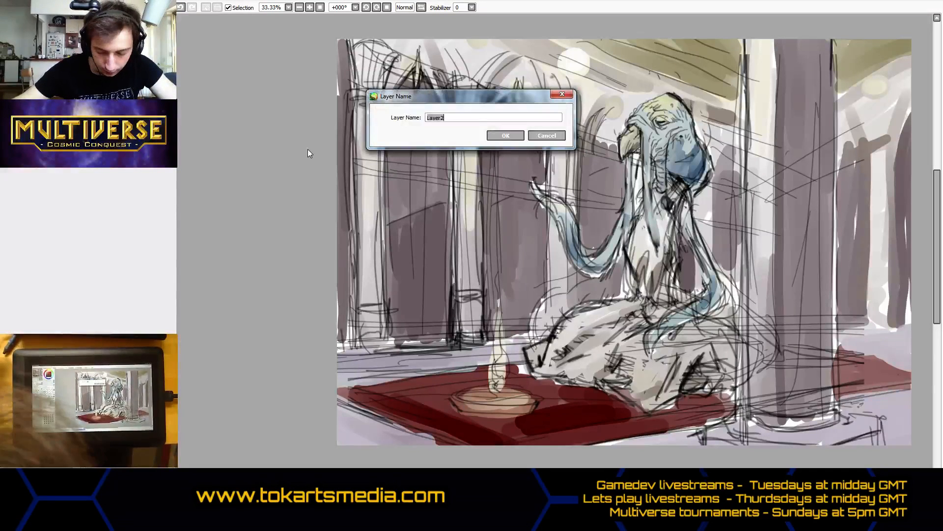
click(534, 136)
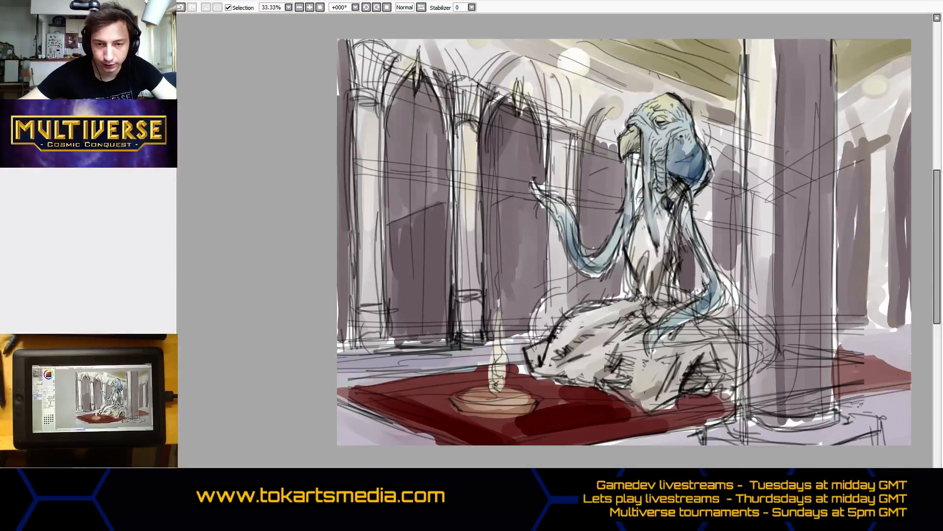
Check the running processes in Task Manager, close it, and maximize the painting window.
key(ctrl+shift+Escape)
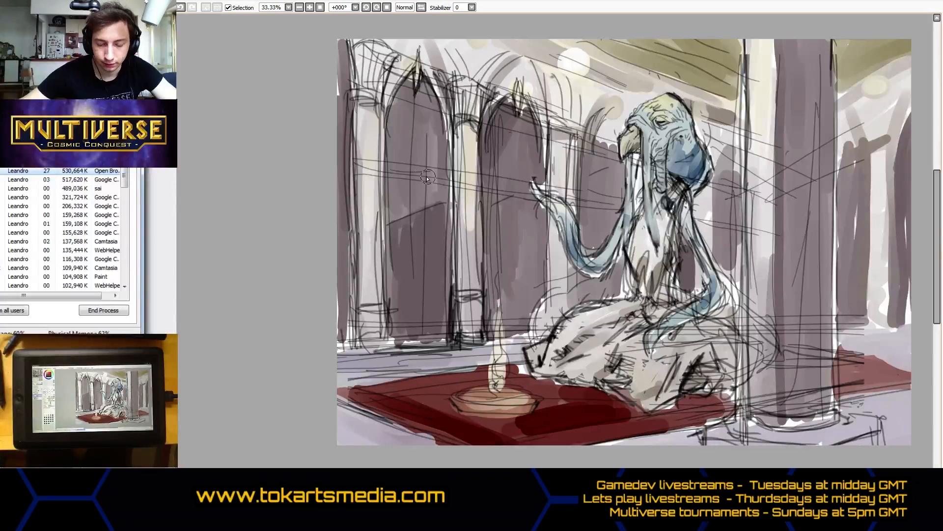
key(alt+F4)
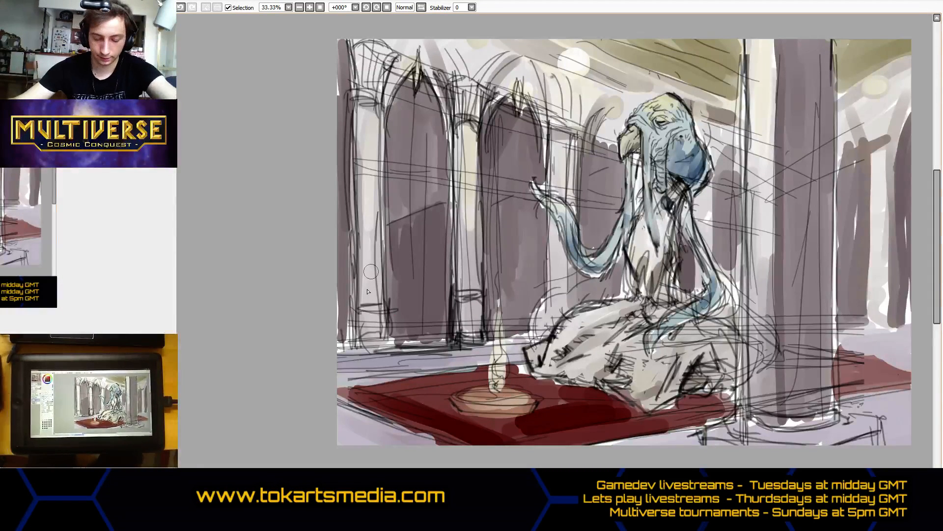
key(Tab)
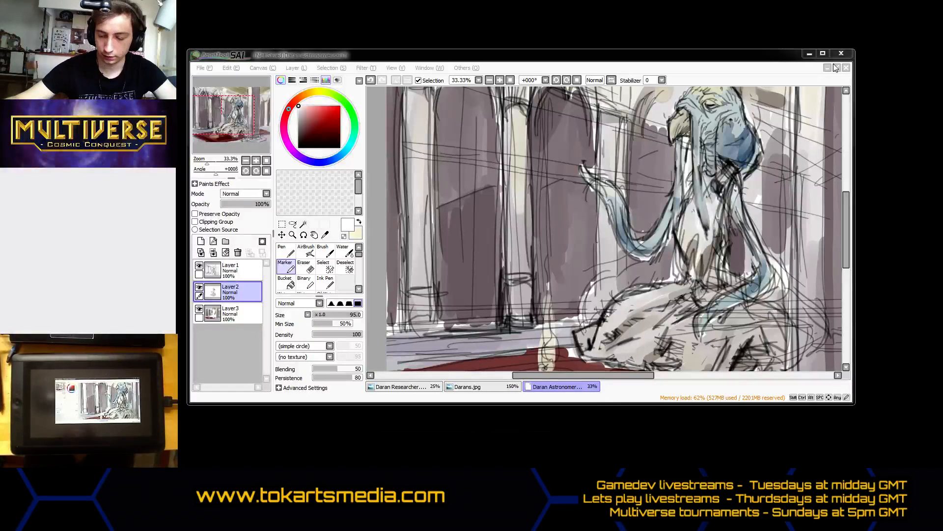
click(822, 54)
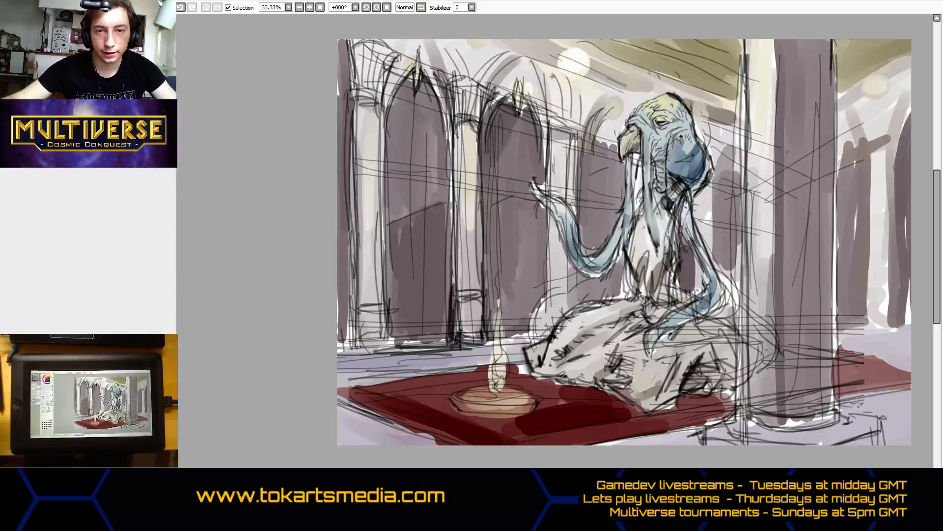
Save the canvas in the Card Art folder inside Multiverse.
key(ctrl+s)
drag(518, 215, 465, 137)
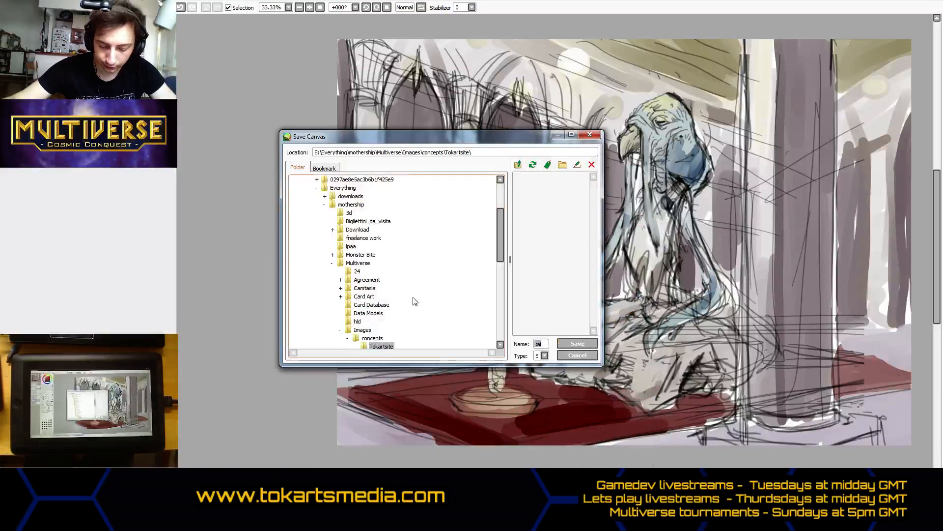
scroll(500, 252, down, 1)
scroll(500, 252, down, 2)
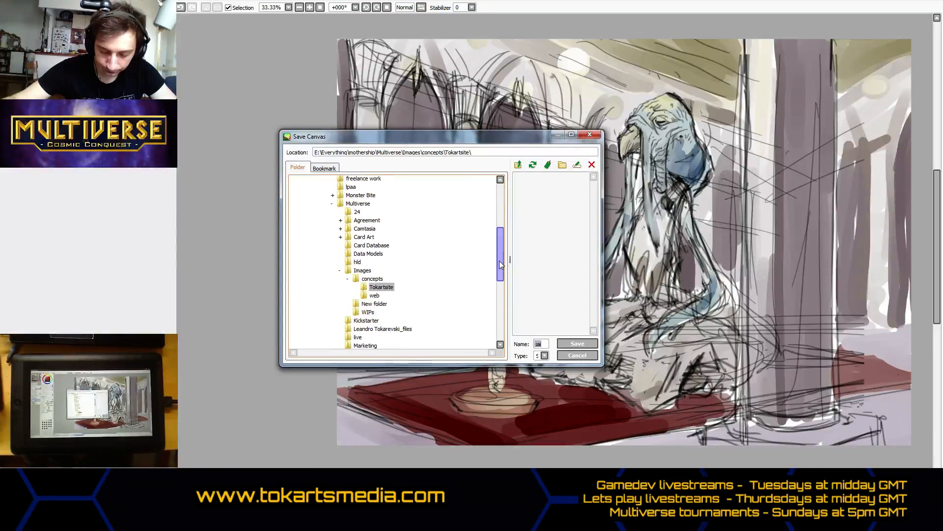
click(340, 271)
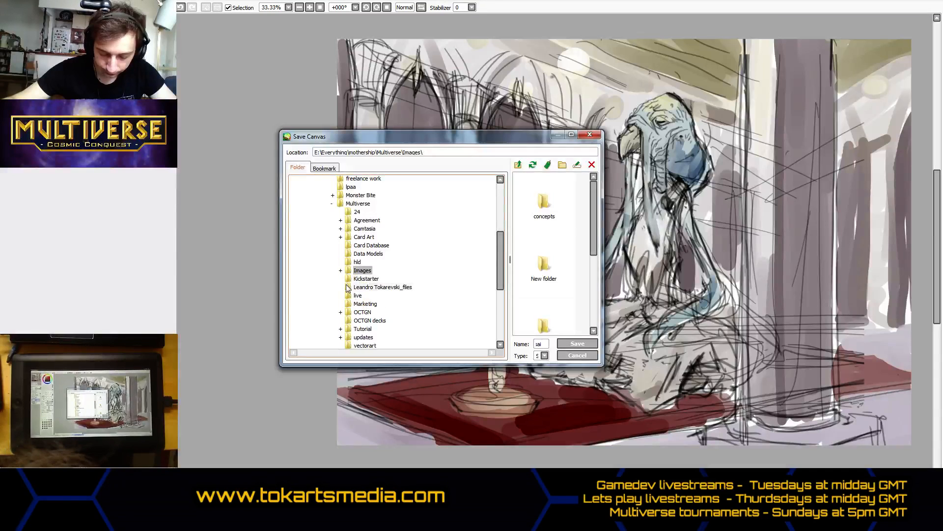
click(362, 239)
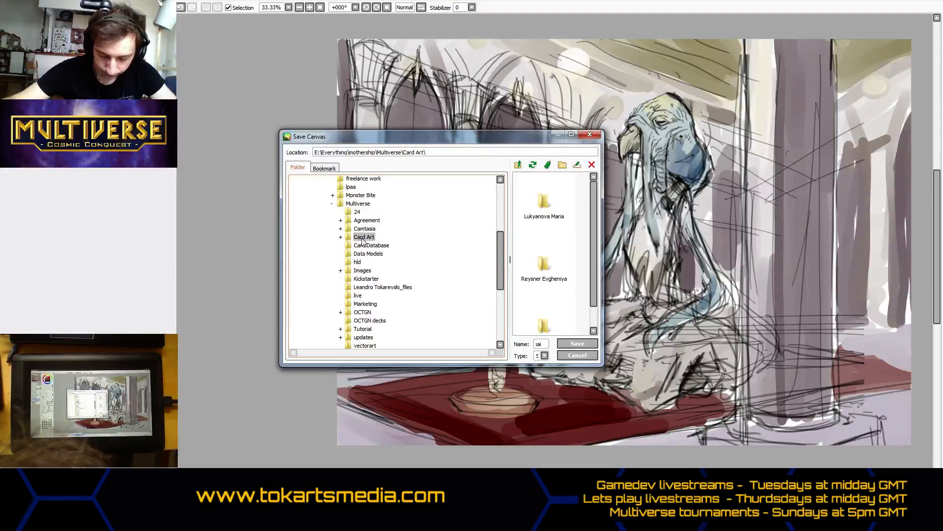
click(575, 344)
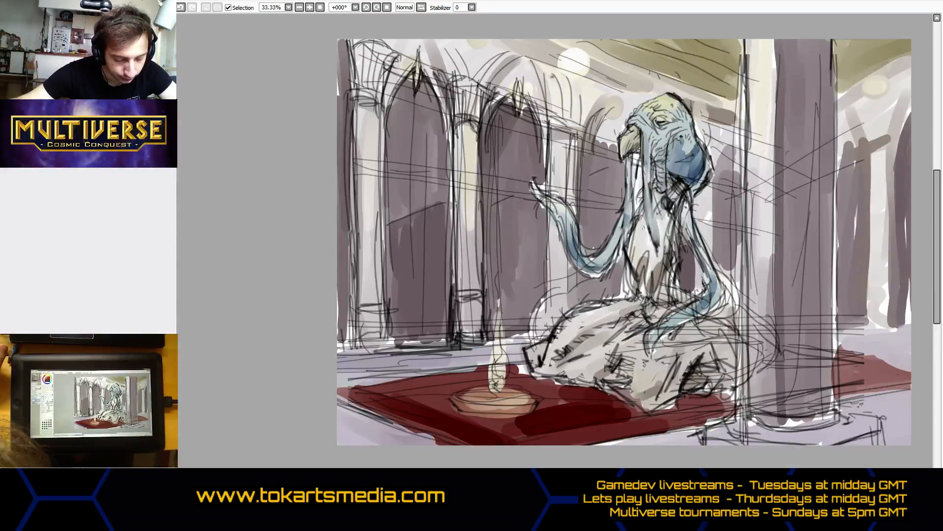
Fade the line sketch so the colour blocking underneath reads more clearly.
click(14, 239)
click(14, 238)
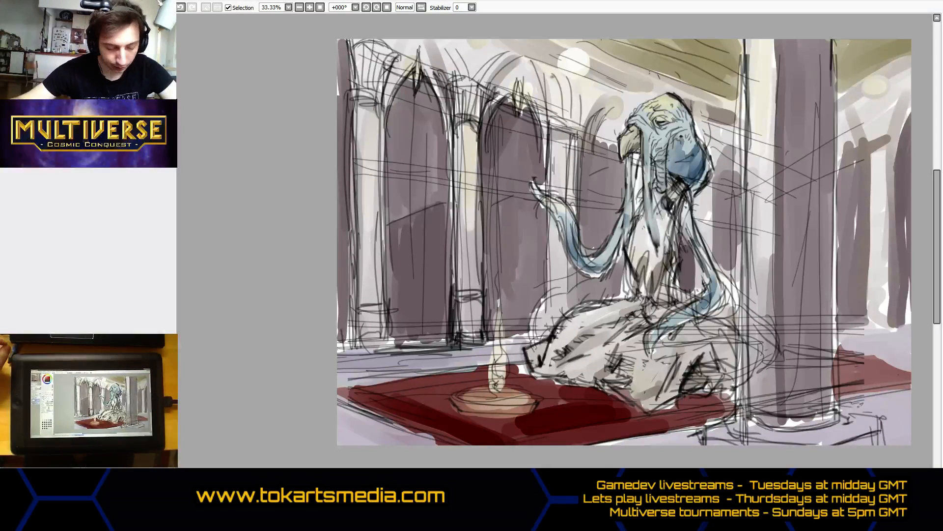
double_click(34, 226)
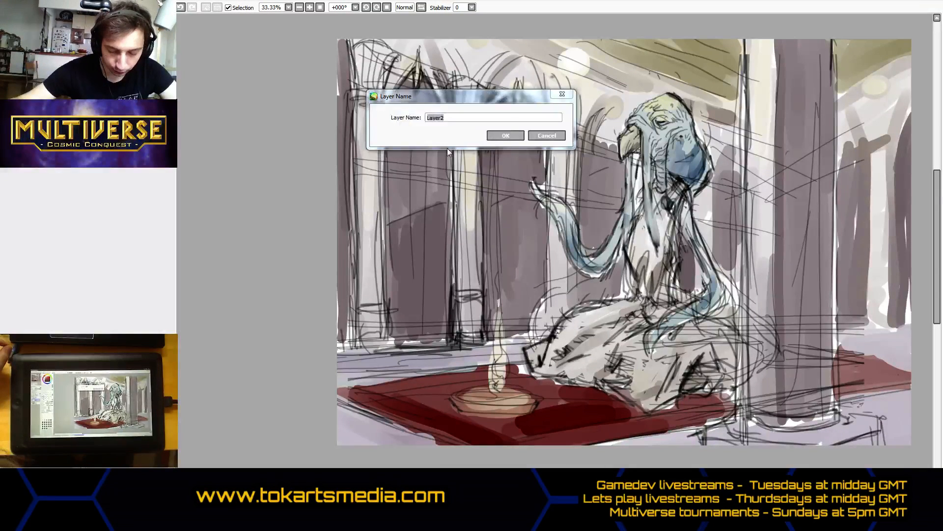
click(546, 136)
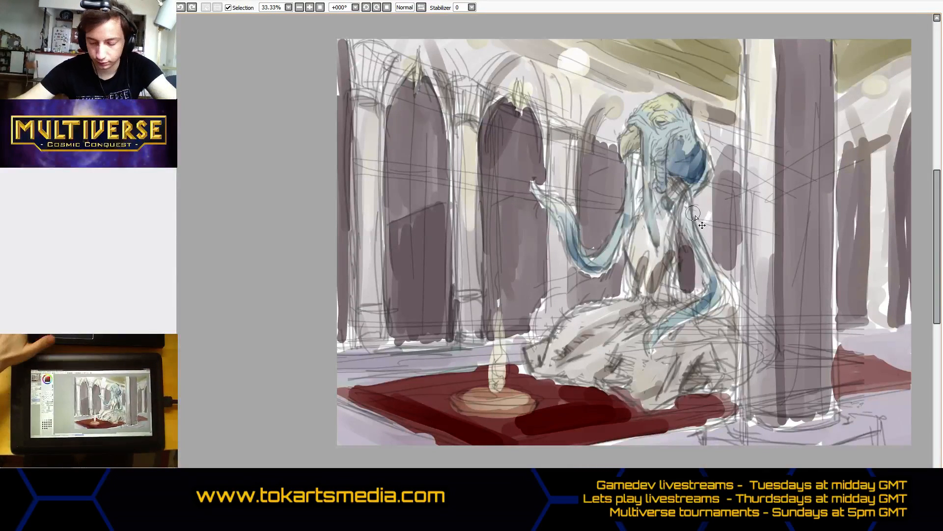
key(ctrl+z)
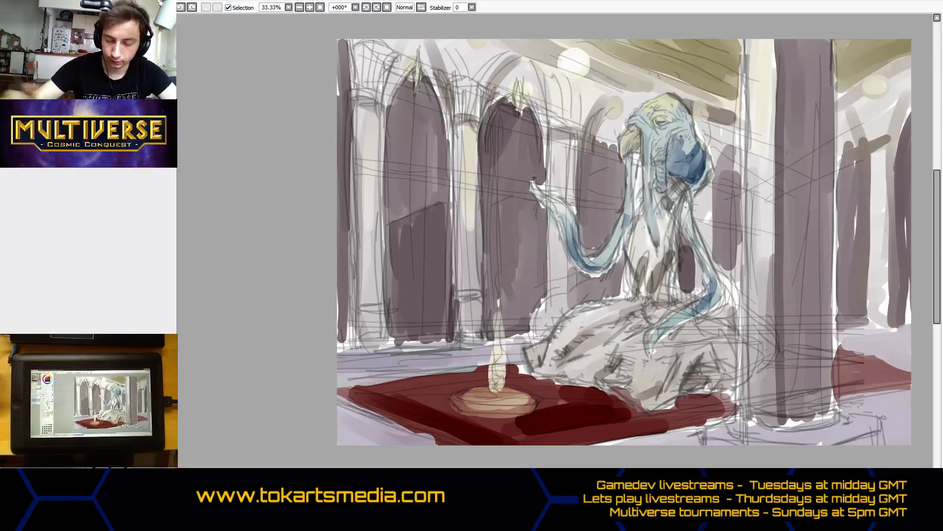
drag(667, 215, 671, 227)
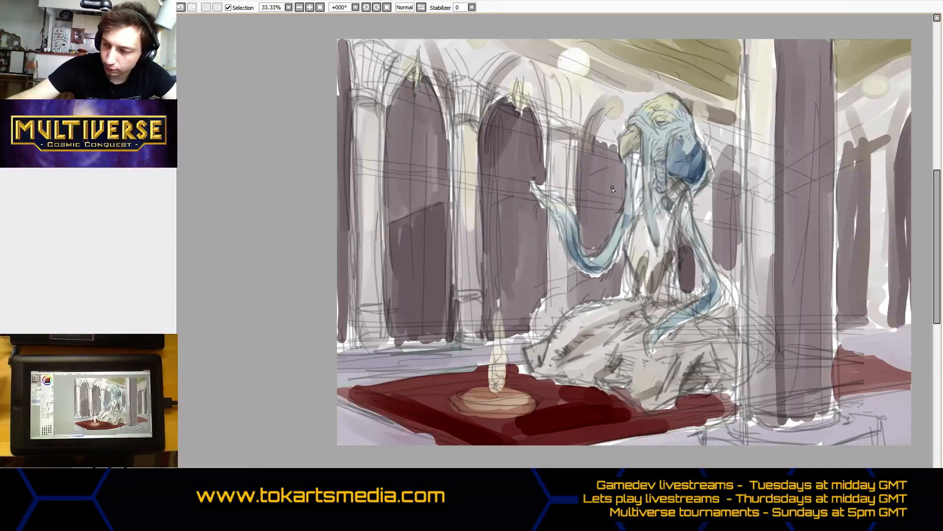
Paint the creature's upper eyelid muted purple, extending the colour towards the outer corner of the eye.
scroll(653, 164, up, 3)
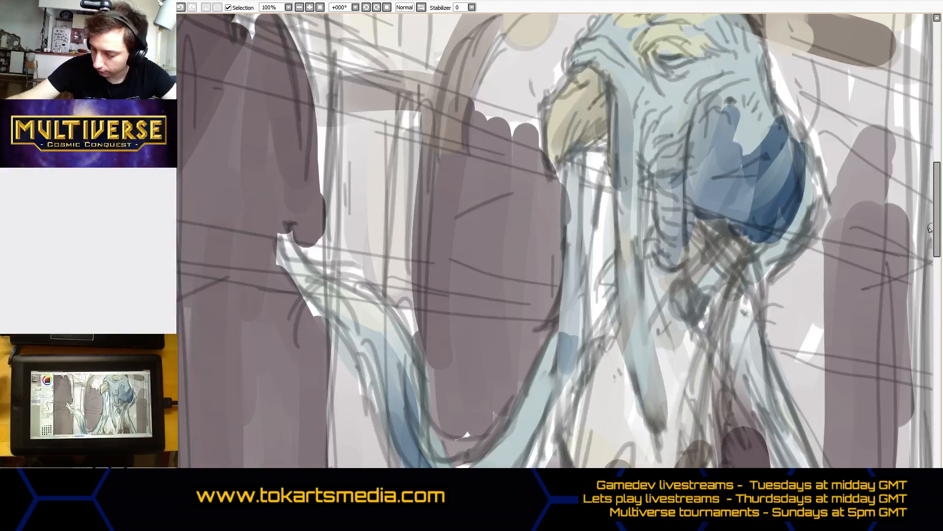
scroll(922, 232, up, 5)
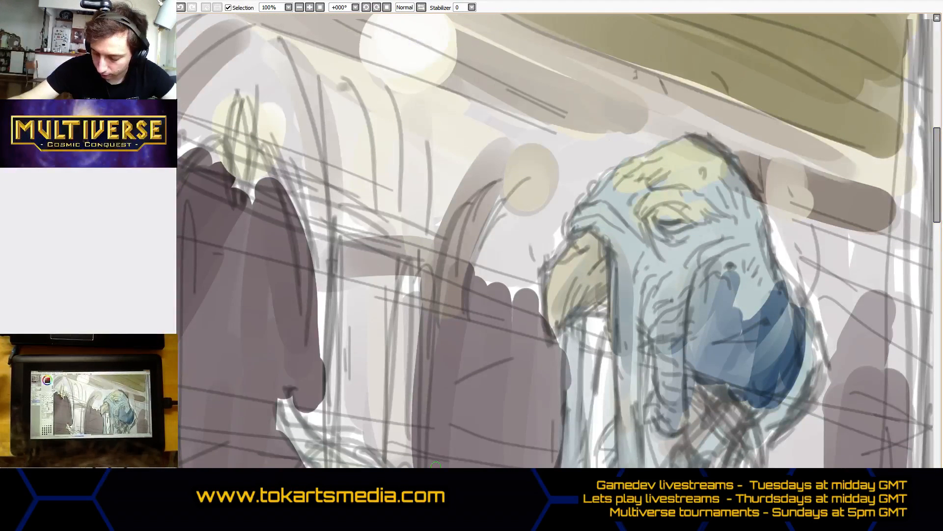
scroll(555, 241, right, 5)
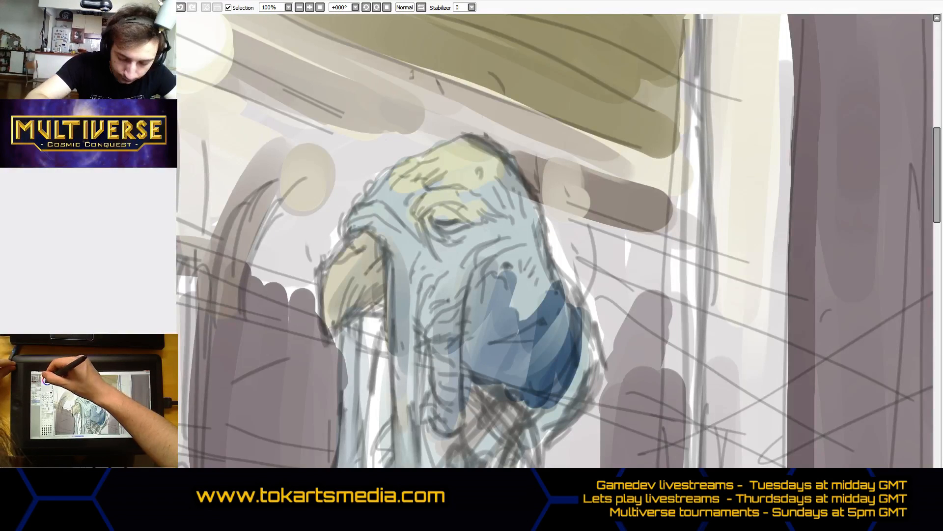
mouse_move(422, 215)
mouse_down()
mouse_move(469, 207)
mouse_move(491, 221)
mouse_up()
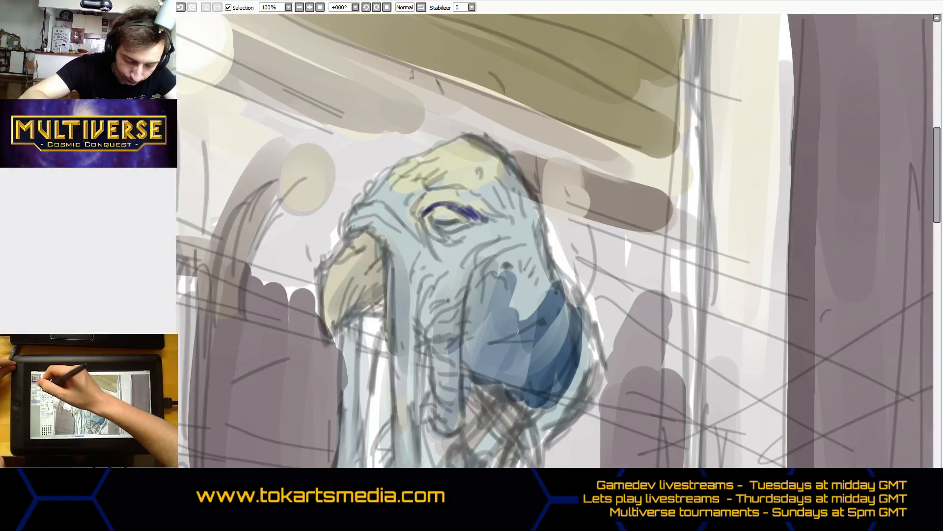
mouse_move(424, 211)
mouse_down()
mouse_move(460, 206)
mouse_move(490, 220)
mouse_up()
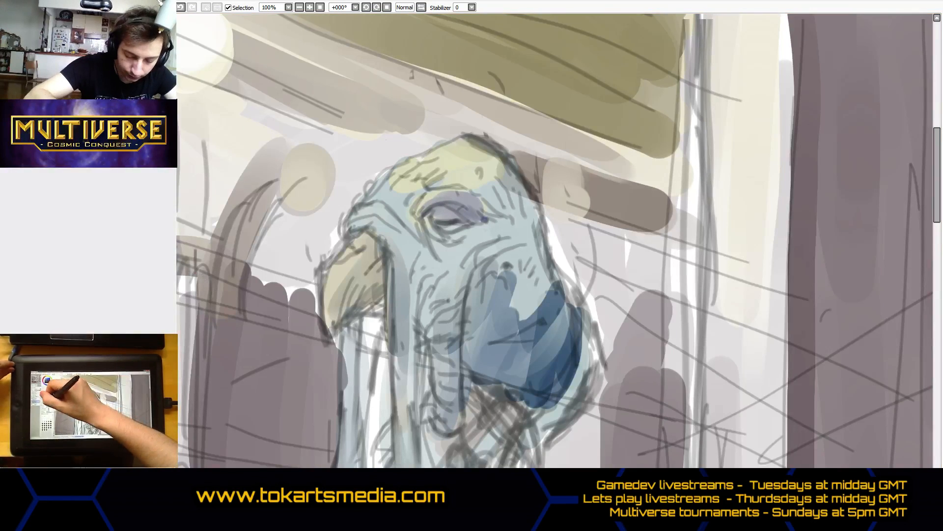
mouse_move(426, 212)
mouse_down()
mouse_move(466, 205)
mouse_move(492, 218)
mouse_up()
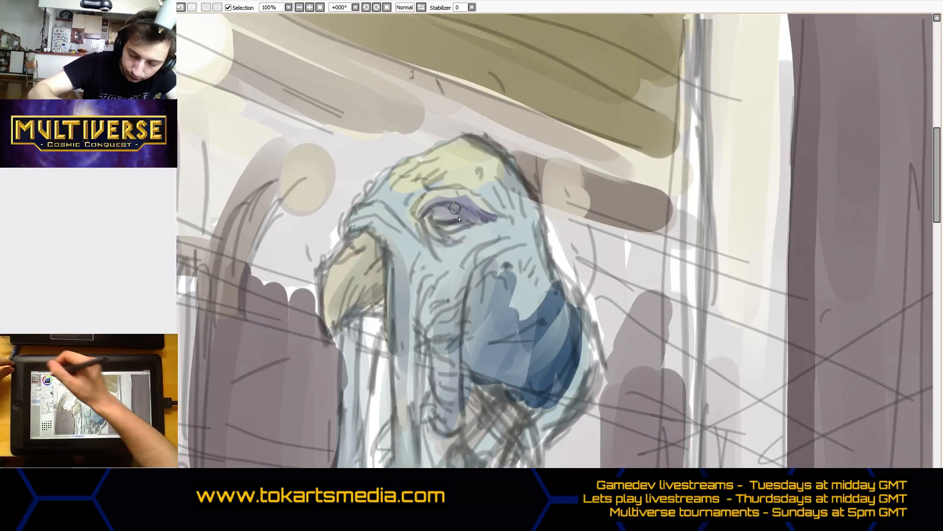
drag(437, 201, 490, 214)
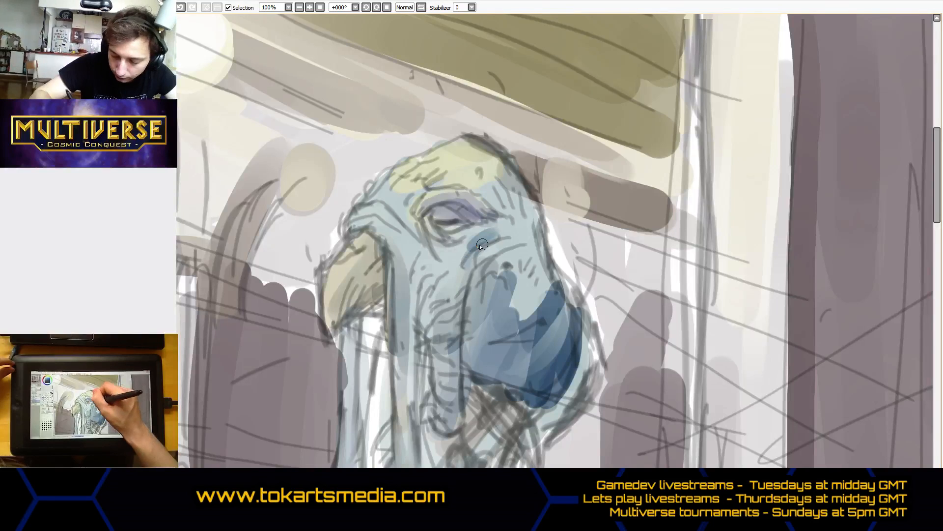
Paint mid-blue shading below the eye and down the back of the head, and deepen the blue of the cheek pouch.
mouse_move(482, 244)
mouse_down()
mouse_move(463, 256)
mouse_move(472, 277)
mouse_move(499, 234)
mouse_up()
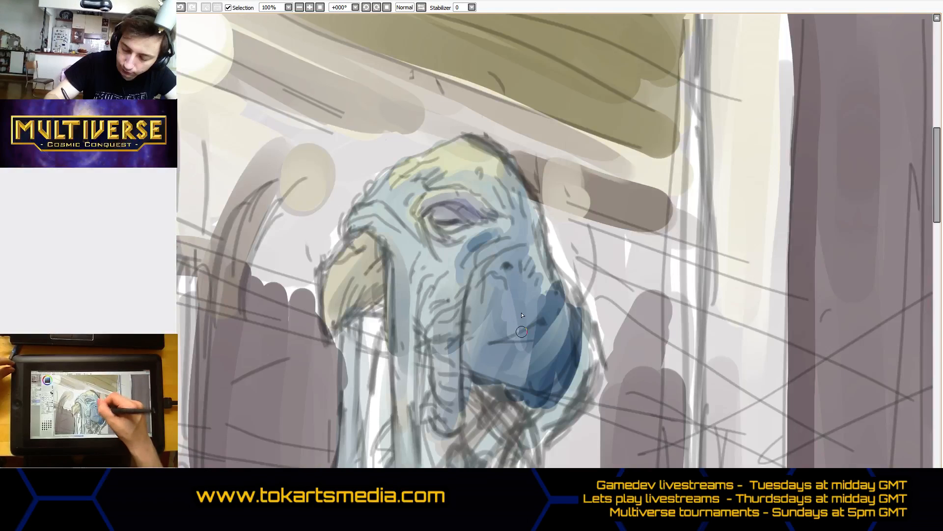
mouse_move(488, 356)
mouse_down()
mouse_move(477, 300)
mouse_move(471, 345)
mouse_move(482, 269)
mouse_move(466, 355)
mouse_move(484, 354)
mouse_move(496, 334)
mouse_move(480, 296)
mouse_move(452, 311)
mouse_move(467, 286)
mouse_move(435, 321)
mouse_move(464, 306)
mouse_move(450, 325)
mouse_move(466, 369)
mouse_move(482, 380)
mouse_move(494, 371)
mouse_move(516, 381)
mouse_move(485, 327)
mouse_move(506, 374)
mouse_move(523, 374)
mouse_move(510, 349)
mouse_move(527, 356)
mouse_move(497, 318)
mouse_move(535, 350)
mouse_move(487, 325)
mouse_move(542, 348)
mouse_move(533, 355)
mouse_move(542, 304)
mouse_up()
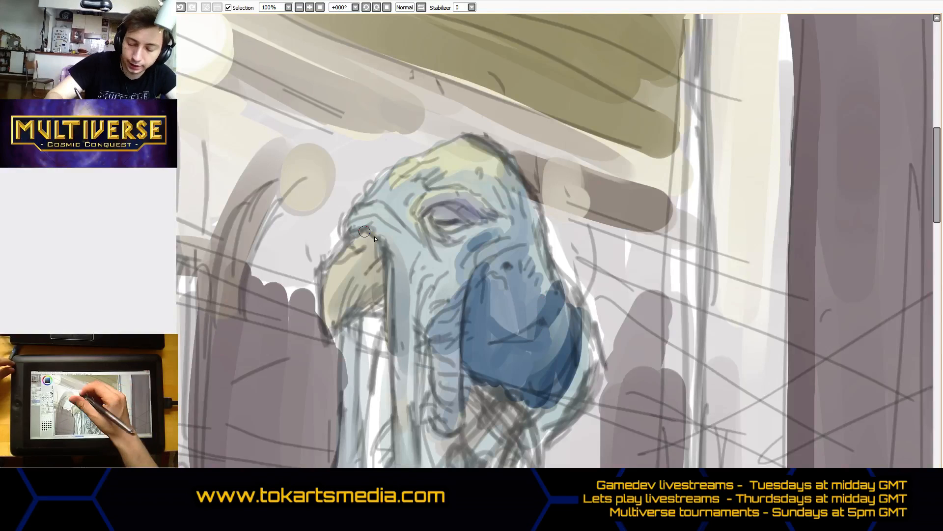
Paint darker blue shadows into the brow ridge above the beak, the face wrinkles and the edge behind the beak.
mouse_move(365, 231)
mouse_down()
mouse_move(351, 230)
mouse_move(378, 235)
mouse_move(391, 252)
mouse_up()
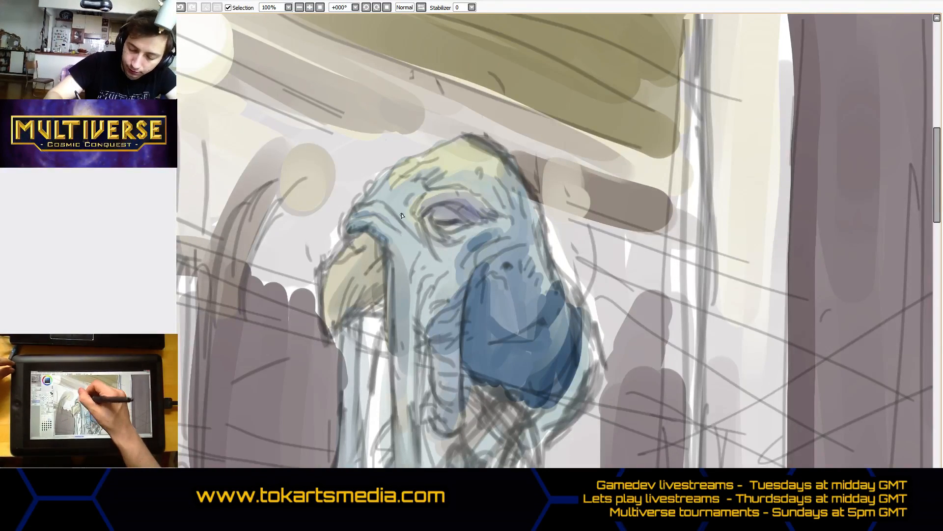
drag(408, 225, 421, 246)
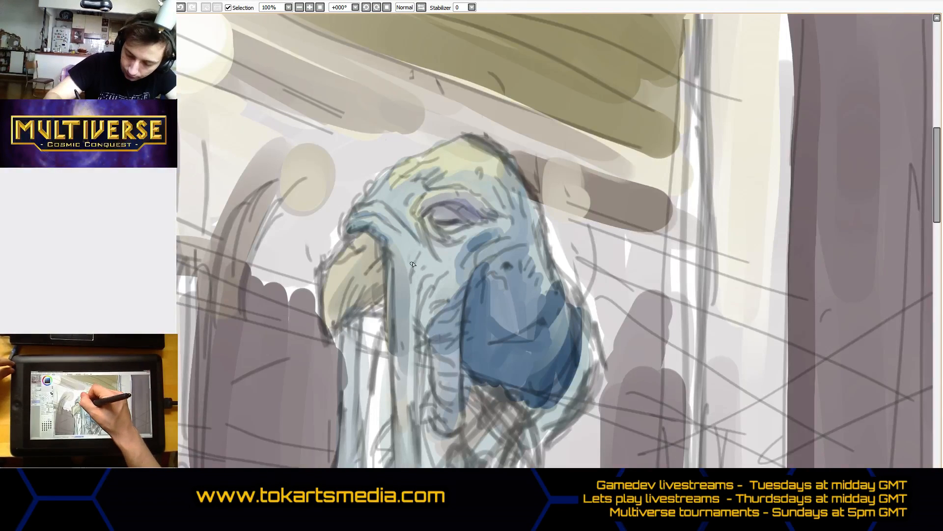
drag(417, 264, 419, 342)
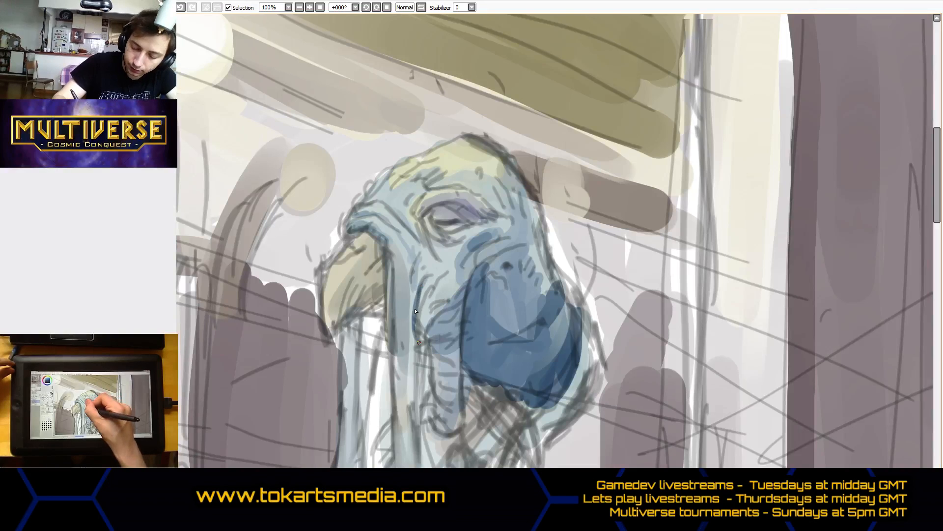
mouse_move(434, 285)
mouse_down()
mouse_move(420, 320)
mouse_move(437, 286)
mouse_move(447, 284)
mouse_move(452, 298)
mouse_up()
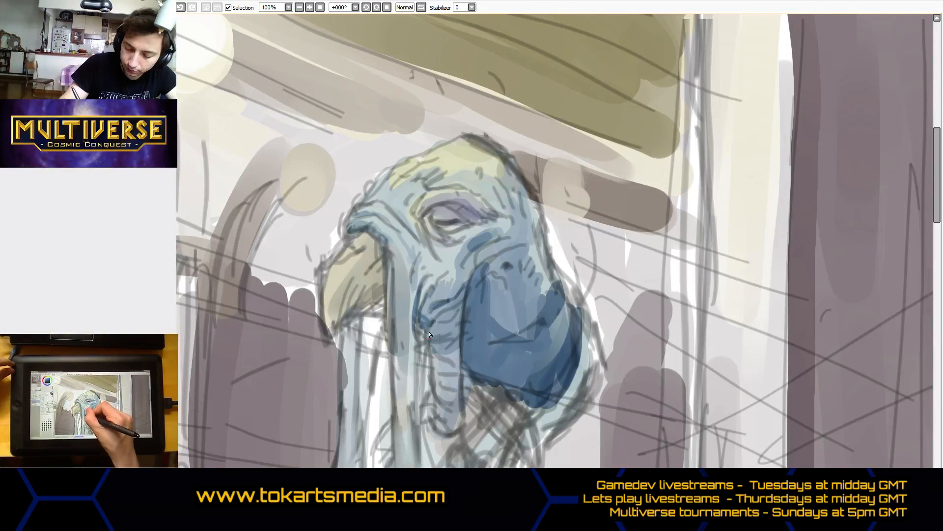
drag(435, 337, 428, 333)
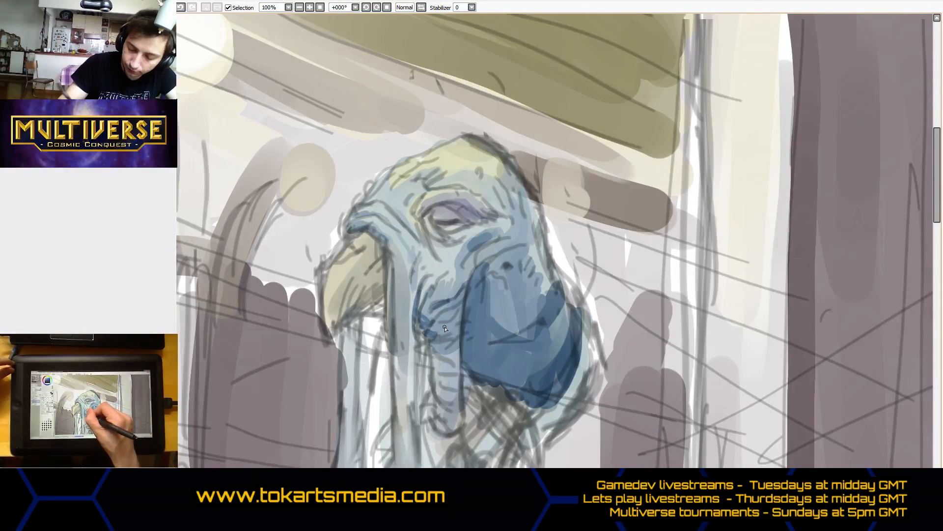
drag(387, 263, 394, 346)
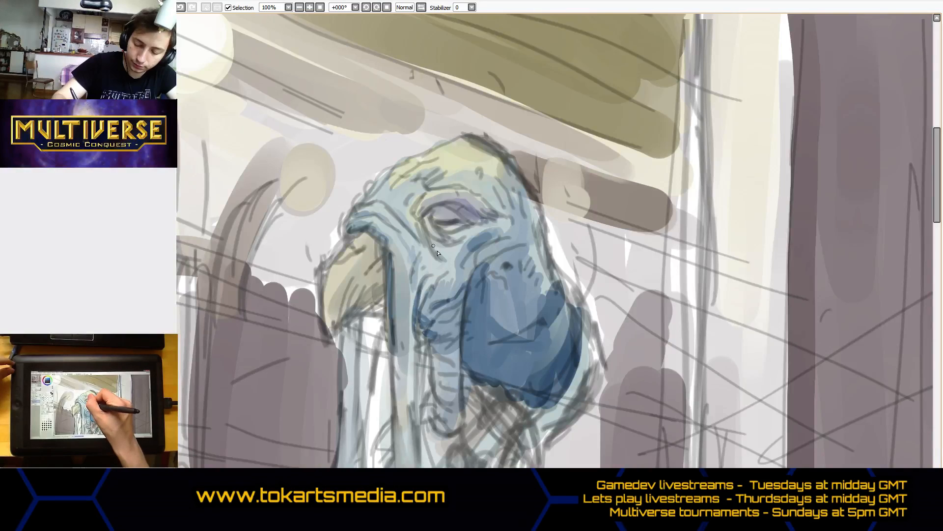
Darken the eye with deep blue, shade the forehead light blue, and fill the pouch's pale patches with darker blue.
mouse_move(427, 221)
mouse_down()
mouse_move(481, 213)
mouse_move(472, 208)
mouse_move(488, 215)
mouse_move(465, 197)
mouse_move(419, 207)
mouse_move(428, 199)
mouse_move(410, 215)
mouse_up()
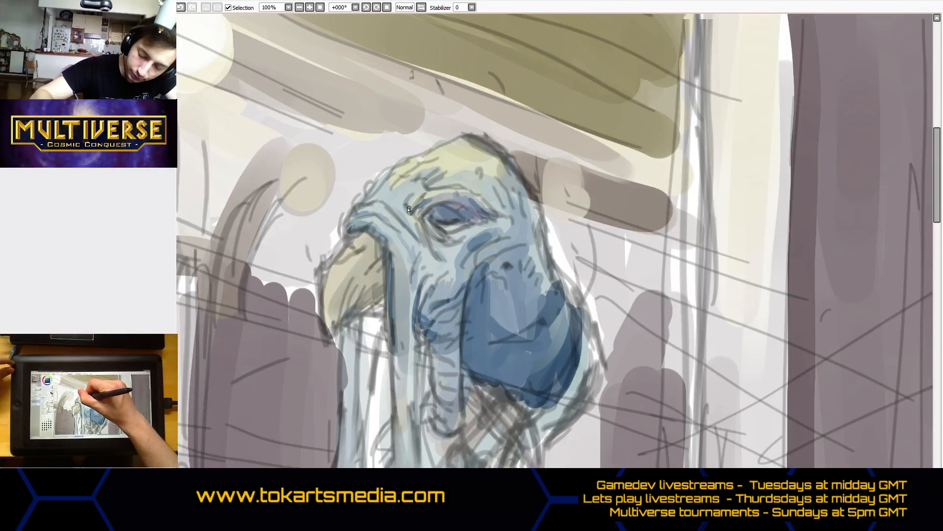
mouse_move(421, 188)
mouse_down()
mouse_move(385, 209)
mouse_move(408, 203)
mouse_move(405, 211)
mouse_move(395, 202)
mouse_move(403, 170)
mouse_move(417, 225)
mouse_move(386, 203)
mouse_move(414, 231)
mouse_move(374, 197)
mouse_move(391, 173)
mouse_move(376, 201)
mouse_move(396, 209)
mouse_move(381, 201)
mouse_move(400, 230)
mouse_move(401, 180)
mouse_move(381, 216)
mouse_move(367, 214)
mouse_move(373, 230)
mouse_move(383, 213)
mouse_move(392, 218)
mouse_move(395, 248)
mouse_move(410, 259)
mouse_move(426, 211)
mouse_move(392, 268)
mouse_move(413, 315)
mouse_up()
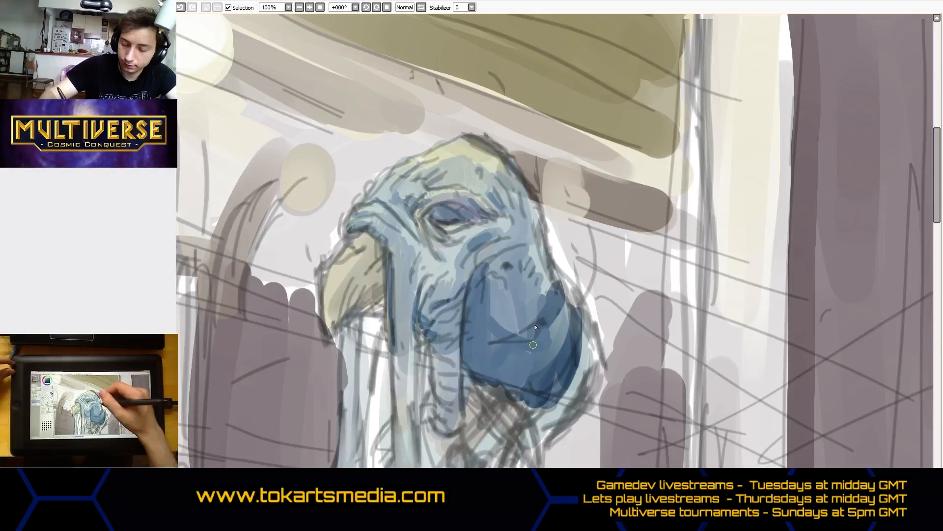
mouse_move(495, 342)
mouse_down()
mouse_move(513, 351)
mouse_move(538, 317)
mouse_move(535, 334)
mouse_move(561, 322)
mouse_up()
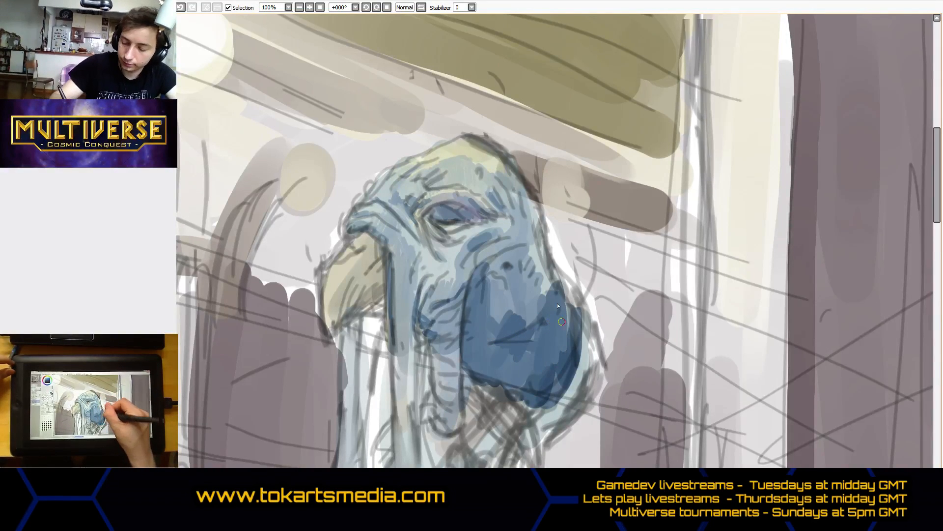
Paint mid-blue down the back of the head and the hanging fold below the cheek, and smooth the pouch's blue patches.
mouse_move(551, 279)
mouse_down()
mouse_move(570, 291)
mouse_move(539, 244)
mouse_move(546, 251)
mouse_move(531, 198)
mouse_up()
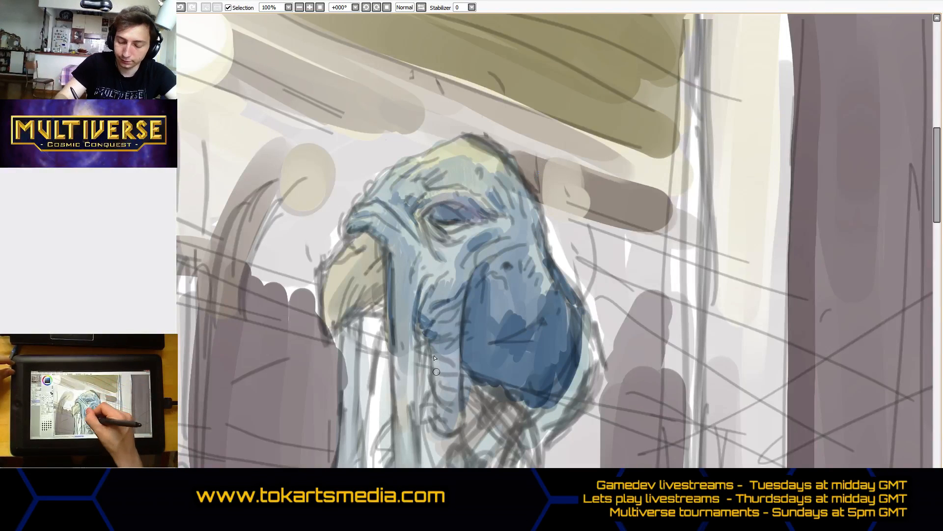
mouse_move(436, 372)
mouse_down()
mouse_move(445, 380)
mouse_move(460, 350)
mouse_move(436, 403)
mouse_move(451, 407)
mouse_move(460, 366)
mouse_move(458, 394)
mouse_up()
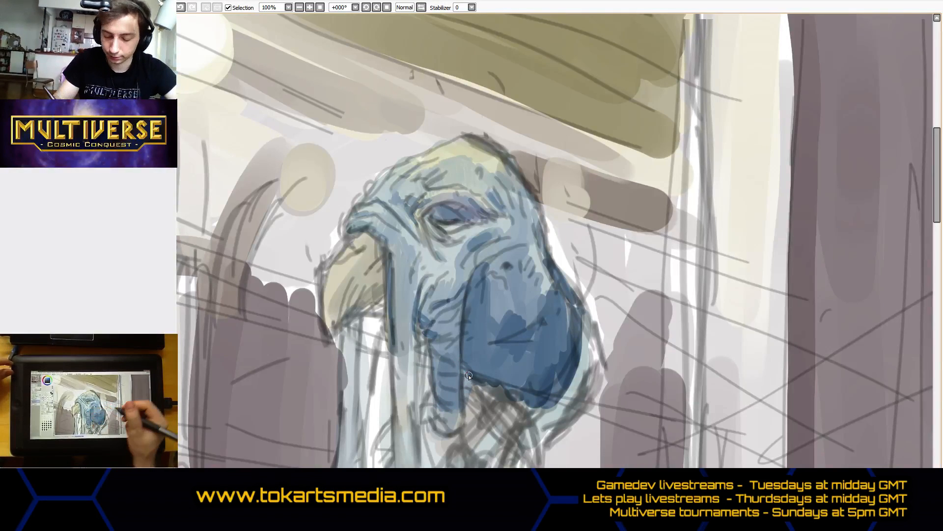
mouse_move(490, 326)
mouse_down()
mouse_move(487, 300)
mouse_move(493, 328)
mouse_move(533, 351)
mouse_move(550, 300)
mouse_move(543, 265)
mouse_move(541, 300)
mouse_move(526, 288)
mouse_up()
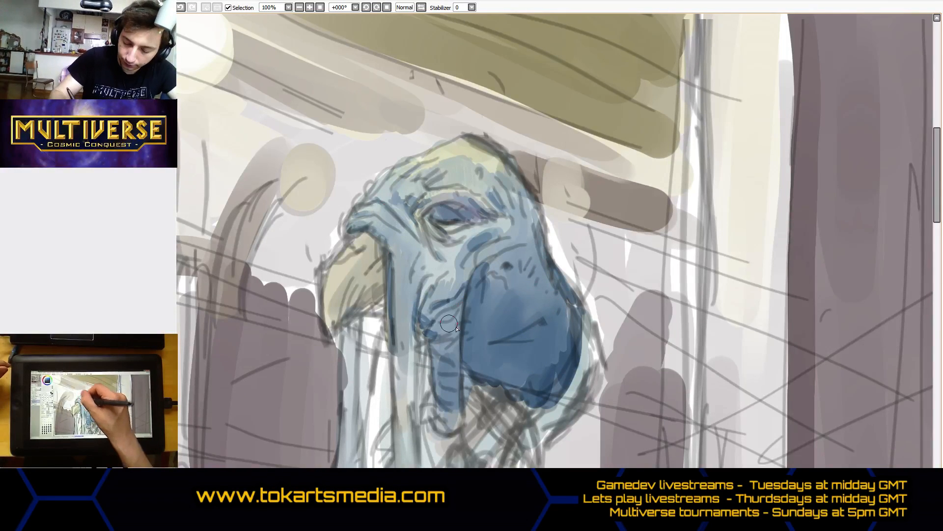
Blend the blue shading on the cheek folds and around the eye, undoing the last two strokes along the way.
mouse_move(452, 290)
mouse_down()
mouse_move(427, 314)
mouse_move(439, 334)
mouse_up()
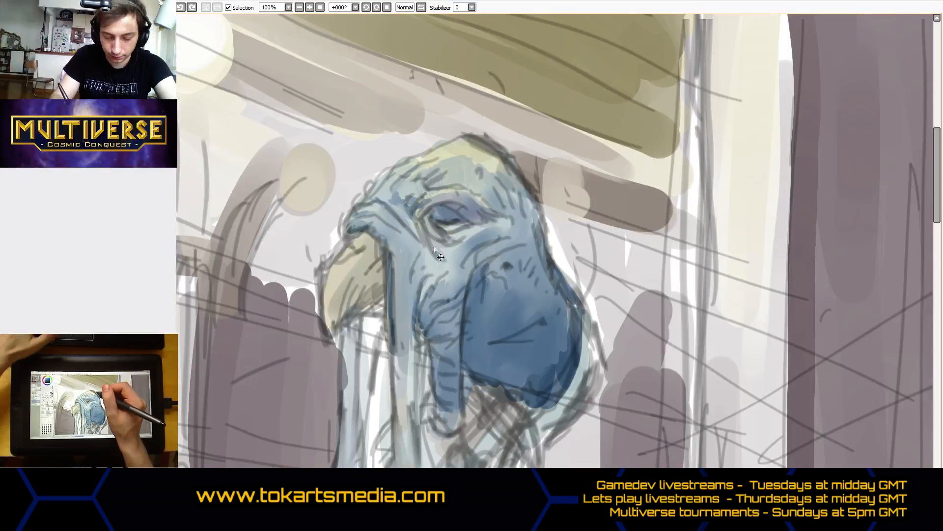
key(ctrl+z)
key(ctrl+z)
drag(423, 216, 440, 226)
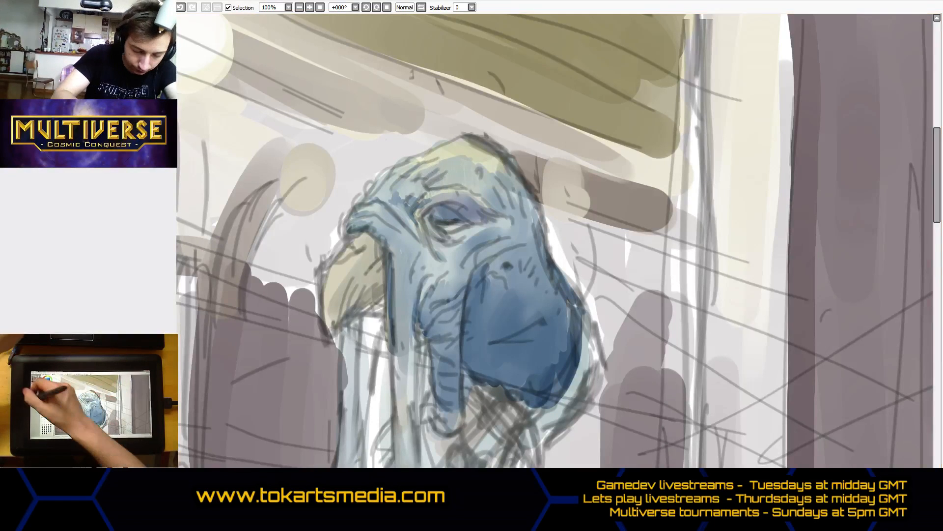
Hide the sketch lines and paint a dark blue contour down the back of the head and the pouch's outer edge.
click(10, 197)
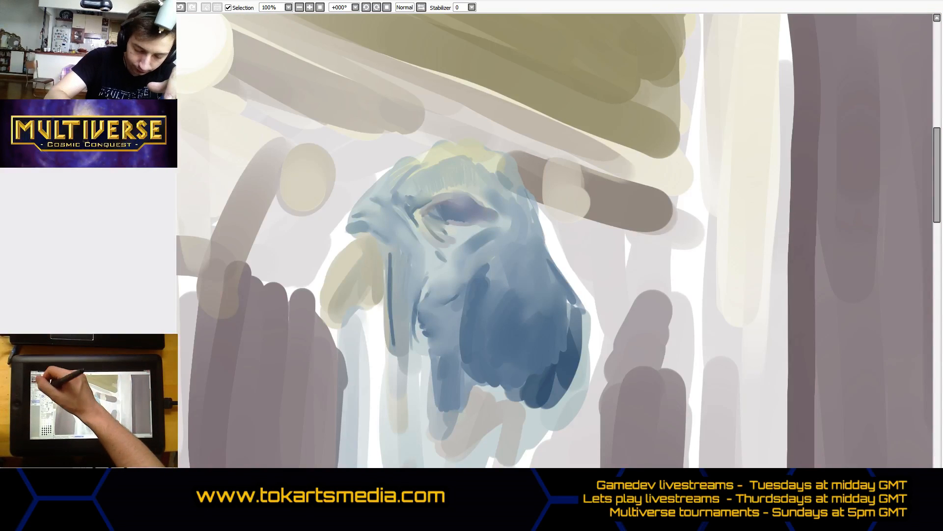
drag(526, 190, 537, 212)
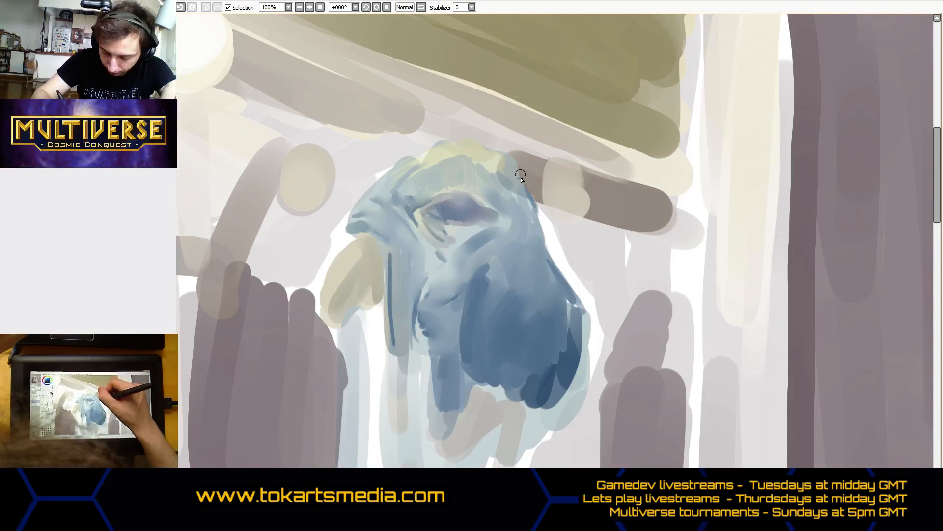
mouse_move(521, 175)
mouse_down()
mouse_move(574, 310)
mouse_move(572, 299)
mouse_move(582, 361)
mouse_up()
drag(574, 312, 583, 374)
drag(566, 290, 580, 340)
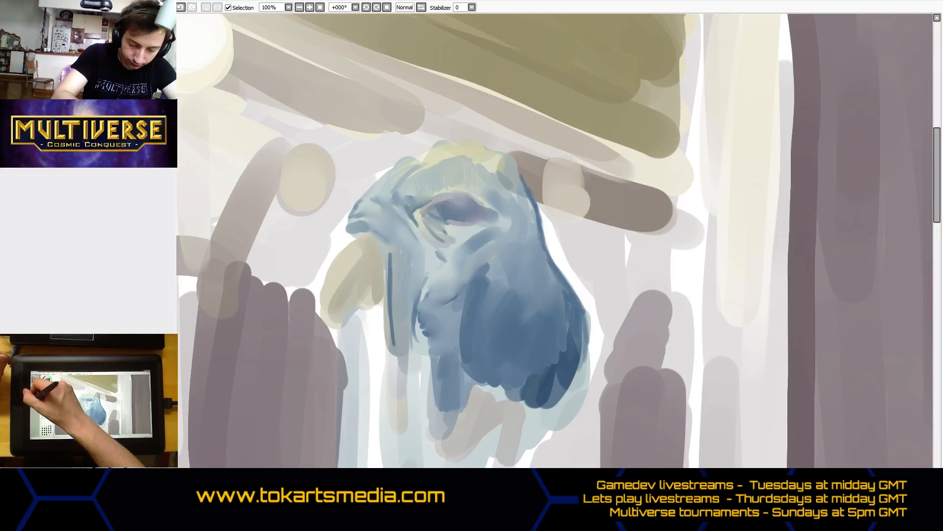
Paint a dark blue contour along the brow and forehead, and lighten the area above the eye with pale blue.
click(11, 197)
click(11, 197)
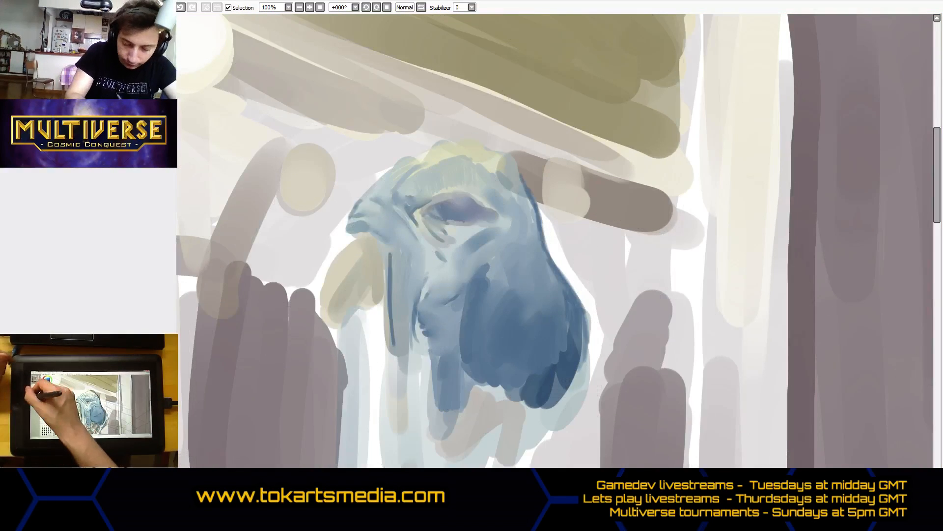
mouse_move(364, 202)
mouse_down()
mouse_move(438, 133)
mouse_move(387, 172)
mouse_move(497, 130)
mouse_move(419, 155)
mouse_up()
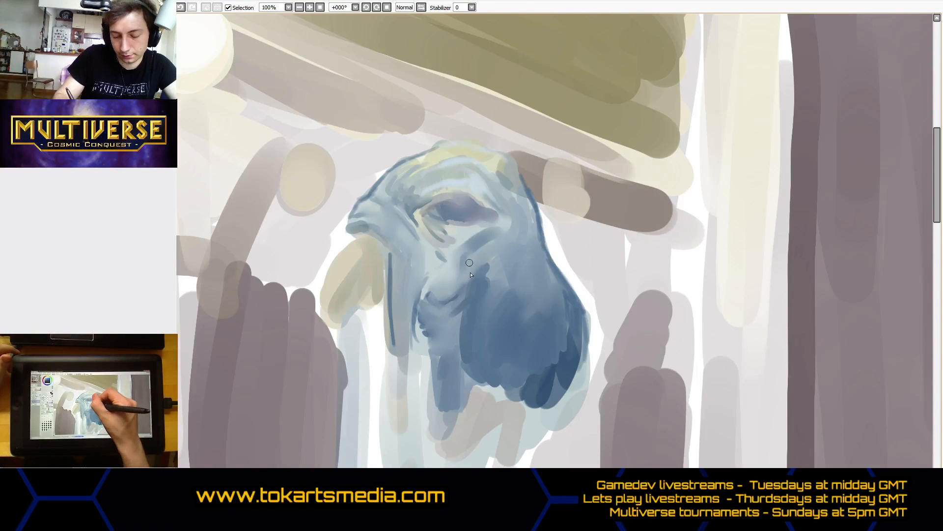
Paint two dark blue spots on the upper part of the cheek pouch, checking their placement against the sketch lines.
click(514, 253)
click(15, 197)
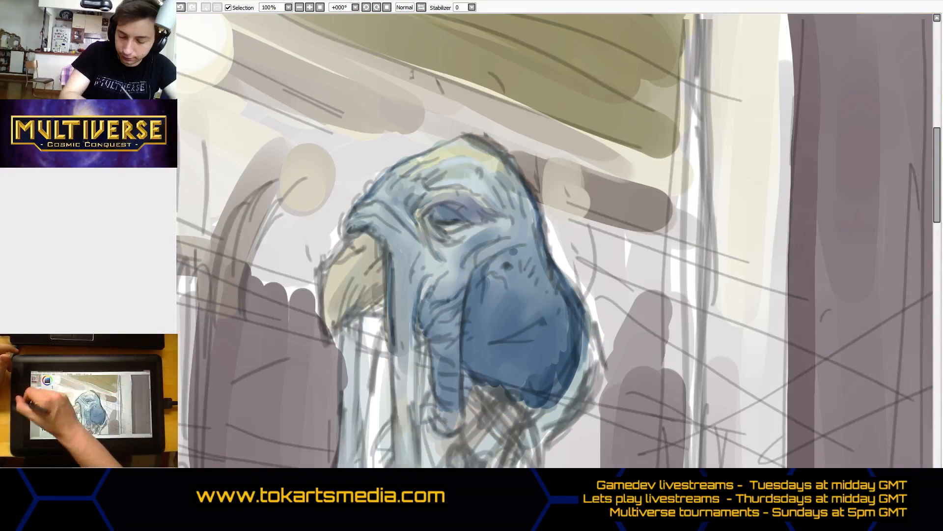
click(507, 267)
With the sketch hidden, add small white highlights above the eye, on the brow and crown, and retouch the head's back edge.
click(15, 197)
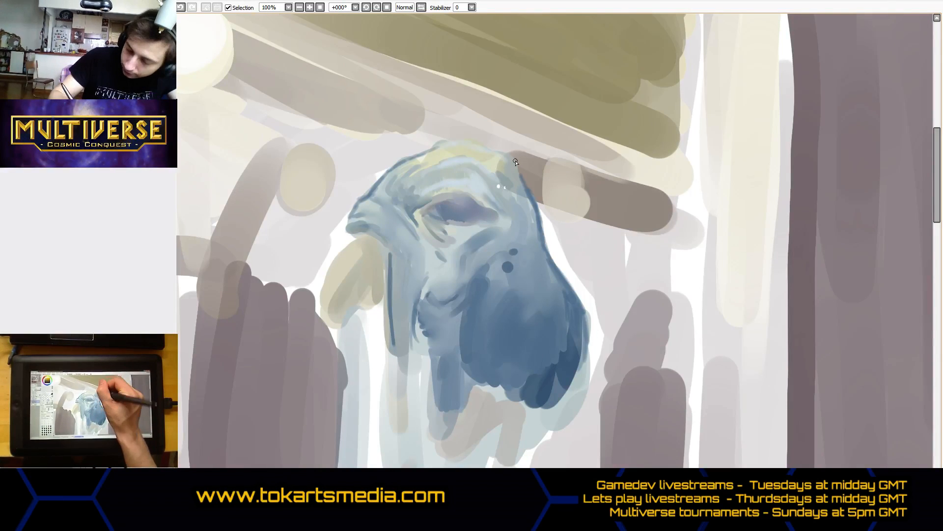
click(465, 189)
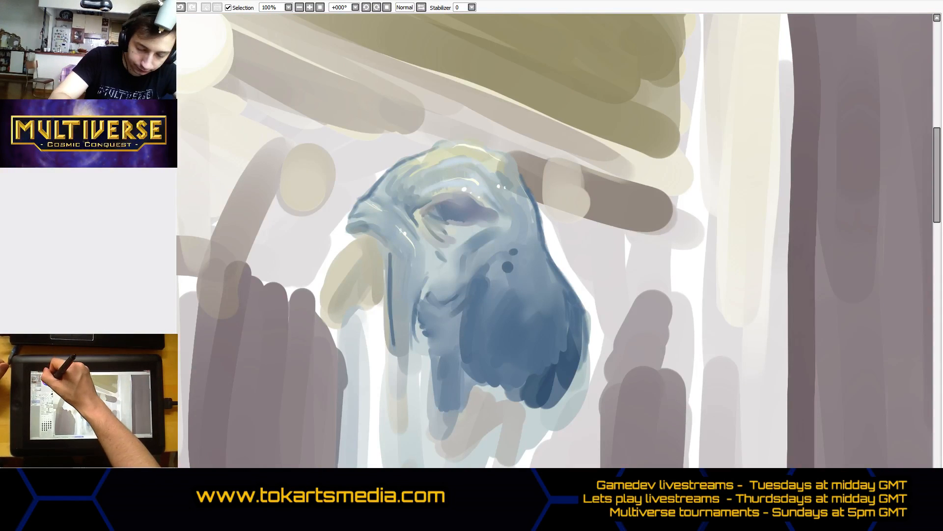
drag(523, 185, 532, 209)
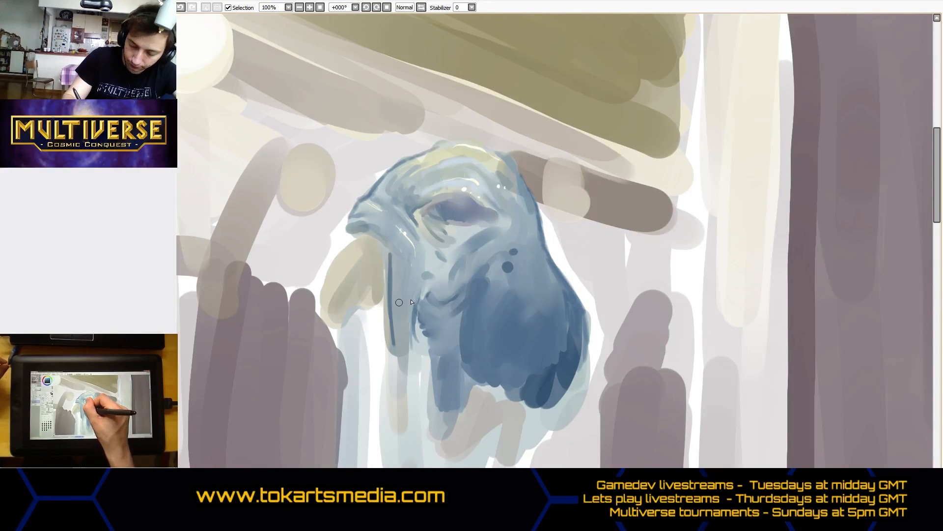
Paint mid-blue shading down the long tentacle behind the beak and along its inner edge.
drag(391, 314, 402, 408)
mouse_move(400, 357)
mouse_down()
mouse_move(408, 431)
mouse_move(409, 382)
mouse_move(413, 425)
mouse_up()
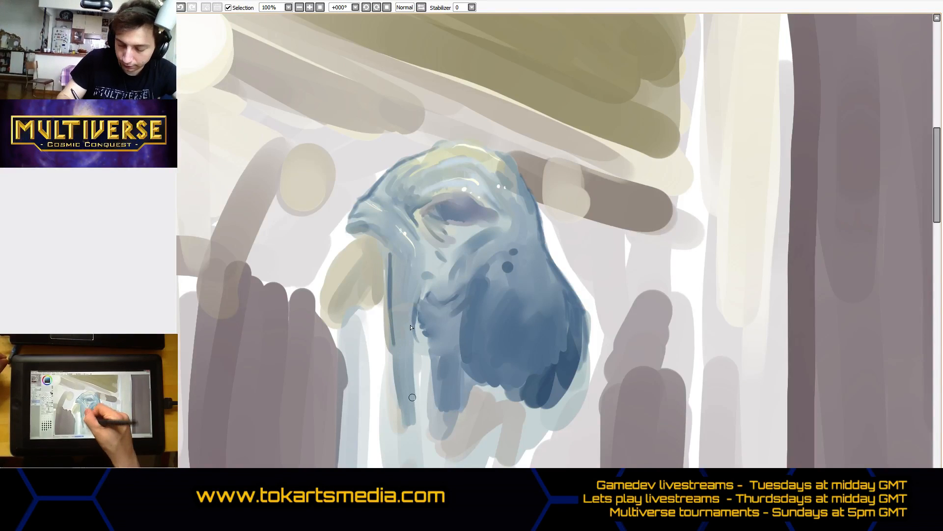
drag(415, 316, 415, 422)
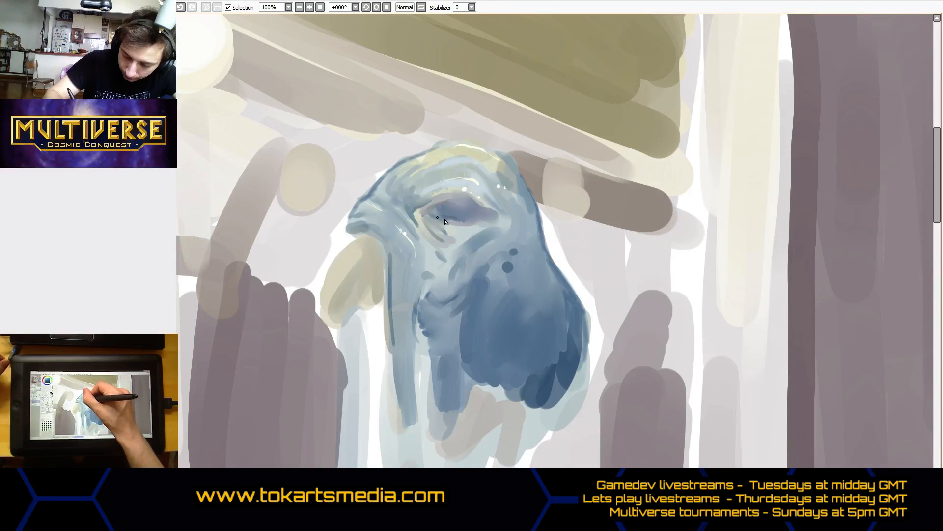
Define the eye with dark lines along the lid opening, inner corner and upper lid, and shade the brow fold above it.
drag(456, 219, 435, 219)
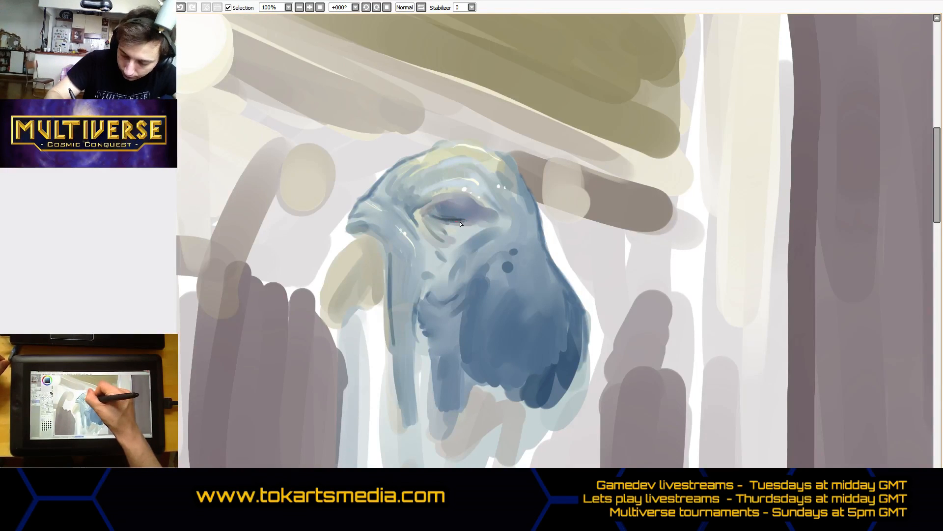
drag(460, 220, 476, 215)
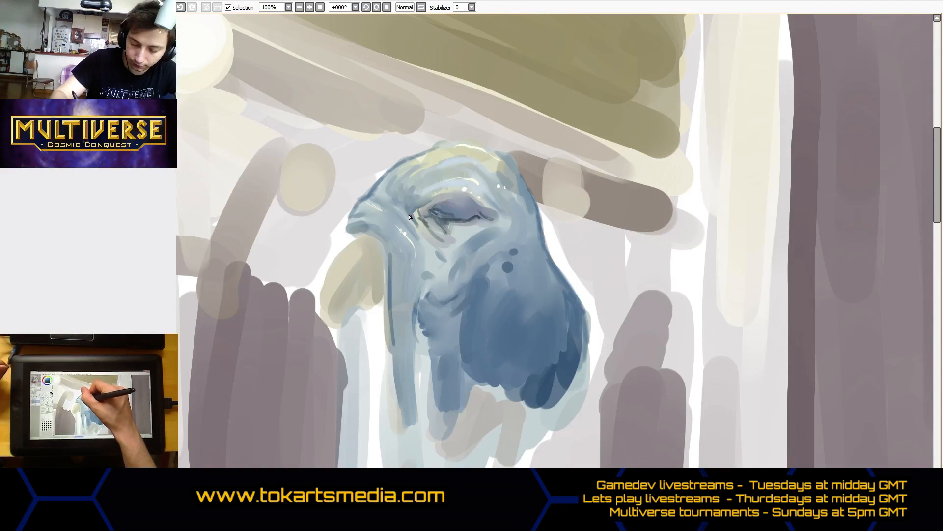
drag(417, 212, 448, 195)
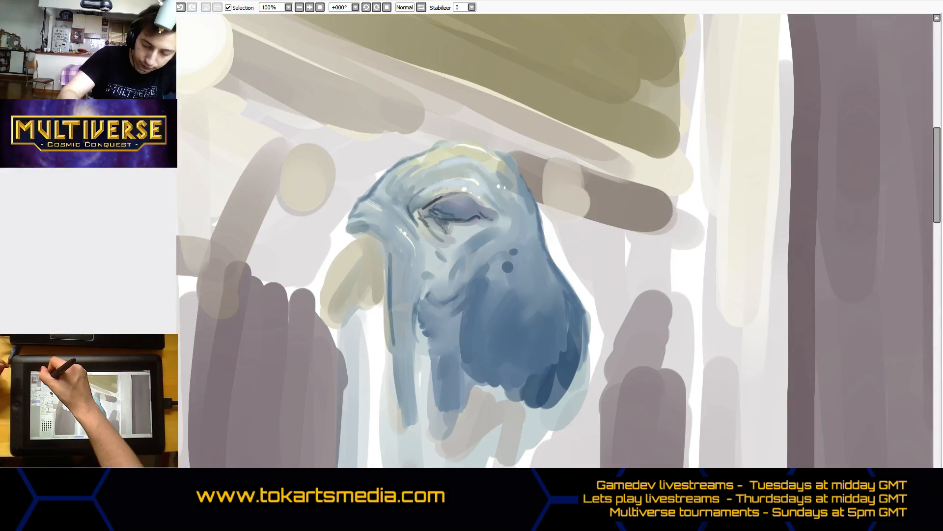
drag(408, 203, 447, 171)
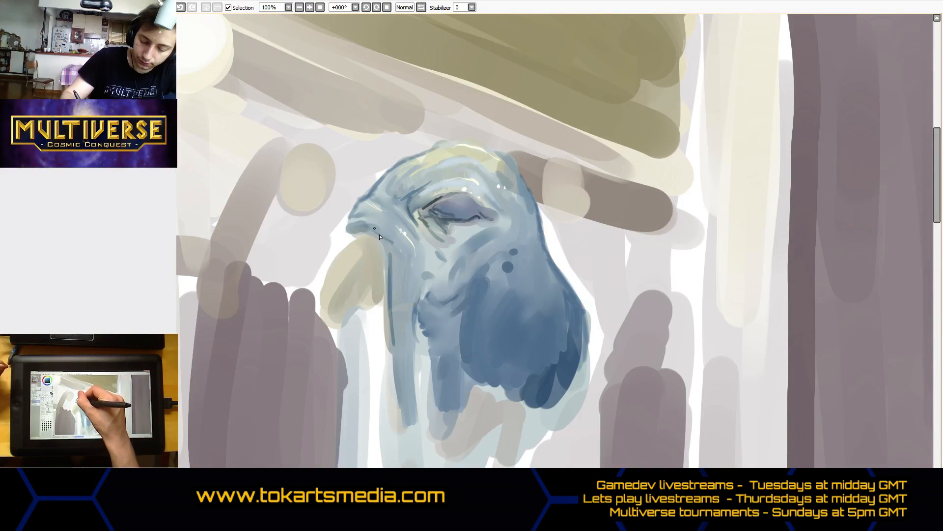
Add tiny dark dots behind the cheek, and outline the hanging fold beside the pouch in dark blue with the sketch shown.
click(532, 233)
drag(460, 344, 461, 377)
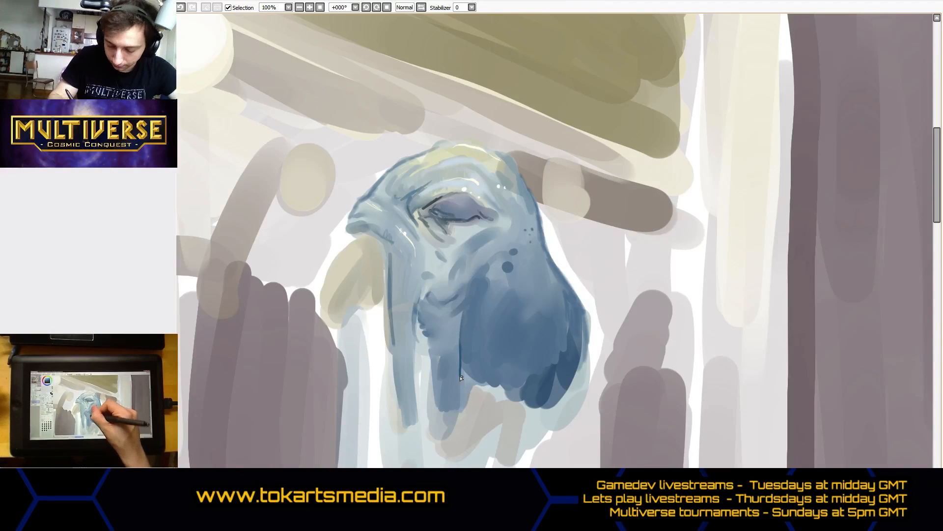
click(10, 221)
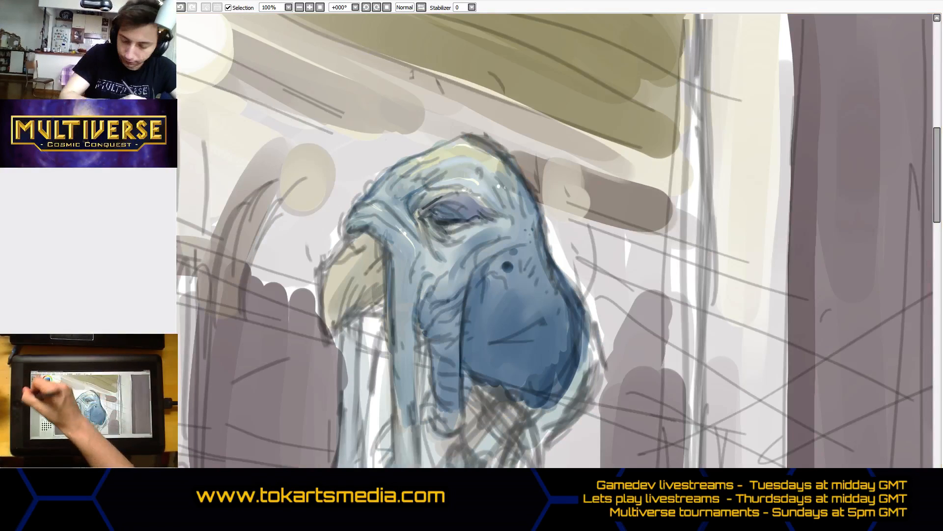
mouse_move(426, 332)
mouse_down()
mouse_move(431, 390)
mouse_move(428, 347)
mouse_move(444, 389)
mouse_move(433, 417)
mouse_move(433, 400)
mouse_move(438, 429)
mouse_move(435, 399)
mouse_move(449, 413)
mouse_up()
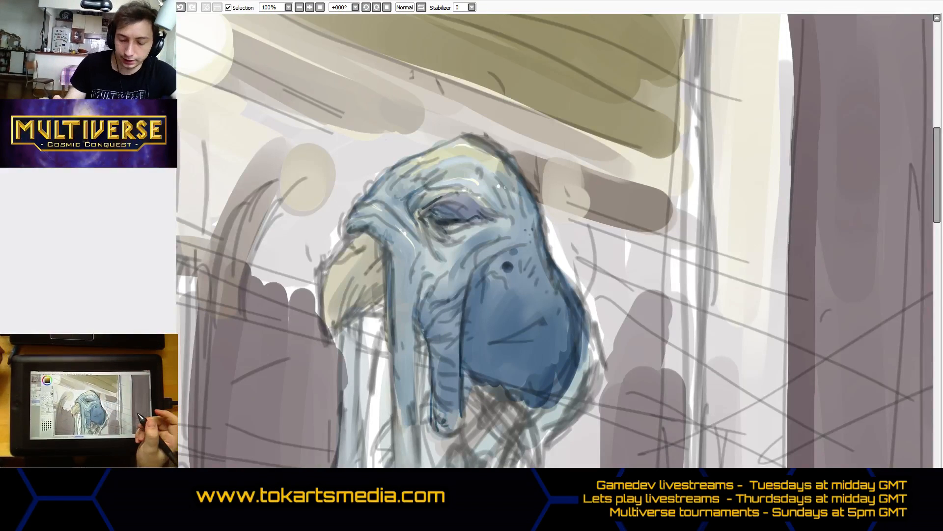
Add a pale highlight along the beak's upper edge, and smooth the beak with beige and darker brown shading.
click(10, 198)
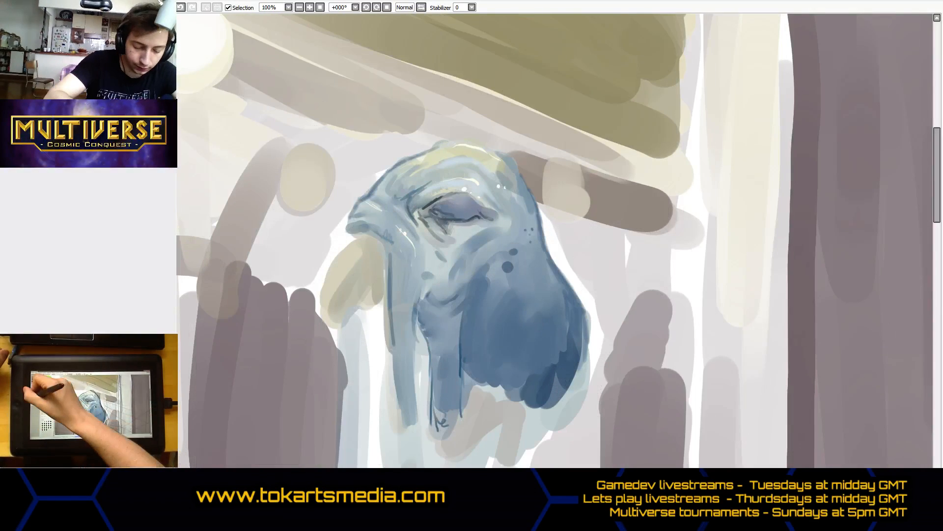
click(11, 198)
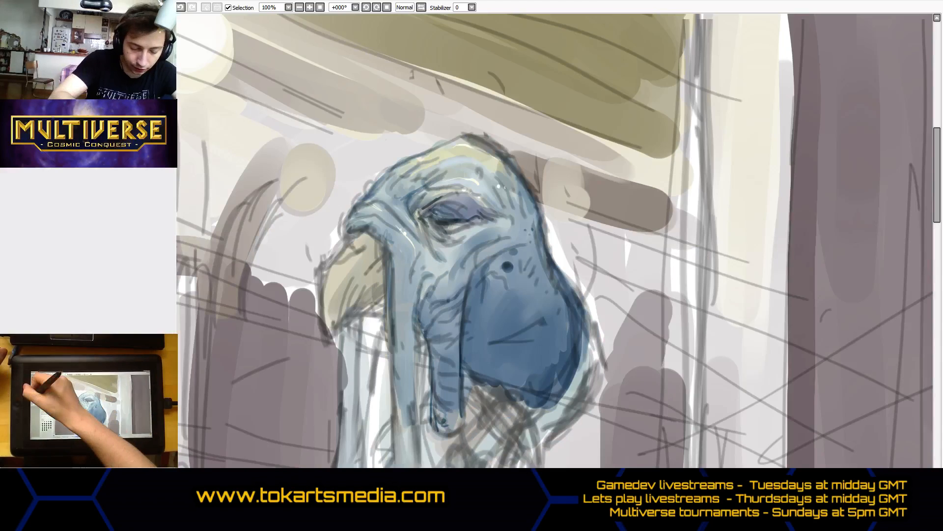
drag(351, 239, 328, 266)
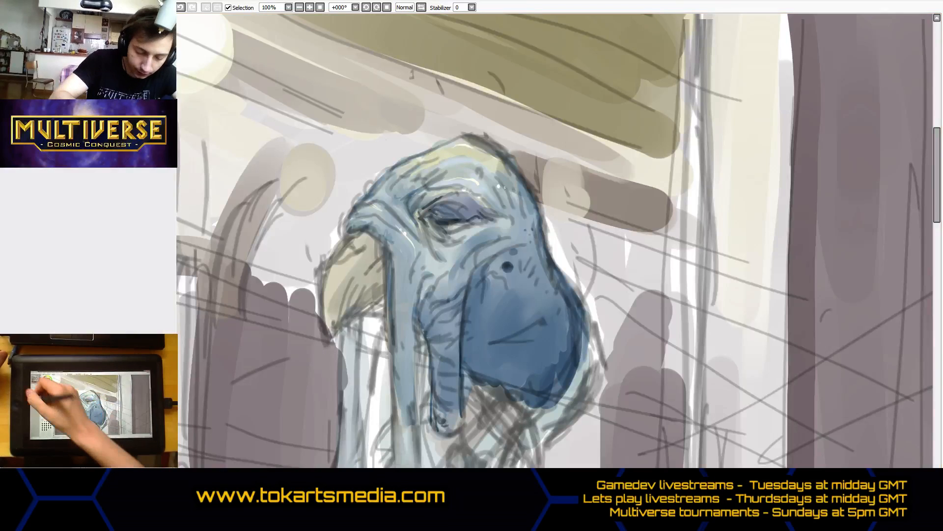
click(10, 198)
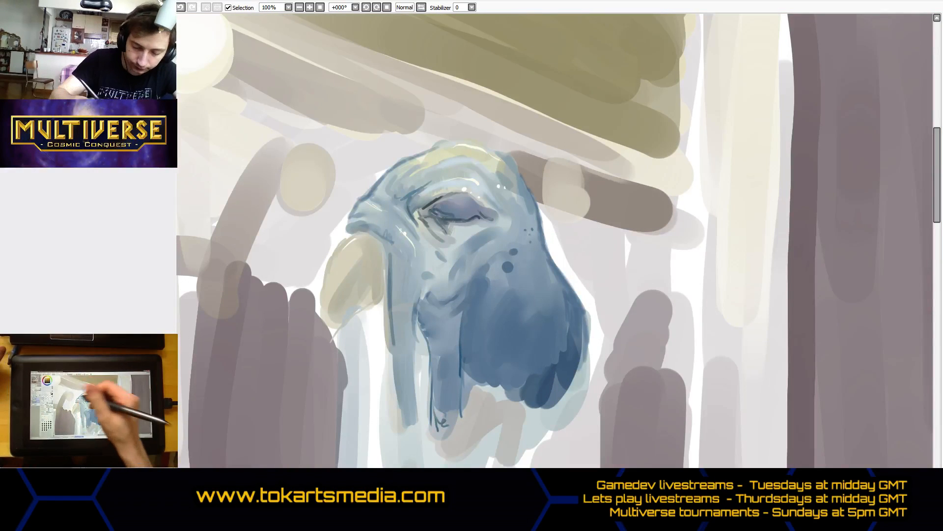
key(])
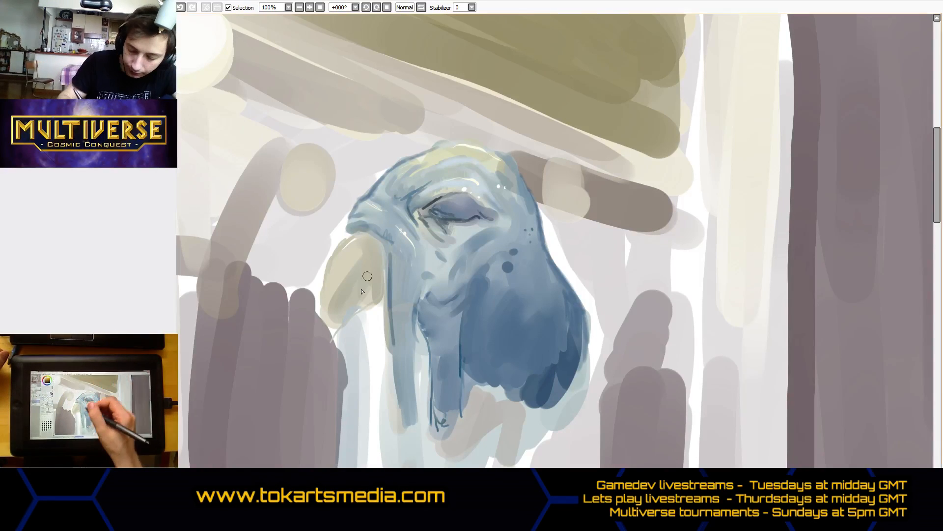
mouse_move(368, 277)
mouse_down()
mouse_move(346, 303)
mouse_move(378, 275)
mouse_move(383, 290)
mouse_move(384, 251)
mouse_move(383, 281)
mouse_move(364, 310)
mouse_move(373, 307)
mouse_move(330, 335)
mouse_move(335, 264)
mouse_up()
mouse_move(327, 315)
mouse_down()
mouse_move(326, 277)
mouse_move(351, 234)
mouse_move(366, 231)
mouse_move(392, 249)
mouse_up()
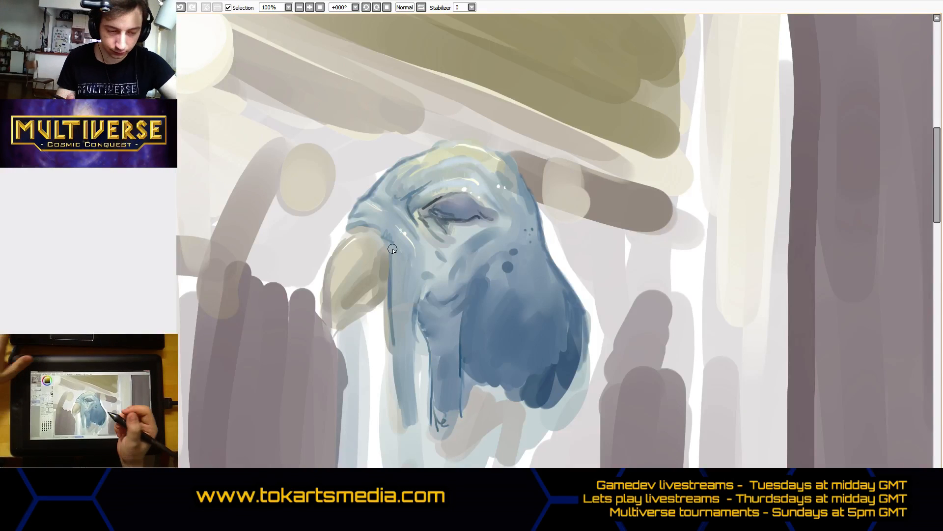
Undo the last two strokes and shade the brow tip overhanging the beak in greyish blue.
key(ctrl+z)
key(ctrl+z)
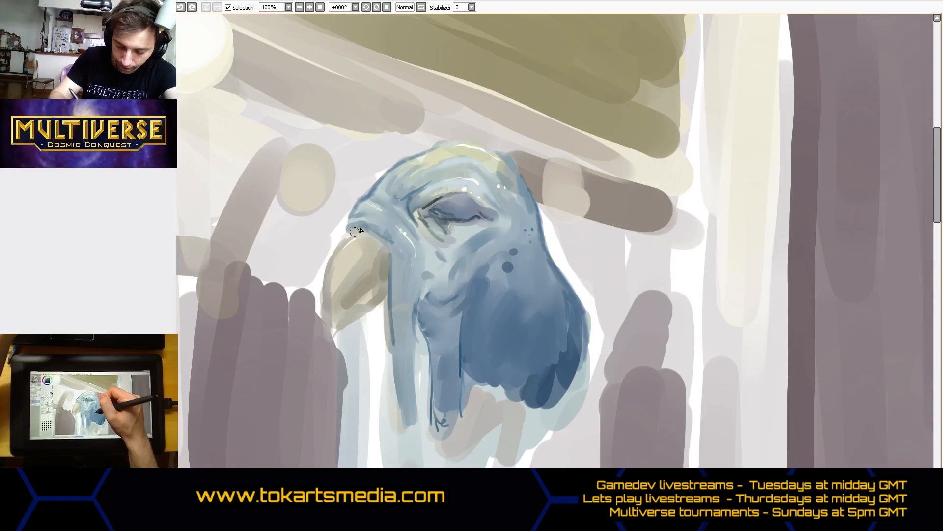
drag(355, 231, 371, 232)
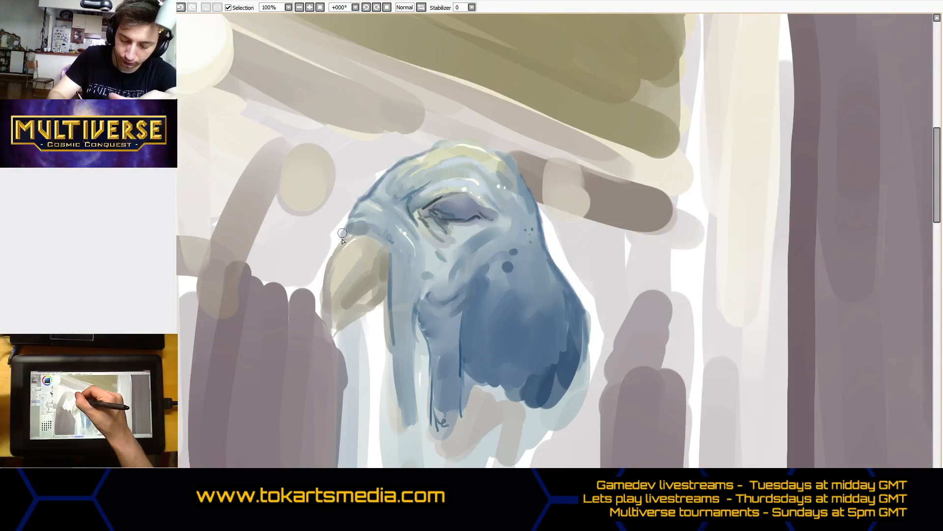
Compare the beak with the sketch lines, and trim its lower and front edges with the pale background colour.
click(49, 172)
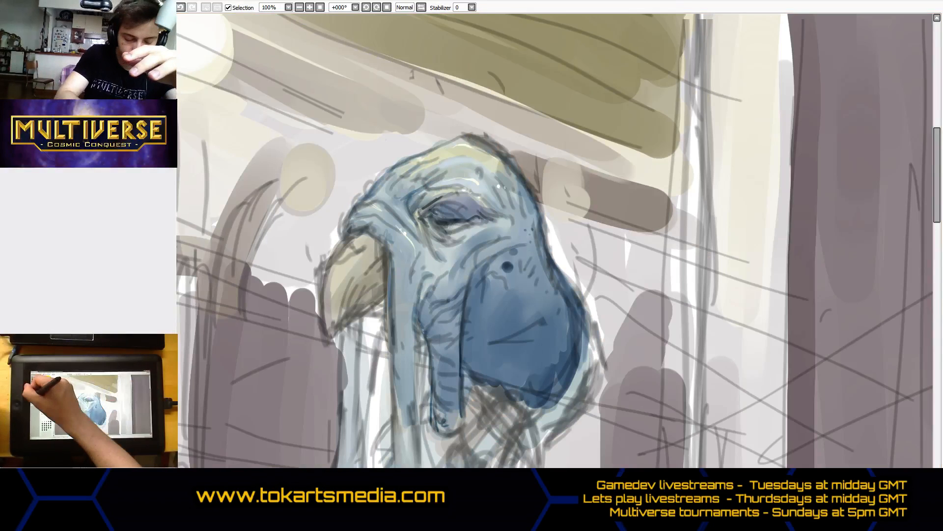
click(45, 187)
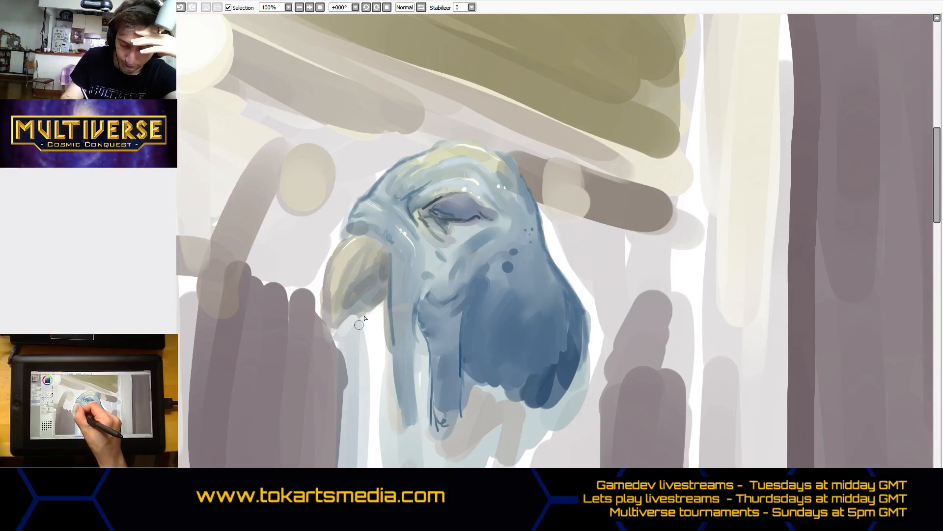
drag(384, 303, 335, 339)
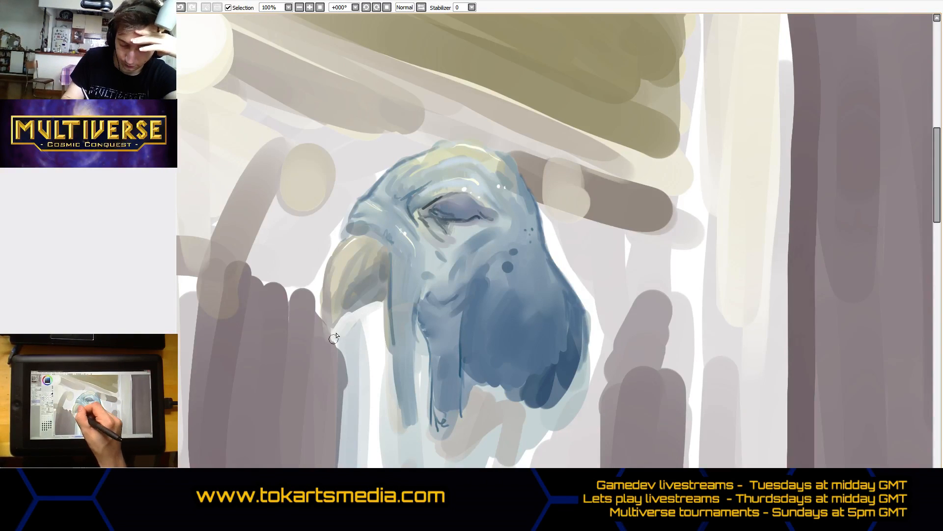
drag(322, 298, 323, 328)
mouse_move(322, 322)
mouse_down()
mouse_move(319, 254)
mouse_move(318, 286)
mouse_move(344, 227)
mouse_up()
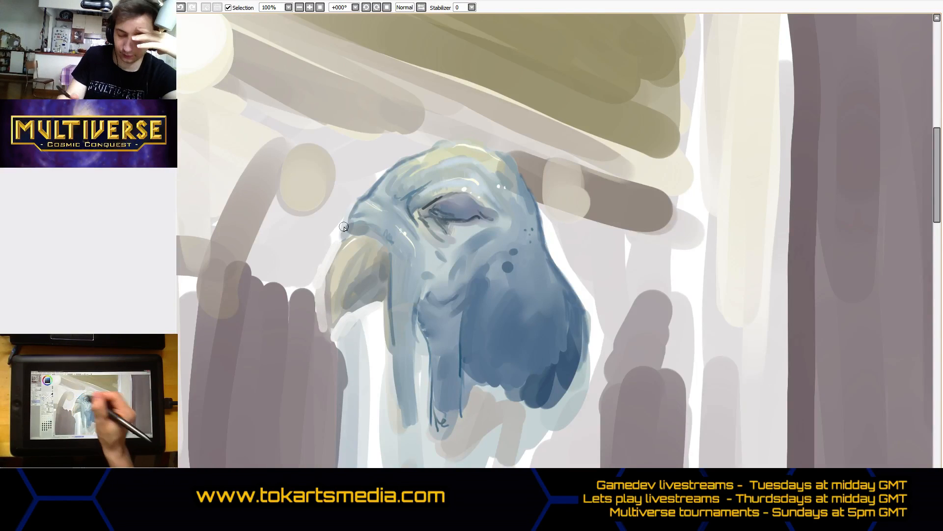
Clean up beneath the beak and paint the front tentacle hanging below it with long muted blue strokes.
drag(387, 293, 376, 310)
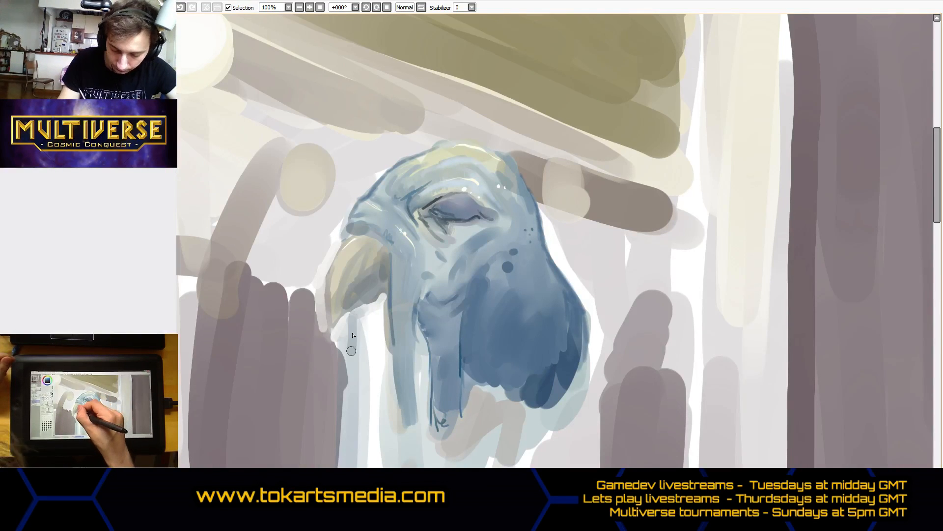
mouse_move(351, 350)
mouse_down()
mouse_move(350, 317)
mouse_move(360, 309)
mouse_move(351, 370)
mouse_up()
drag(355, 312, 347, 407)
drag(346, 339, 345, 430)
drag(348, 378, 347, 443)
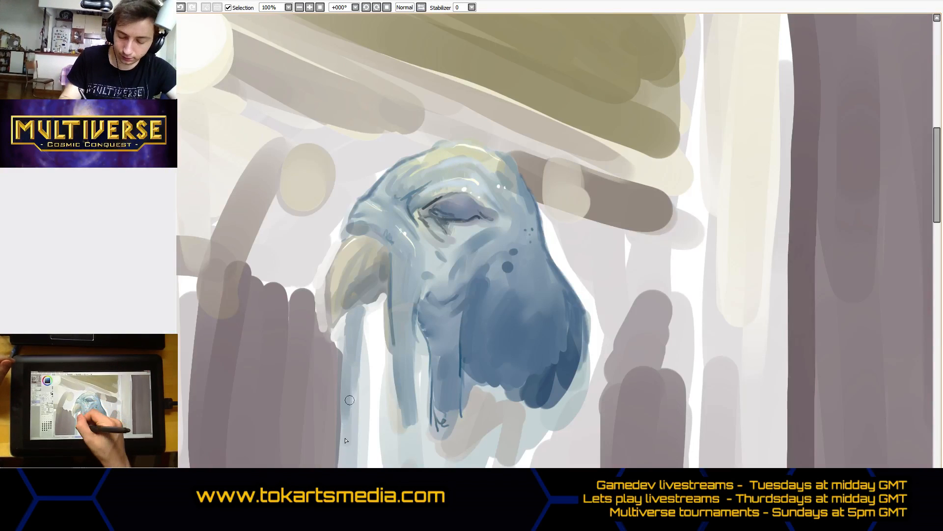
drag(354, 356, 353, 442)
drag(355, 357, 350, 453)
drag(355, 374, 347, 445)
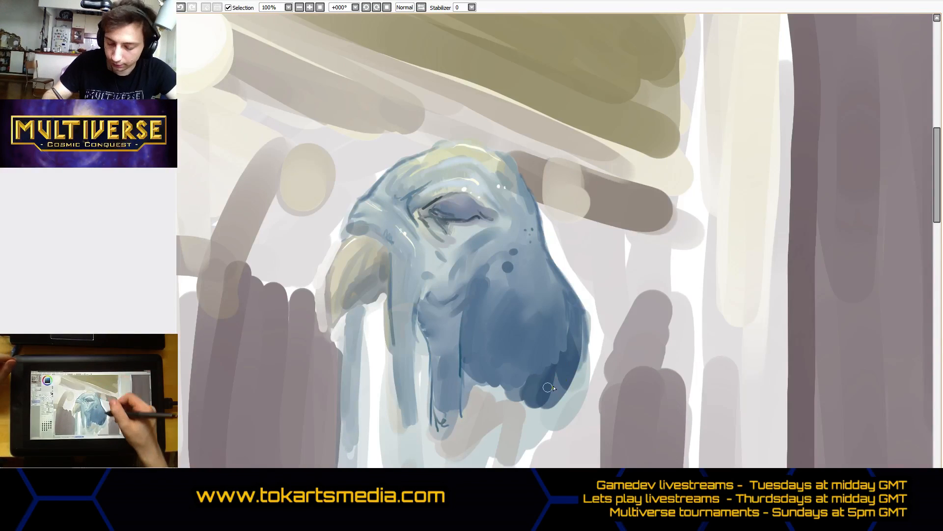
Deepen the front tentacle with dark blue, and add darker strokes along the lower end of the neighbouring tentacle.
drag(358, 309, 355, 398)
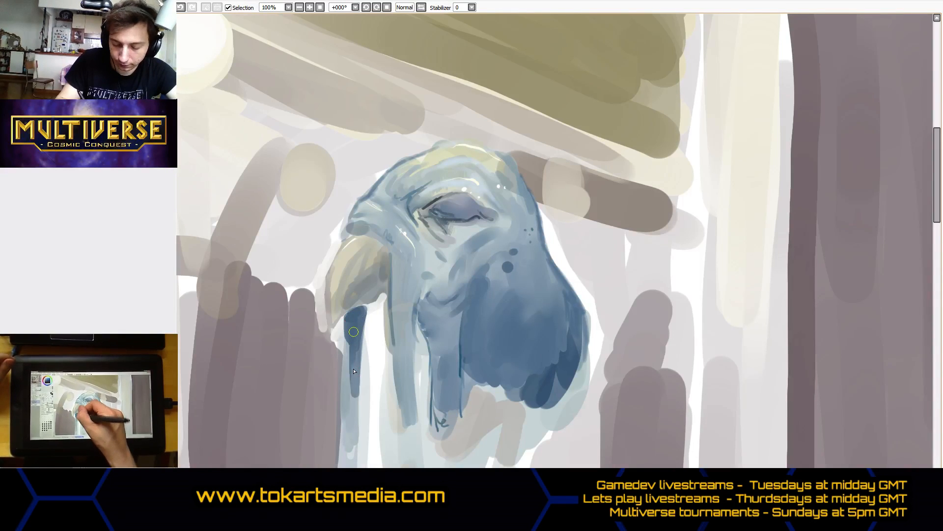
drag(353, 327, 355, 442)
drag(353, 366, 348, 433)
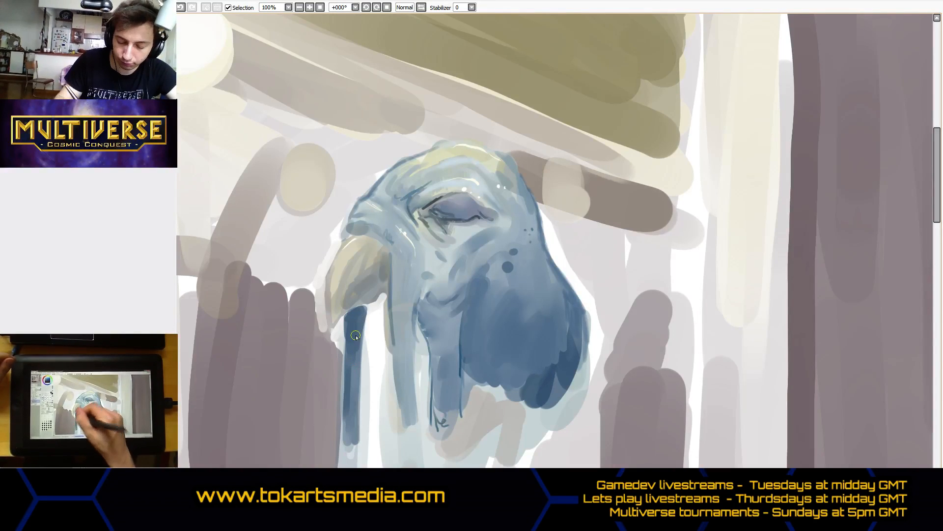
drag(396, 363, 410, 445)
drag(407, 396, 415, 448)
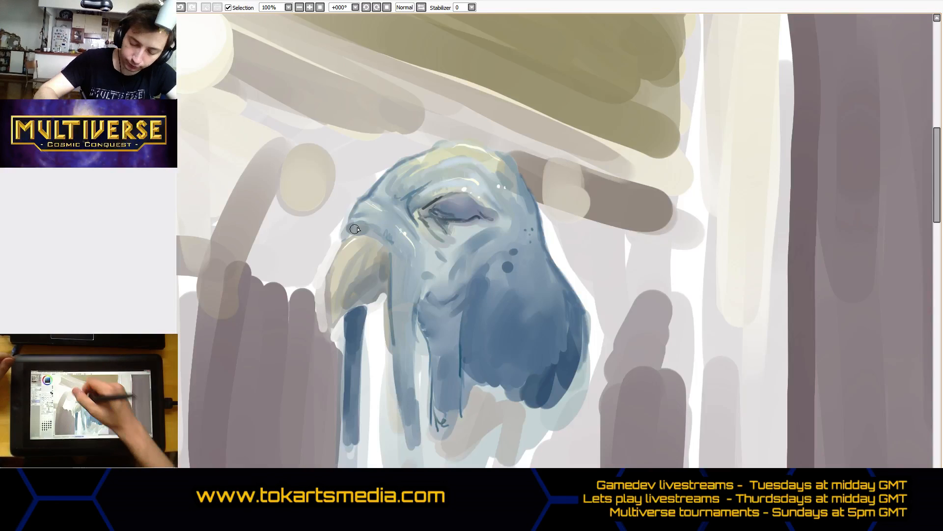
Draw a dark crease under the brow tip, and shade the beak's edges and surface with dark brown strokes, undoing one unwanted stroke.
mouse_move(350, 234)
mouse_down()
mouse_move(369, 226)
mouse_move(362, 231)
mouse_move(388, 246)
mouse_up()
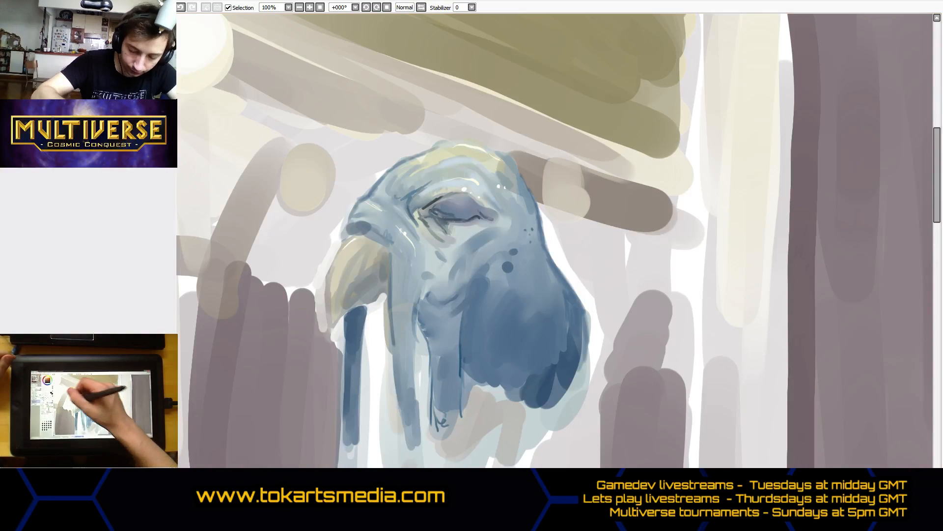
mouse_move(357, 233)
mouse_down()
mouse_move(383, 244)
mouse_move(377, 223)
mouse_move(359, 240)
mouse_move(355, 231)
mouse_move(388, 249)
mouse_up()
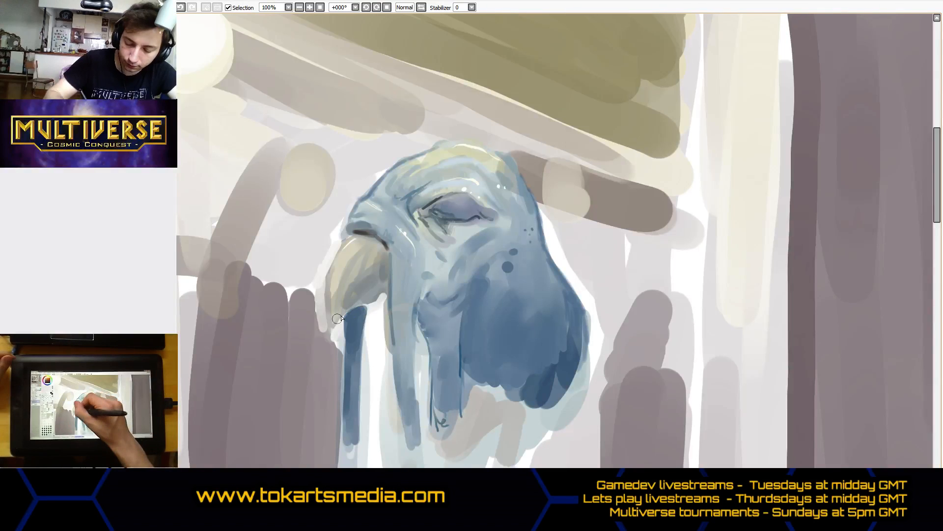
mouse_move(363, 294)
mouse_down()
mouse_move(384, 282)
mouse_move(358, 230)
mouse_move(354, 300)
mouse_move(400, 241)
mouse_move(384, 279)
mouse_up()
drag(337, 320, 328, 279)
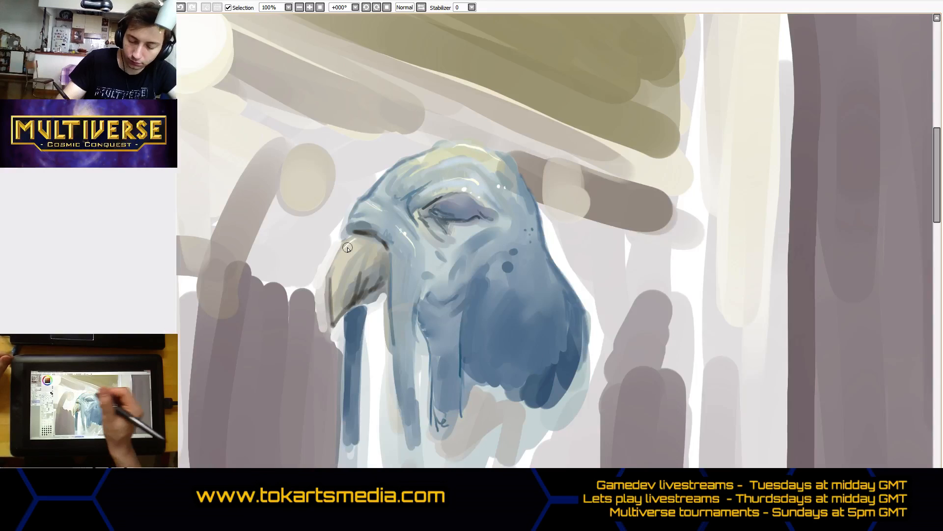
key(ctrl+z)
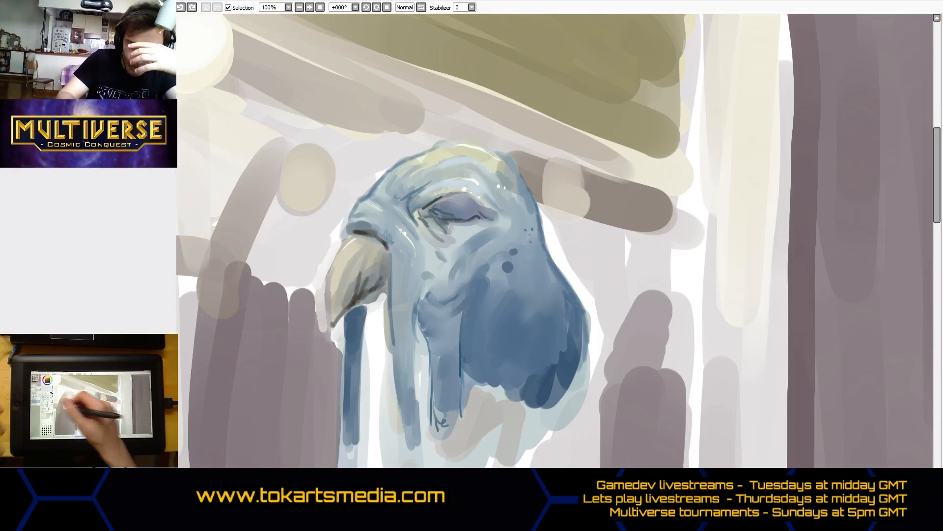
mouse_move(340, 289)
mouse_down()
mouse_move(336, 318)
mouse_move(383, 260)
mouse_move(339, 273)
mouse_move(333, 317)
mouse_move(424, 228)
mouse_move(515, 188)
mouse_move(380, 240)
mouse_move(394, 267)
mouse_move(363, 304)
mouse_move(384, 296)
mouse_move(393, 271)
mouse_move(339, 235)
mouse_up()
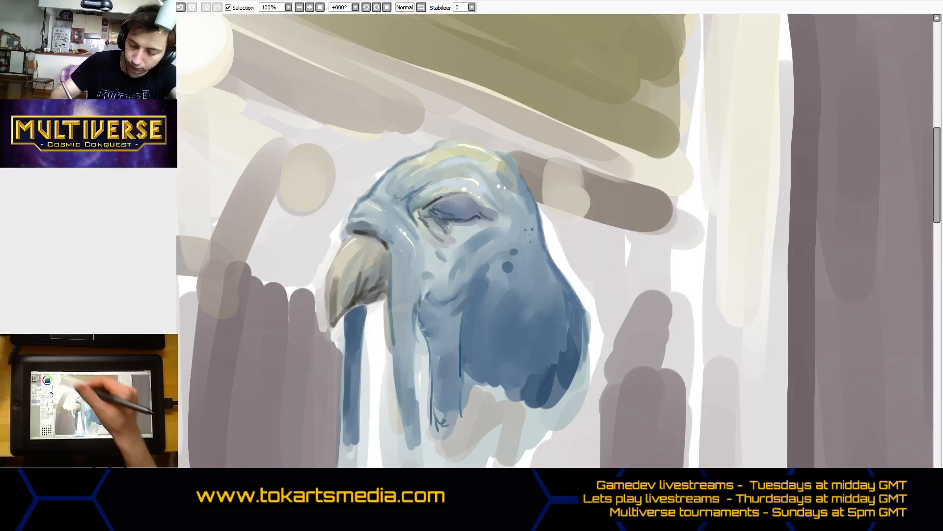
Darken the eye slit and draw dark blue wrinkles on the brow, around the eye, on the cheek and behind the head.
mouse_move(429, 216)
mouse_down()
mouse_move(456, 235)
mouse_move(465, 213)
mouse_move(443, 210)
mouse_move(479, 212)
mouse_up()
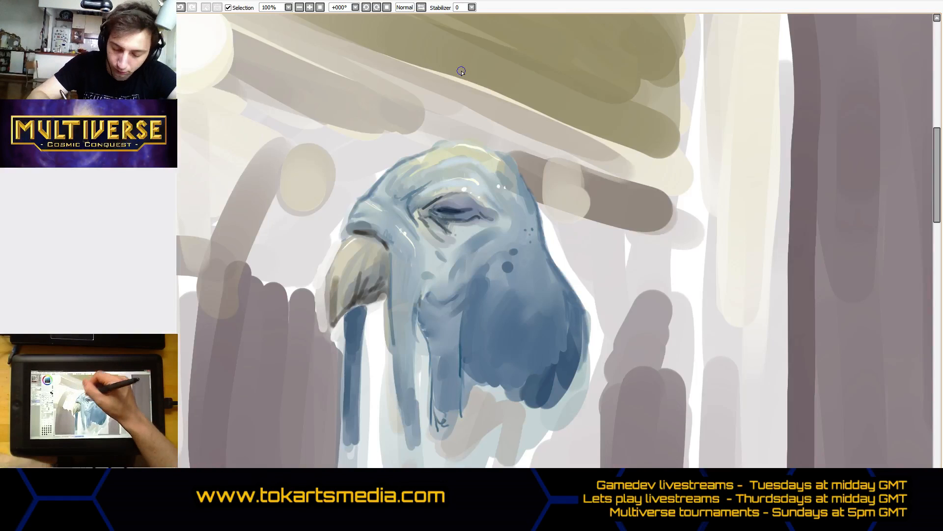
drag(358, 208, 393, 244)
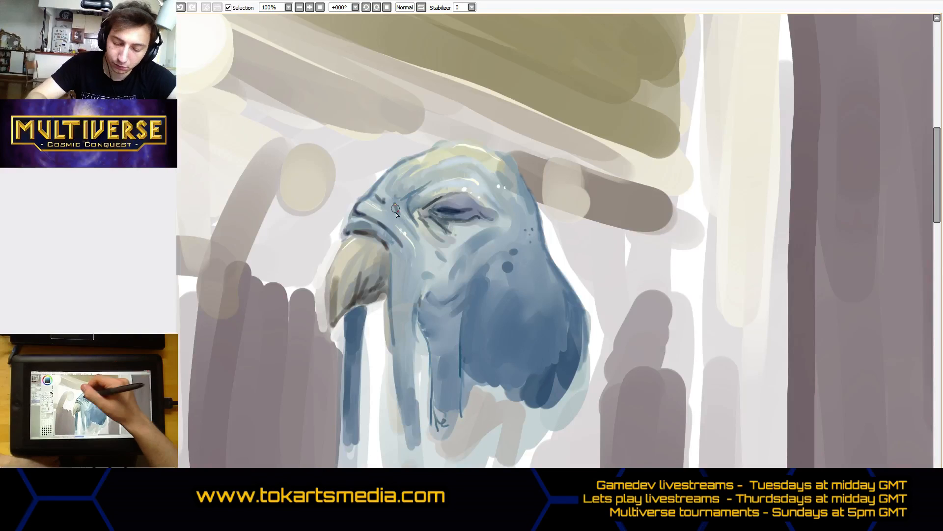
drag(397, 184, 401, 206)
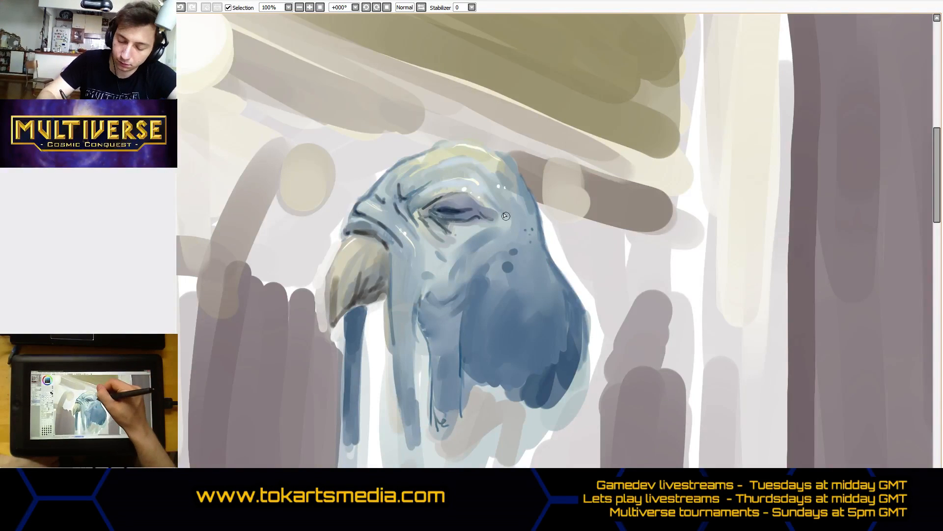
drag(497, 191, 508, 208)
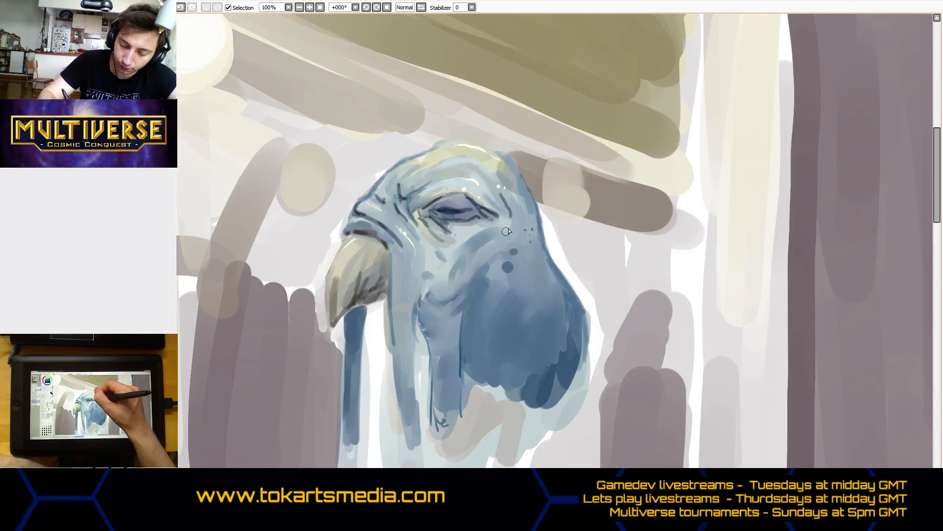
mouse_move(476, 227)
mouse_down()
mouse_move(522, 218)
mouse_move(568, 155)
mouse_move(483, 240)
mouse_move(503, 231)
mouse_up()
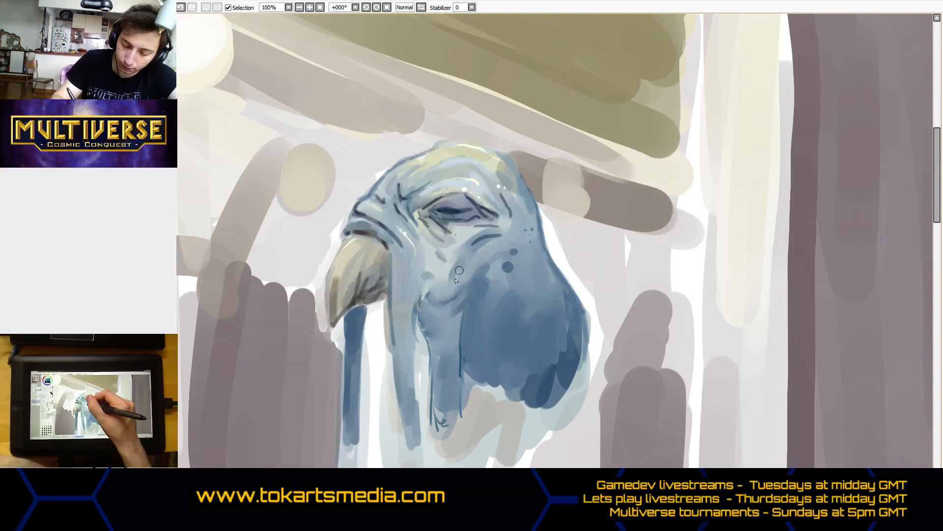
mouse_move(464, 262)
mouse_down()
mouse_move(449, 284)
mouse_move(424, 292)
mouse_up()
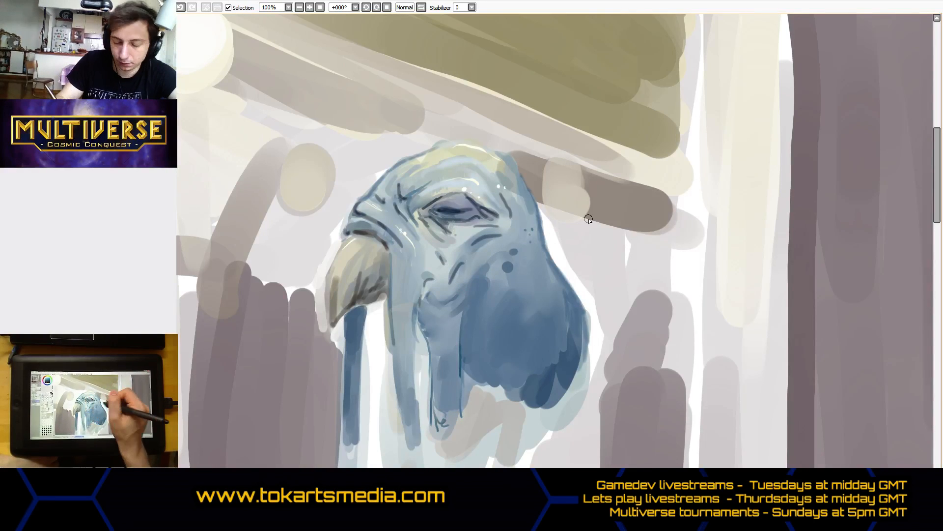
drag(517, 184, 527, 224)
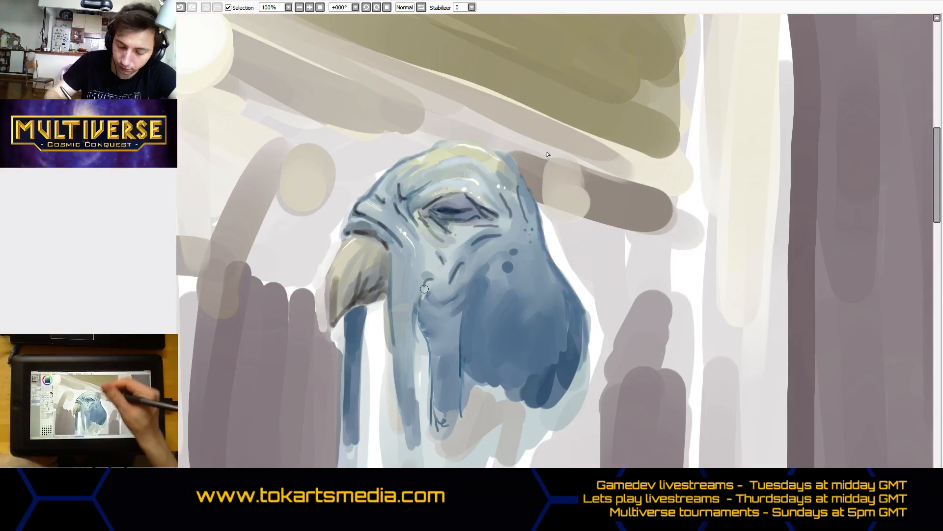
Outline the edges of the tentacle beneath the cheek in dark blue, and refine the brow and lower eyelid shading.
drag(425, 287, 415, 438)
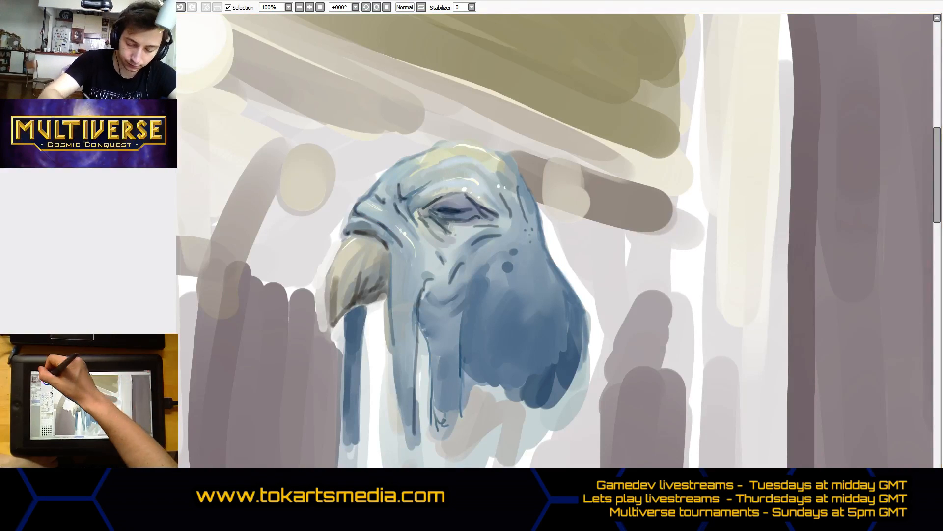
drag(360, 208, 382, 221)
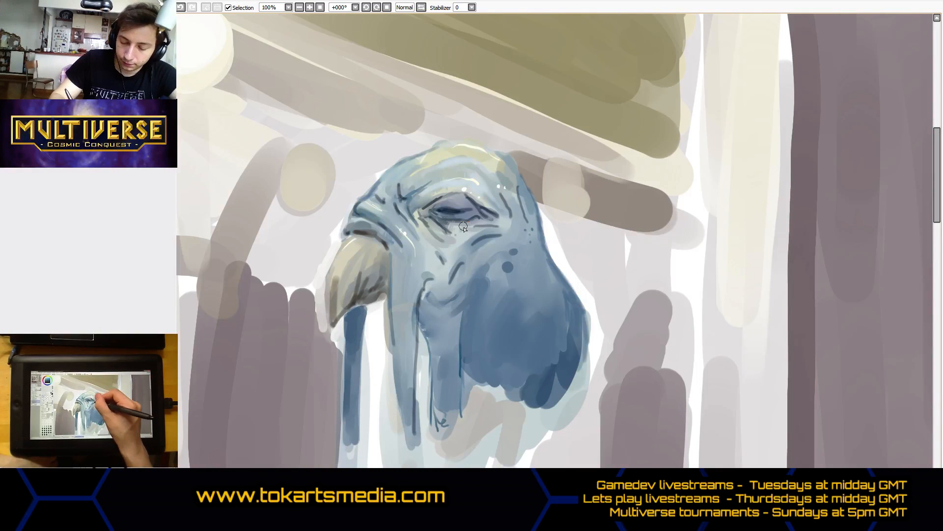
drag(464, 227, 498, 226)
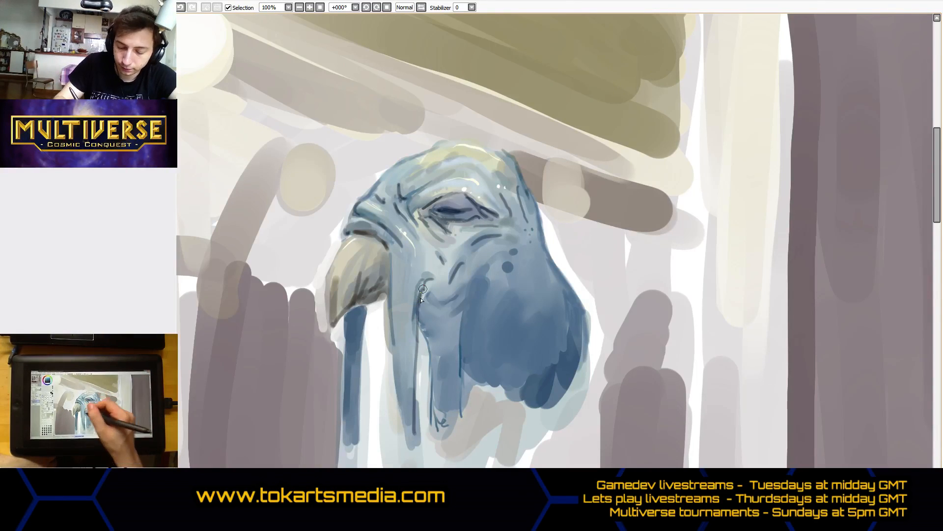
drag(424, 283, 412, 417)
drag(396, 338, 402, 457)
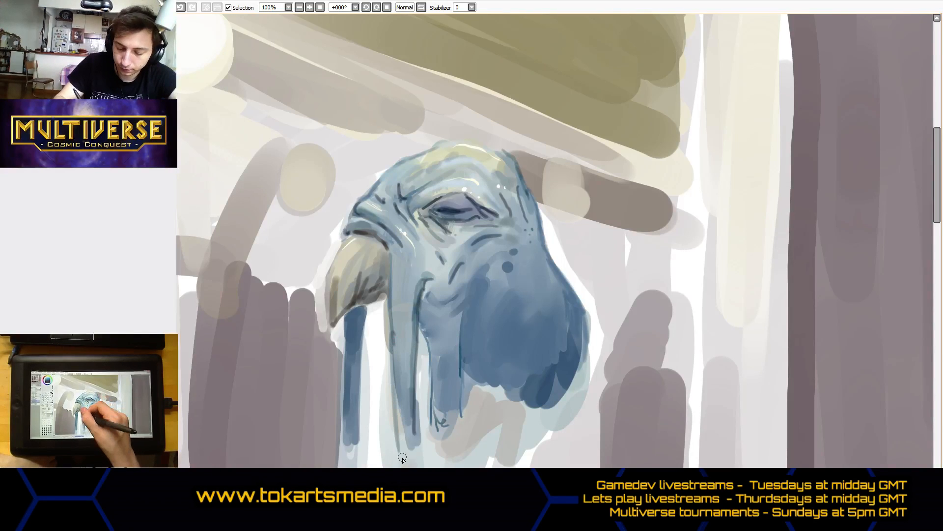
Draw dark crease lines across the hanging fold beside the pouch, and undo the last one.
mouse_move(484, 271)
mouse_down()
mouse_move(441, 342)
mouse_move(428, 332)
mouse_move(447, 376)
mouse_up()
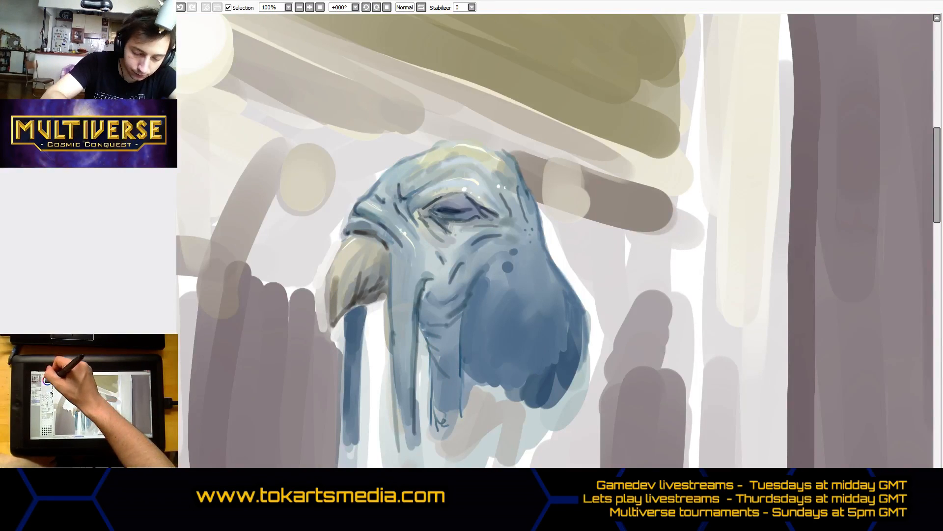
mouse_move(431, 356)
mouse_down()
mouse_move(427, 335)
mouse_move(443, 330)
mouse_move(458, 339)
mouse_move(457, 354)
mouse_up()
key(ctrl+z)
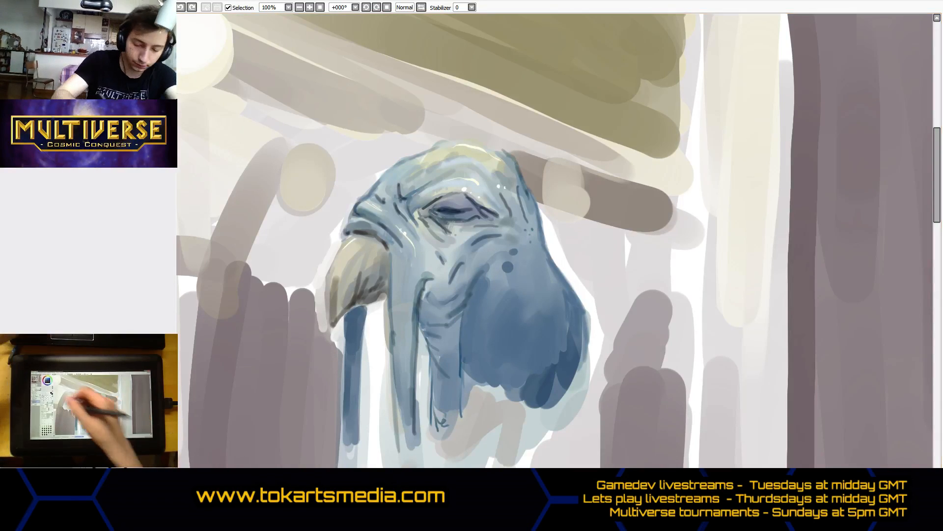
Shade the hanging fold in purple and the pouch's front and lower areas in deep navy, undoing the last crown stroke.
mouse_move(446, 339)
mouse_down()
mouse_move(424, 330)
mouse_move(449, 336)
mouse_move(461, 318)
mouse_move(434, 331)
mouse_move(421, 317)
mouse_move(459, 309)
mouse_move(463, 293)
mouse_move(462, 315)
mouse_move(467, 289)
mouse_move(438, 328)
mouse_move(424, 312)
mouse_move(455, 308)
mouse_move(477, 277)
mouse_move(449, 286)
mouse_move(467, 278)
mouse_move(481, 270)
mouse_up()
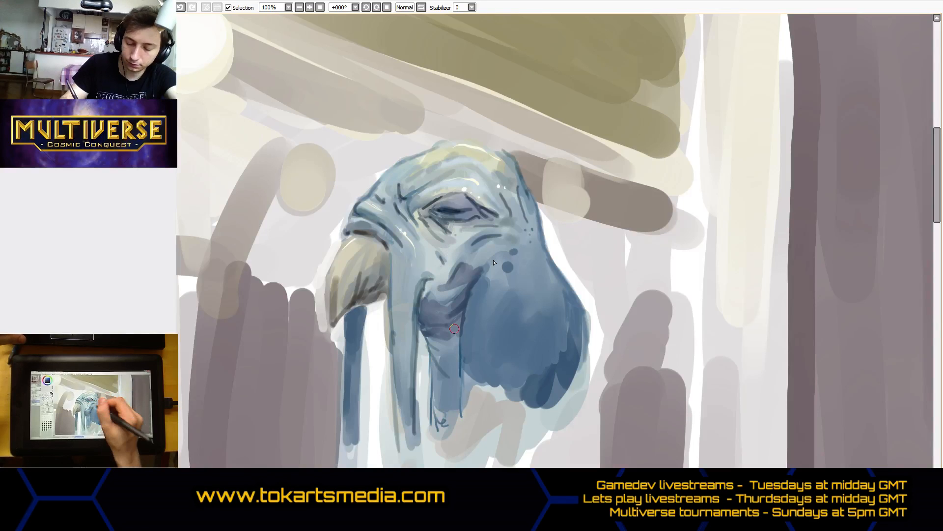
mouse_move(454, 328)
mouse_down()
mouse_move(431, 345)
mouse_move(449, 354)
mouse_move(458, 346)
mouse_move(448, 378)
mouse_move(431, 365)
mouse_move(433, 402)
mouse_move(448, 402)
mouse_move(454, 380)
mouse_move(457, 400)
mouse_move(460, 345)
mouse_move(481, 281)
mouse_move(490, 345)
mouse_move(471, 329)
mouse_move(470, 374)
mouse_move(482, 366)
mouse_move(484, 335)
mouse_move(498, 373)
mouse_move(499, 355)
mouse_move(502, 363)
mouse_move(495, 380)
mouse_move(483, 315)
mouse_move(534, 363)
mouse_move(497, 344)
mouse_move(514, 384)
mouse_move(541, 353)
mouse_up()
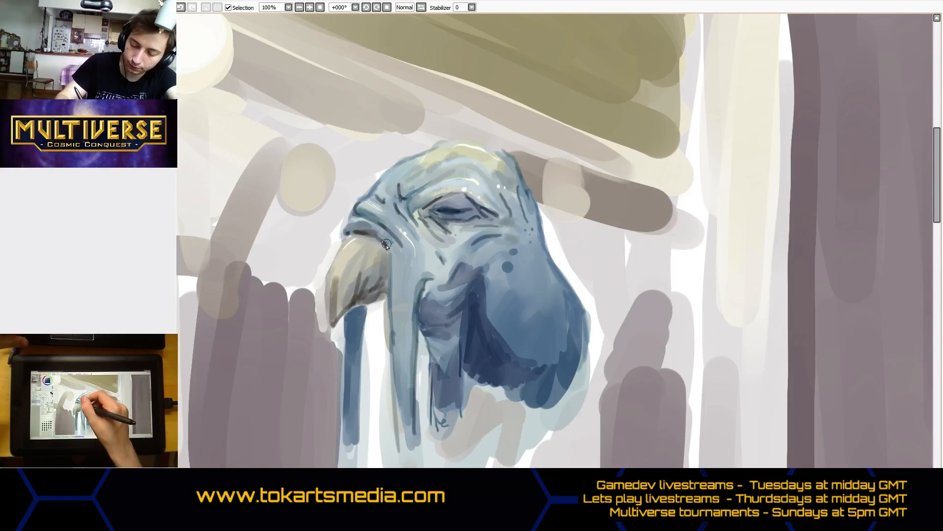
drag(389, 248, 398, 396)
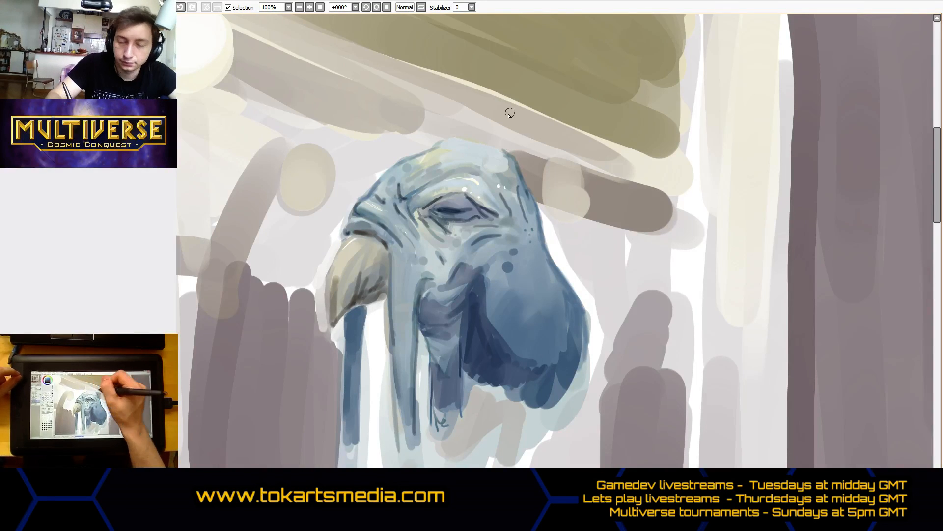
key(ctrl+z)
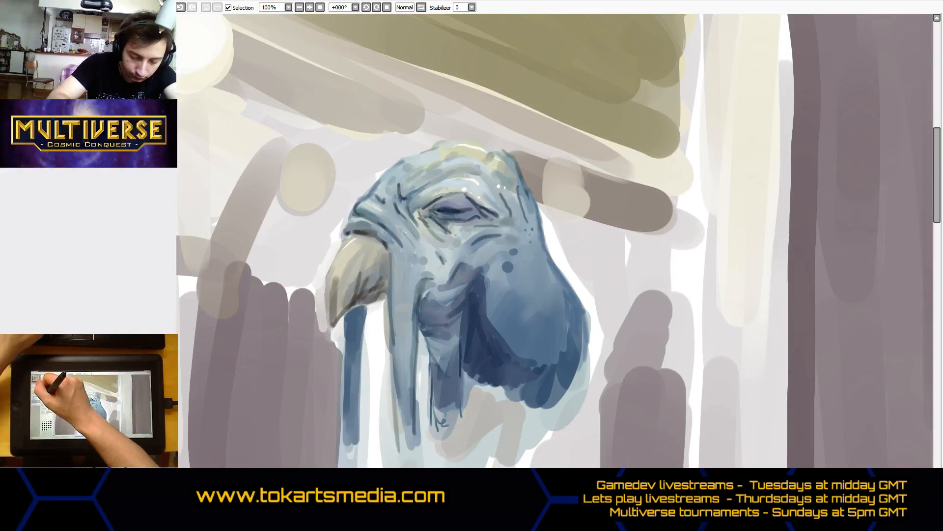
Paint white background along the front of the beak and forehead with a larger brush to sharpen the silhouette.
mouse_move(320, 251)
mouse_down()
mouse_move(310, 295)
mouse_move(319, 344)
mouse_move(326, 246)
mouse_up()
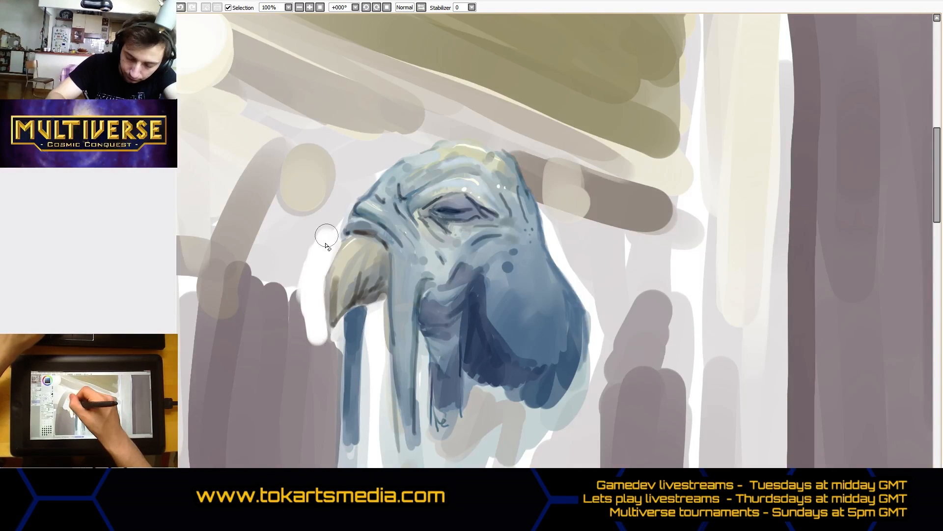
drag(359, 189, 383, 162)
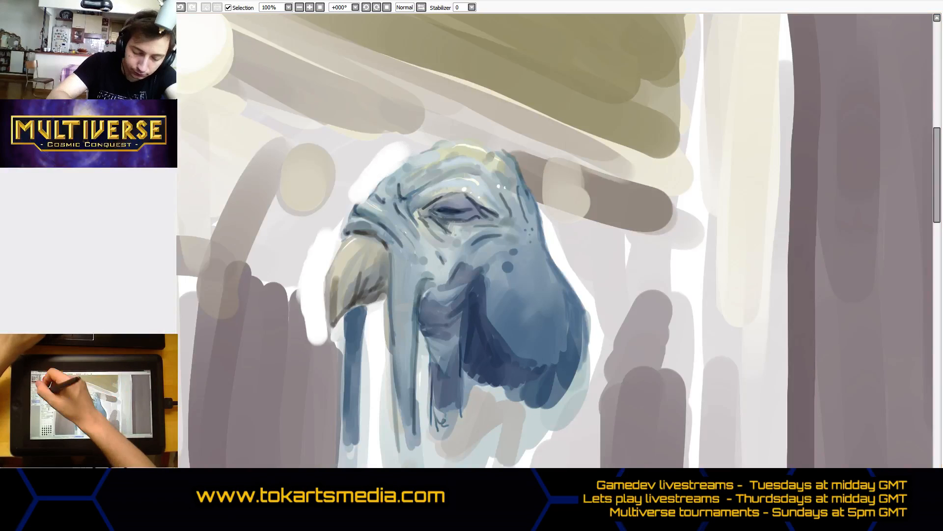
Add a bumpy dark blue contour and wrinkles along the brow and forehead, undo two strokes, and refine the crease before the eye.
mouse_move(372, 194)
mouse_down()
mouse_move(360, 209)
mouse_move(372, 186)
mouse_up()
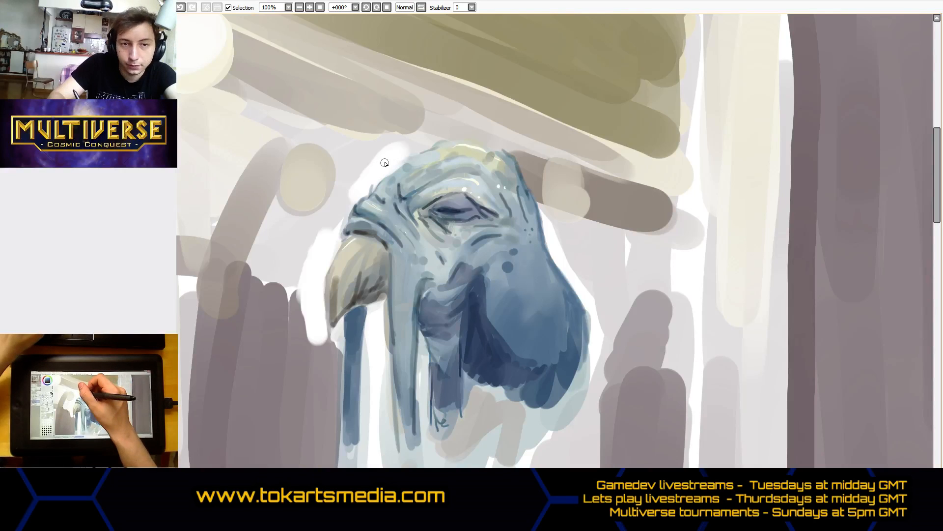
mouse_move(370, 195)
mouse_down()
mouse_move(411, 155)
mouse_move(446, 138)
mouse_up()
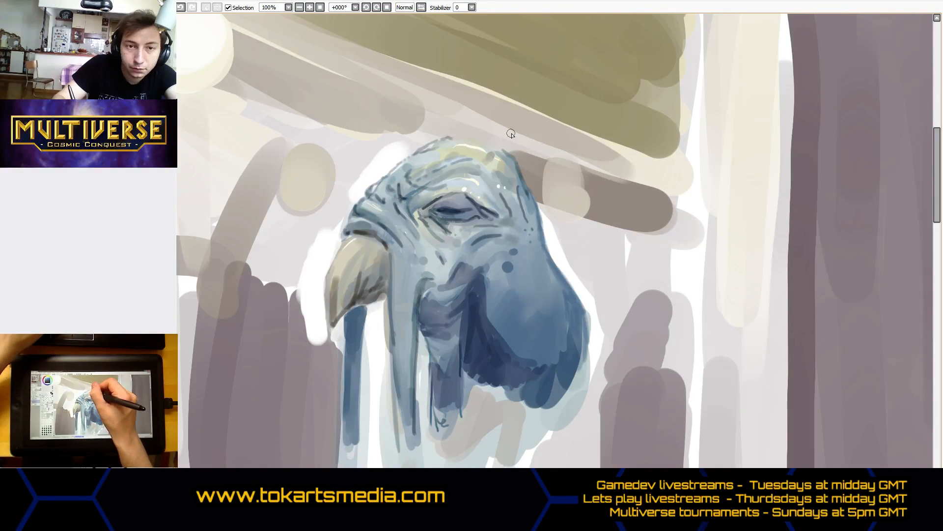
key(ctrl+z)
key(ctrl+z)
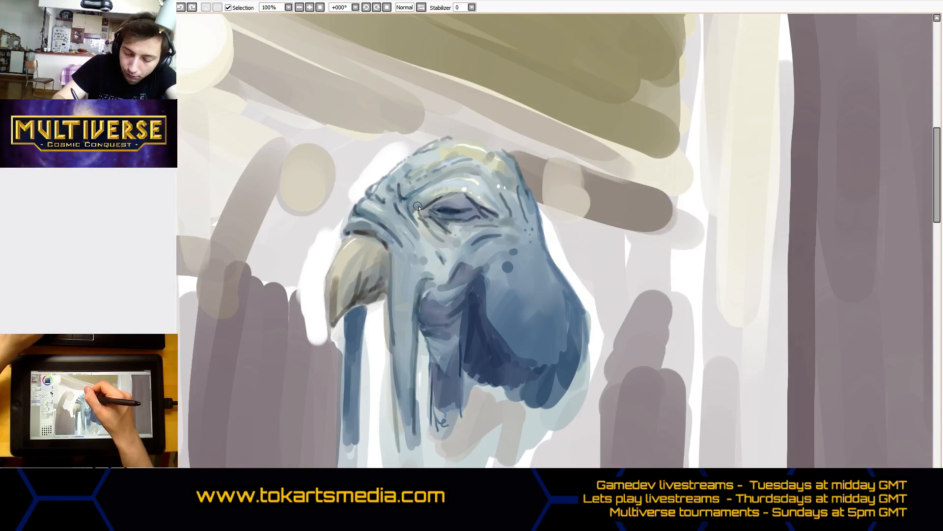
drag(416, 208, 435, 193)
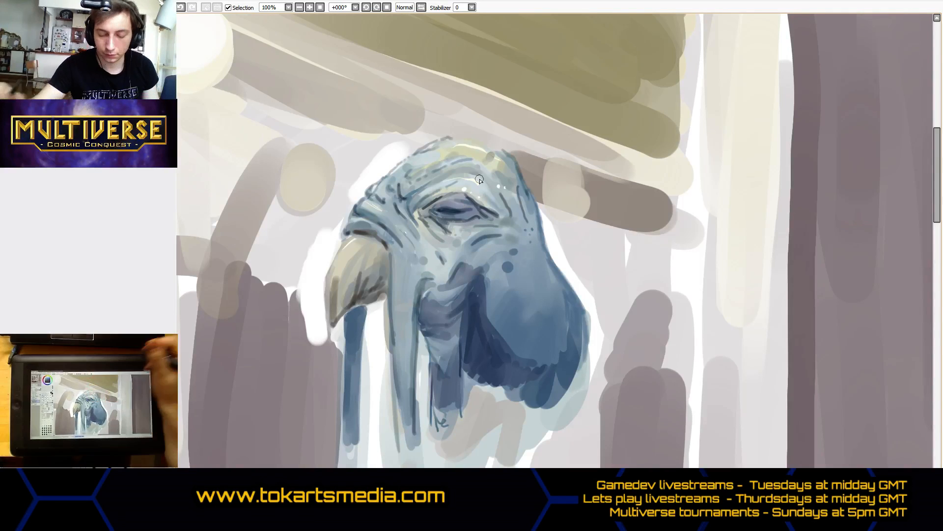
scroll(314, 284, up, 2)
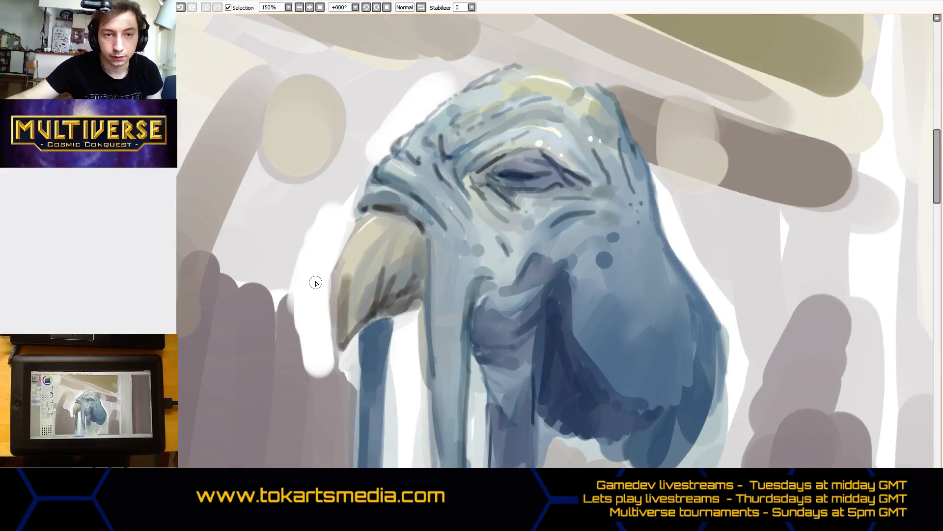
Draw a dark blue edge down the long tentacle hanging beside the beak.
scroll(315, 284, down, 1)
scroll(655, 71, down, 1)
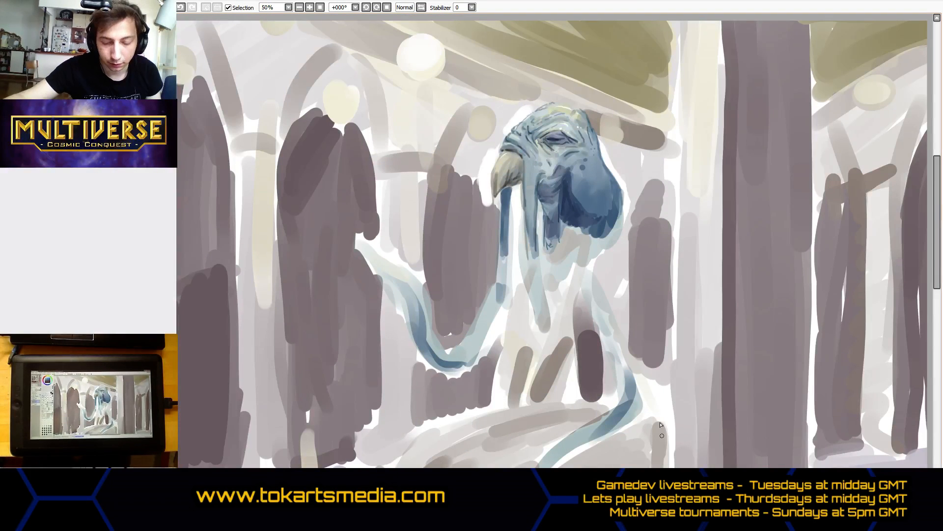
scroll(491, 197, up, 3)
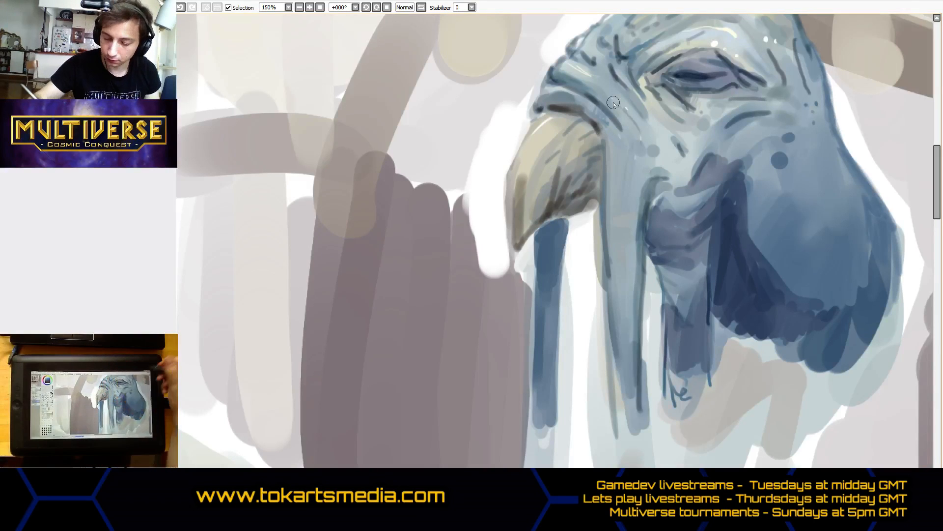
drag(608, 260, 627, 431)
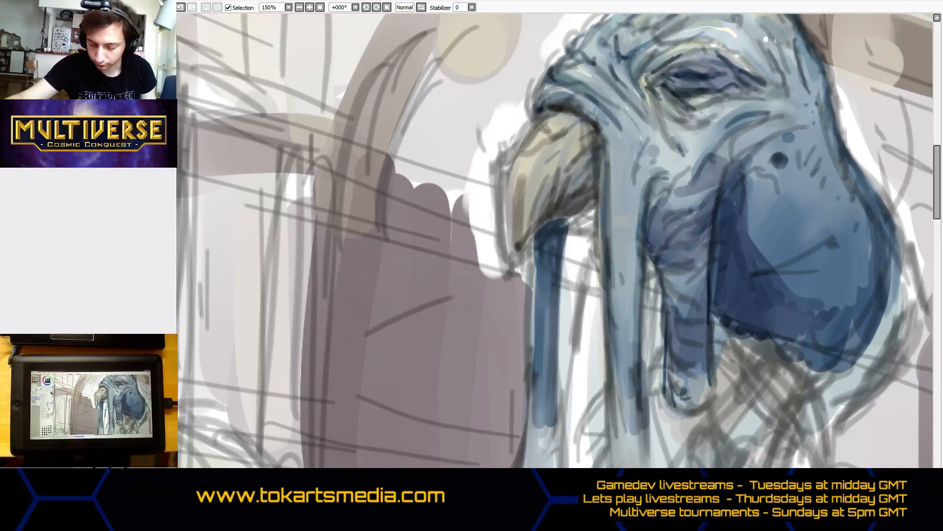
Examine the creature's head, tentacles and body and the whole hall with the sketch lines shown over the colours.
scroll(540, 245, up, 2)
scroll(541, 247, down, 4)
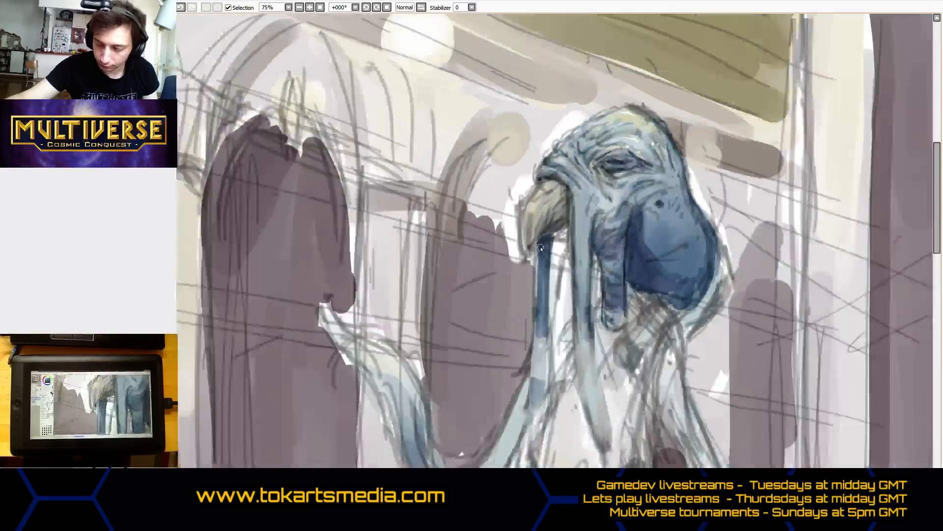
scroll(540, 248, down, 4)
scroll(696, 223, up, 3)
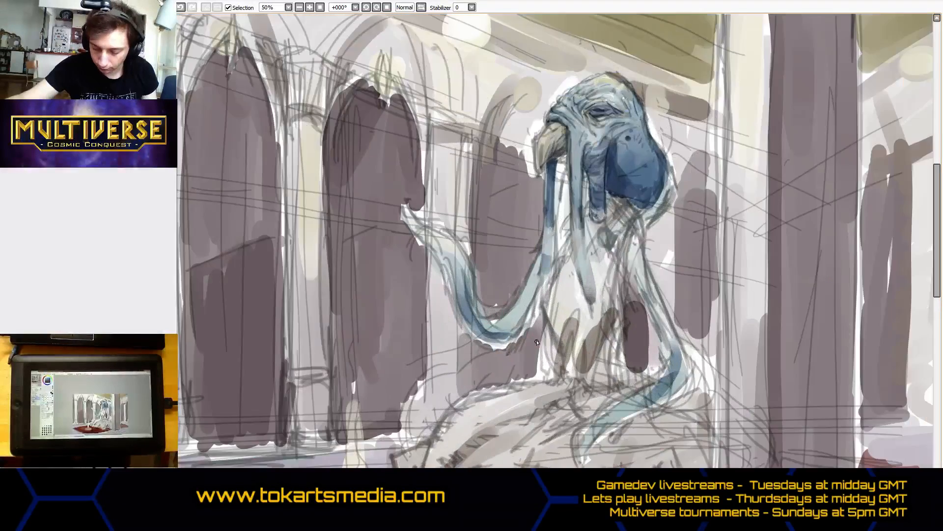
scroll(638, 203, down, 1)
scroll(638, 203, down, 1)
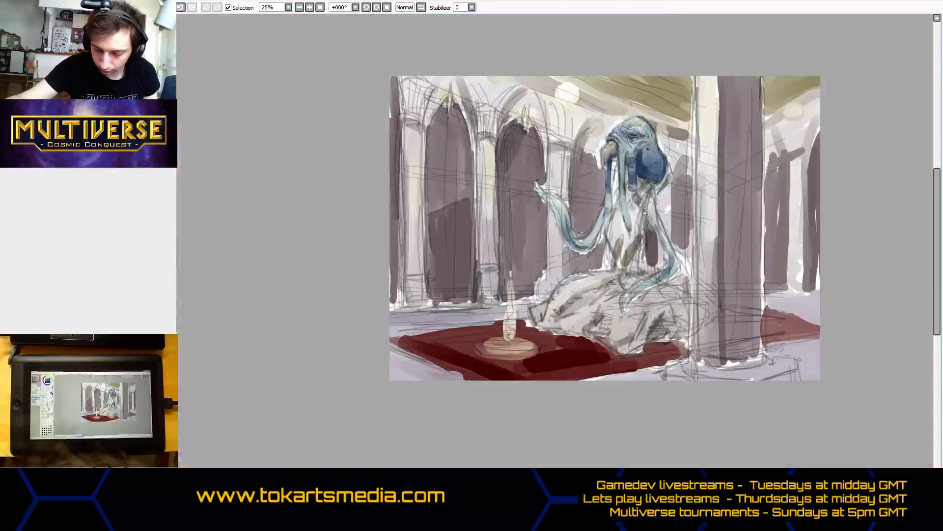
scroll(647, 211, up, 3)
scroll(657, 204, down, 1)
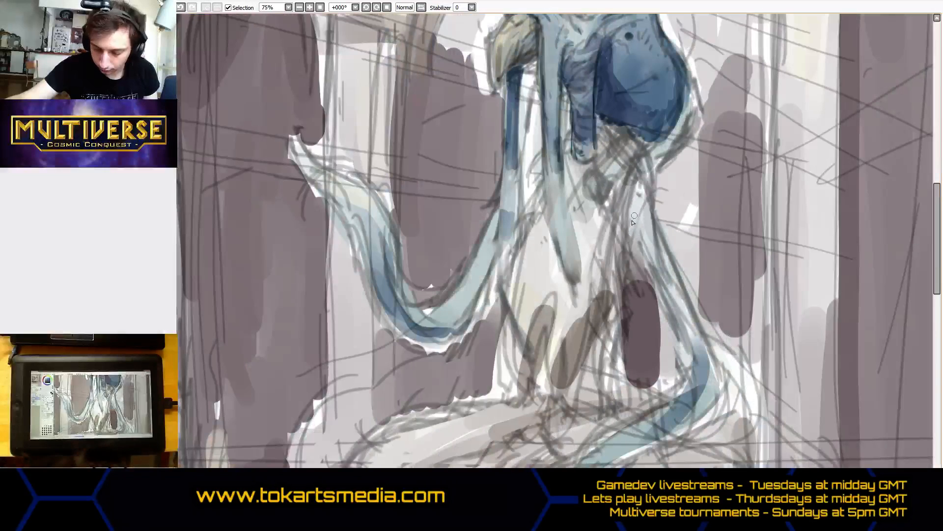
drag(937, 274, 939, 231)
scroll(513, 308, down, 2)
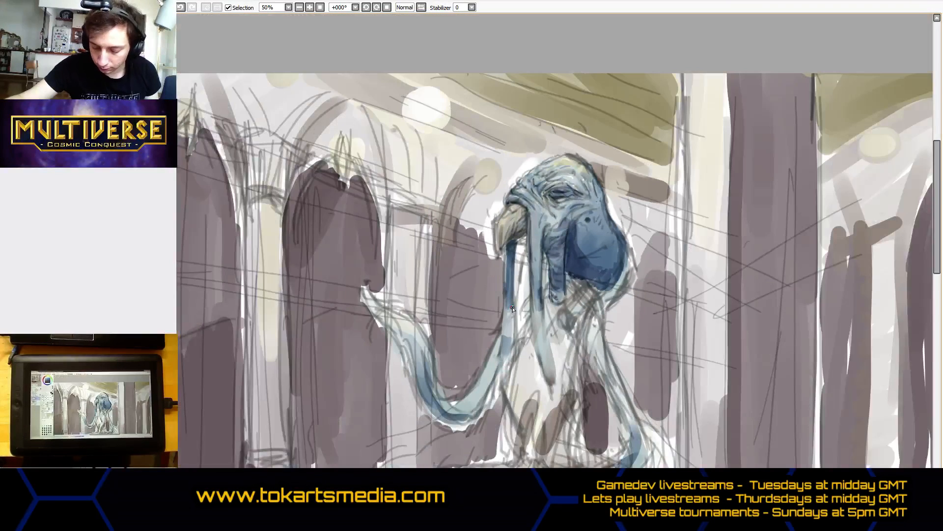
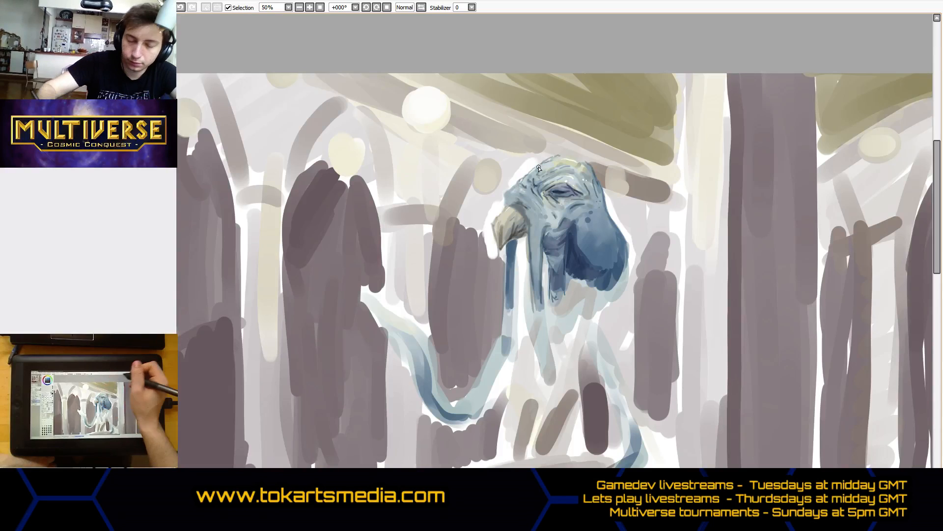
Compare the sketch and the colours by toggling the visibility of their layers.
click(10, 206)
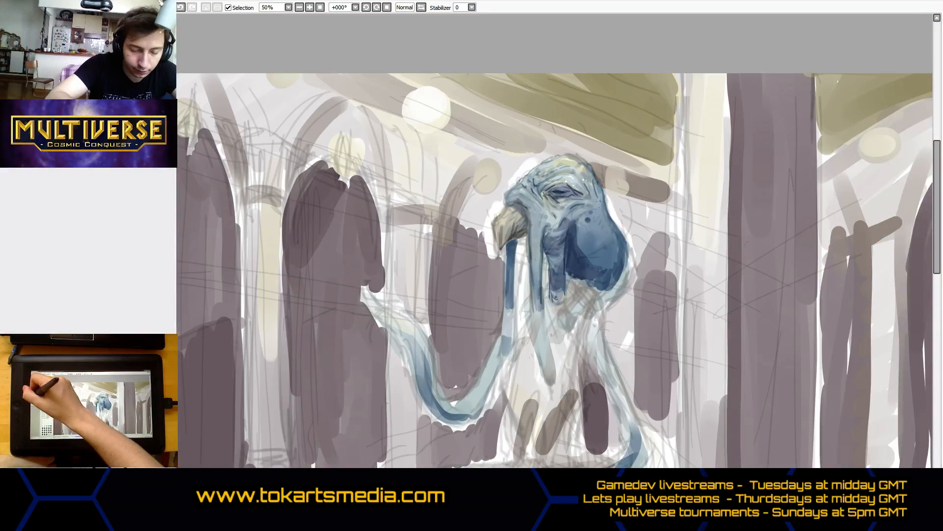
click(10, 216)
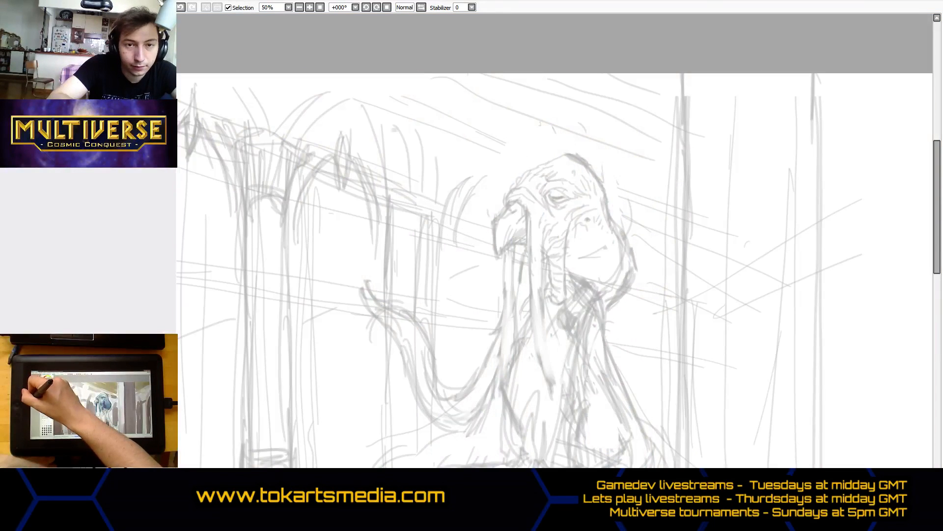
click(11, 217)
click(11, 216)
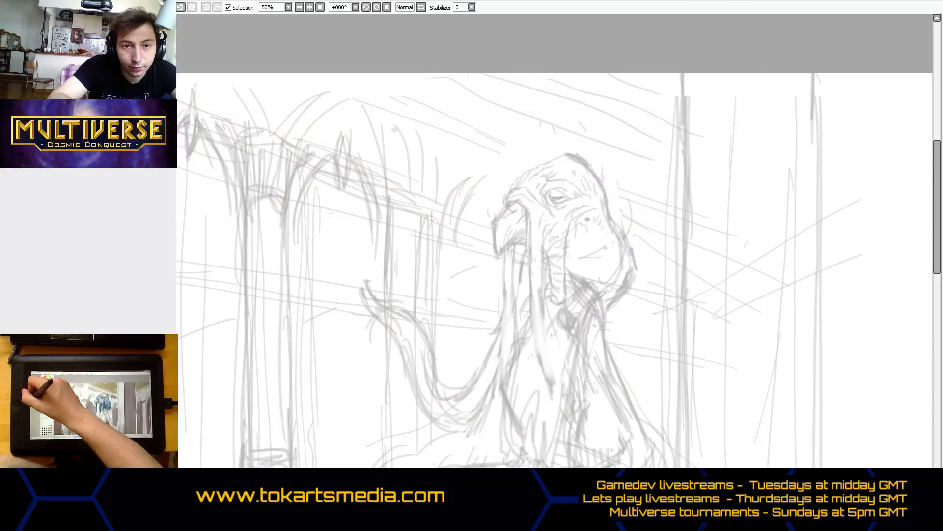
click(11, 217)
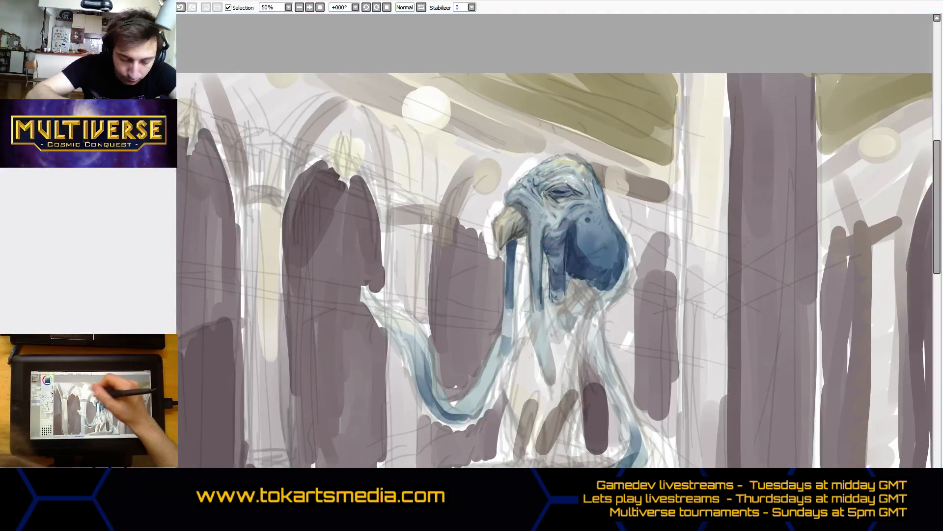
click(11, 204)
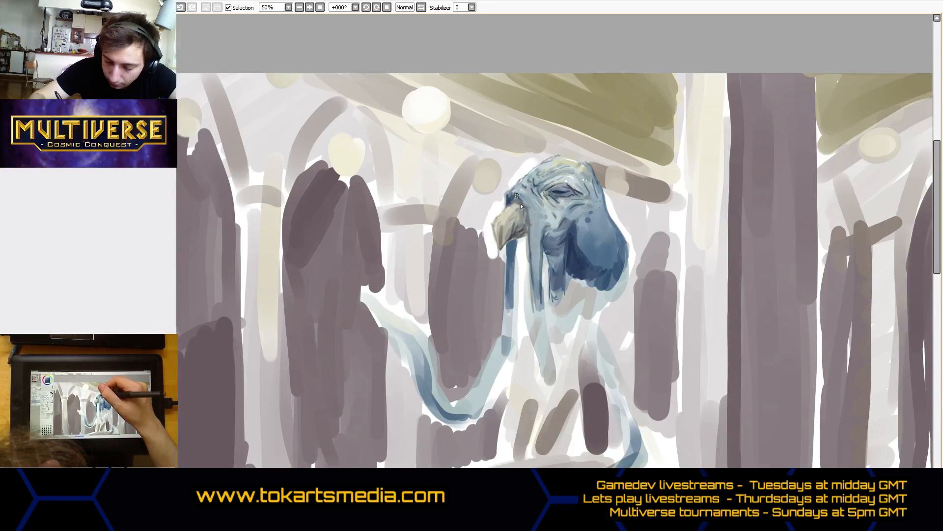
Lengthen the thin tentacle under the beak in navy and the neighbouring one in mid blue, with the sketch lines shown.
drag(510, 299, 507, 357)
click(505, 362)
click(30, 167)
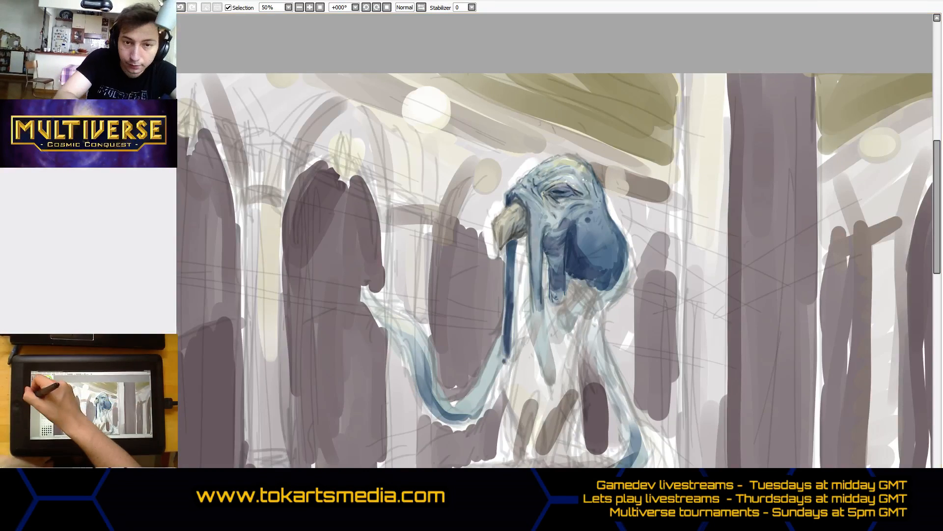
drag(506, 334, 498, 387)
drag(507, 355, 496, 386)
drag(536, 274, 538, 339)
mouse_move(538, 301)
mouse_down()
mouse_move(547, 360)
mouse_move(542, 299)
mouse_move(551, 392)
mouse_up()
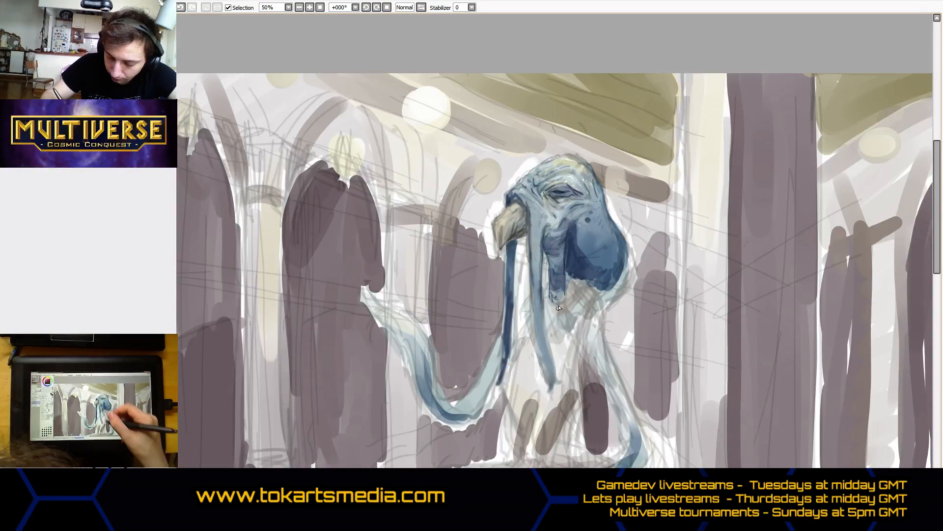
Paint the shadowed neck in brownish purple and fill the area behind the hanging tentacles with deep blue.
mouse_move(558, 307)
mouse_down()
mouse_move(577, 295)
mouse_move(565, 335)
mouse_move(554, 300)
mouse_move(578, 327)
mouse_move(574, 300)
mouse_move(559, 317)
mouse_move(556, 300)
mouse_move(556, 354)
mouse_move(549, 311)
mouse_move(555, 335)
mouse_move(567, 290)
mouse_move(588, 293)
mouse_move(573, 330)
mouse_up()
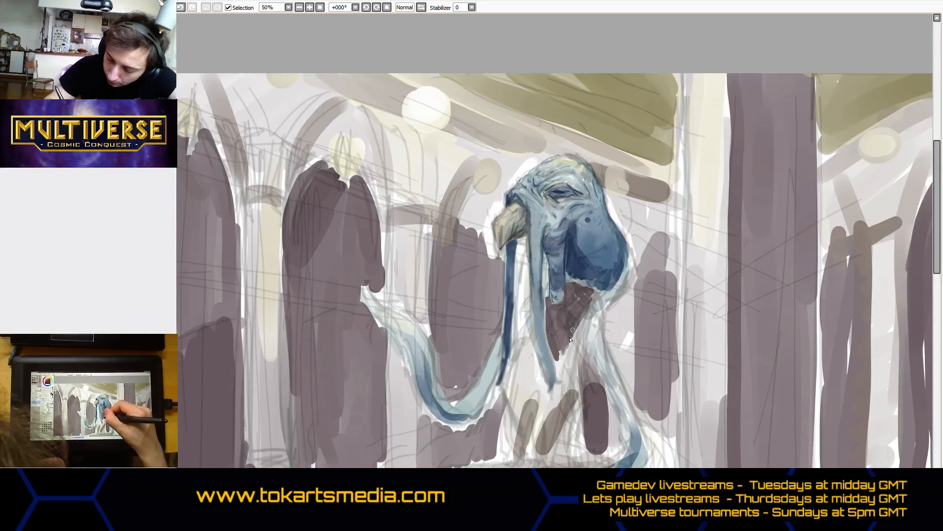
mouse_move(589, 265)
mouse_down()
mouse_move(591, 284)
mouse_move(569, 273)
mouse_move(585, 297)
mouse_move(606, 289)
mouse_move(582, 277)
mouse_move(604, 279)
mouse_move(574, 277)
mouse_move(589, 232)
mouse_move(534, 258)
mouse_move(547, 285)
mouse_move(545, 255)
mouse_move(548, 290)
mouse_move(528, 237)
mouse_move(525, 291)
mouse_move(524, 234)
mouse_move(518, 282)
mouse_up()
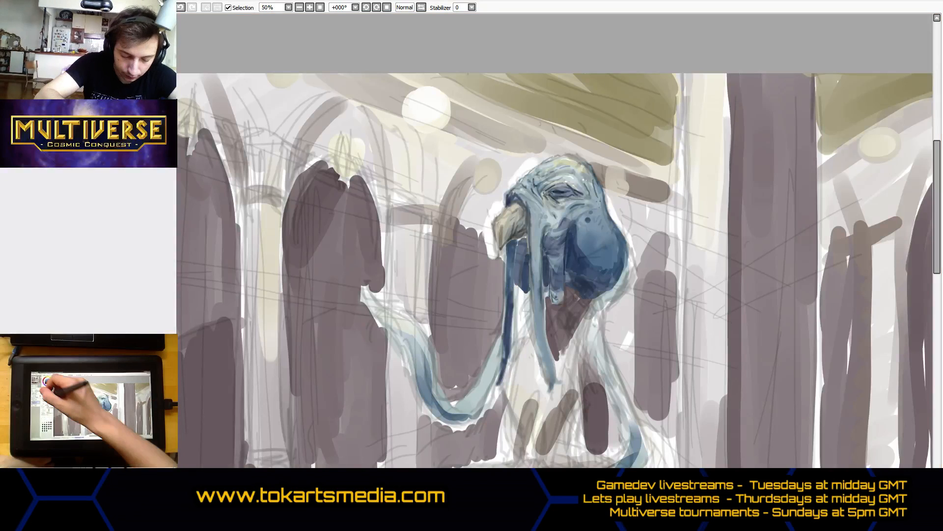
mouse_move(522, 258)
mouse_down()
mouse_move(519, 244)
mouse_move(518, 283)
mouse_move(515, 260)
mouse_up()
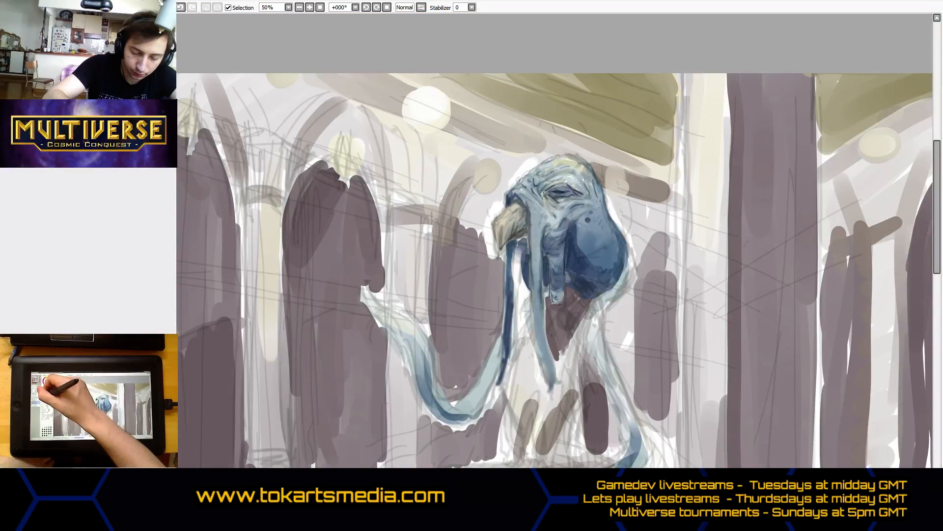
mouse_move(516, 251)
mouse_down()
mouse_move(513, 279)
mouse_move(516, 248)
mouse_move(512, 301)
mouse_up()
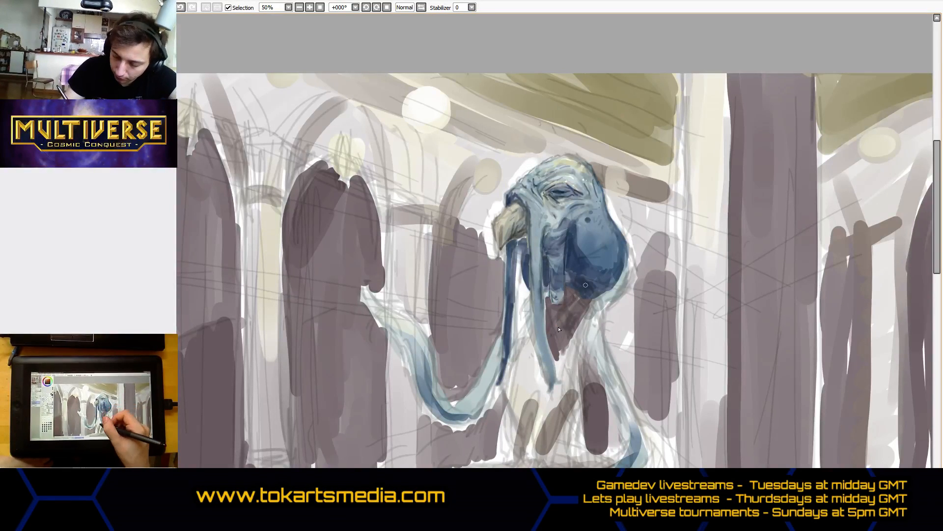
mouse_move(574, 311)
mouse_down()
mouse_move(562, 324)
mouse_move(588, 296)
mouse_move(555, 364)
mouse_move(551, 327)
mouse_move(565, 317)
mouse_move(559, 347)
mouse_move(570, 327)
mouse_up()
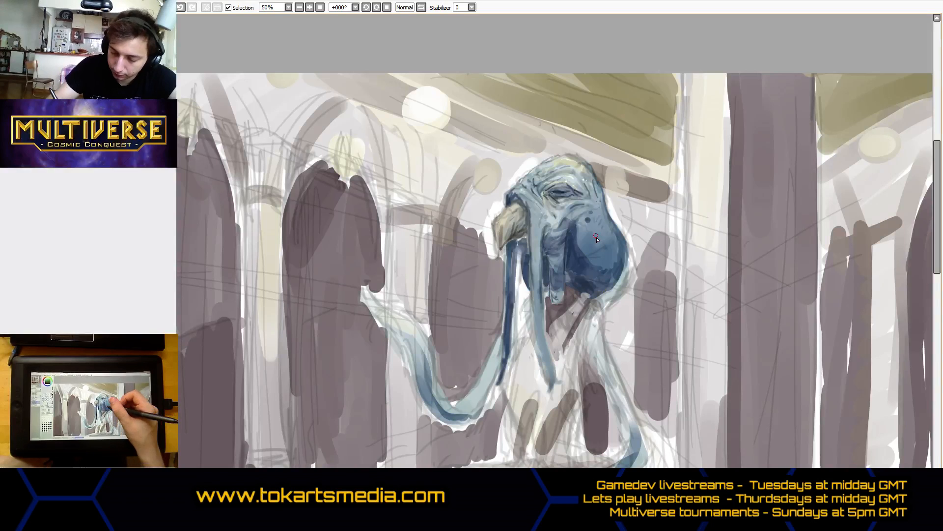
Paint blue shading down the rear tentacle from the neck to its bend, and hide the sketch lines.
mouse_move(596, 317)
mouse_down()
mouse_move(586, 327)
mouse_move(593, 360)
mouse_up()
mouse_move(597, 315)
mouse_down()
mouse_move(607, 377)
mouse_move(594, 341)
mouse_move(591, 349)
mouse_move(607, 367)
mouse_move(600, 339)
mouse_move(600, 380)
mouse_move(588, 340)
mouse_move(611, 387)
mouse_up()
drag(602, 347, 619, 398)
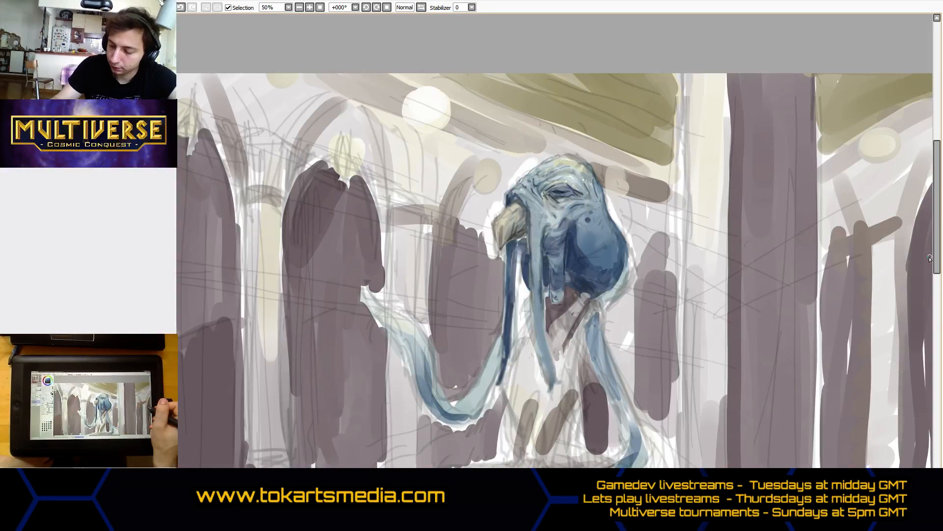
drag(937, 261, 897, 286)
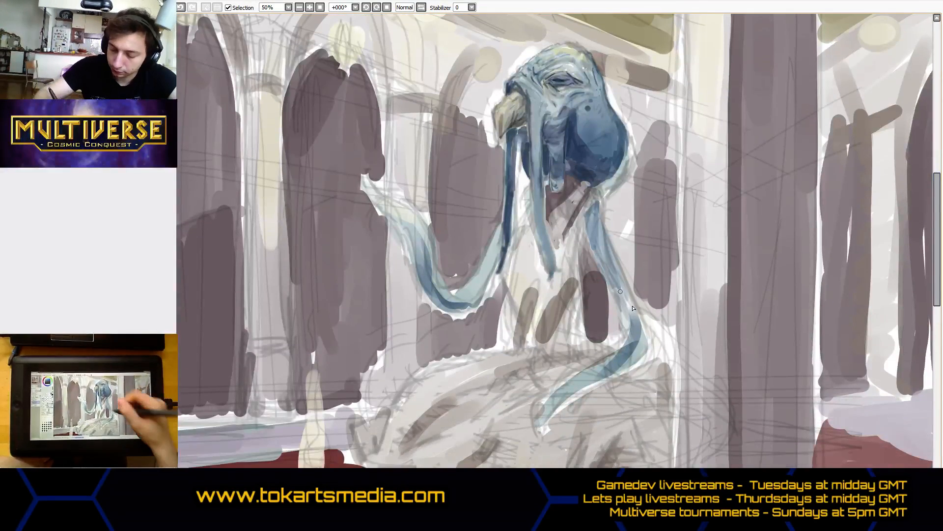
click(30, 184)
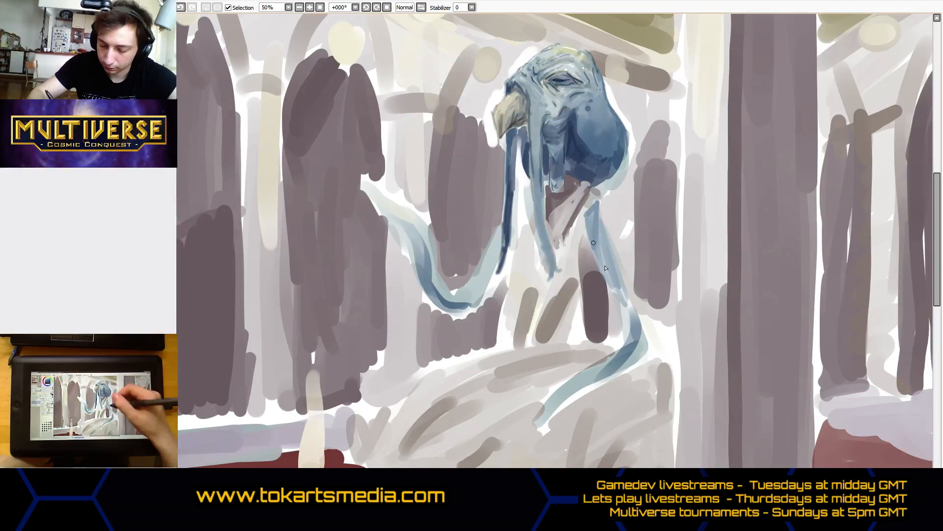
drag(587, 224, 620, 315)
drag(605, 261, 634, 332)
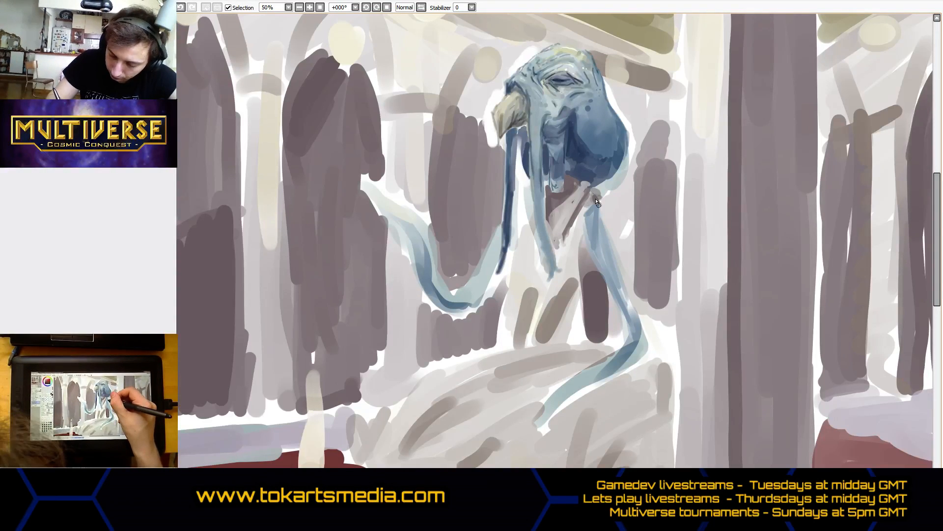
Paint dark purple folds from the collar down the torso beside the rear tentacle.
mouse_move(598, 204)
mouse_down()
mouse_move(576, 227)
mouse_move(575, 245)
mouse_move(584, 237)
mouse_up()
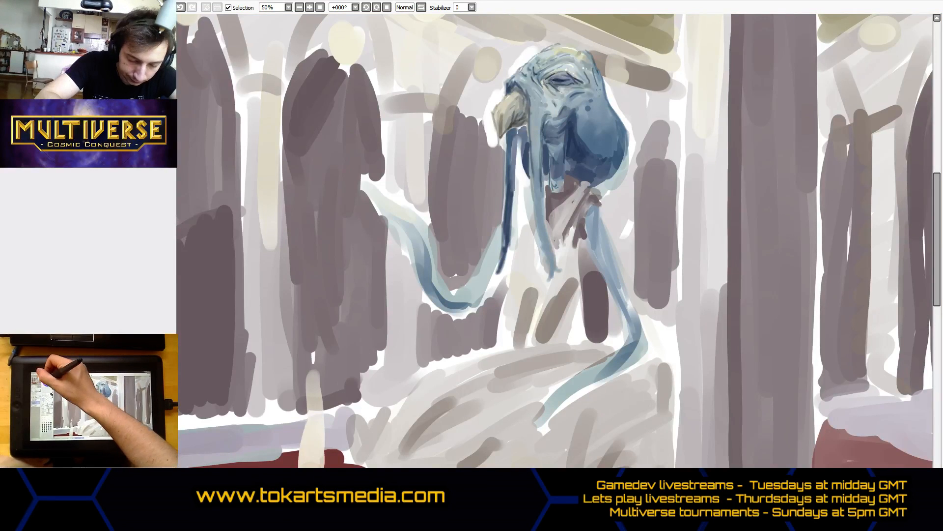
drag(583, 222, 571, 246)
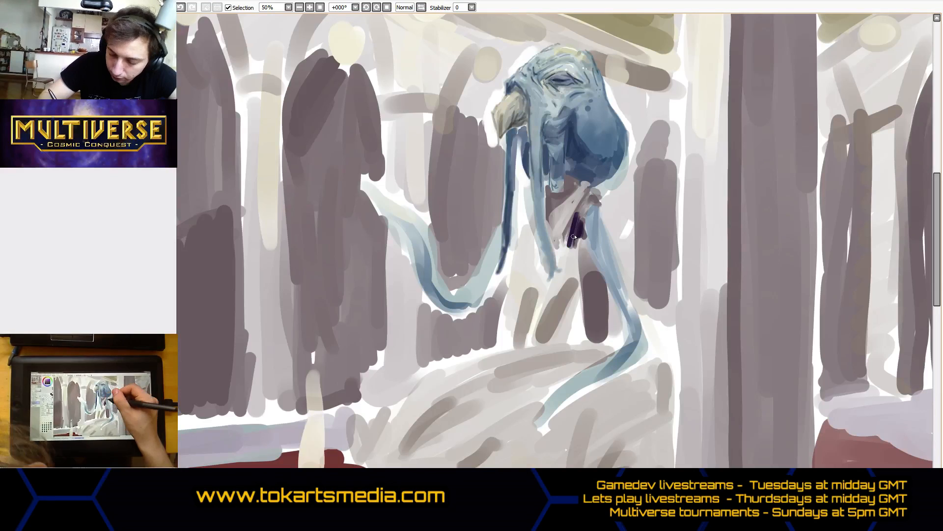
drag(586, 197, 578, 228)
mouse_move(592, 197)
mouse_down()
mouse_move(600, 190)
mouse_move(563, 212)
mouse_move(568, 272)
mouse_up()
drag(581, 232, 573, 275)
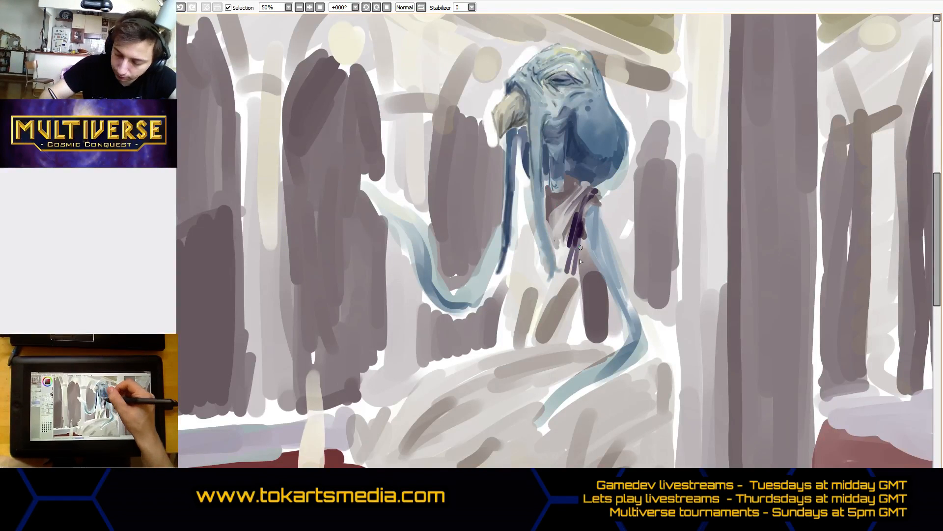
mouse_move(585, 244)
mouse_down()
mouse_move(581, 275)
mouse_move(583, 235)
mouse_move(585, 279)
mouse_move(588, 239)
mouse_move(577, 229)
mouse_move(590, 273)
mouse_move(585, 302)
mouse_up()
drag(594, 264, 582, 327)
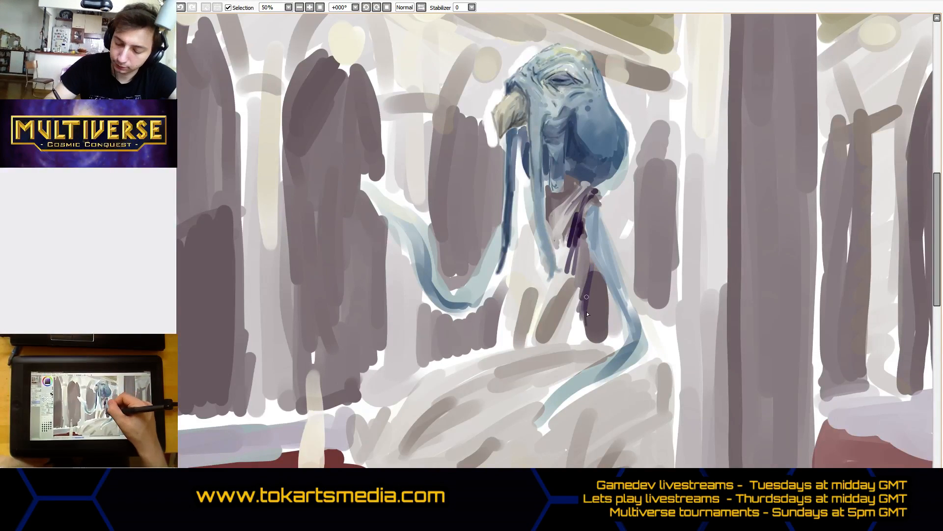
drag(585, 291, 581, 330)
Paint muted mauve strokes over the middle of the torso, softening the purple folds down to the waist.
drag(571, 238, 561, 259)
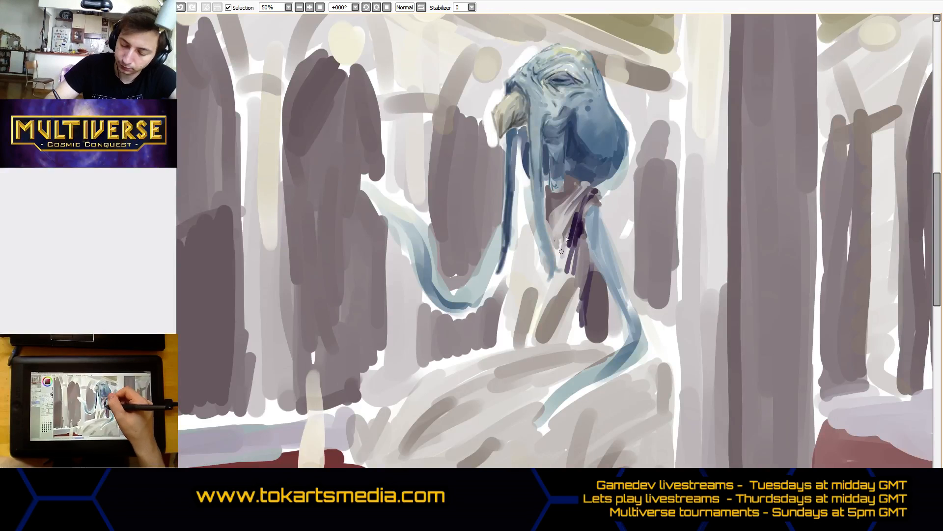
mouse_move(570, 219)
mouse_down()
mouse_move(561, 263)
mouse_move(568, 316)
mouse_up()
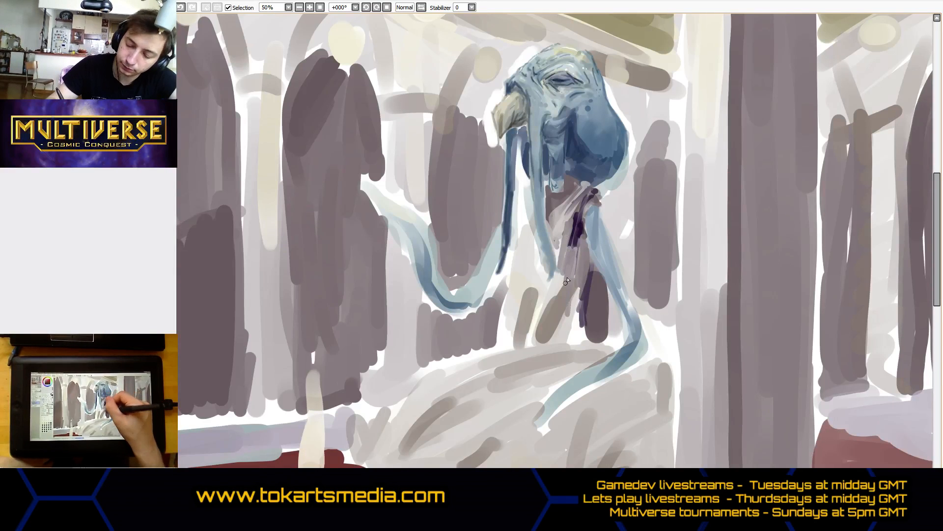
drag(567, 267, 565, 326)
mouse_move(583, 279)
mouse_down()
mouse_move(573, 334)
mouse_move(578, 323)
mouse_move(561, 326)
mouse_move(566, 337)
mouse_up()
drag(572, 298, 560, 344)
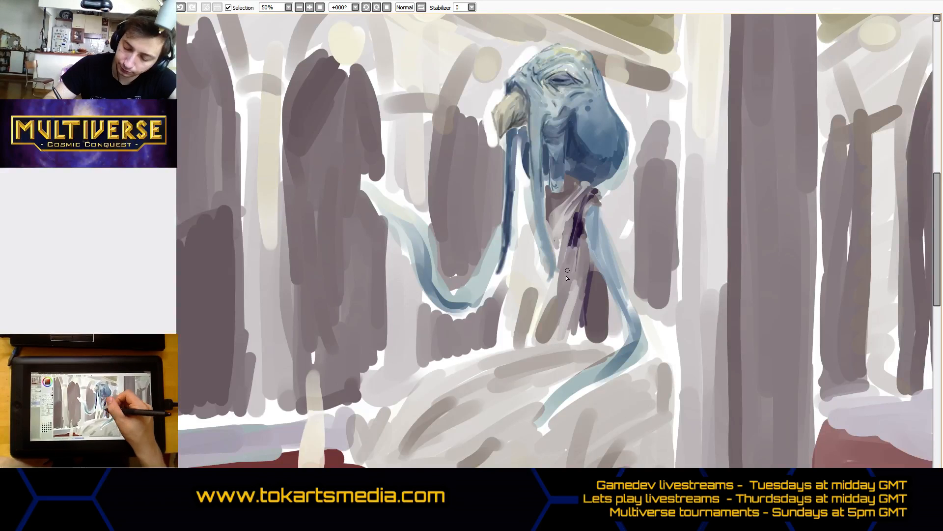
Paint pale beige and grey cloth folds across the front of the torso beneath the hanging tentacles.
mouse_move(568, 270)
mouse_down()
mouse_move(546, 318)
mouse_move(531, 289)
mouse_move(544, 298)
mouse_move(521, 320)
mouse_move(532, 276)
mouse_move(516, 330)
mouse_up()
mouse_move(530, 288)
mouse_down()
mouse_move(511, 348)
mouse_move(529, 323)
mouse_up()
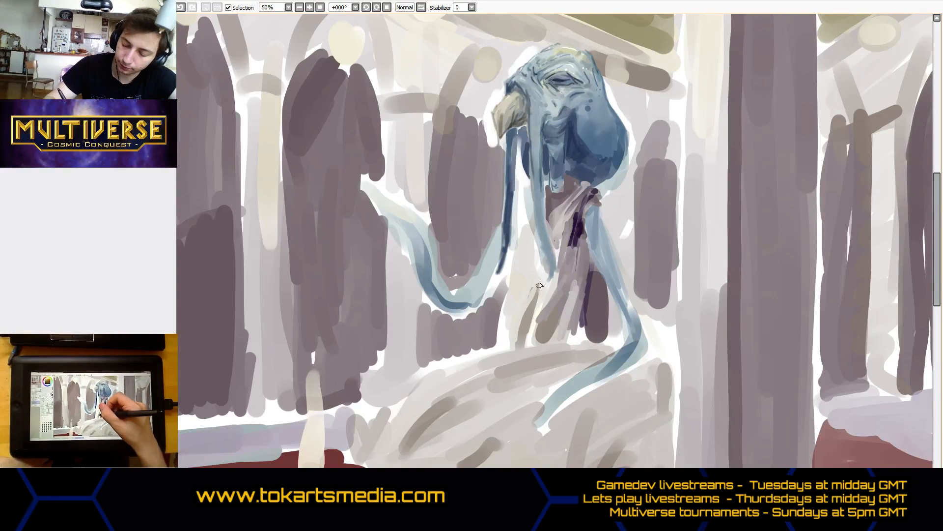
mouse_move(539, 285)
mouse_down()
mouse_move(517, 295)
mouse_move(513, 332)
mouse_move(531, 263)
mouse_move(562, 257)
mouse_move(518, 270)
mouse_move(519, 328)
mouse_move(533, 335)
mouse_move(508, 345)
mouse_move(509, 319)
mouse_move(507, 353)
mouse_up()
right_click(525, 338)
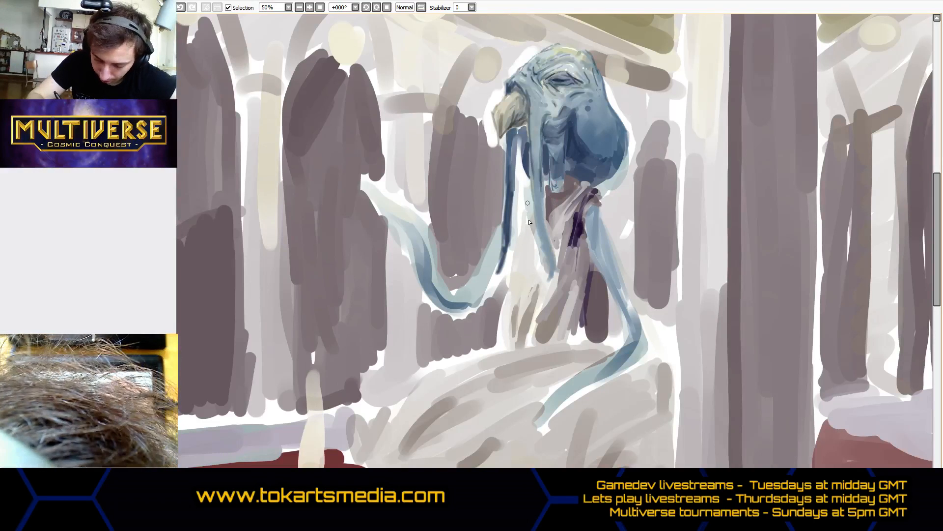
mouse_move(527, 198)
mouse_down()
mouse_move(513, 227)
mouse_move(549, 145)
mouse_move(525, 194)
mouse_up()
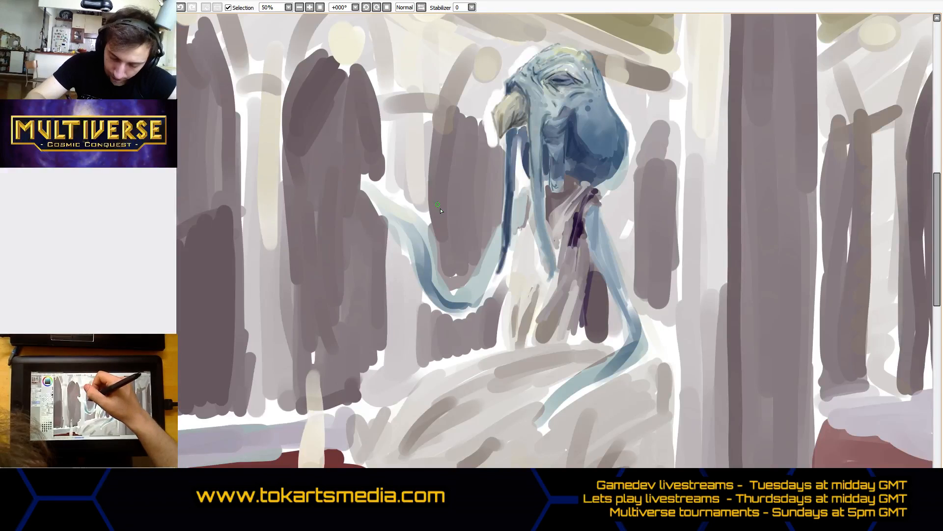
Paint background mauve around the raised front tentacle's tip, narrowing it to a cleaner point.
mouse_move(366, 170)
mouse_down()
mouse_move(434, 236)
mouse_move(428, 220)
mouse_move(442, 259)
mouse_move(424, 215)
mouse_move(350, 127)
mouse_move(382, 235)
mouse_up()
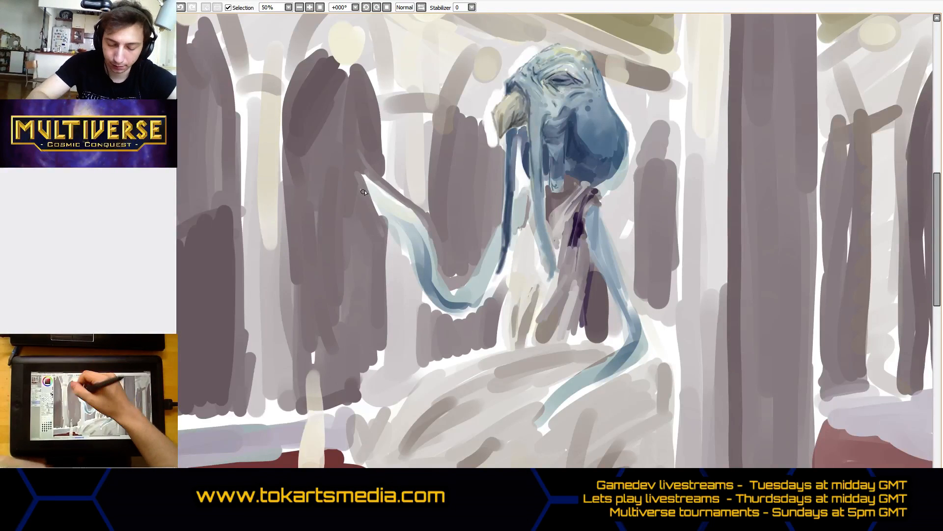
alt+click(379, 199)
mouse_move(367, 181)
mouse_down()
mouse_move(365, 165)
mouse_move(380, 232)
mouse_up()
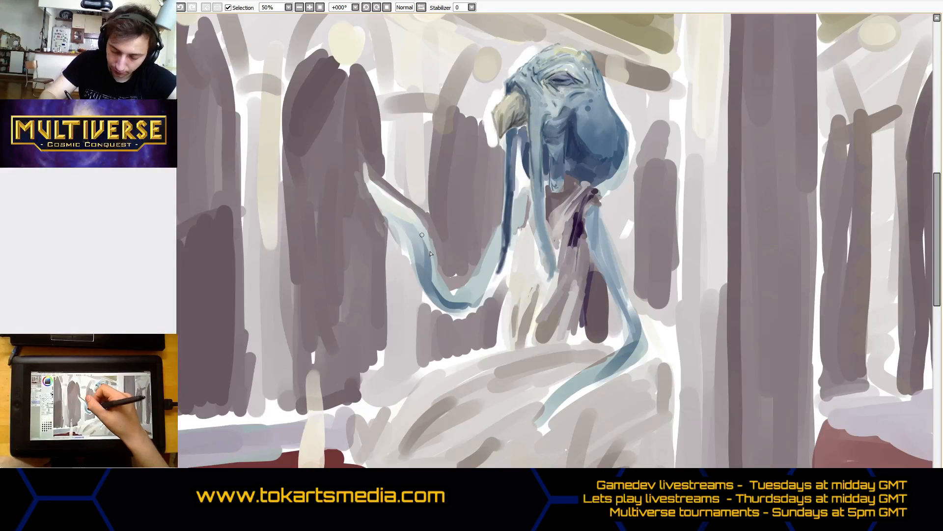
Blend light and mid-blue shading through the front tentacle's curve and clean its lower edge with background colour.
drag(426, 227, 450, 288)
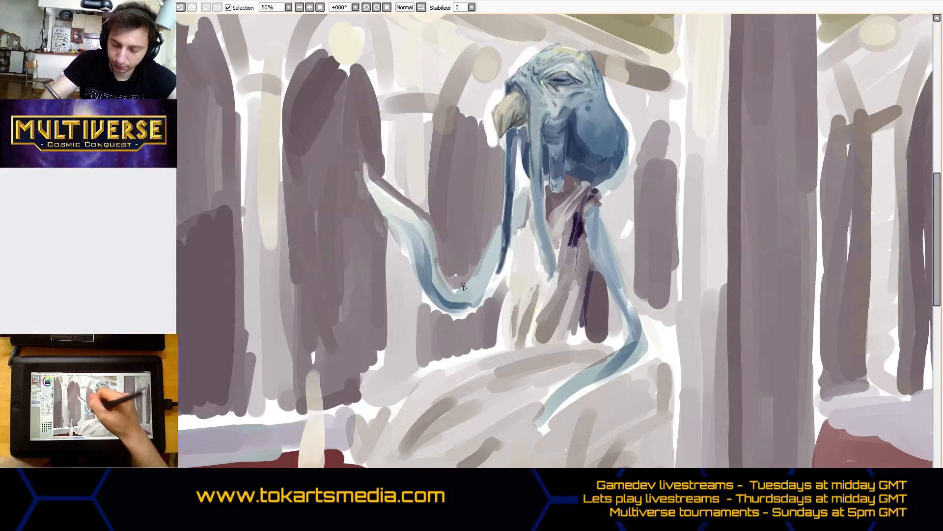
drag(487, 256, 460, 301)
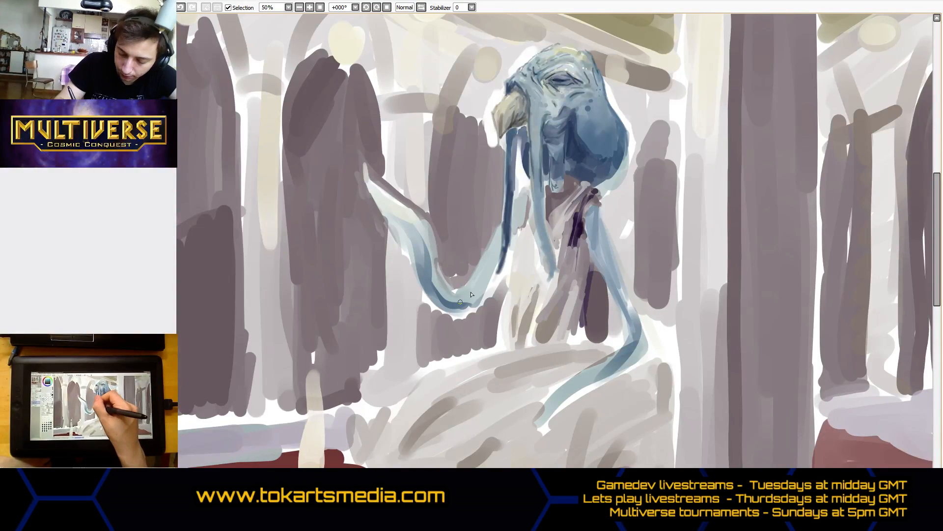
mouse_move(413, 245)
mouse_down()
mouse_move(431, 289)
mouse_move(458, 308)
mouse_move(485, 296)
mouse_move(492, 274)
mouse_up()
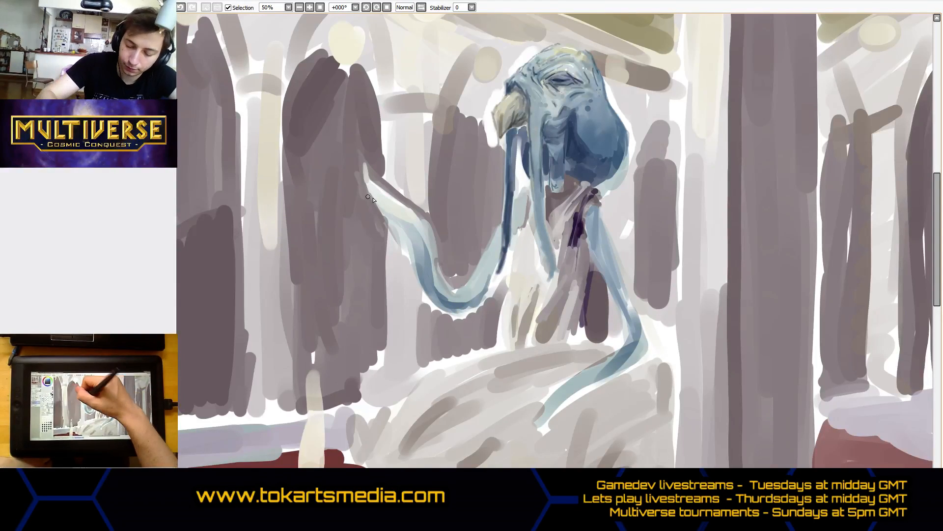
drag(381, 208, 409, 228)
drag(488, 291, 498, 260)
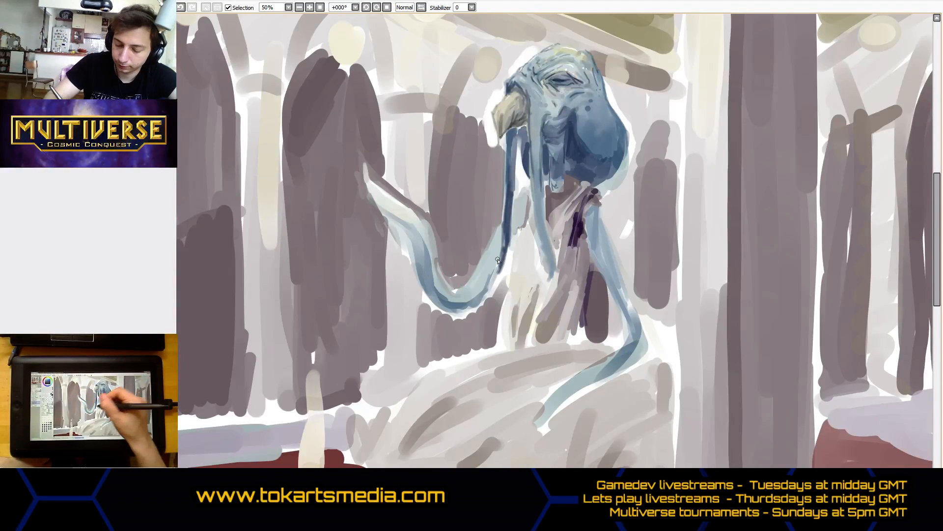
right_click(435, 330)
mouse_move(425, 297)
mouse_down()
mouse_move(459, 324)
mouse_move(508, 257)
mouse_up()
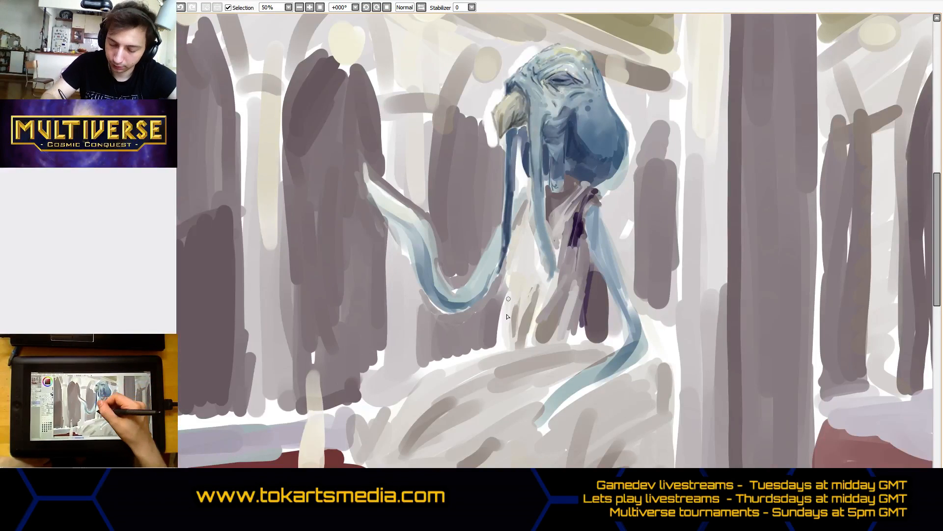
Paint muted mauve folds along the torso's front edge and waist, and lighten the folds at the collar.
drag(521, 275, 500, 347)
drag(505, 305, 499, 345)
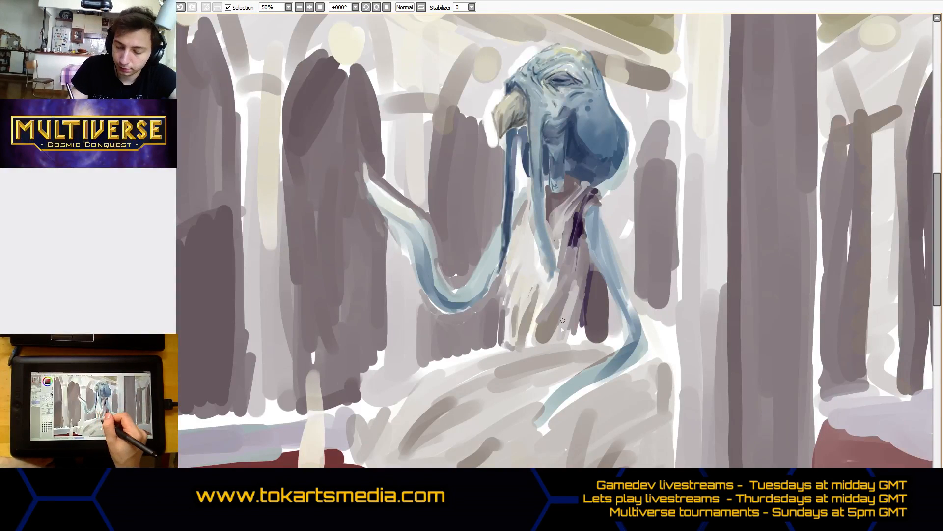
mouse_move(519, 352)
mouse_down()
mouse_move(553, 359)
mouse_move(576, 346)
mouse_move(512, 355)
mouse_move(573, 339)
mouse_up()
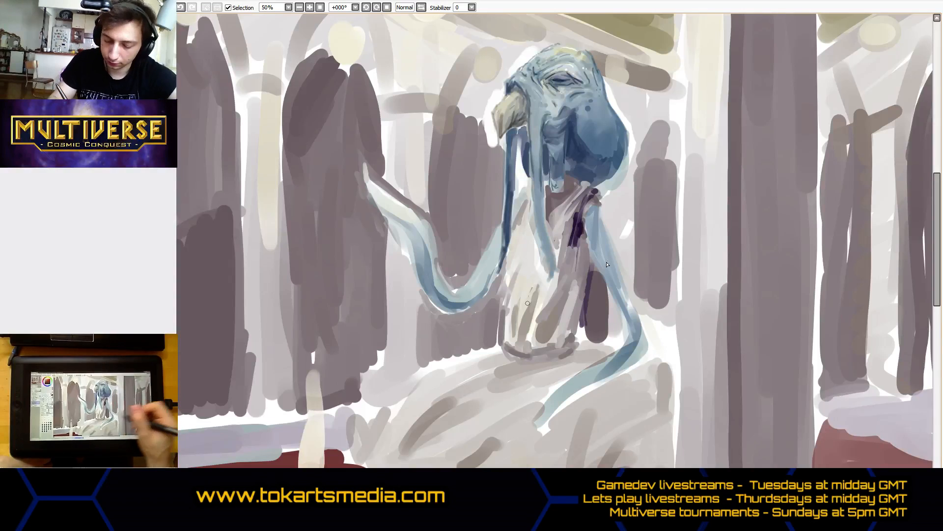
mouse_move(528, 303)
mouse_down()
mouse_move(518, 298)
mouse_move(528, 285)
mouse_up()
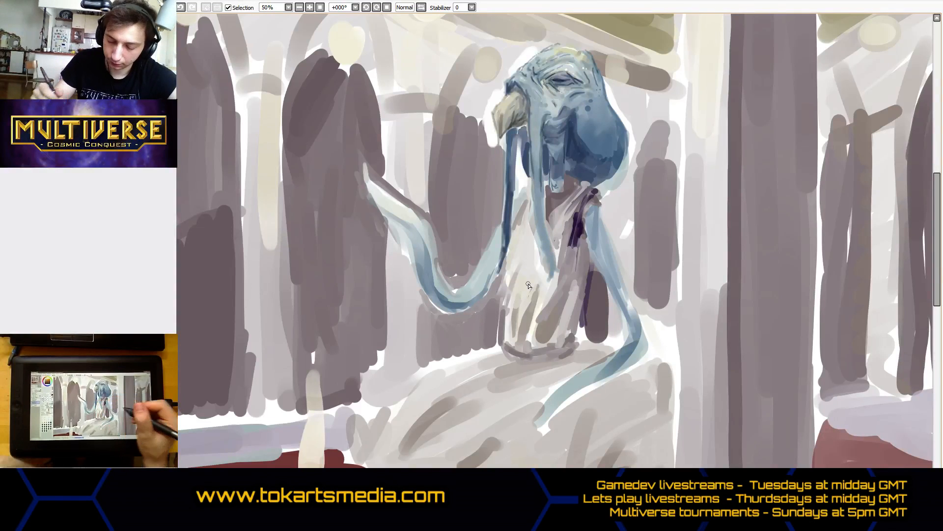
mouse_move(577, 227)
mouse_down()
mouse_move(599, 195)
mouse_move(580, 219)
mouse_move(604, 196)
mouse_move(584, 193)
mouse_up()
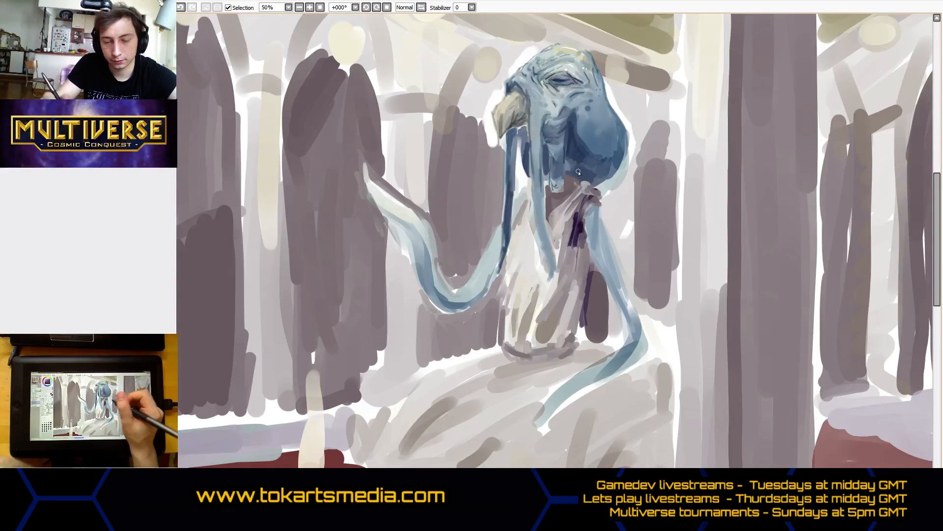
Touch up the back edge of the head and paint darker blue shading down the rear tentacle's inner edge.
mouse_move(600, 103)
mouse_down()
mouse_move(596, 89)
mouse_move(602, 105)
mouse_up()
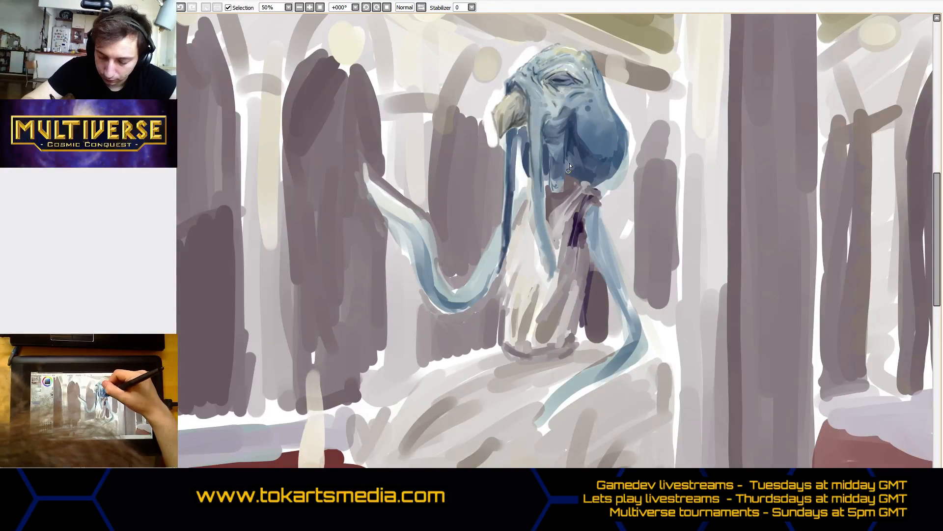
key(ctrl+z)
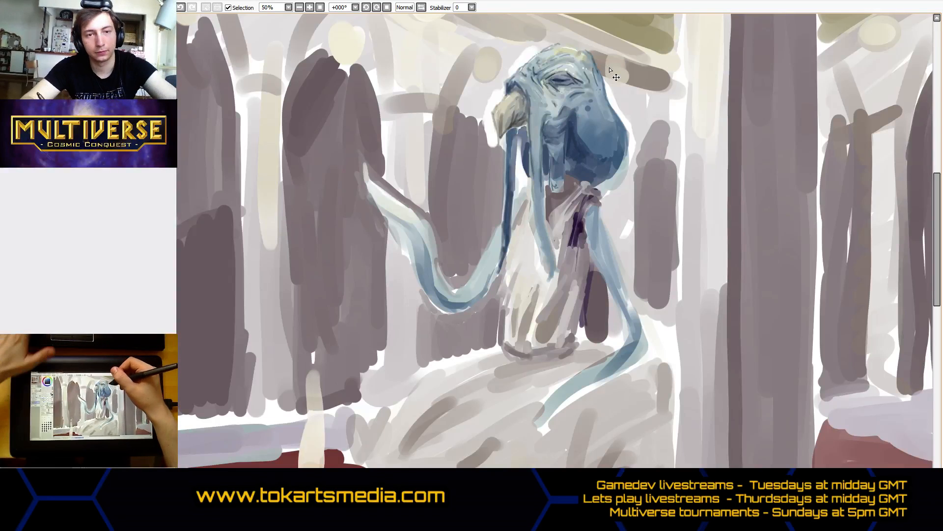
mouse_move(629, 155)
mouse_down()
mouse_move(616, 183)
mouse_move(627, 134)
mouse_up()
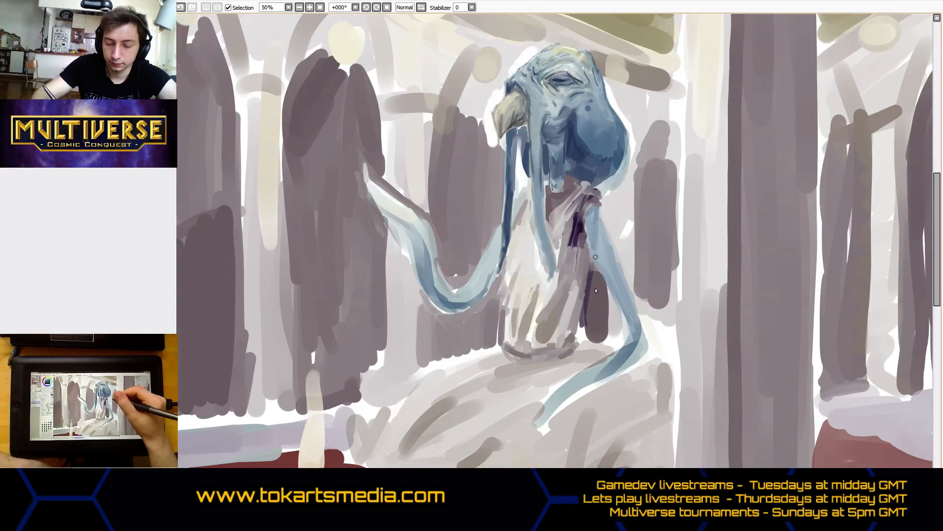
drag(593, 238, 618, 289)
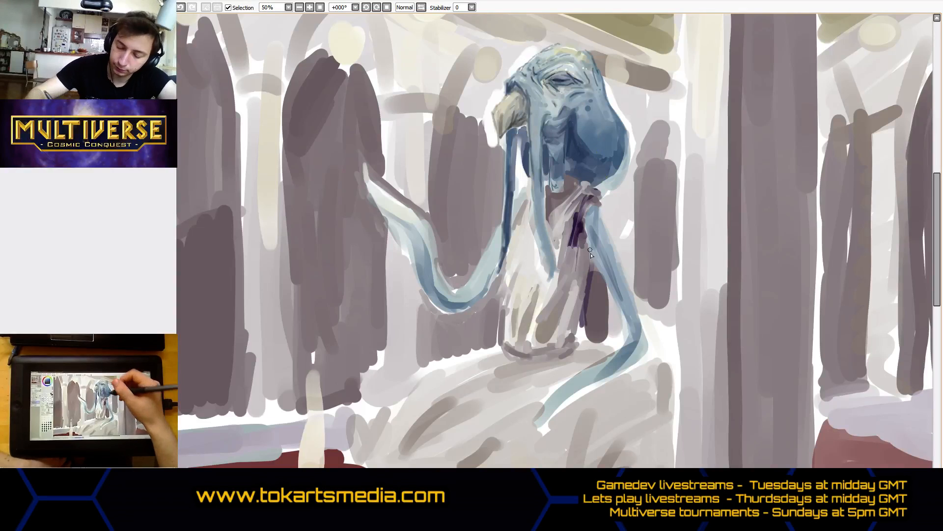
drag(590, 245, 621, 309)
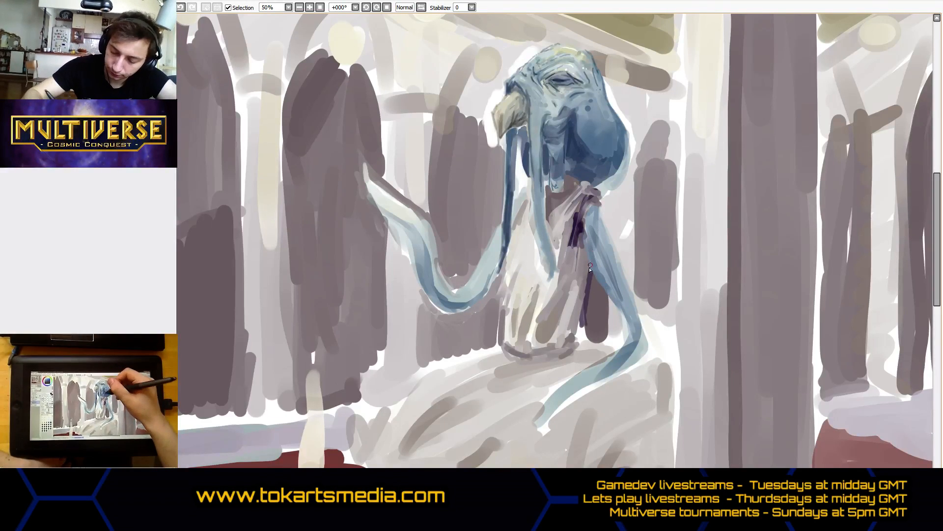
drag(588, 253, 617, 305)
drag(592, 275, 623, 327)
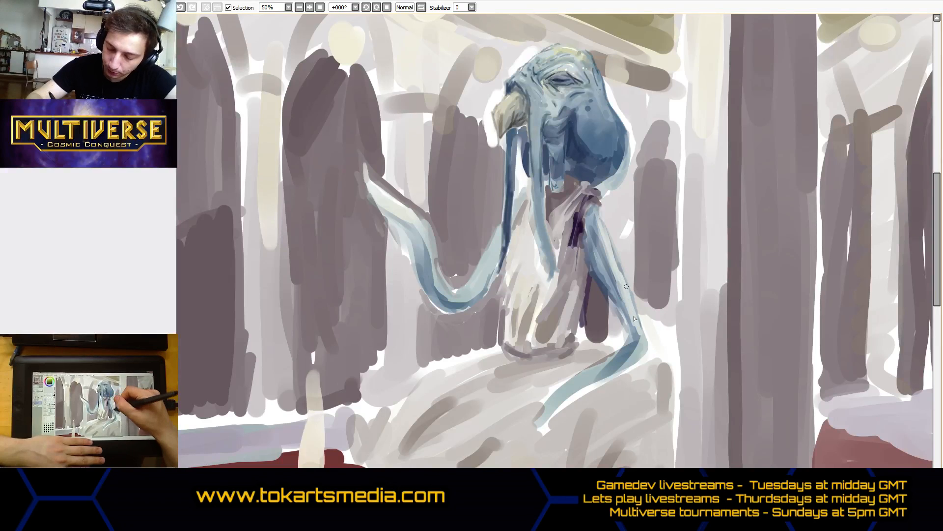
Paint pale blue highlights down the rear tentacle and shade its lower length, blending the bend between them.
drag(602, 242, 617, 289)
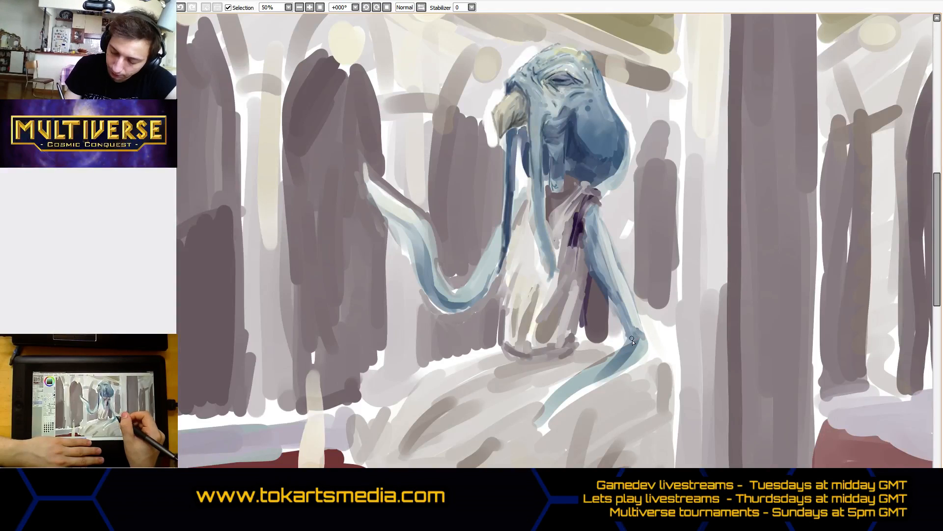
mouse_move(635, 335)
mouse_down()
mouse_move(643, 338)
mouse_move(582, 376)
mouse_move(618, 357)
mouse_move(539, 427)
mouse_up()
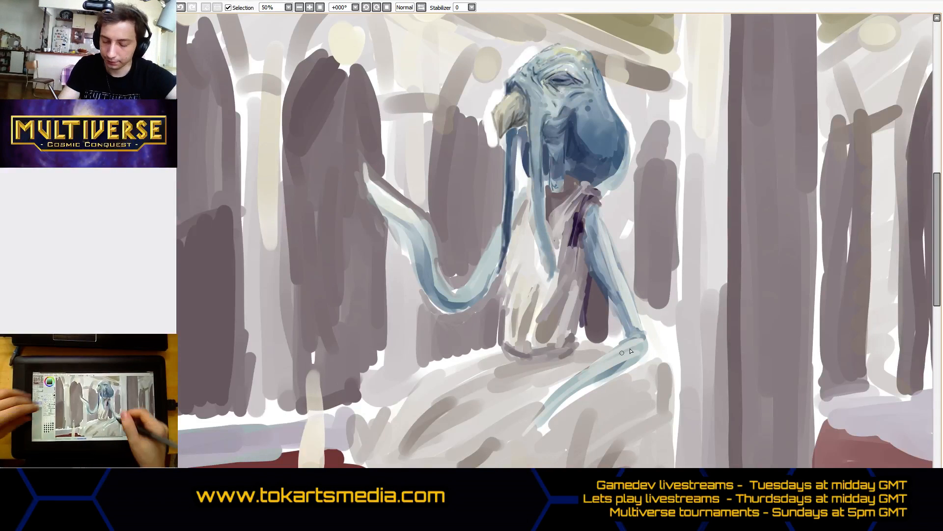
drag(638, 311, 643, 349)
drag(637, 319, 634, 352)
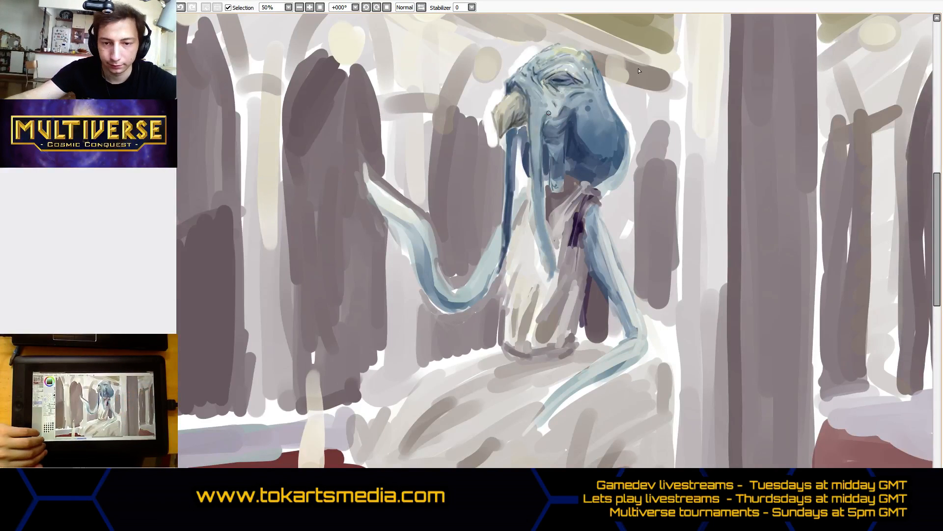
Try painting a dark brown patch behind the back of the creature's head.
scroll(395, 204, up, 3)
scroll(479, 302, down, 7)
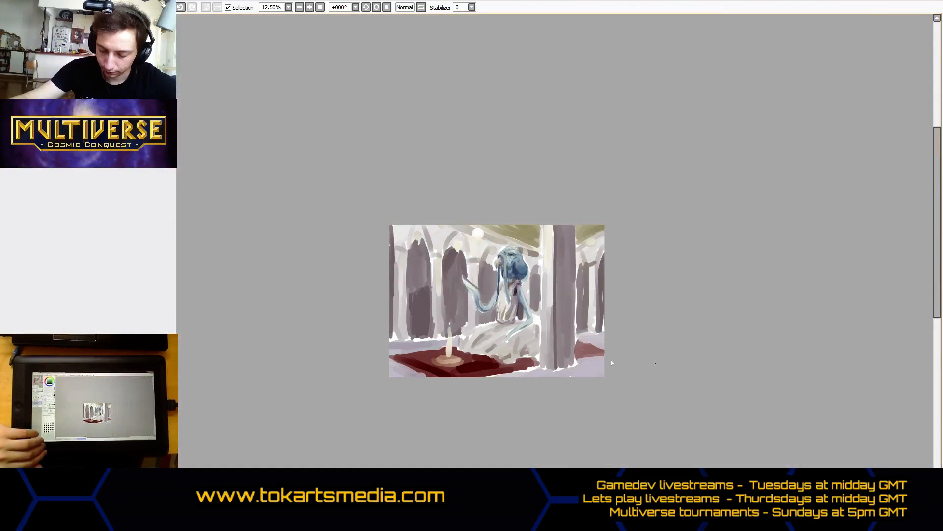
scroll(532, 291, up, 5)
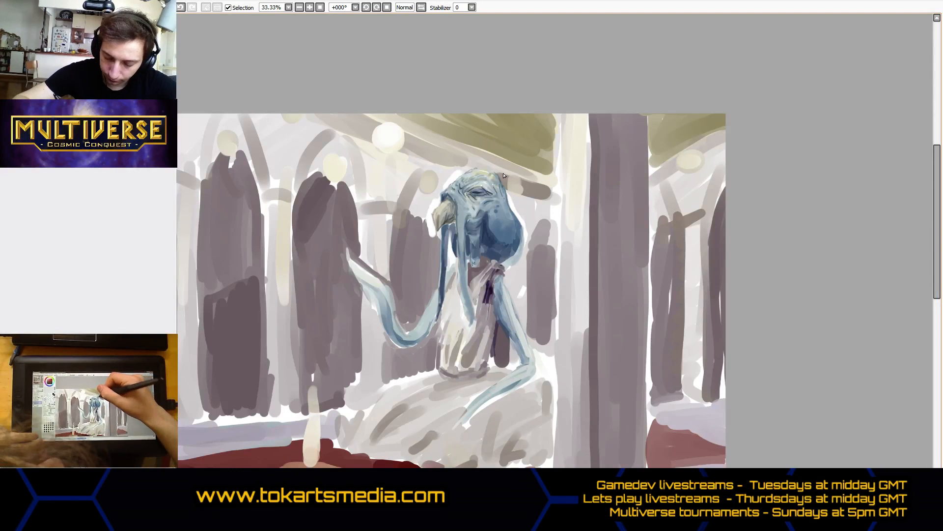
mouse_move(503, 180)
mouse_down()
mouse_move(509, 187)
mouse_move(506, 173)
mouse_move(519, 167)
mouse_move(510, 194)
mouse_move(517, 182)
mouse_move(522, 202)
mouse_move(519, 168)
mouse_up()
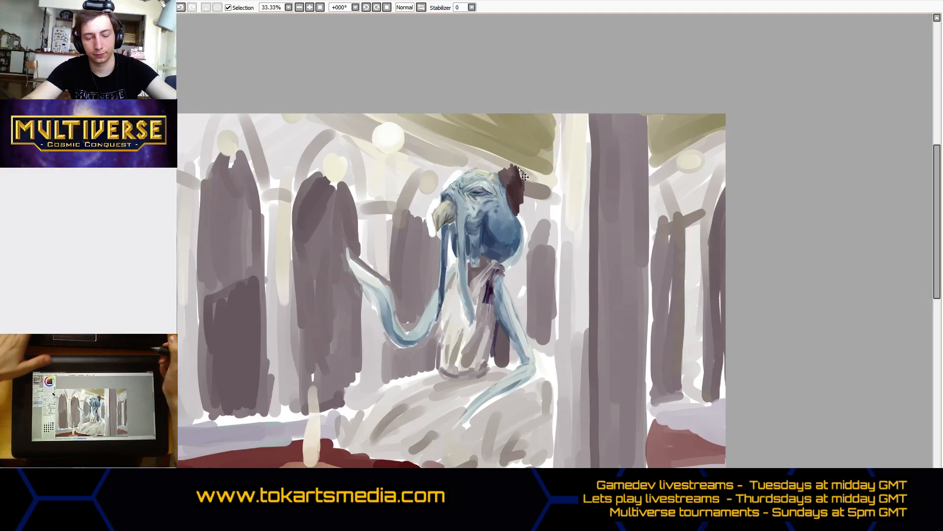
key(ctrl+z)
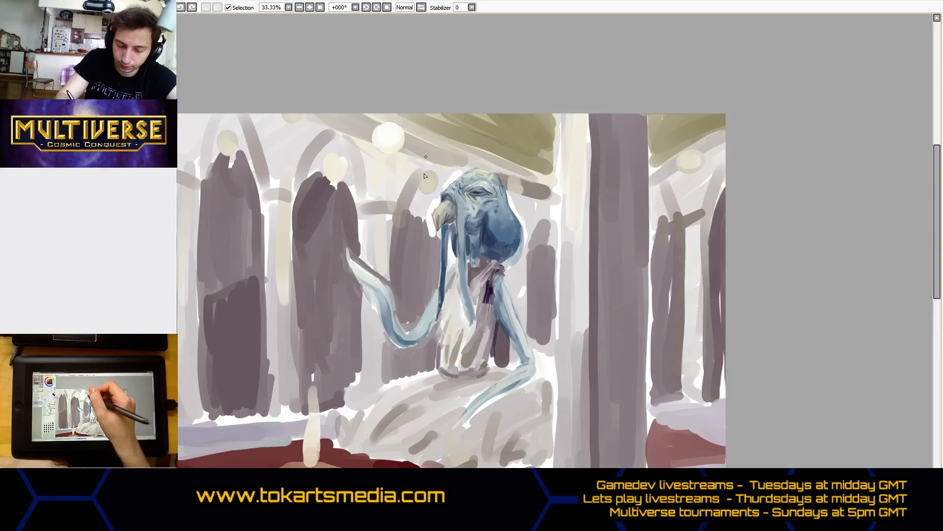
Outline the arch in front of the creature's head in dark brown, with the sketch lines shown as a guide.
drag(422, 173, 395, 263)
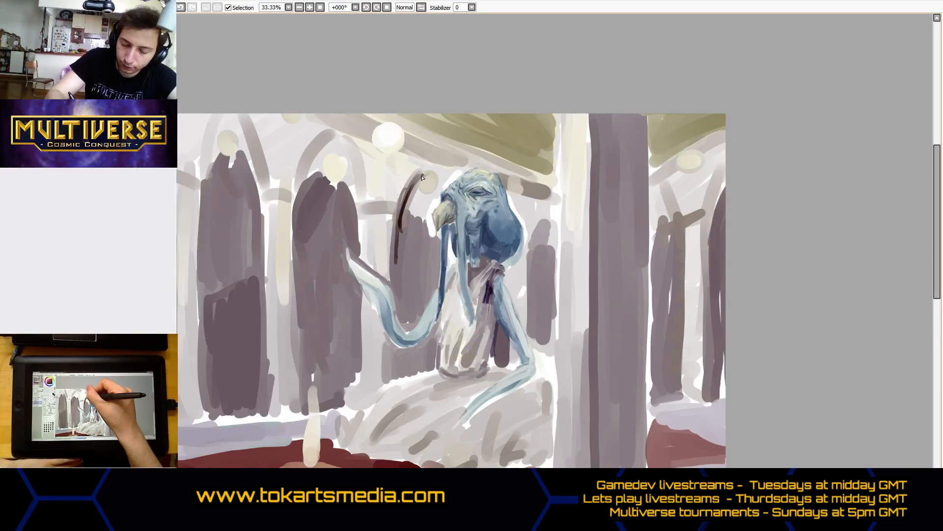
drag(422, 175, 432, 171)
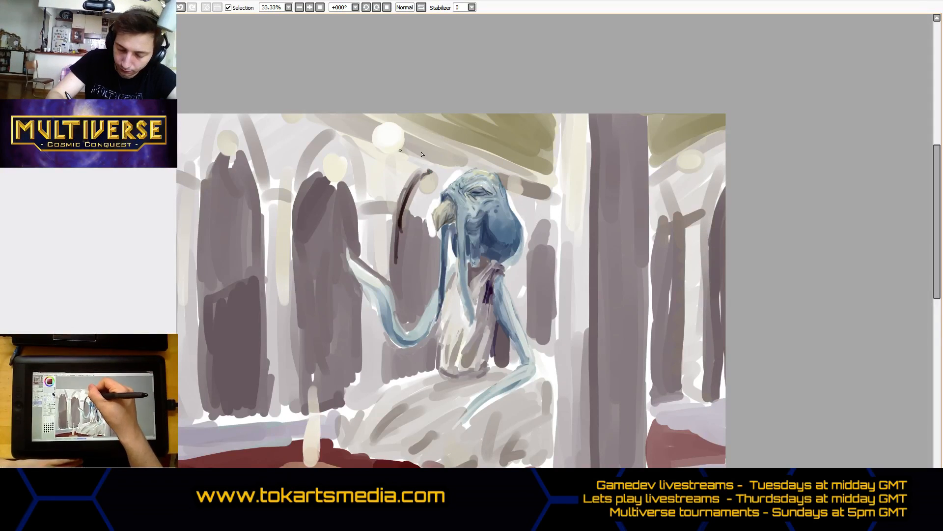
click(11, 207)
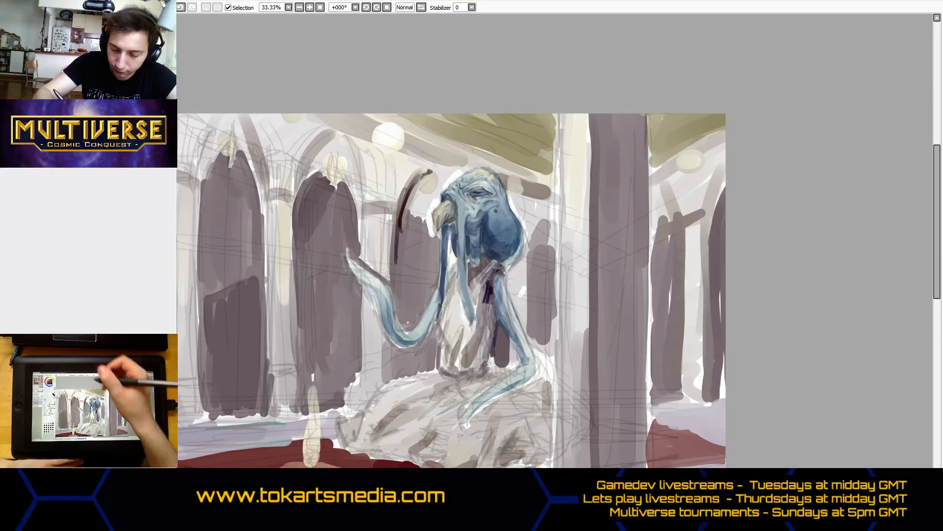
mouse_move(432, 171)
mouse_down()
mouse_move(442, 182)
mouse_move(442, 172)
mouse_up()
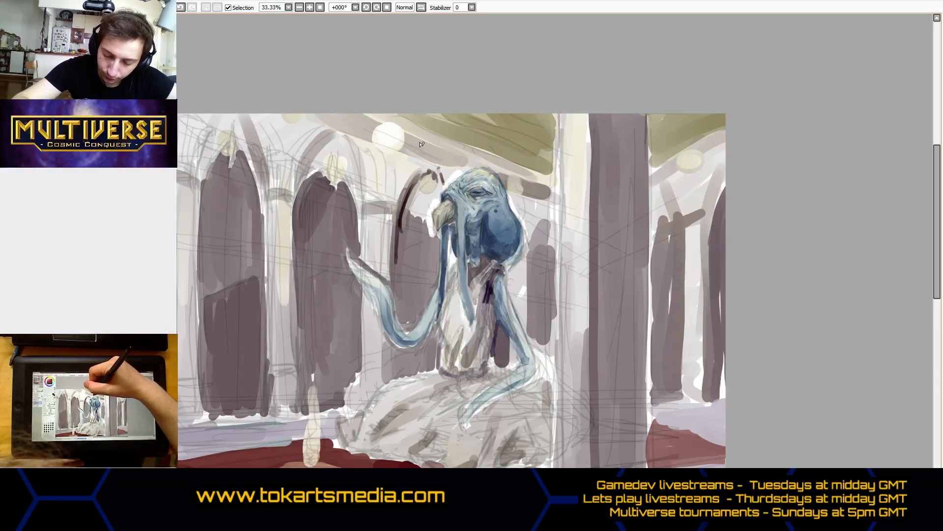
Paint a dark line along the beam behind the head and mauve zigzag marks on the ceiling edge.
drag(506, 175, 542, 194)
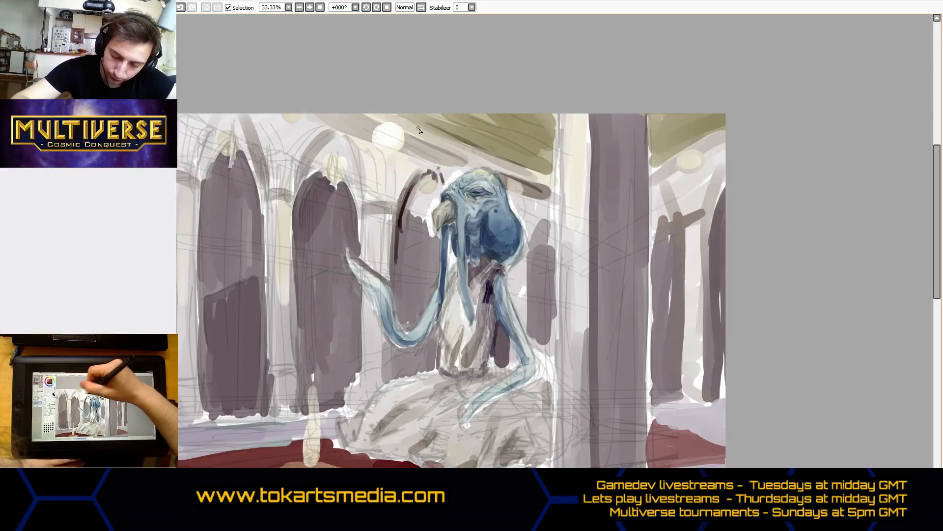
drag(419, 130, 441, 148)
drag(511, 172, 530, 182)
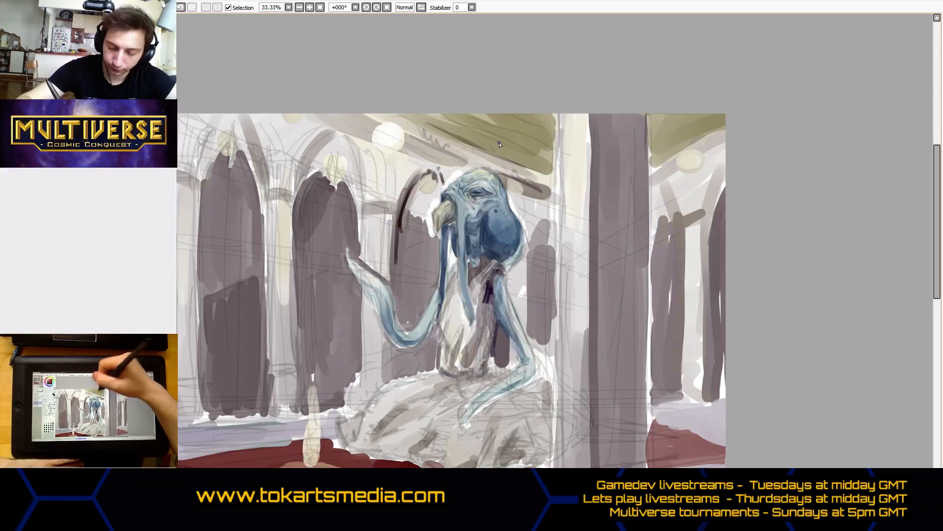
Add dark accents at the waist and darken the outlines of the rear tentacle and the robe's front lower corner.
mouse_move(493, 351)
mouse_down()
mouse_move(504, 323)
mouse_move(493, 345)
mouse_move(452, 373)
mouse_up()
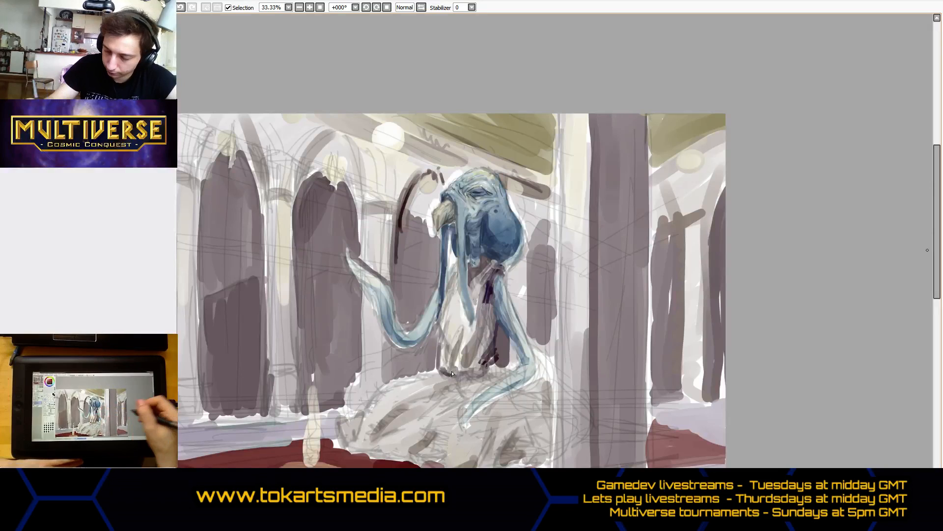
scroll(930, 276, down, 2)
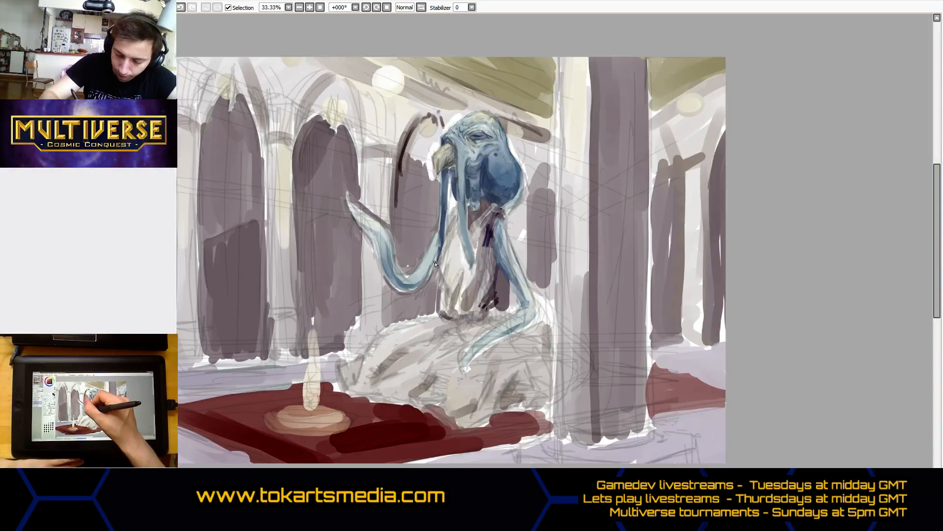
mouse_move(502, 271)
mouse_down()
mouse_move(518, 299)
mouse_move(508, 317)
mouse_move(538, 302)
mouse_move(466, 366)
mouse_up()
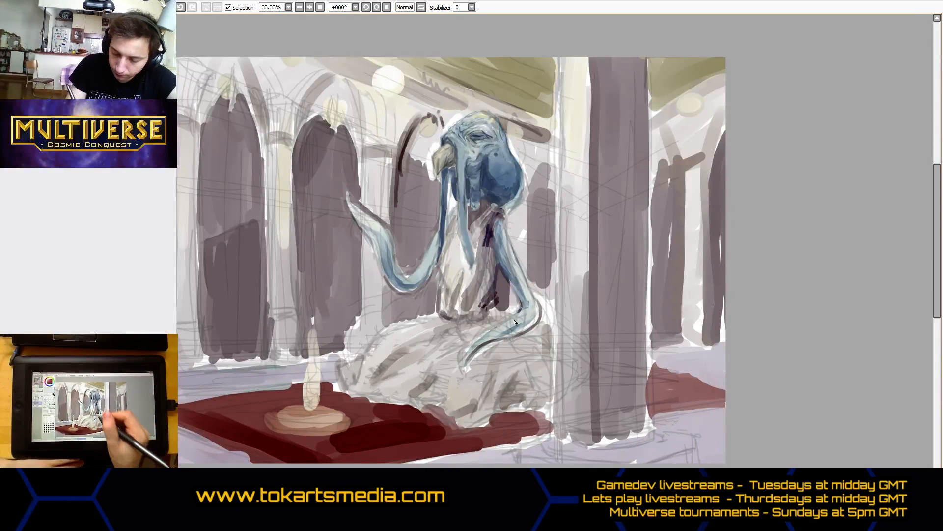
mouse_move(514, 318)
mouse_down()
mouse_move(468, 355)
mouse_move(472, 342)
mouse_move(464, 347)
mouse_move(467, 373)
mouse_up()
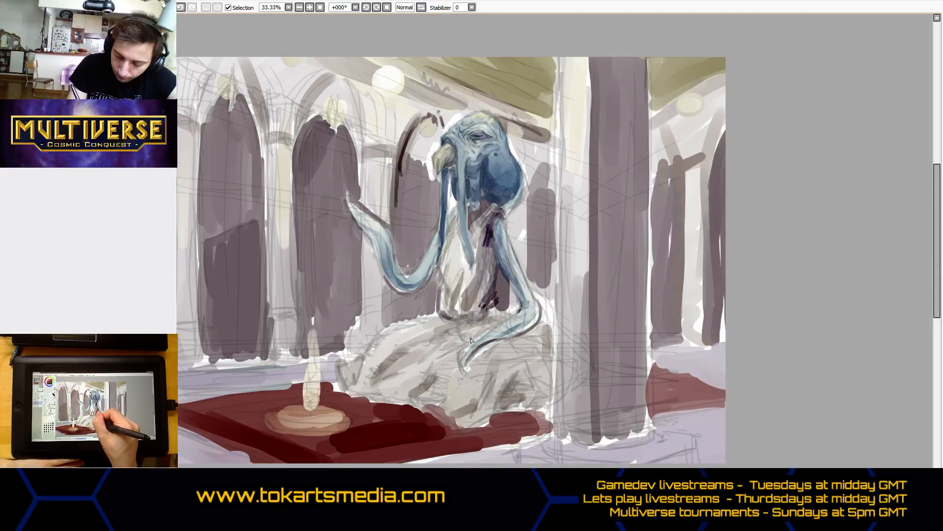
mouse_move(338, 370)
mouse_down()
mouse_move(344, 394)
mouse_move(389, 402)
mouse_up()
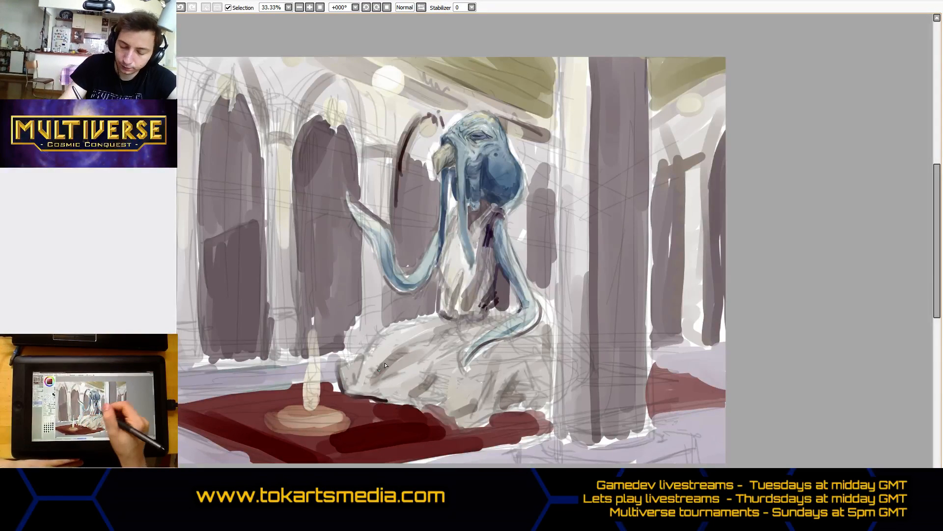
Add short dark fold accents to the front of the robe's skirt and hide the sketch lines.
drag(391, 354, 377, 376)
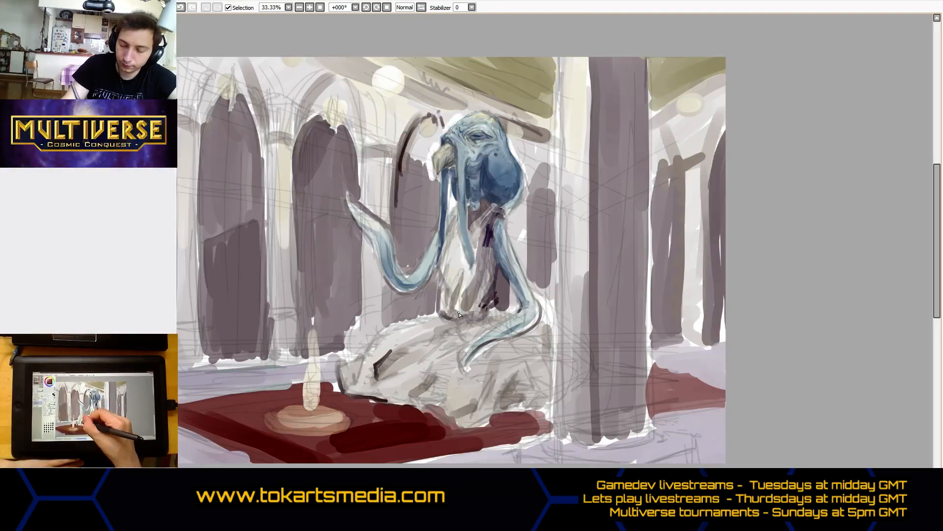
drag(432, 390, 417, 397)
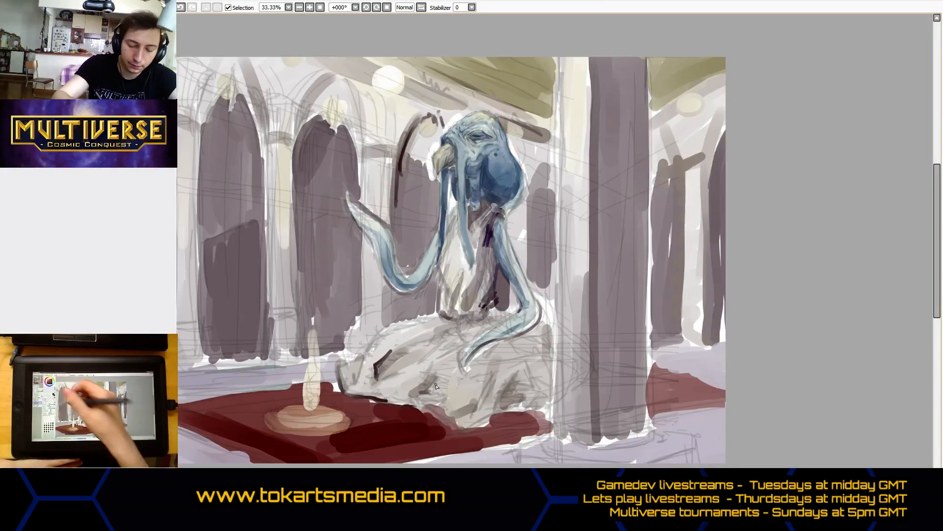
click(14, 172)
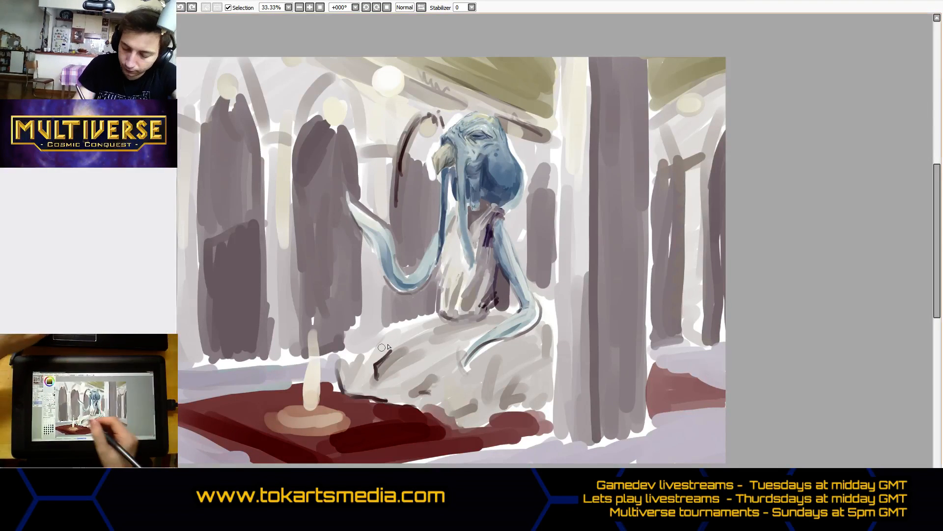
Paint olive-grey folds across the lap, rear and lower hem of the robe, and soften the dark accent at its front.
drag(382, 346, 431, 325)
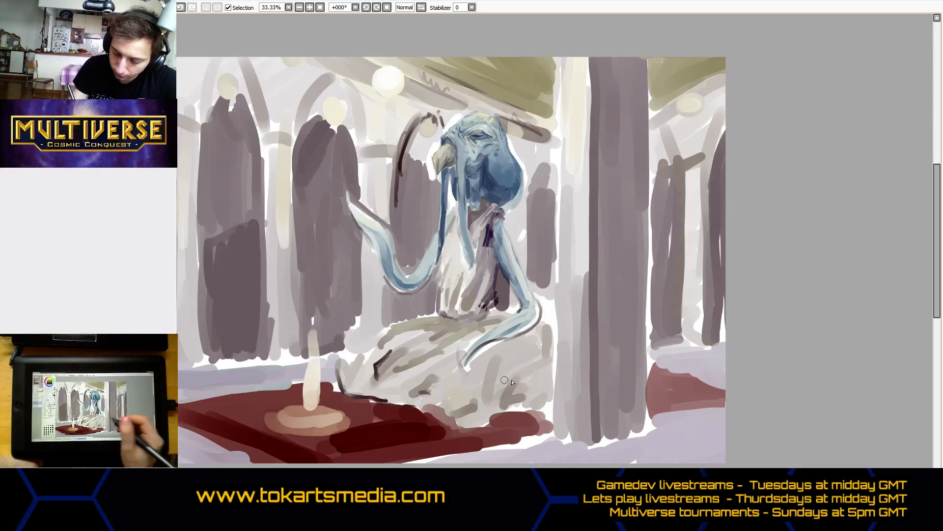
mouse_move(483, 399)
mouse_down()
mouse_move(527, 350)
mouse_move(490, 371)
mouse_move(536, 346)
mouse_move(502, 358)
mouse_move(541, 334)
mouse_up()
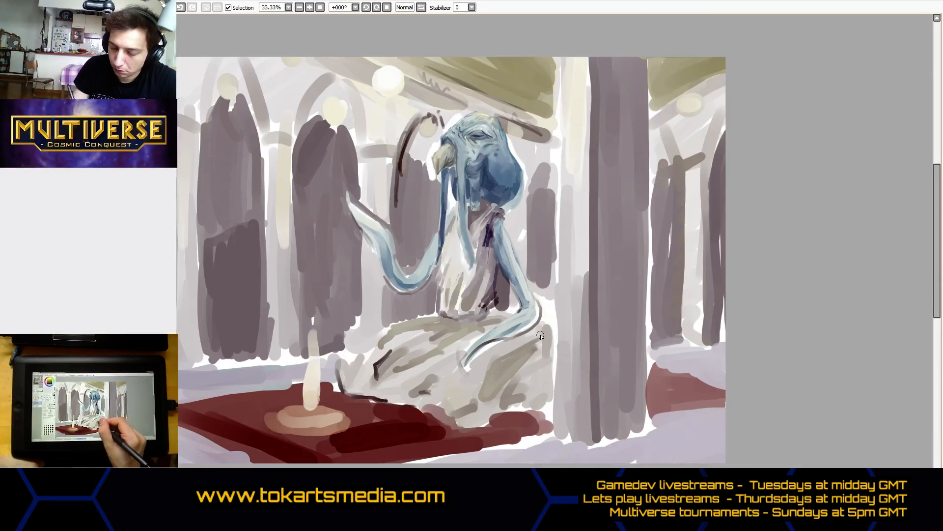
mouse_move(468, 391)
mouse_down()
mouse_move(464, 423)
mouse_move(464, 395)
mouse_move(486, 415)
mouse_move(521, 373)
mouse_move(474, 422)
mouse_move(518, 385)
mouse_up()
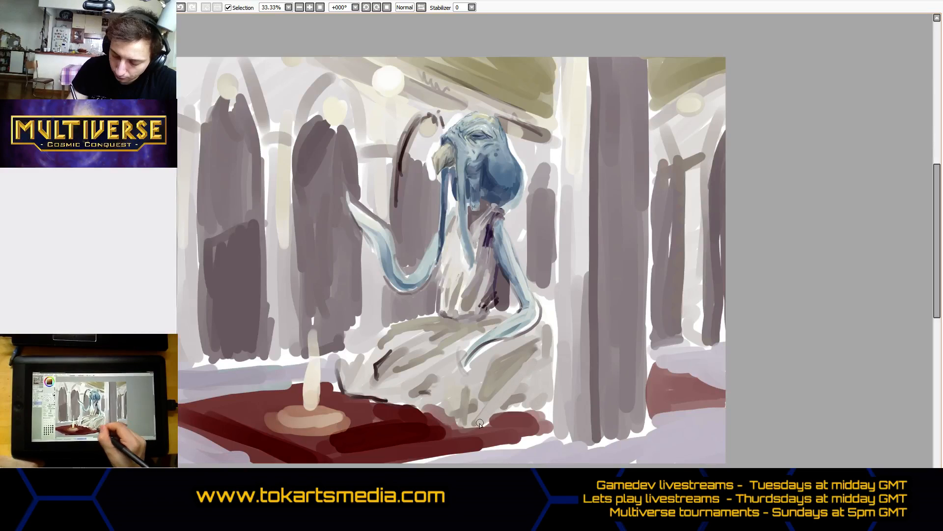
mouse_move(484, 415)
mouse_down()
mouse_move(471, 426)
mouse_move(536, 349)
mouse_move(464, 411)
mouse_up()
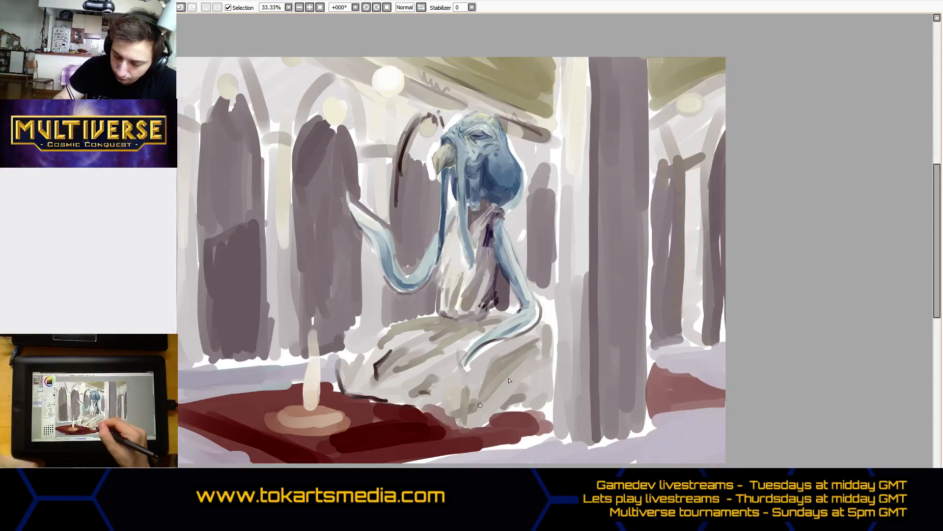
mouse_move(471, 406)
mouse_down()
mouse_move(474, 392)
mouse_move(465, 425)
mouse_up()
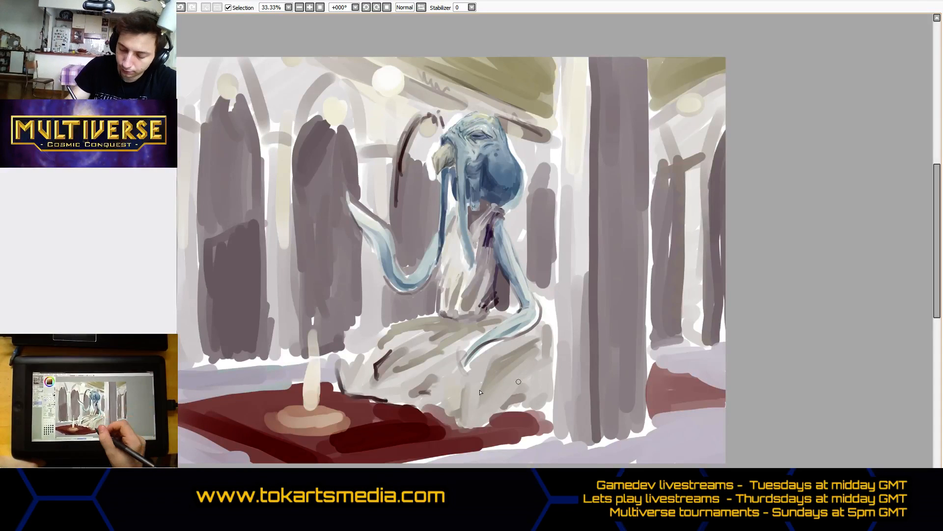
mouse_move(513, 408)
mouse_down()
mouse_move(482, 420)
mouse_move(506, 410)
mouse_up()
drag(378, 380, 400, 343)
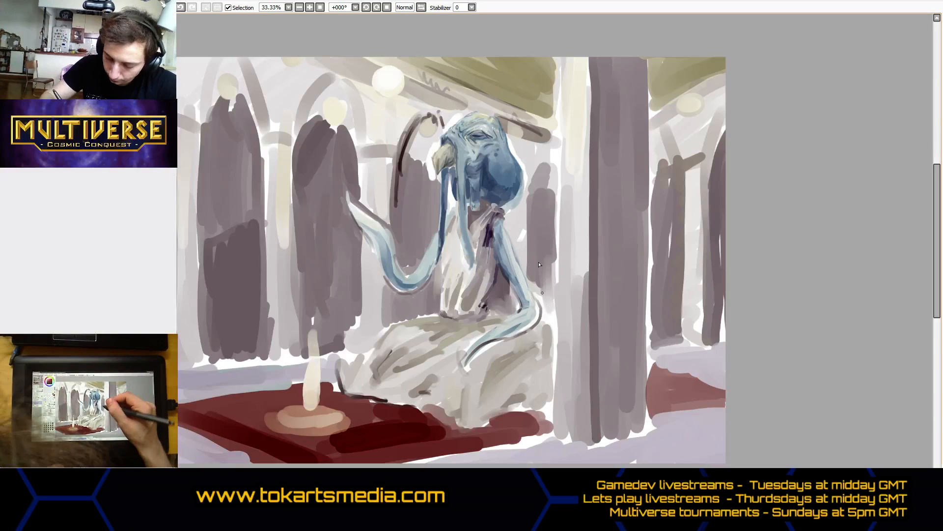
Darken the background behind the rear tentacle and fill the upper arch in front of the face with dark brown.
mouse_move(542, 293)
mouse_down()
mouse_move(547, 238)
mouse_move(547, 308)
mouse_move(551, 256)
mouse_move(553, 302)
mouse_move(555, 254)
mouse_move(555, 288)
mouse_move(543, 260)
mouse_move(540, 278)
mouse_move(528, 278)
mouse_move(541, 316)
mouse_move(553, 328)
mouse_up()
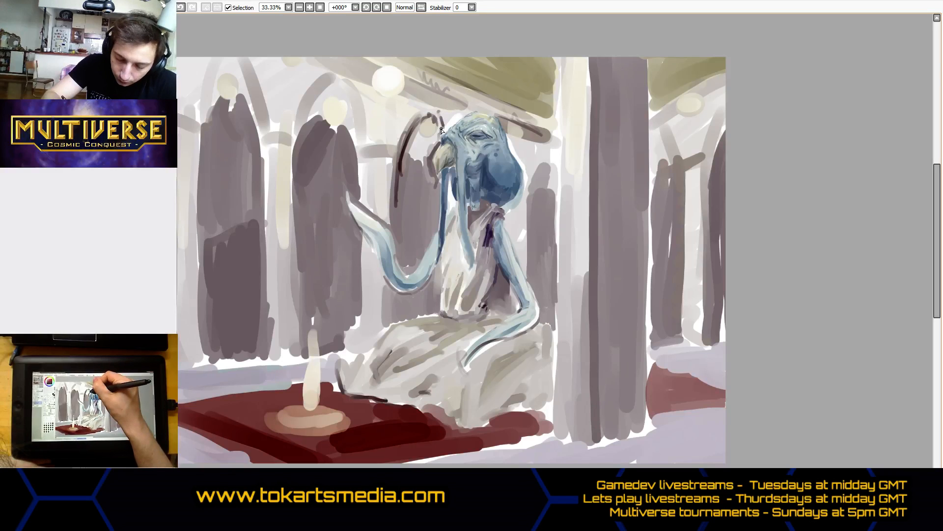
mouse_move(441, 130)
mouse_down()
mouse_move(421, 162)
mouse_move(413, 159)
mouse_move(419, 124)
mouse_move(440, 124)
mouse_up()
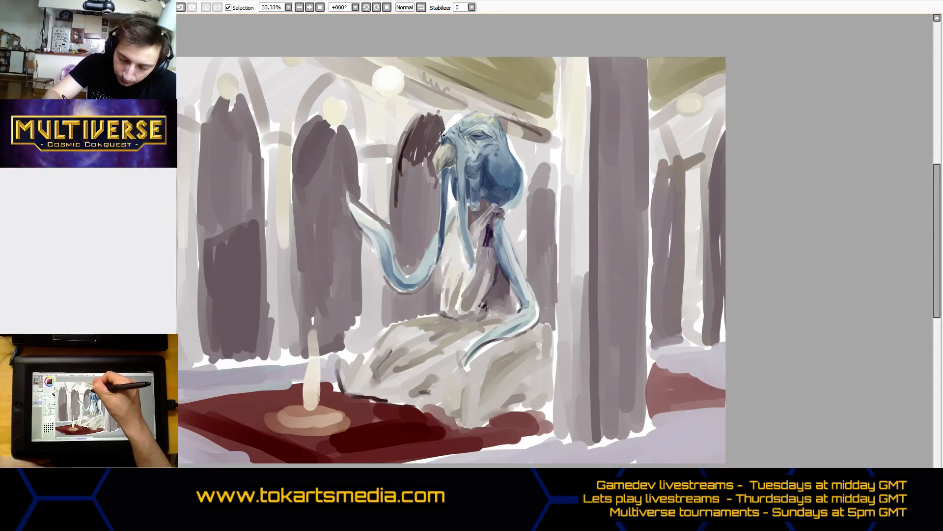
mouse_move(427, 162)
mouse_down()
mouse_move(407, 181)
mouse_move(401, 160)
mouse_move(418, 190)
mouse_move(415, 146)
mouse_move(404, 167)
mouse_move(429, 188)
mouse_up()
drag(433, 171, 435, 186)
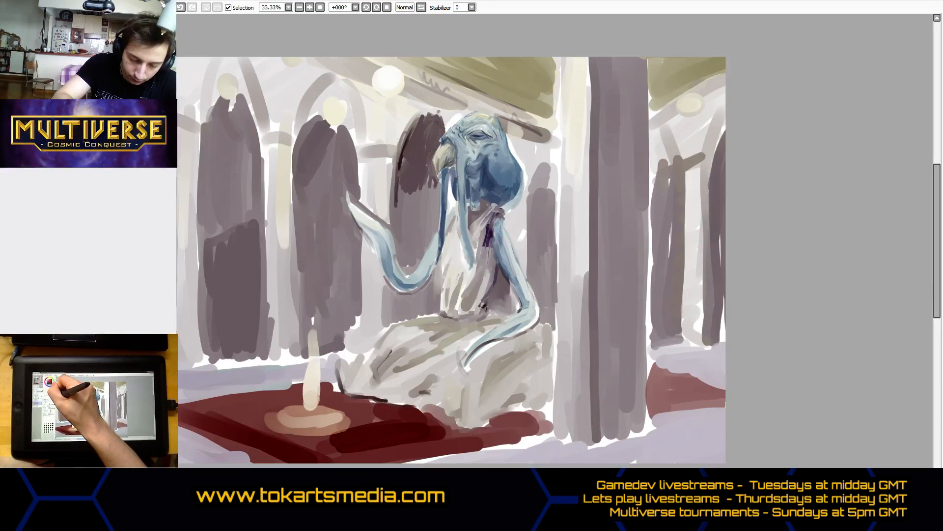
mouse_move(409, 160)
mouse_down()
mouse_move(399, 189)
mouse_move(401, 180)
mouse_up()
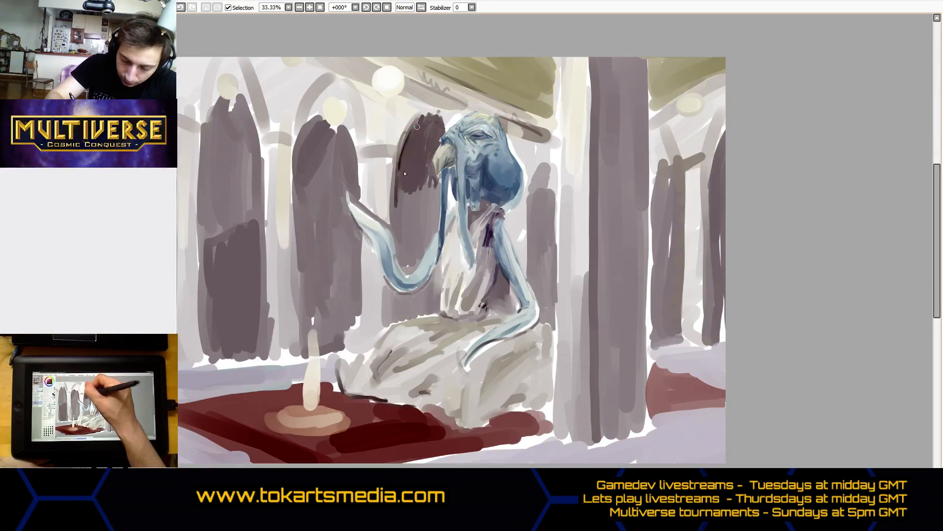
mouse_move(417, 127)
mouse_down()
mouse_move(420, 151)
mouse_move(436, 134)
mouse_move(433, 188)
mouse_move(423, 173)
mouse_move(398, 190)
mouse_move(428, 192)
mouse_up()
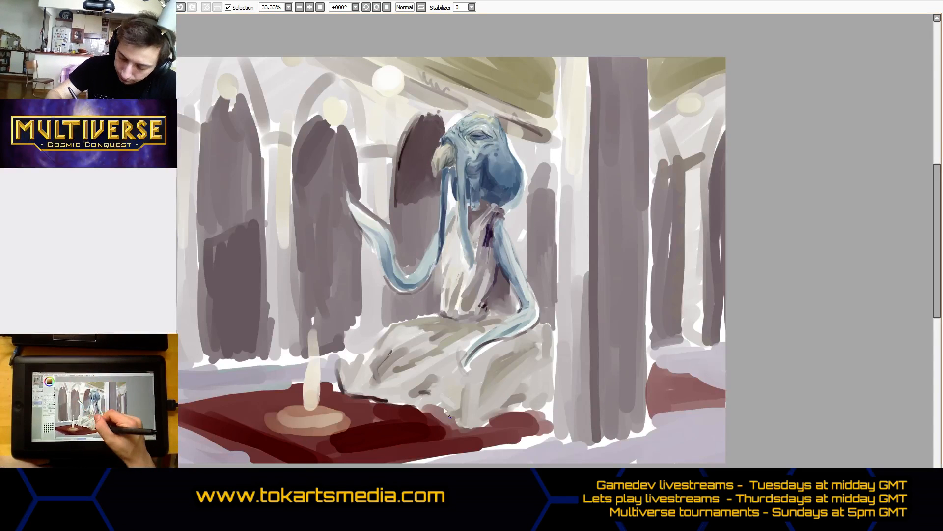
Paint pale highlights and dark creases on the robe's lower hem, with a dark red shadow along the carpet beneath it.
drag(424, 403, 458, 408)
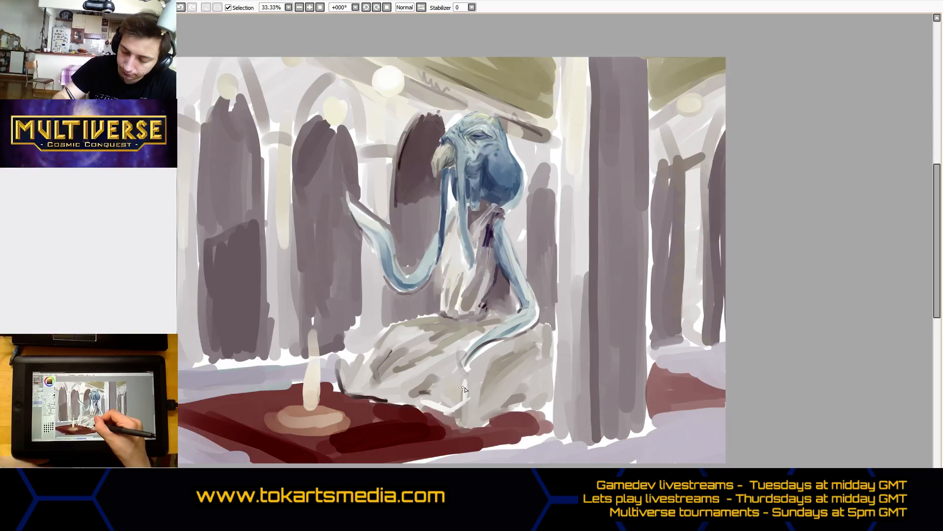
drag(439, 399, 457, 408)
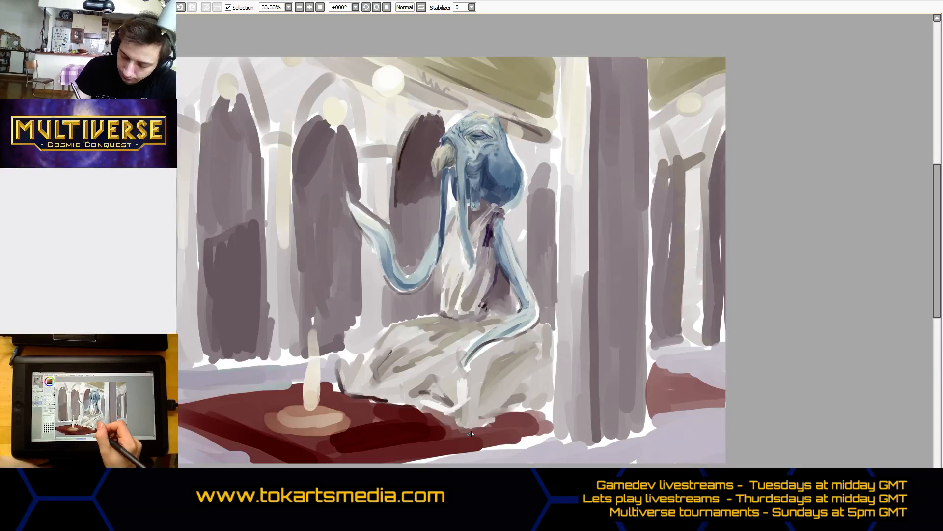
mouse_move(437, 433)
mouse_down()
mouse_move(499, 422)
mouse_move(470, 434)
mouse_move(500, 421)
mouse_up()
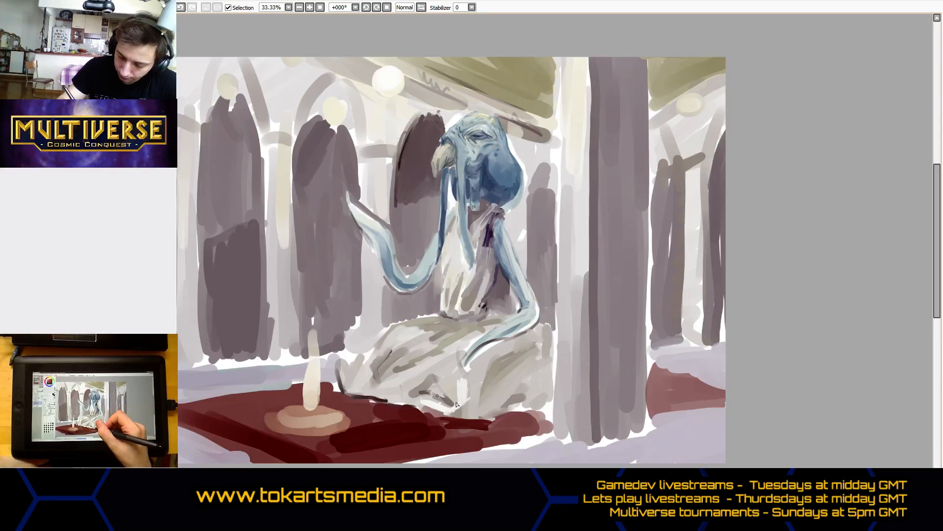
mouse_move(458, 421)
mouse_down()
mouse_move(504, 414)
mouse_move(509, 387)
mouse_up()
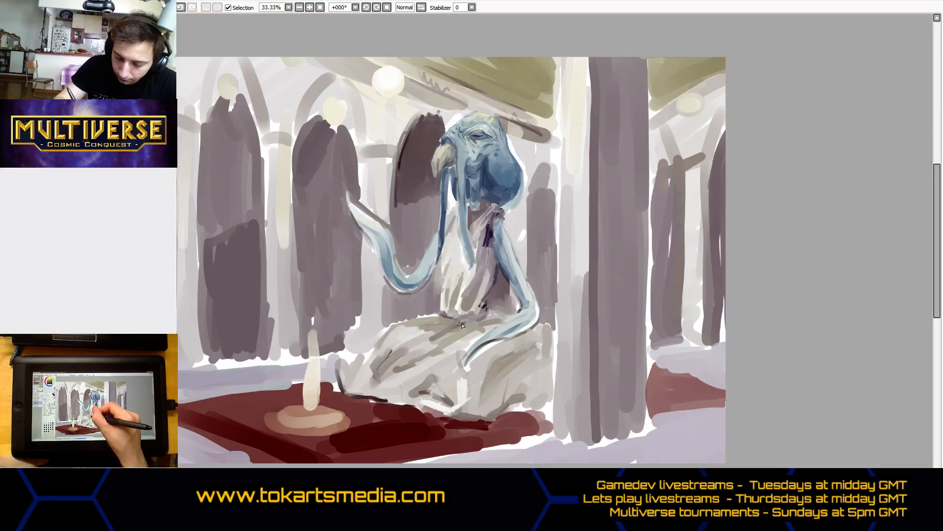
Darken the folds on the lap, clean up the bend of the rear tentacle and add a shadow beneath and behind it.
mouse_move(472, 328)
mouse_down()
mouse_move(455, 324)
mouse_move(488, 327)
mouse_up()
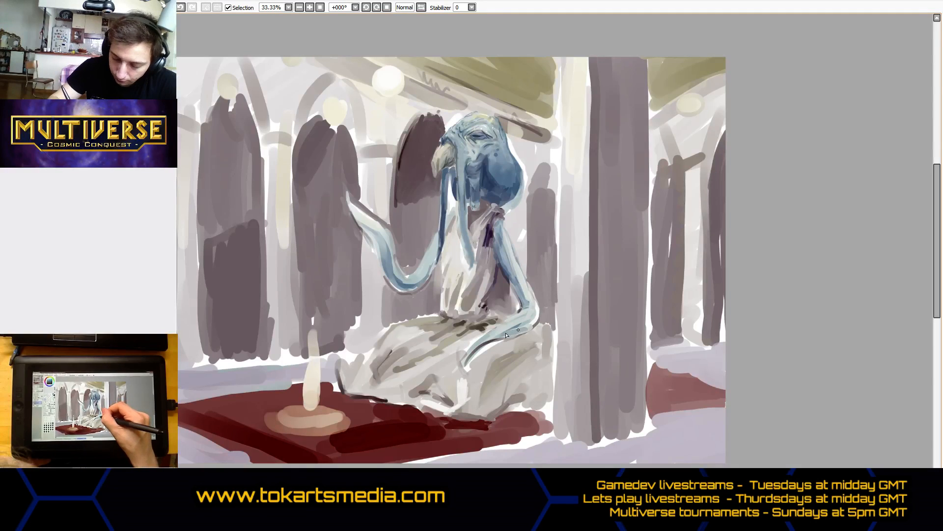
drag(539, 321, 537, 315)
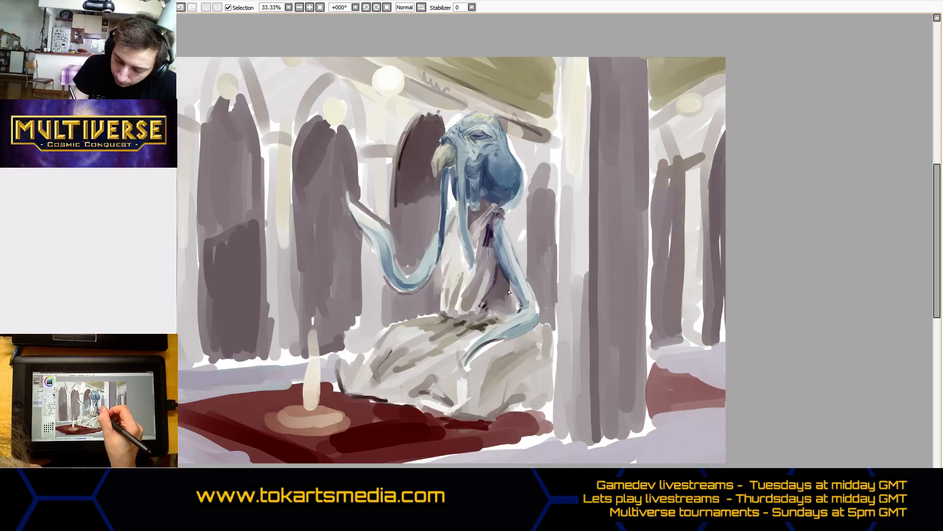
mouse_move(500, 337)
mouse_down()
mouse_move(533, 345)
mouse_move(514, 337)
mouse_move(533, 329)
mouse_move(500, 338)
mouse_move(525, 331)
mouse_move(516, 338)
mouse_move(541, 345)
mouse_up()
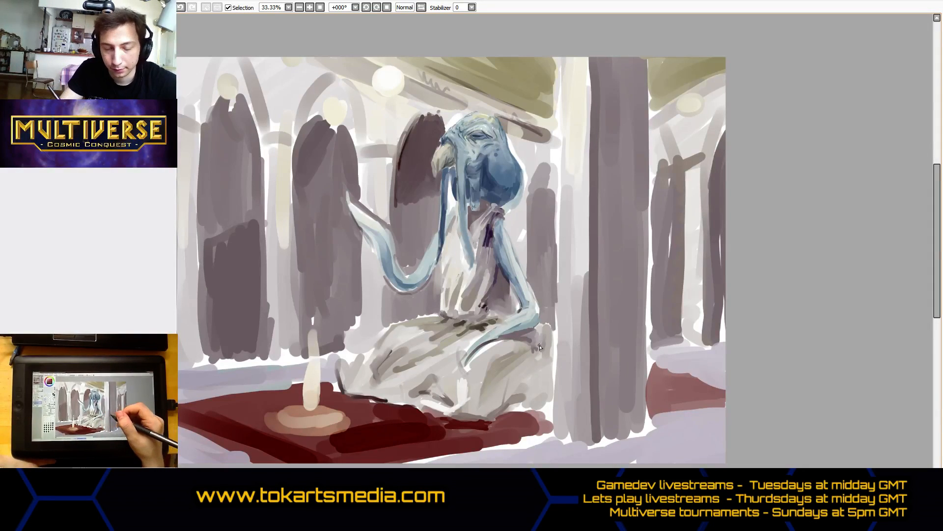
drag(541, 323, 550, 333)
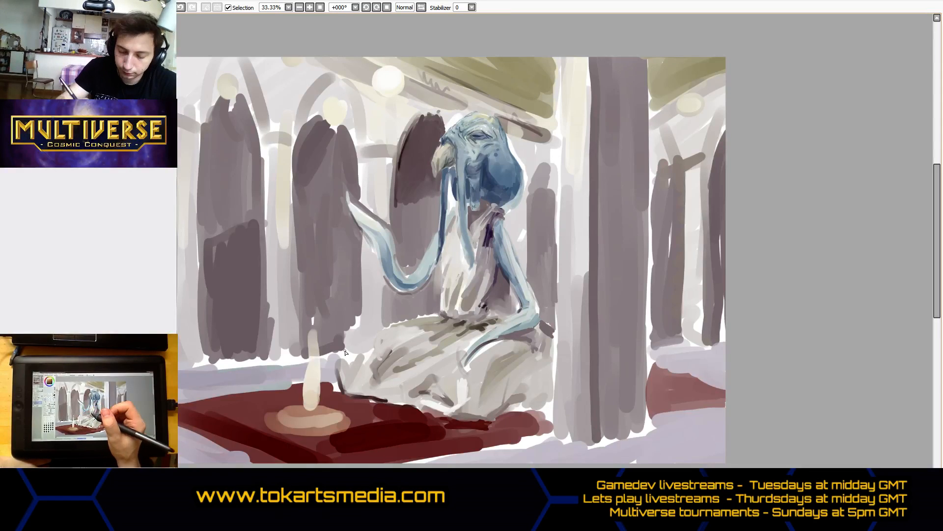
Paint small light blue tentacle tips curling out beside the candle and at the rear of the robe's hem.
drag(336, 379, 335, 331)
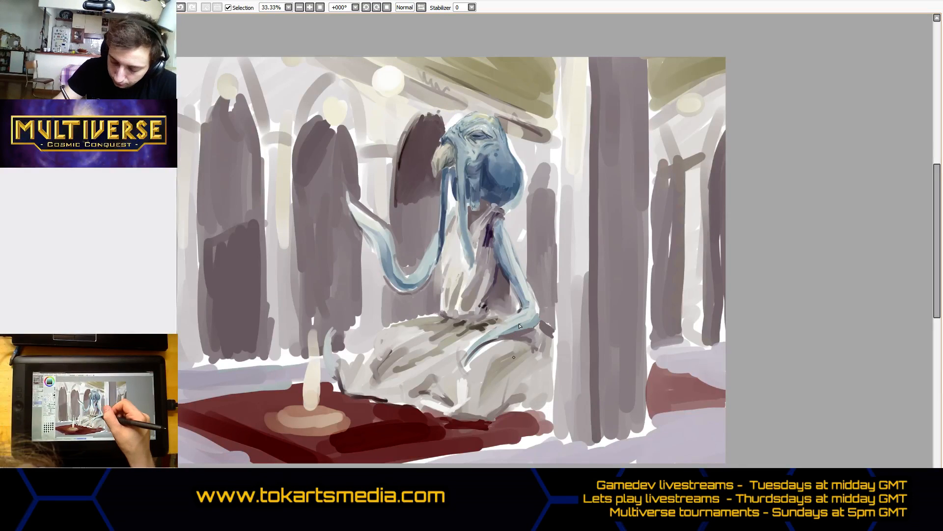
drag(523, 401, 511, 416)
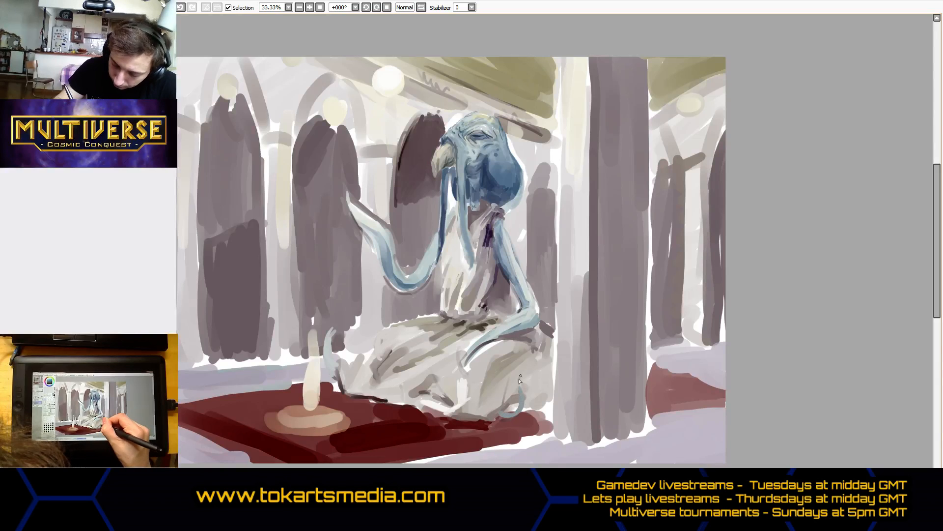
drag(520, 379, 502, 415)
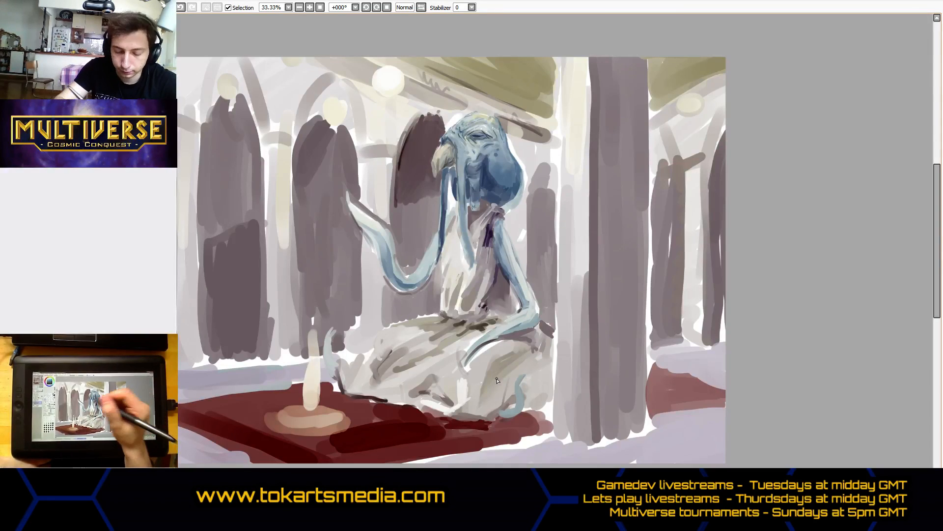
mouse_move(331, 352)
mouse_down()
mouse_move(334, 325)
mouse_move(331, 349)
mouse_up()
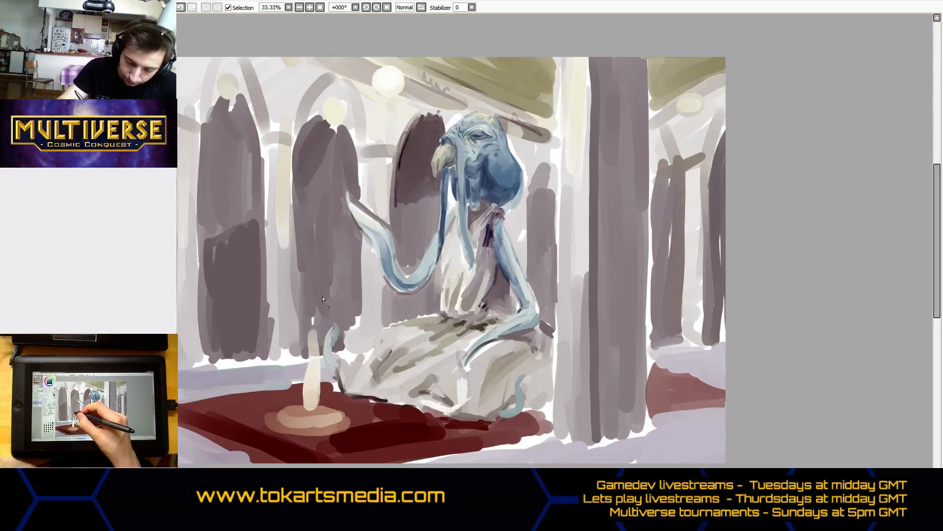
drag(330, 328, 327, 345)
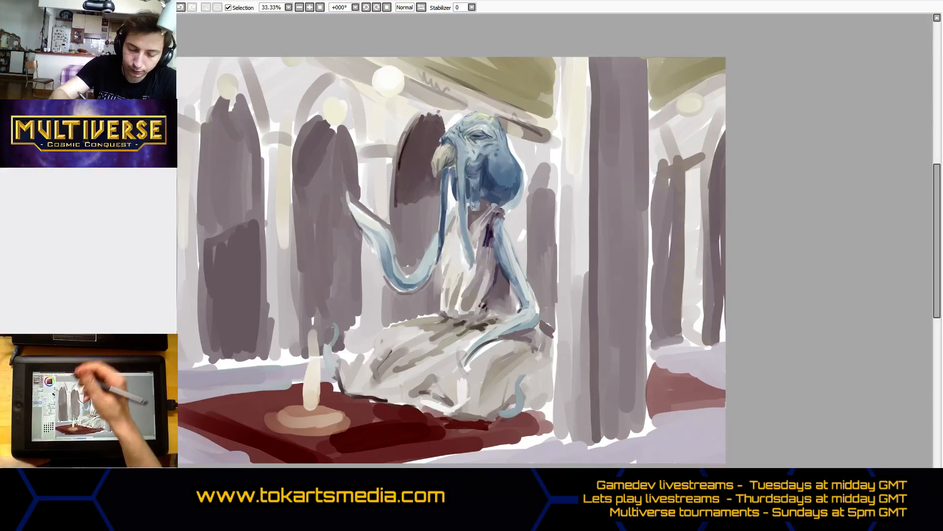
Outline the arch behind the candle in dark maroon, fill it, and extend its rounded mauve top upward.
drag(294, 147, 294, 278)
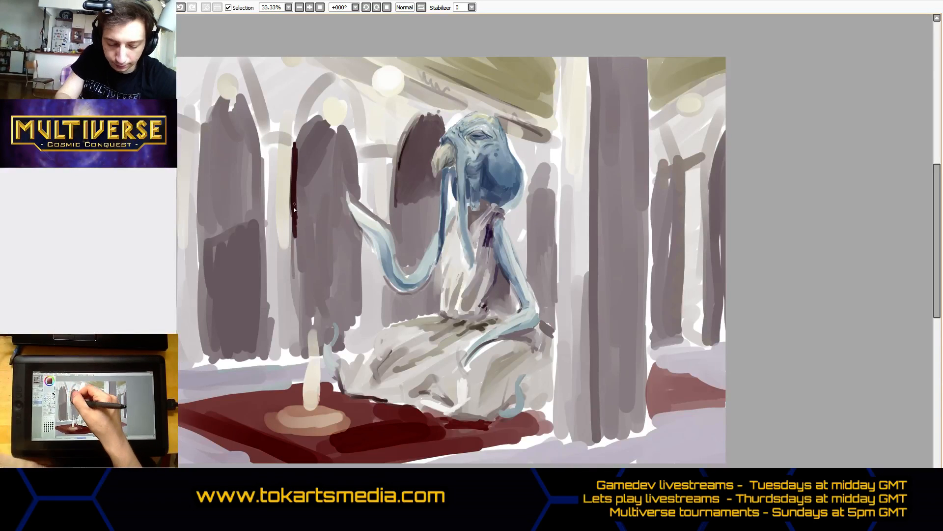
drag(295, 231, 293, 354)
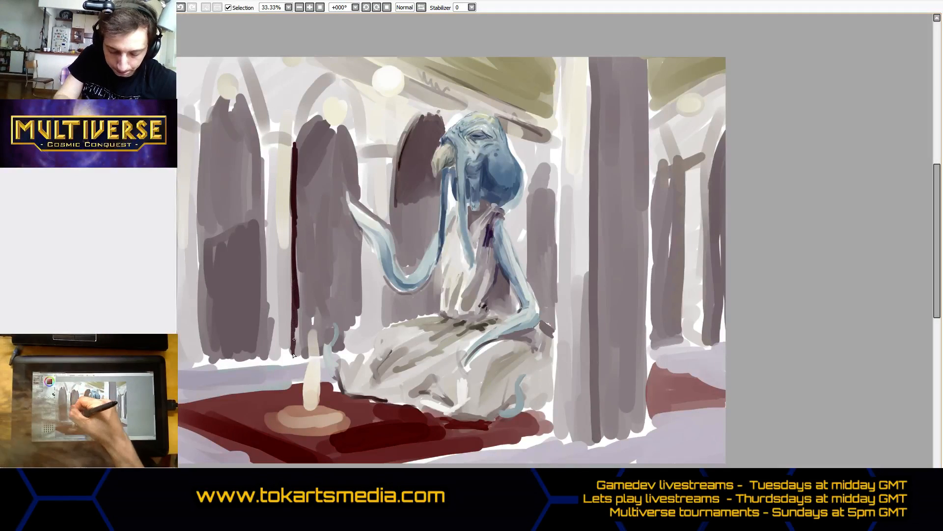
drag(293, 271, 290, 216)
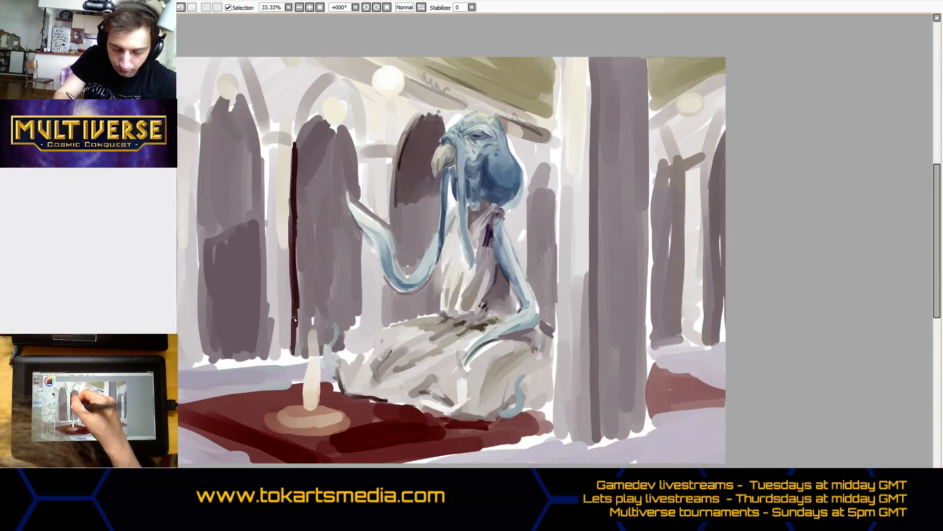
drag(293, 145, 313, 118)
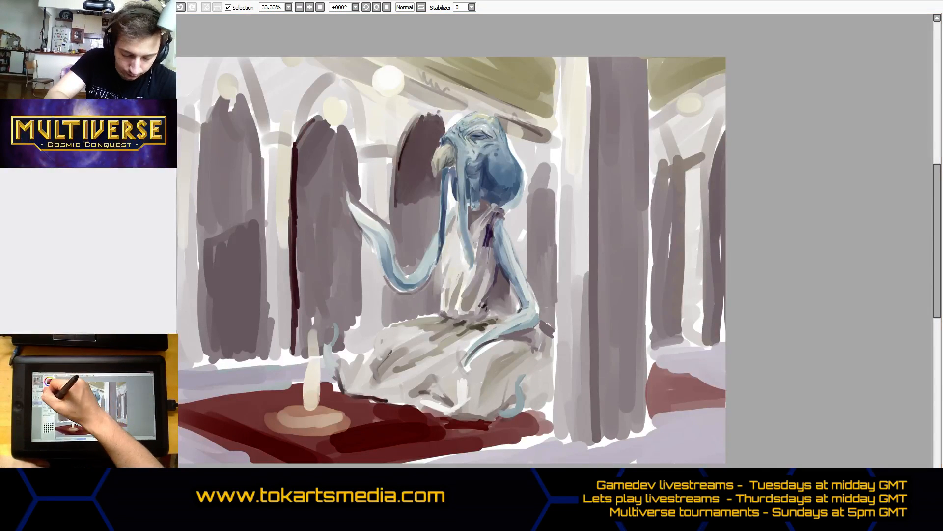
mouse_move(302, 171)
mouse_down()
mouse_move(307, 253)
mouse_move(322, 253)
mouse_move(357, 295)
mouse_move(357, 273)
mouse_move(354, 314)
mouse_move(350, 295)
mouse_move(360, 322)
mouse_move(335, 350)
mouse_move(339, 281)
mouse_up()
mouse_move(328, 326)
mouse_down()
mouse_move(322, 347)
mouse_move(318, 283)
mouse_move(339, 324)
mouse_move(327, 279)
mouse_move(333, 268)
mouse_move(341, 277)
mouse_move(354, 251)
mouse_move(354, 315)
mouse_move(359, 264)
mouse_move(336, 268)
mouse_move(297, 234)
mouse_move(305, 326)
mouse_move(317, 251)
mouse_move(319, 330)
mouse_move(304, 250)
mouse_move(305, 353)
mouse_up()
mouse_move(334, 155)
mouse_down()
mouse_move(339, 227)
mouse_move(351, 236)
mouse_move(353, 226)
mouse_move(344, 241)
mouse_move(332, 222)
mouse_move(335, 195)
mouse_move(343, 212)
mouse_move(348, 163)
mouse_move(357, 191)
mouse_move(333, 146)
mouse_move(327, 167)
mouse_move(312, 145)
mouse_move(299, 159)
mouse_move(317, 86)
mouse_move(309, 162)
mouse_move(327, 94)
mouse_move(324, 157)
mouse_move(342, 94)
mouse_move(349, 160)
mouse_move(362, 100)
mouse_move(337, 78)
mouse_move(341, 89)
mouse_move(351, 103)
mouse_move(342, 57)
mouse_move(336, 104)
mouse_move(354, 125)
mouse_move(357, 162)
mouse_move(358, 140)
mouse_move(349, 178)
mouse_move(398, 250)
mouse_move(398, 197)
mouse_move(396, 226)
mouse_up()
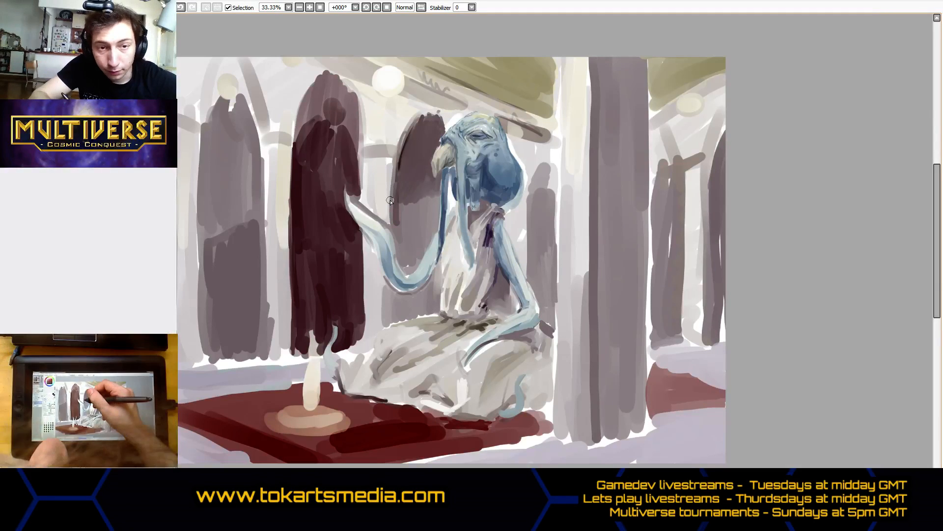
Clean up the dark arch's edge, paint a mauve patch between it and the robe, and undo the last stroke.
mouse_move(367, 314)
mouse_down()
mouse_move(367, 337)
mouse_move(368, 292)
mouse_up()
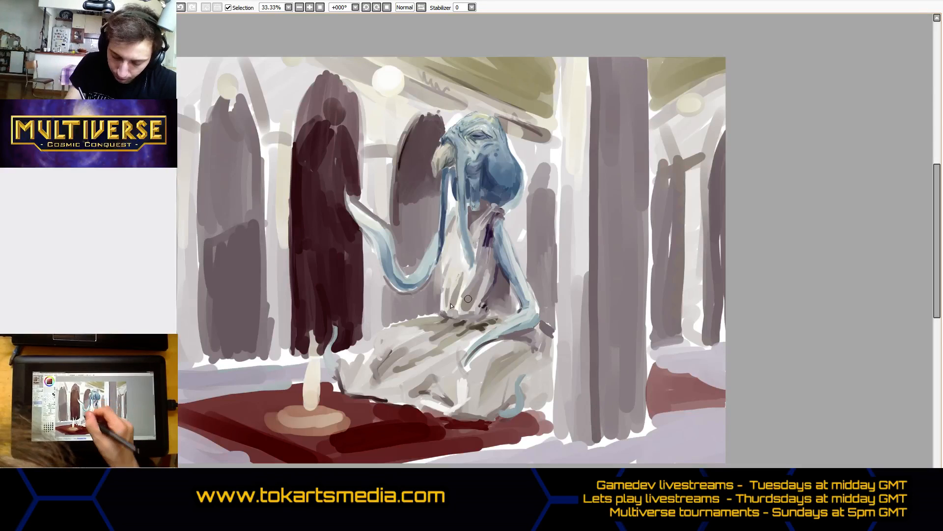
mouse_move(346, 349)
mouse_down()
mouse_move(395, 319)
mouse_move(347, 347)
mouse_move(385, 320)
mouse_move(377, 314)
mouse_move(418, 293)
mouse_move(392, 312)
mouse_up()
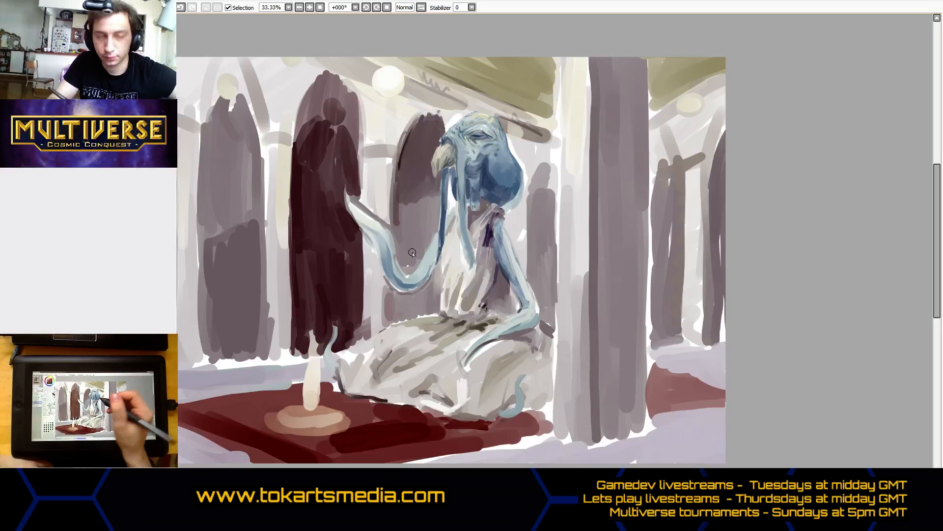
key(ctrl+z)
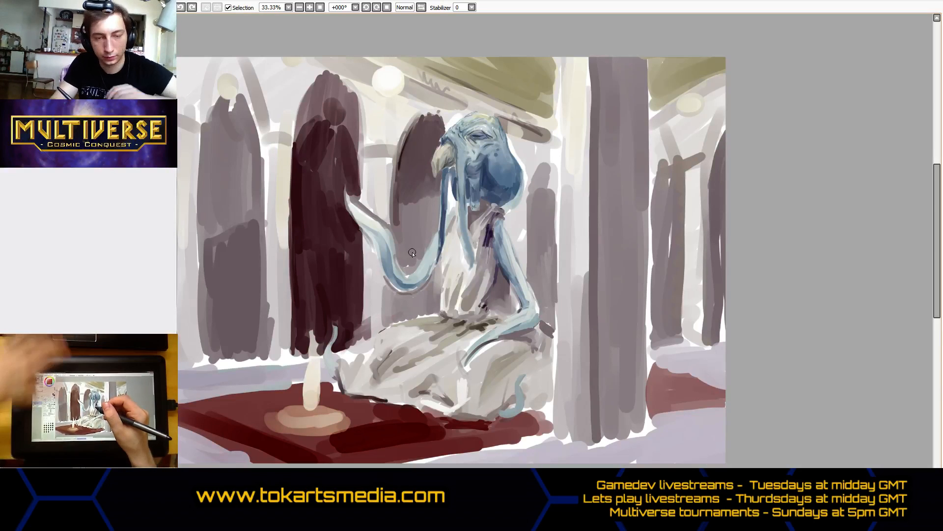
Fill the arch behind the creature's beak with dark maroon and carry the colour into the gap below the curved front tentacle.
mouse_move(396, 298)
mouse_down()
mouse_move(397, 318)
mouse_move(398, 304)
mouse_move(423, 319)
mouse_up()
mouse_move(426, 287)
mouse_down()
mouse_move(415, 317)
mouse_move(426, 320)
mouse_up()
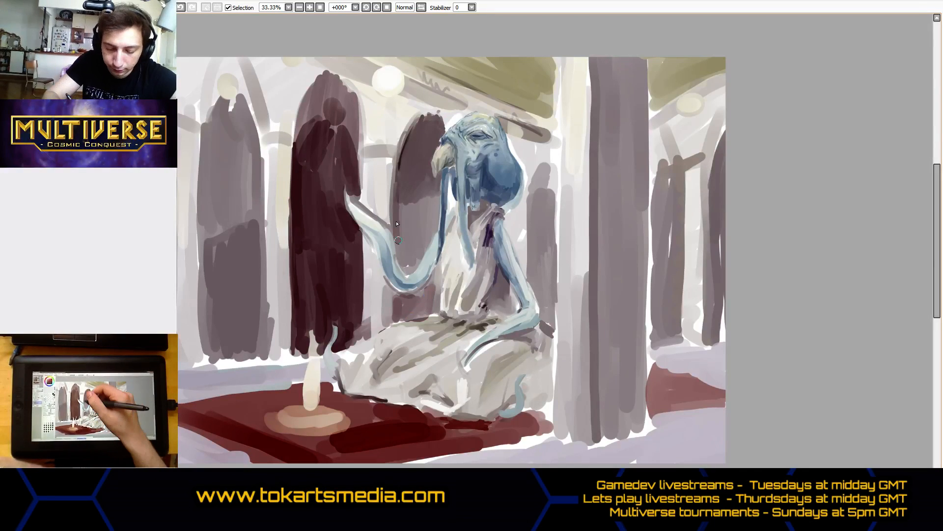
mouse_move(398, 196)
mouse_down()
mouse_move(400, 265)
mouse_move(426, 251)
mouse_up()
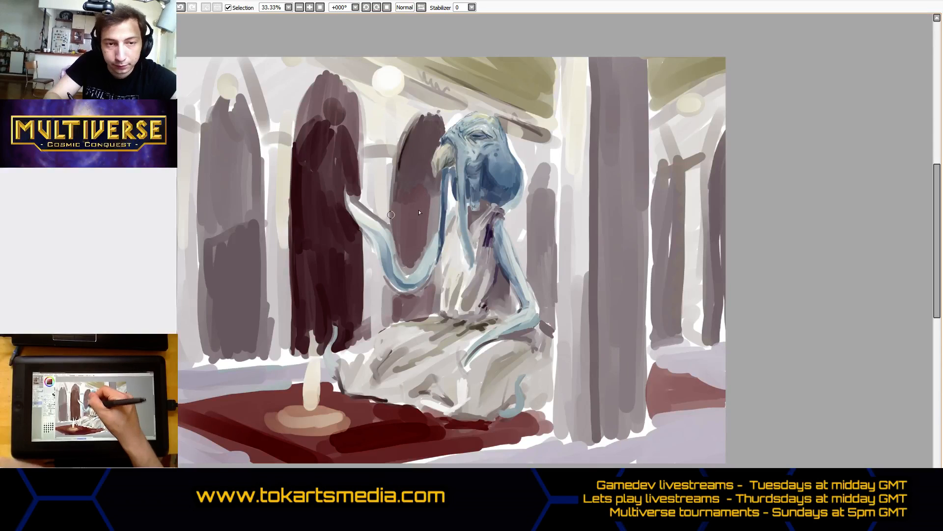
drag(410, 178, 412, 242)
mouse_move(419, 182)
mouse_down()
mouse_move(428, 234)
mouse_move(435, 219)
mouse_move(413, 264)
mouse_move(403, 269)
mouse_move(399, 260)
mouse_up()
mouse_move(402, 209)
mouse_down()
mouse_move(417, 239)
mouse_move(403, 207)
mouse_move(404, 153)
mouse_move(411, 160)
mouse_move(419, 149)
mouse_move(428, 177)
mouse_move(440, 134)
mouse_up()
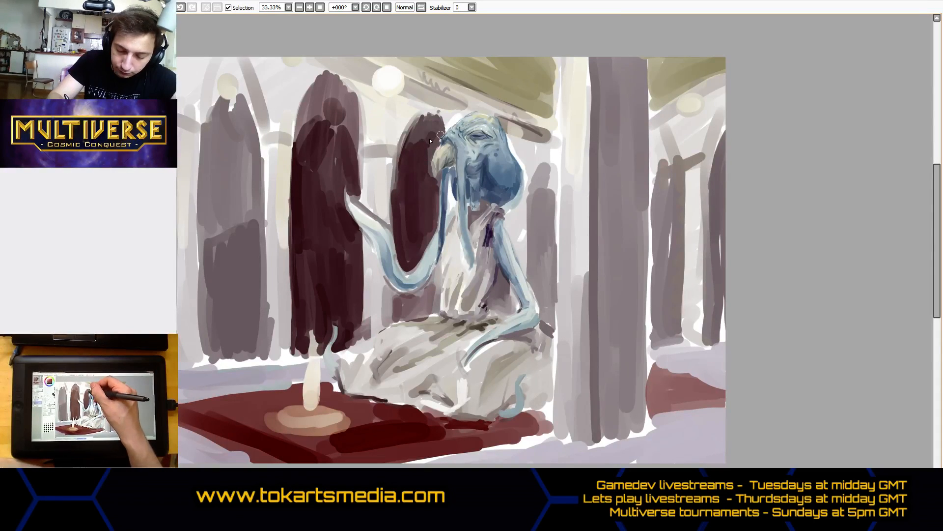
mouse_move(395, 317)
mouse_down()
mouse_move(432, 273)
mouse_move(431, 303)
mouse_move(398, 321)
mouse_move(430, 310)
mouse_move(434, 287)
mouse_move(435, 308)
mouse_move(413, 272)
mouse_move(404, 288)
mouse_move(423, 286)
mouse_move(434, 256)
mouse_up()
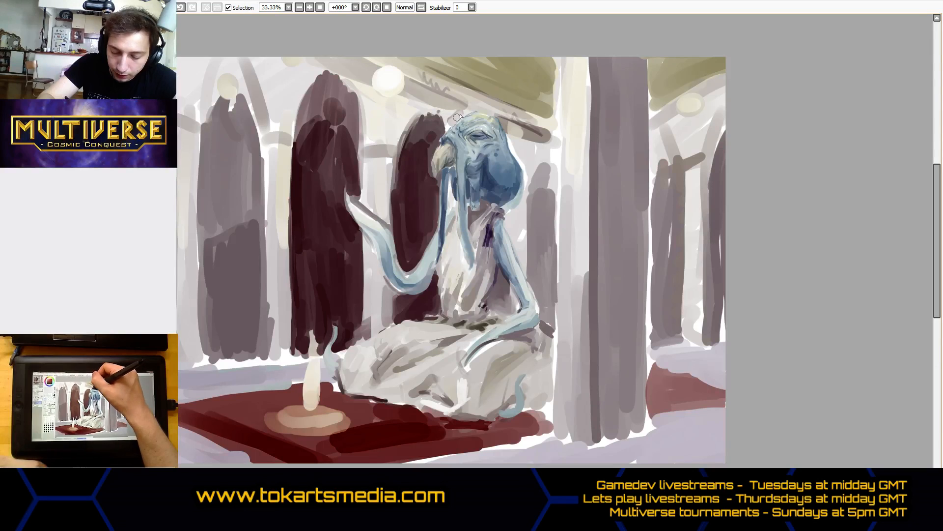
Add a pale stroke above the creature's head and glaze subtle warm brown over the upper parts of the two dark arches.
drag(454, 114, 468, 91)
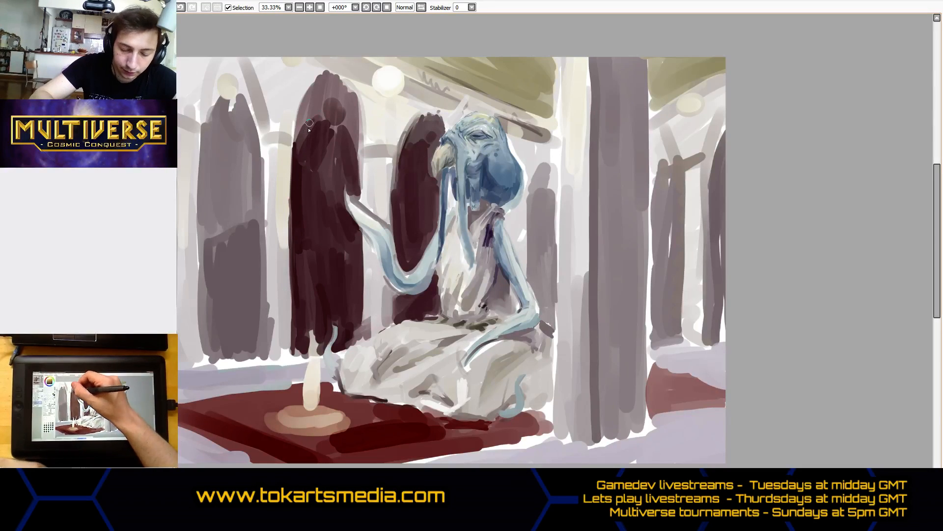
mouse_move(314, 123)
mouse_down()
mouse_move(305, 142)
mouse_move(317, 133)
mouse_move(324, 145)
mouse_move(325, 136)
mouse_up()
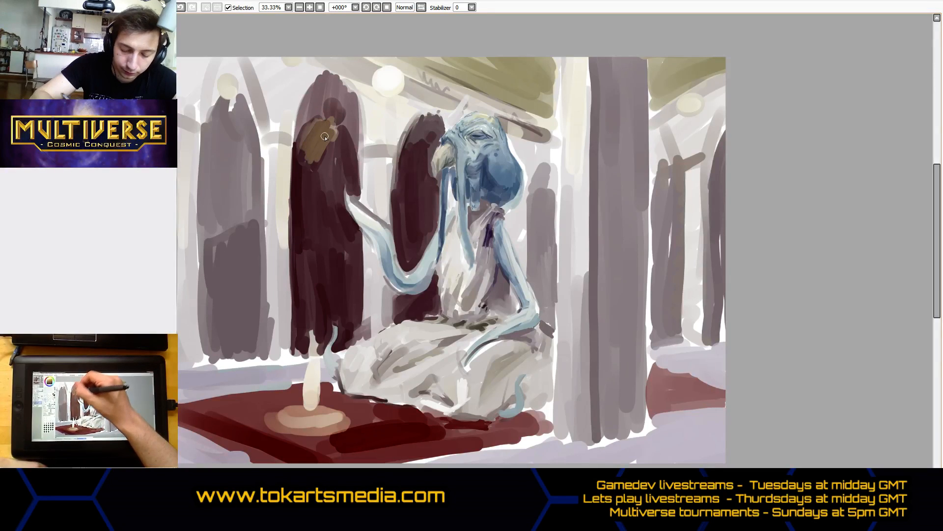
key(ctrl+z)
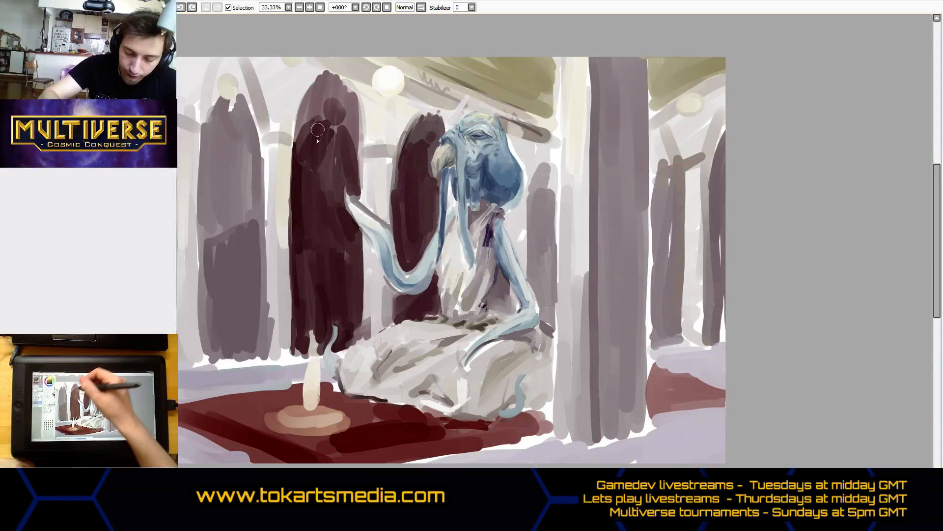
mouse_move(318, 129)
mouse_down()
mouse_move(314, 157)
mouse_move(345, 173)
mouse_up()
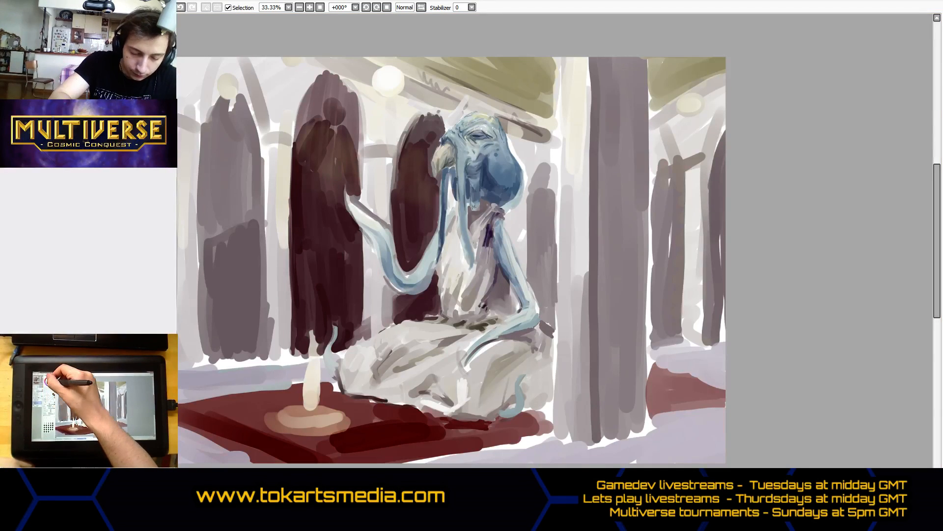
Shade the candle's dish in reddish brown with a dark rim, and refine the candle with cream highlights and a pointed flame.
mouse_move(274, 422)
mouse_down()
mouse_move(319, 436)
mouse_move(288, 429)
mouse_move(333, 432)
mouse_move(345, 423)
mouse_move(338, 417)
mouse_move(318, 426)
mouse_move(295, 421)
mouse_move(333, 422)
mouse_move(295, 418)
mouse_move(333, 420)
mouse_move(294, 433)
mouse_move(347, 428)
mouse_move(341, 433)
mouse_up()
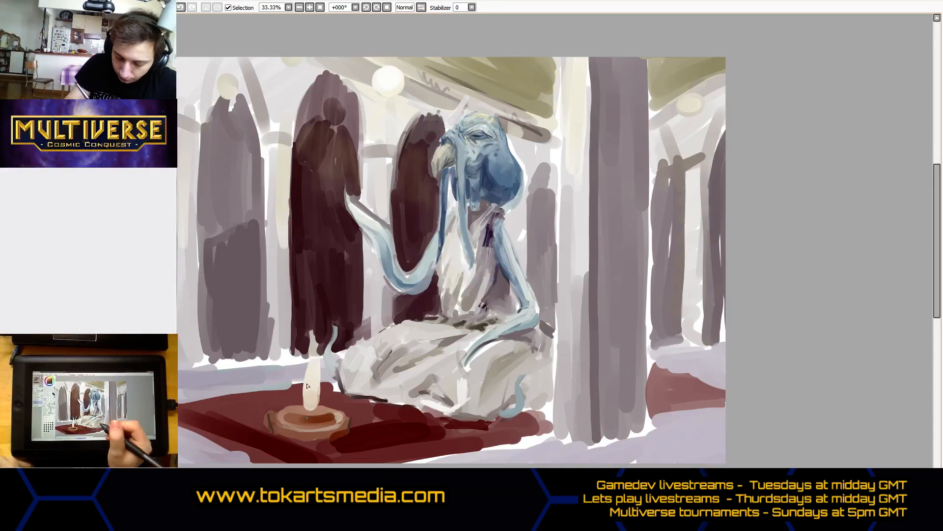
drag(275, 434, 317, 438)
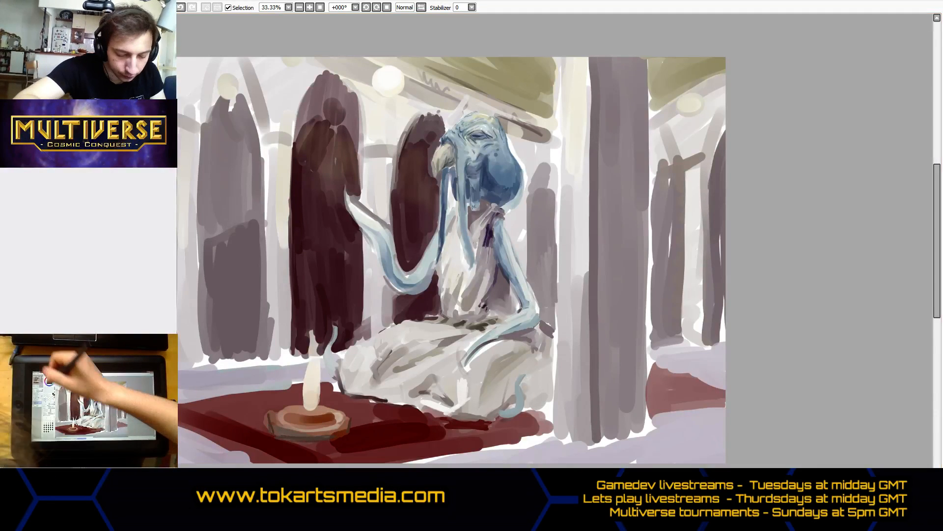
mouse_move(294, 437)
mouse_down()
mouse_move(273, 430)
mouse_move(341, 433)
mouse_up()
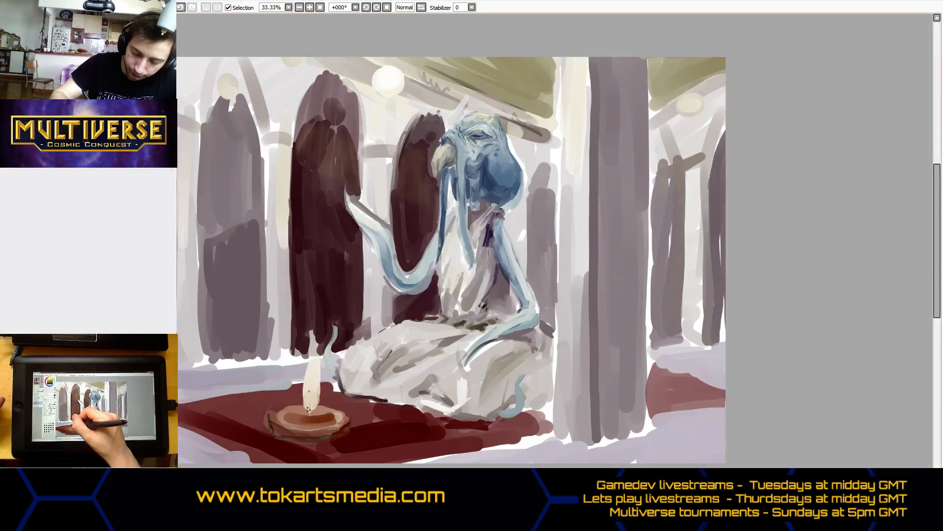
drag(308, 409, 313, 392)
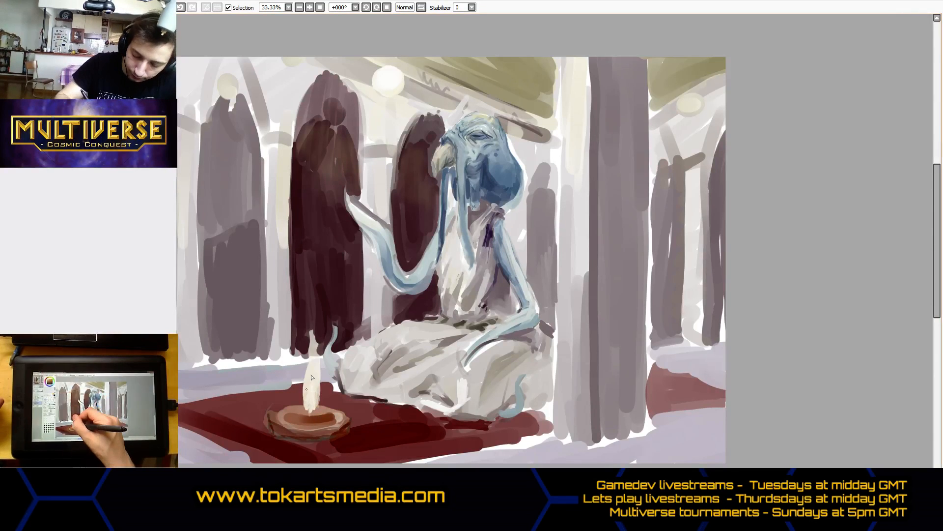
drag(317, 389, 320, 395)
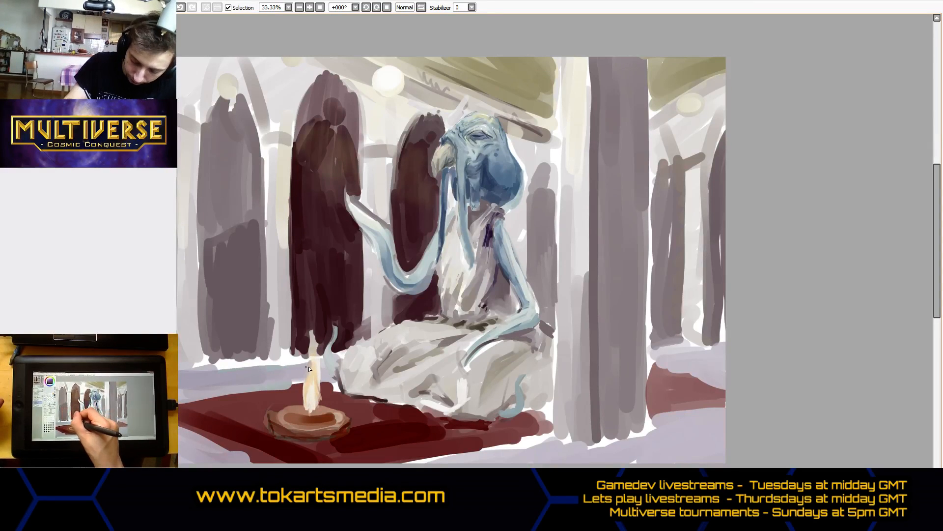
mouse_move(314, 321)
mouse_down()
mouse_move(308, 359)
mouse_move(322, 364)
mouse_up()
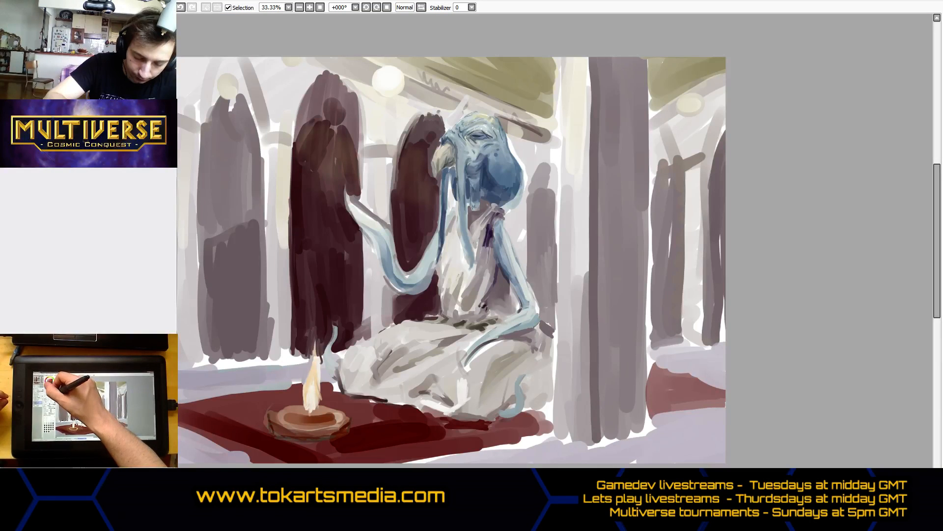
Tidy the base of the arch farthest from the creature, and fill it and the narrow arch behind the creature's back with dark maroon.
mouse_move(250, 347)
mouse_down()
mouse_move(259, 368)
mouse_move(268, 356)
mouse_move(281, 364)
mouse_move(272, 369)
mouse_move(277, 352)
mouse_move(289, 357)
mouse_move(276, 365)
mouse_move(283, 334)
mouse_move(278, 361)
mouse_move(269, 353)
mouse_move(280, 333)
mouse_move(281, 351)
mouse_move(270, 329)
mouse_up()
drag(277, 362, 296, 361)
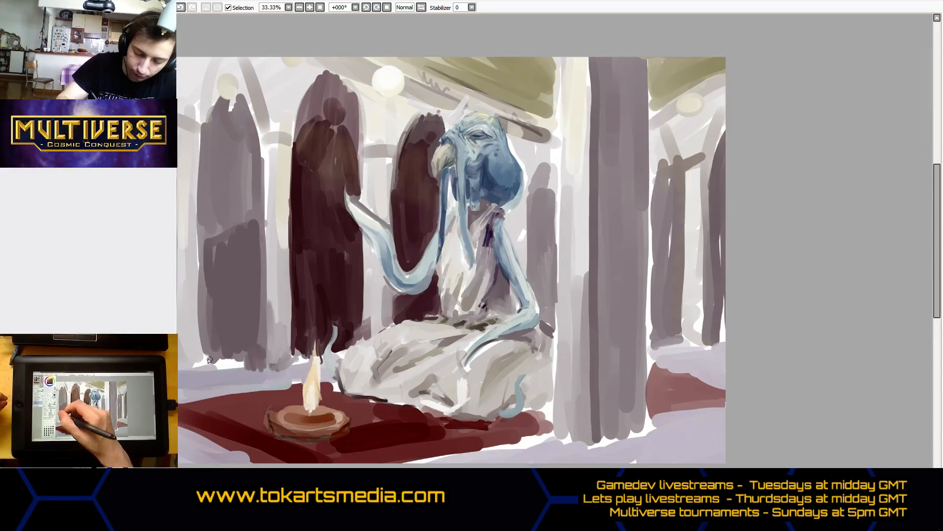
mouse_move(209, 360)
mouse_down()
mouse_move(234, 373)
mouse_move(255, 353)
mouse_move(240, 372)
mouse_move(228, 361)
mouse_move(263, 366)
mouse_up()
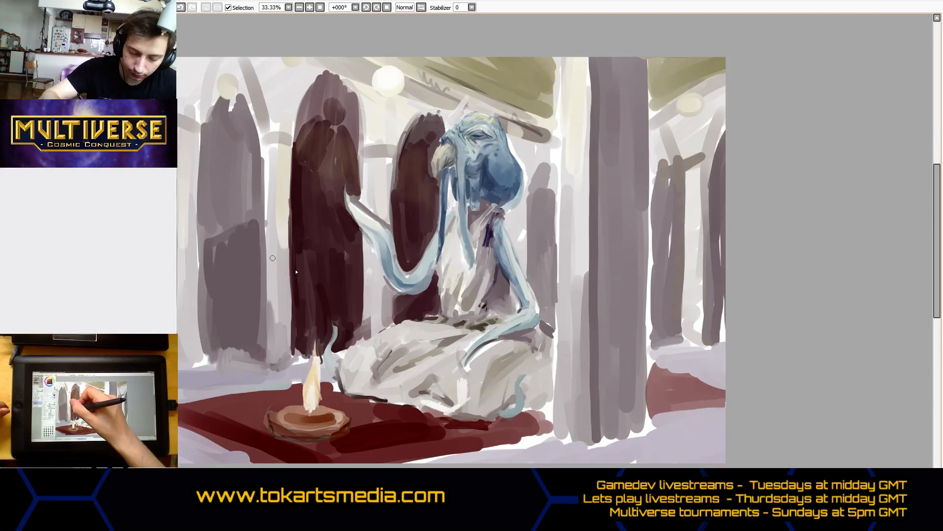
mouse_move(208, 133)
mouse_down()
mouse_move(202, 172)
mouse_move(204, 162)
mouse_up()
mouse_move(231, 133)
mouse_down()
mouse_move(222, 186)
mouse_move(213, 188)
mouse_move(208, 166)
mouse_move(206, 202)
mouse_move(227, 243)
mouse_move(239, 217)
mouse_move(244, 244)
mouse_move(251, 150)
mouse_move(223, 154)
mouse_move(209, 132)
mouse_move(233, 162)
mouse_move(246, 114)
mouse_move(254, 177)
mouse_move(229, 163)
mouse_move(227, 240)
mouse_move(215, 272)
mouse_move(208, 266)
mouse_move(215, 345)
mouse_move(204, 353)
mouse_move(228, 272)
mouse_move(248, 353)
mouse_move(250, 312)
mouse_move(256, 351)
mouse_move(257, 226)
mouse_move(245, 357)
mouse_up()
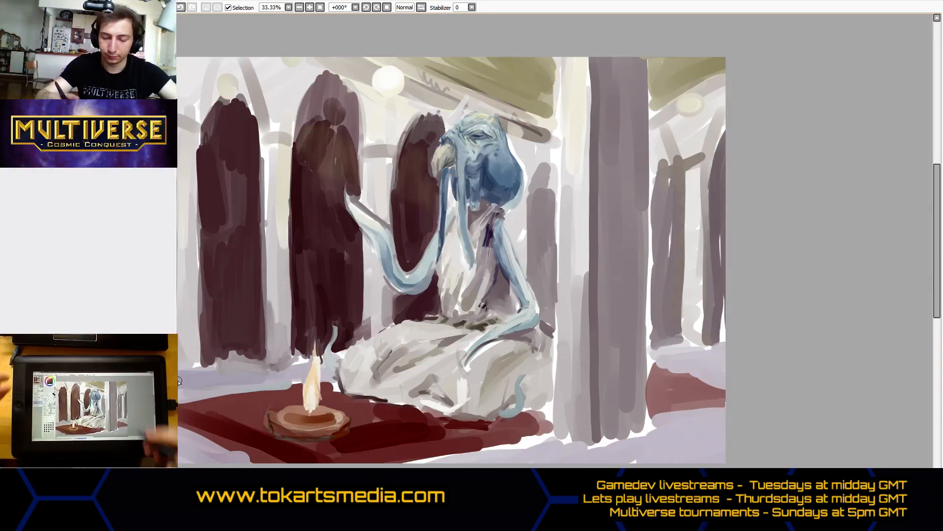
mouse_move(539, 216)
mouse_down()
mouse_move(542, 173)
mouse_move(533, 232)
mouse_move(548, 172)
mouse_move(536, 287)
mouse_move(549, 263)
mouse_move(550, 299)
mouse_move(539, 290)
mouse_move(549, 268)
mouse_up()
drag(550, 188, 553, 268)
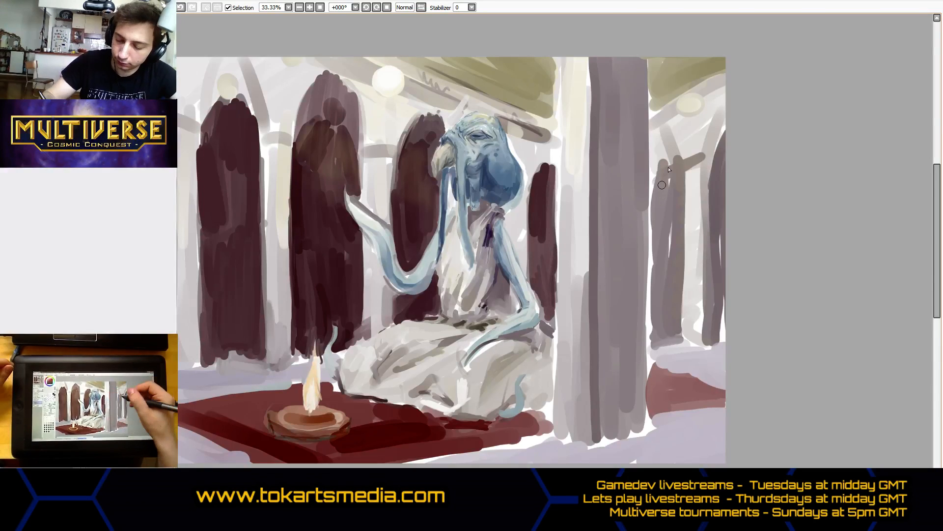
Darken the large foreground column with maroon strokes, shade its lit edge in mauve, and block in its base on the floor.
mouse_move(615, 61)
mouse_down()
mouse_move(618, 169)
mouse_move(619, 49)
mouse_move(628, 172)
mouse_move(631, 50)
mouse_move(627, 205)
mouse_move(612, 69)
mouse_move(606, 163)
mouse_move(613, 196)
mouse_move(610, 68)
mouse_move(603, 179)
mouse_move(597, 56)
mouse_move(583, 132)
mouse_move(586, 141)
mouse_move(584, 50)
mouse_move(587, 125)
mouse_move(604, 63)
mouse_move(605, 145)
mouse_move(621, 153)
mouse_move(633, 140)
mouse_move(637, 54)
mouse_move(637, 217)
mouse_move(634, 164)
mouse_move(621, 267)
mouse_move(612, 163)
mouse_move(595, 263)
mouse_move(580, 177)
mouse_move(576, 258)
mouse_move(600, 304)
mouse_move(615, 260)
mouse_move(627, 349)
mouse_move(635, 225)
mouse_move(636, 297)
mouse_move(636, 322)
mouse_move(627, 200)
mouse_move(601, 337)
mouse_move(579, 300)
mouse_move(580, 269)
mouse_move(595, 415)
mouse_move(605, 424)
mouse_move(614, 418)
mouse_move(636, 335)
mouse_move(636, 365)
mouse_move(627, 427)
mouse_move(579, 369)
mouse_move(583, 442)
mouse_move(549, 456)
mouse_move(538, 448)
mouse_move(573, 463)
mouse_up()
mouse_move(634, 465)
mouse_down()
mouse_move(695, 455)
mouse_move(594, 450)
mouse_up()
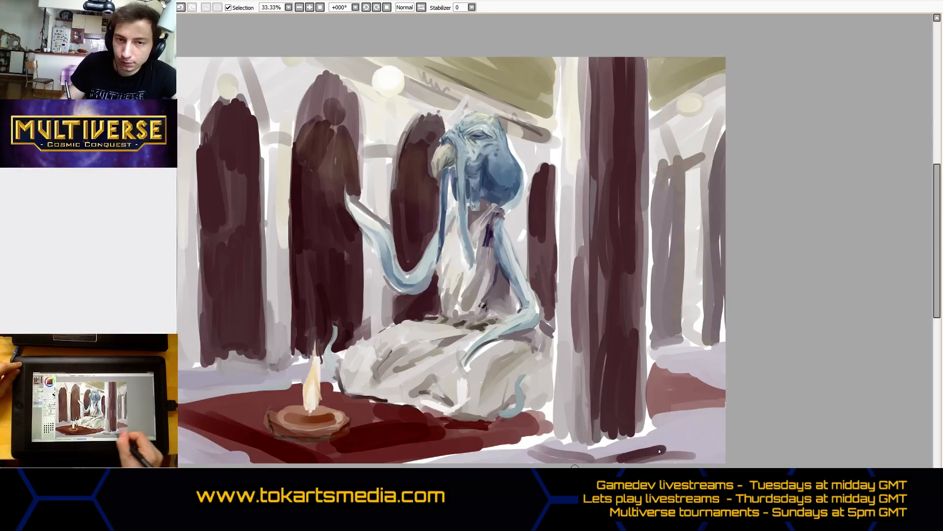
mouse_move(653, 438)
mouse_down()
mouse_move(599, 444)
mouse_move(656, 437)
mouse_move(619, 438)
mouse_move(664, 447)
mouse_move(669, 462)
mouse_up()
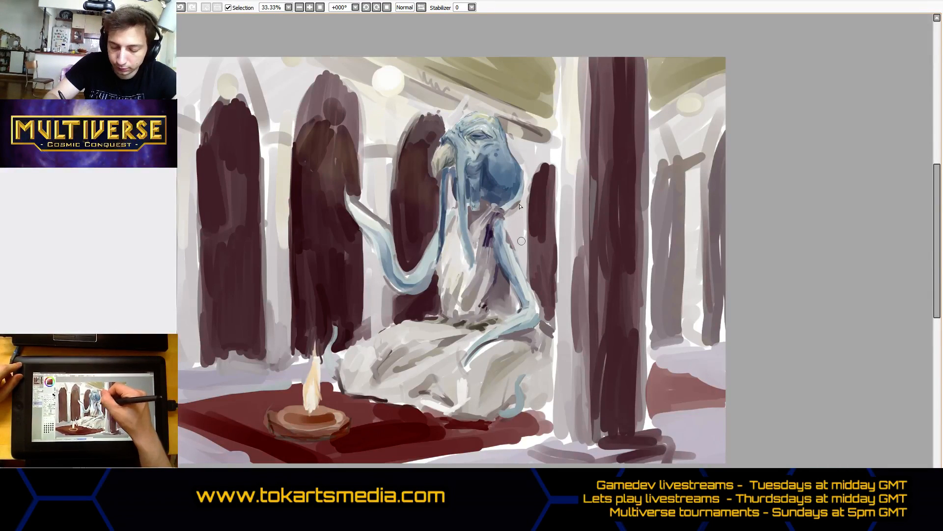
Undo the last stroke behind the creature's back, repaint the light gap beside the narrow arch, and brush pale mauve over the brightest round lamp.
key(ctrl+z)
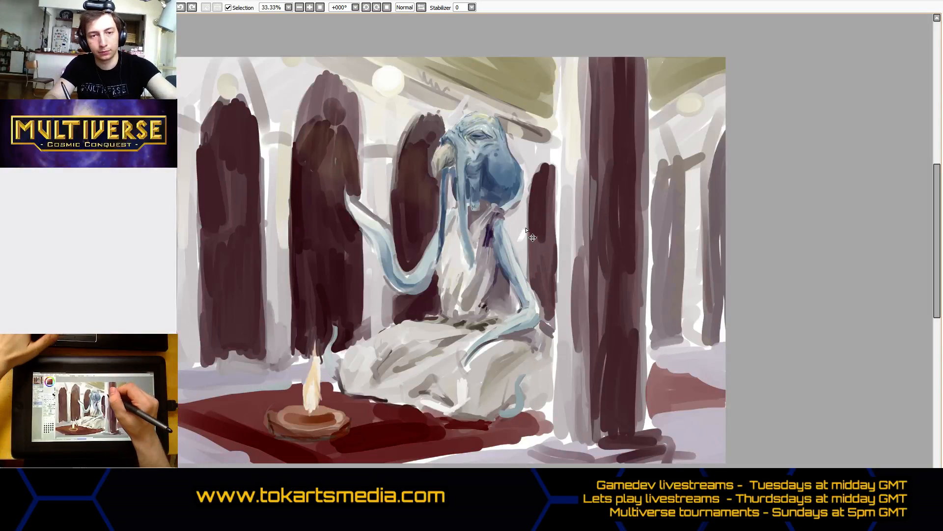
drag(526, 209, 529, 270)
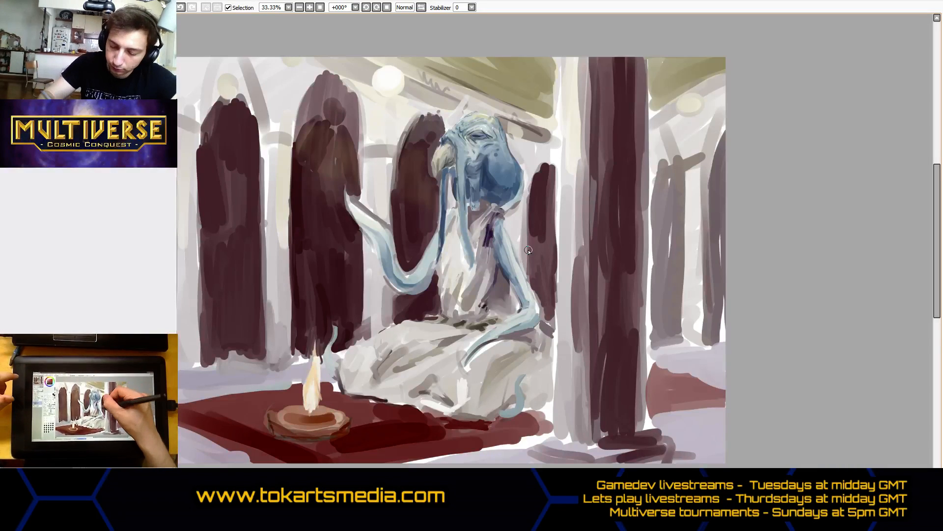
drag(700, 173, 699, 276)
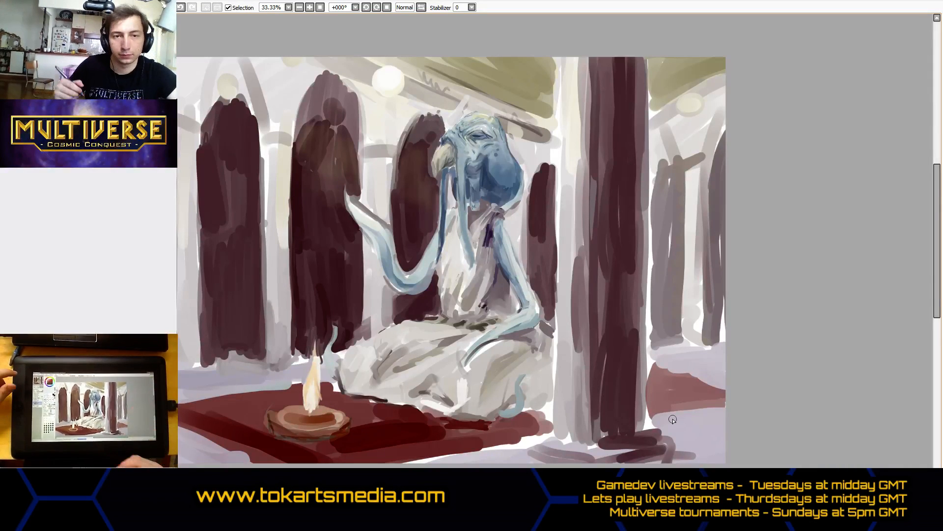
mouse_move(381, 87)
mouse_down()
mouse_move(386, 65)
mouse_move(403, 86)
mouse_up()
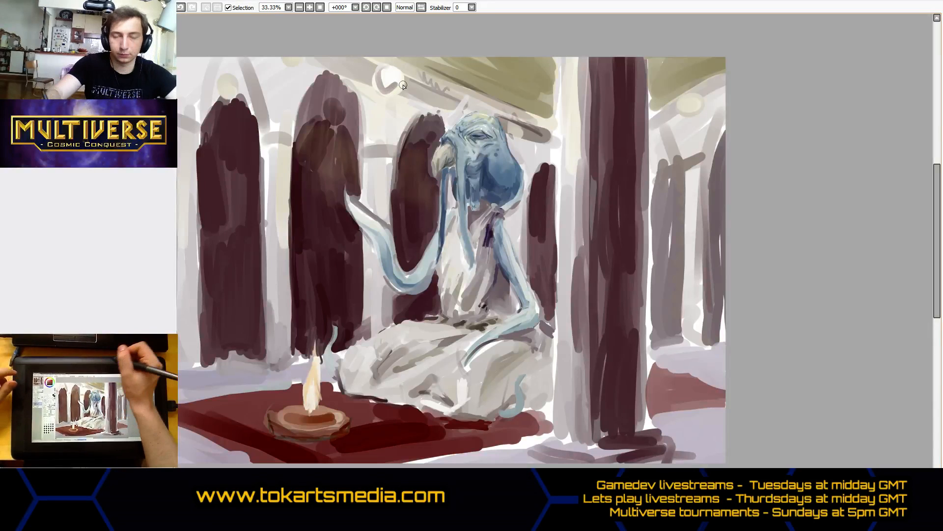